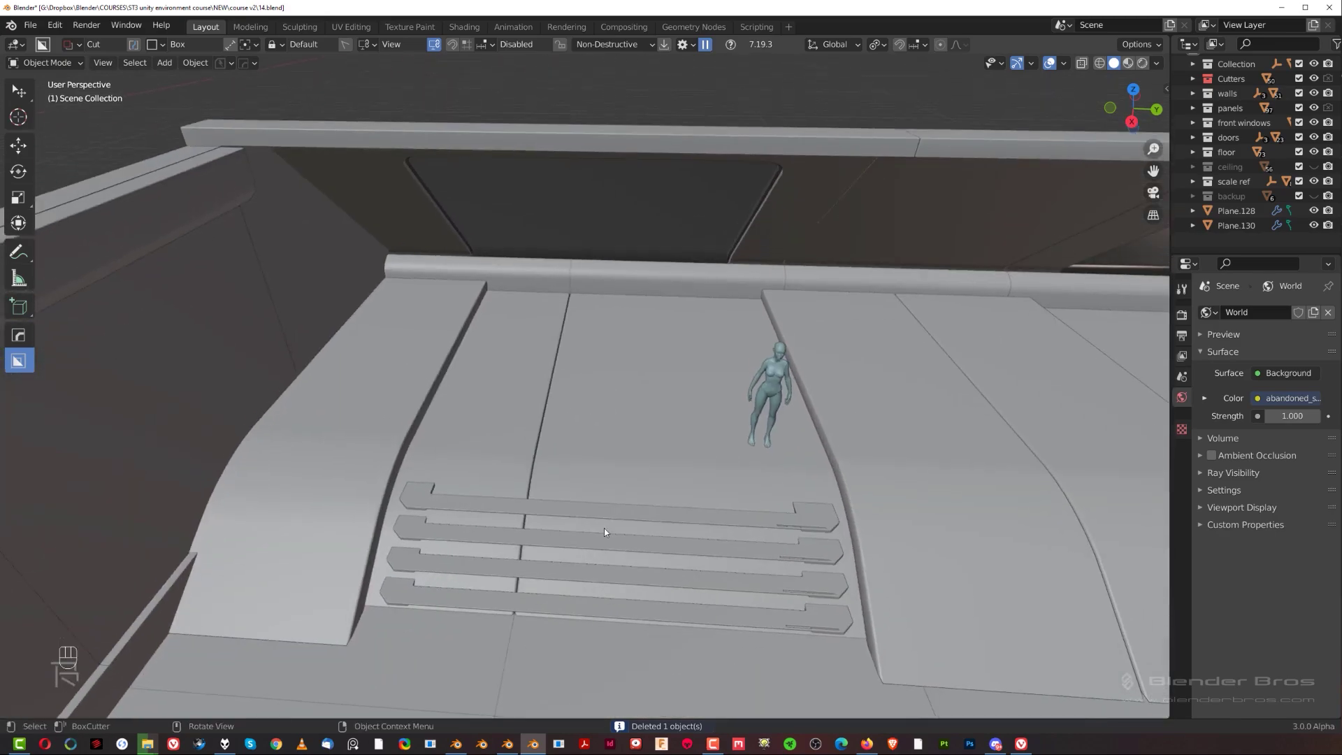
Cycle through the near stair slats' boolean cutters with Ever Scroll and open Cutter.039 in Edit Mode for inspection.
{"action": "left_click", "coordinate": [604, 527]}
{"action": "middle_click_drag", "start_coordinate": [608, 527], "coordinate": [572, 363]}
{"action": "key", "text": "q"}
{"action": "left_click", "coordinate": [544, 395]}
{"action": "scroll", "coordinate": [543, 396], "scroll_direction": "down", "scroll_amount": 2}
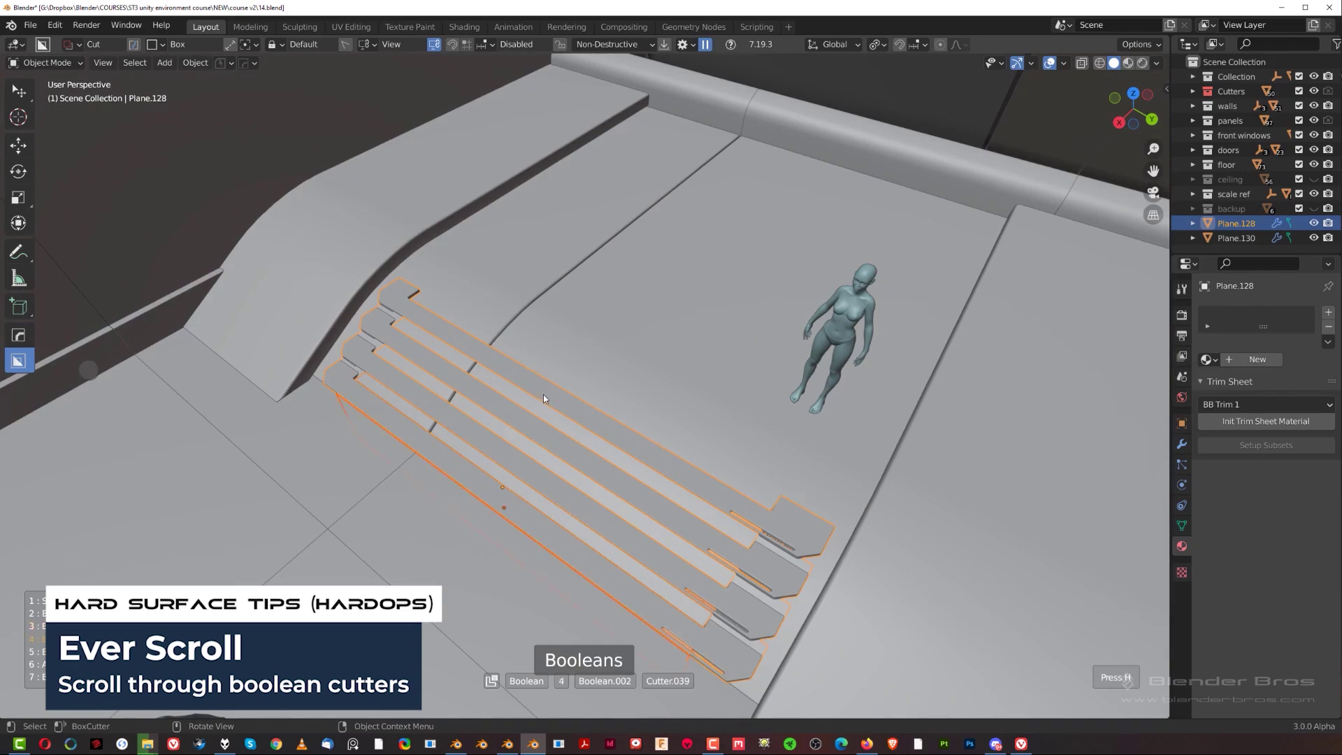
{"action": "middle_click_drag", "start_coordinate": [491, 404], "coordinate": [721, 326]}
{"action": "key", "text": "Tab"}
{"action": "left_click", "coordinate": [518, 543]}
{"action": "middle_click_drag", "start_coordinate": [624, 487], "coordinate": [620, 500]}
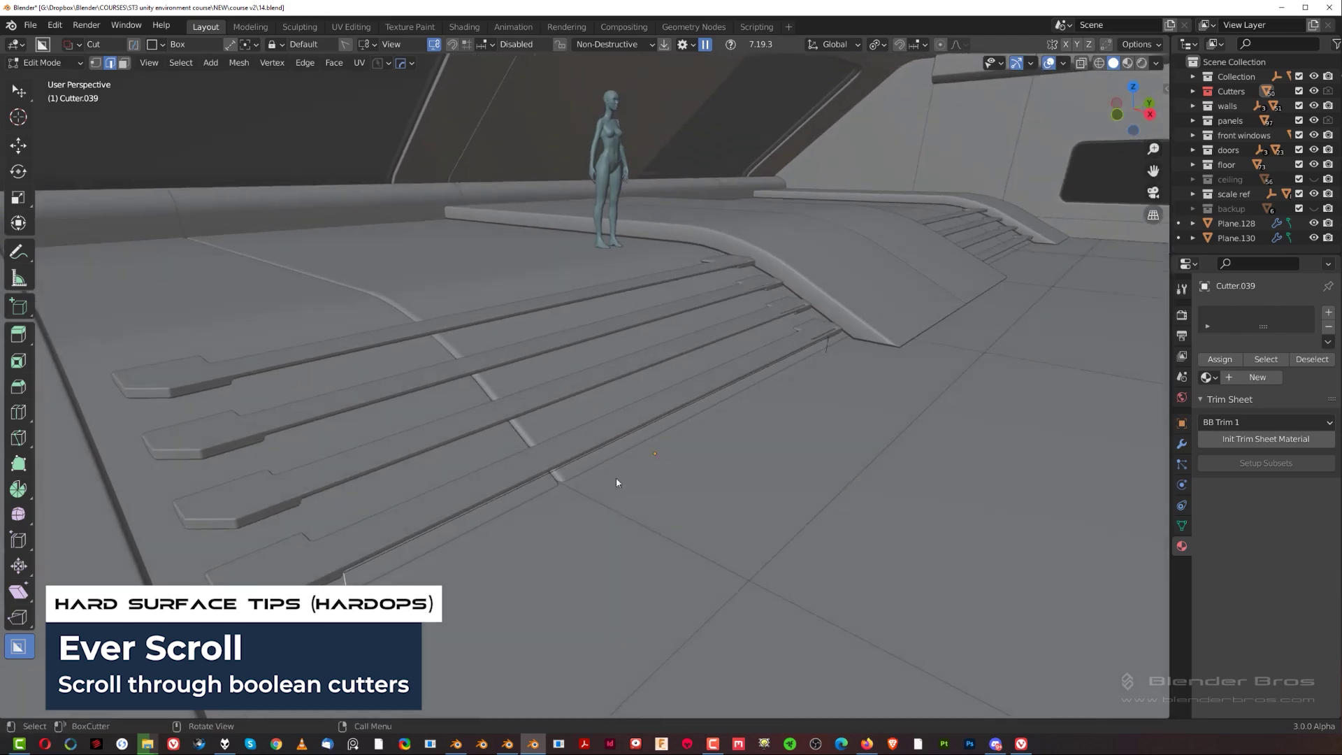
Cycle the stair slats' boolean cutters once more with Ever Scroll and check whether Cutter.039 forms the gaps.
{"action": "key", "text": "Tab"}
{"action": "left_click", "coordinate": [516, 462]}
{"action": "key", "text": "q"}
{"action": "left_click", "coordinate": [518, 464]}
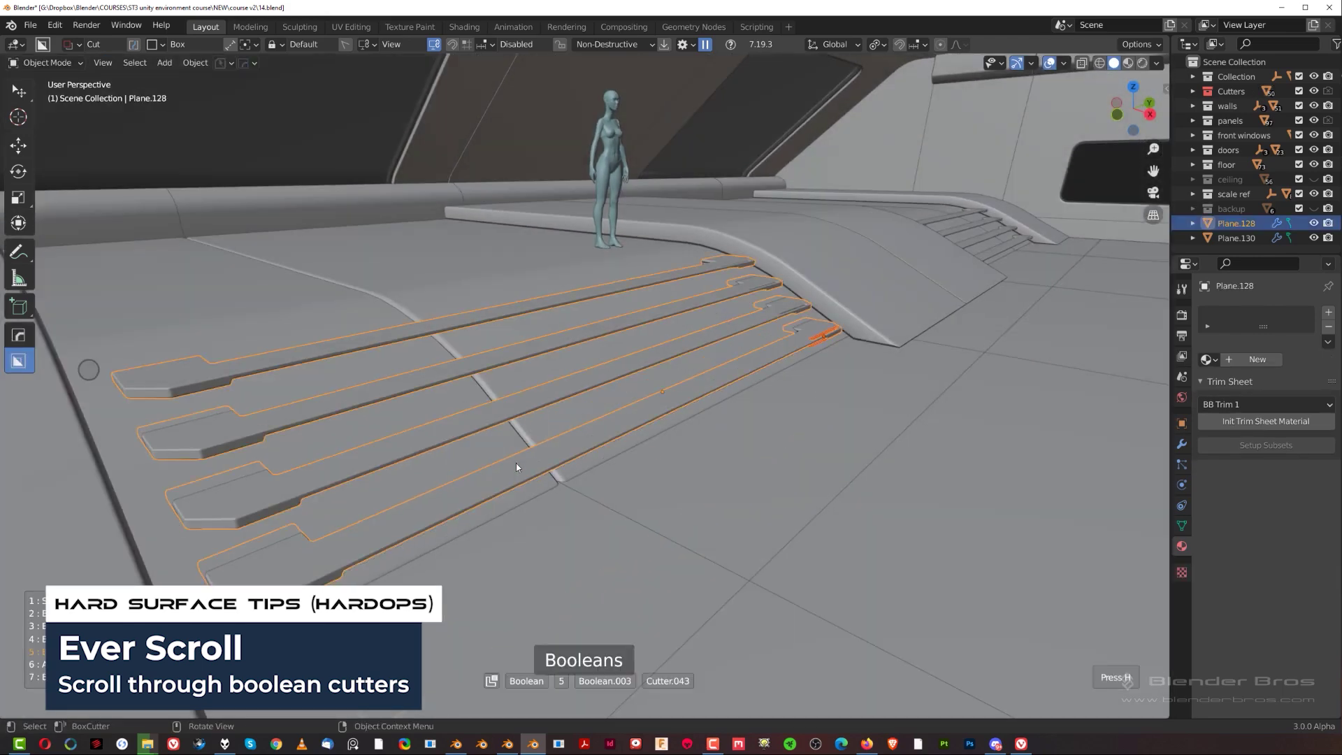
{"action": "key", "text": "Tab"}
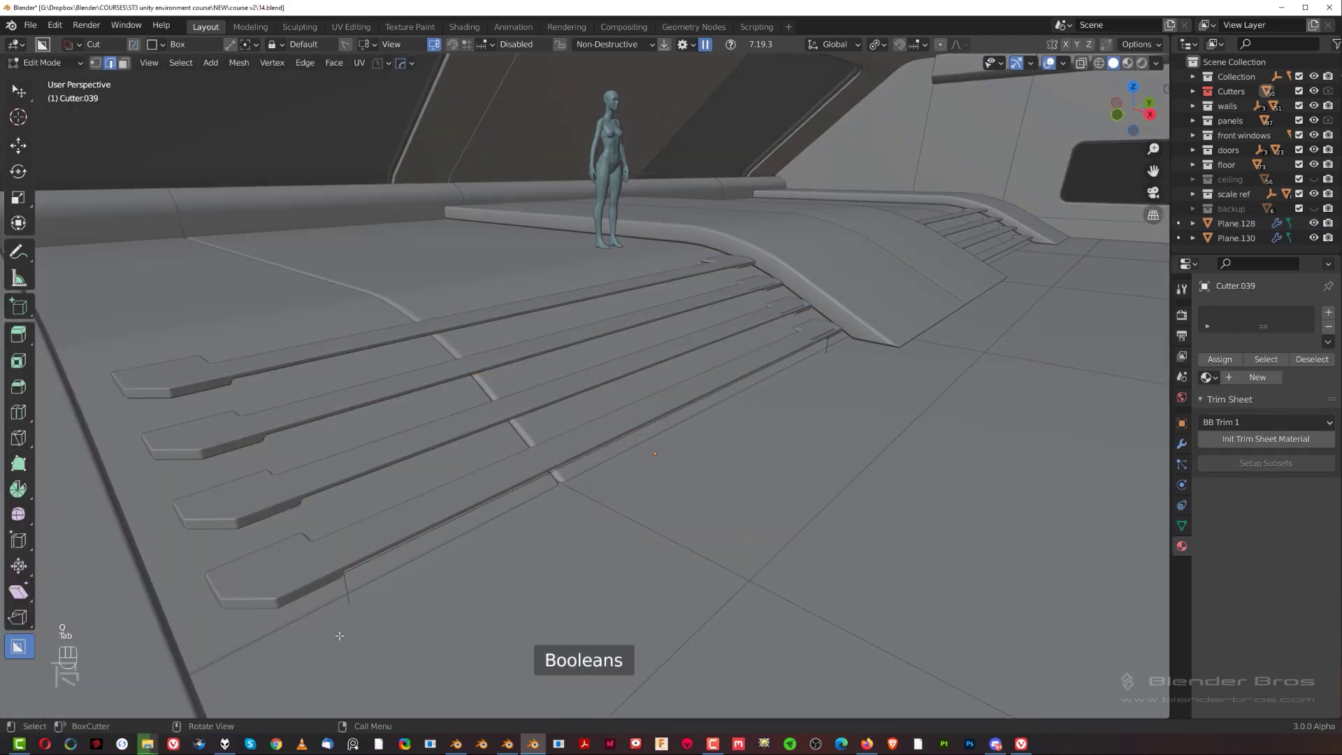
{"action": "middle_click_drag", "start_coordinate": [545, 526], "coordinate": [554, 532]}
{"action": "key", "text": "Tab"}
{"action": "left_click", "coordinate": [477, 482]}
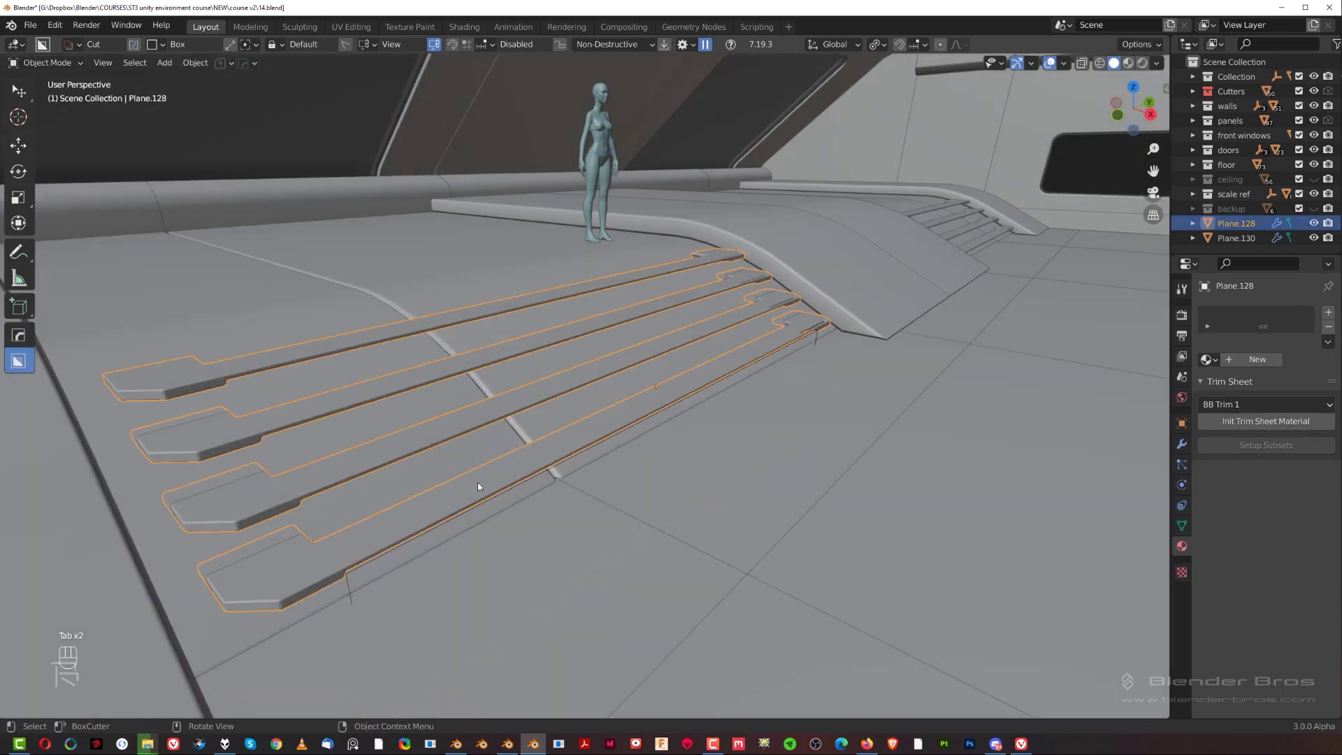
Find the long box cutter Cutter.034 of the stair slats with Ever Scroll and check its shape in Edit Mode.
{"action": "key", "text": "q"}
{"action": "left_click", "coordinate": [479, 483]}
{"action": "scroll", "coordinate": [479, 487], "scroll_direction": "up", "scroll_amount": 1}
{"action": "scroll", "coordinate": [479, 486], "scroll_direction": "up", "scroll_amount": 3}
{"action": "key", "text": "Tab"}
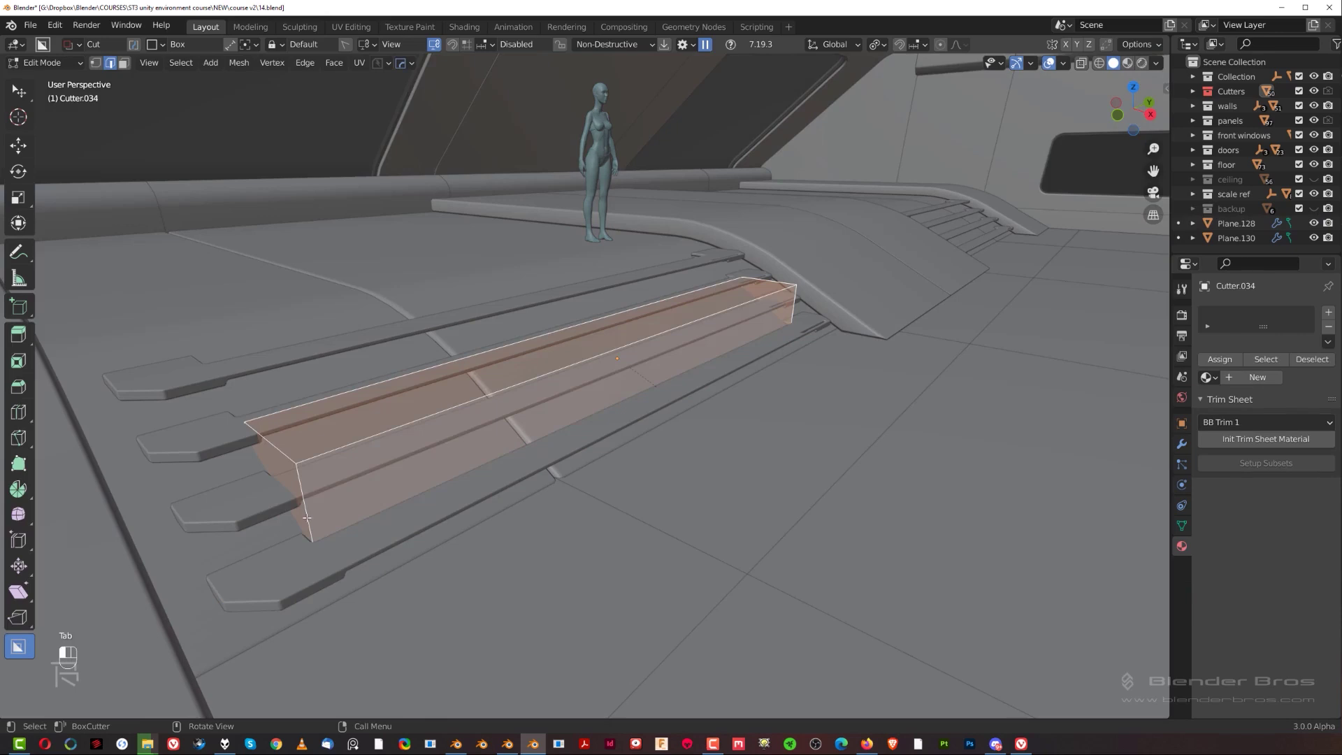
{"action": "left_click", "coordinate": [800, 333]}
{"action": "key", "text": "Tab"}
Move Cutter.034 slightly in the negative direction along the global X axis to adjust the gaps between the slats.
{"action": "middle_click_drag", "start_coordinate": [551, 308], "coordinate": [607, 421]}
{"action": "scroll", "coordinate": [506, 411], "scroll_direction": "up", "scroll_amount": 2}
{"action": "key", "text": "g"}
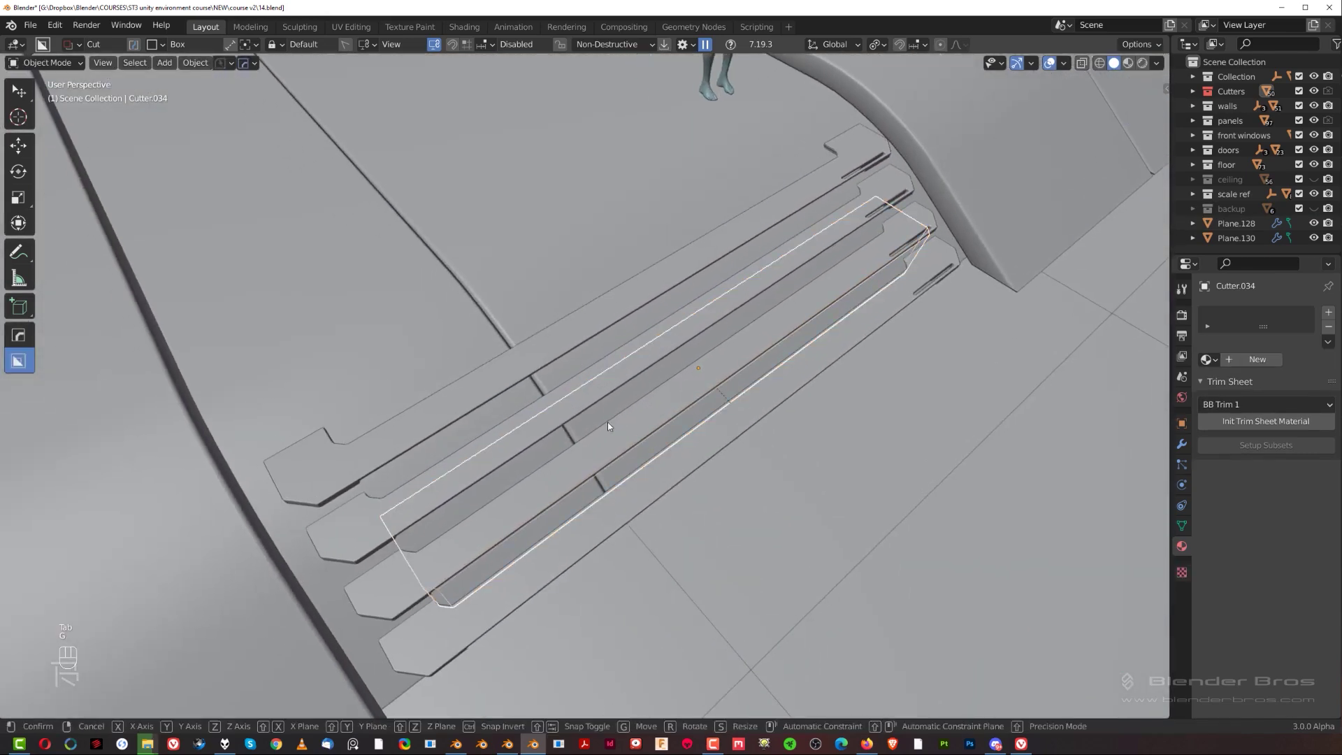
{"action": "key", "text": "shift"}
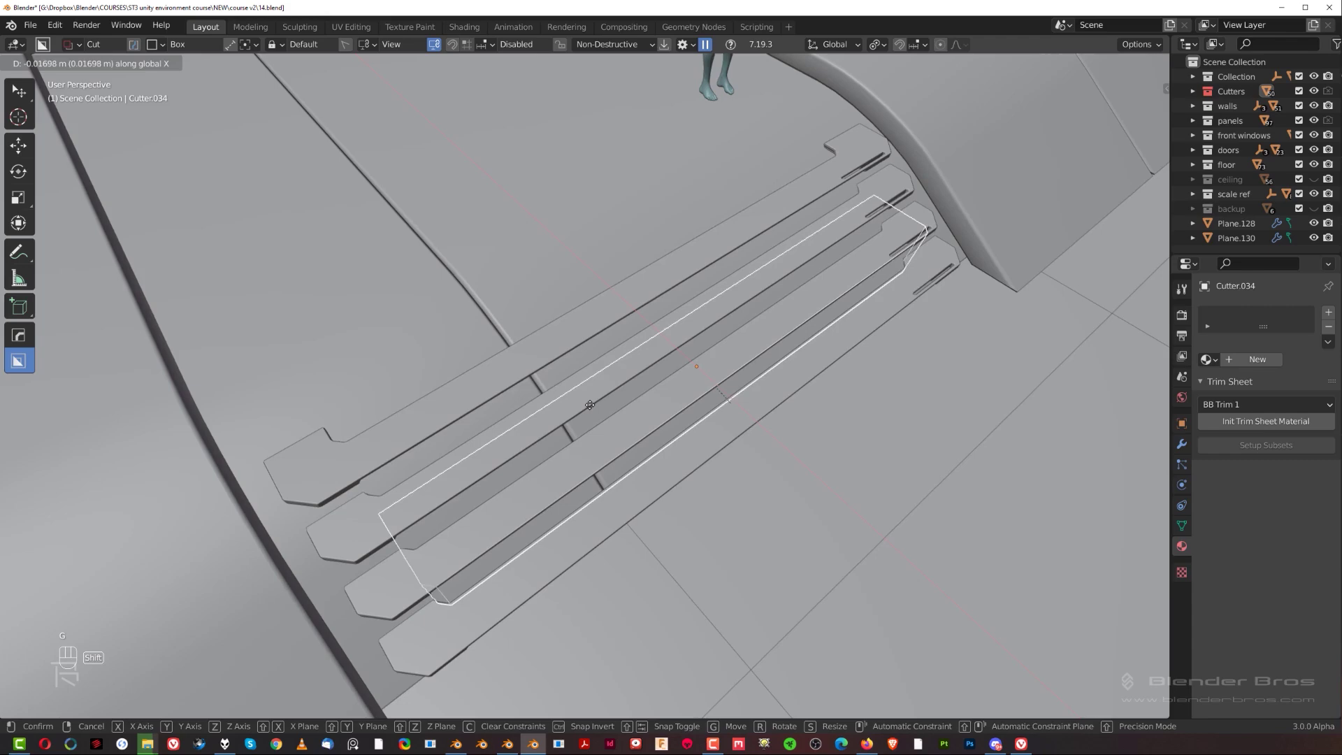
{"action": "left_click", "coordinate": [573, 393]}
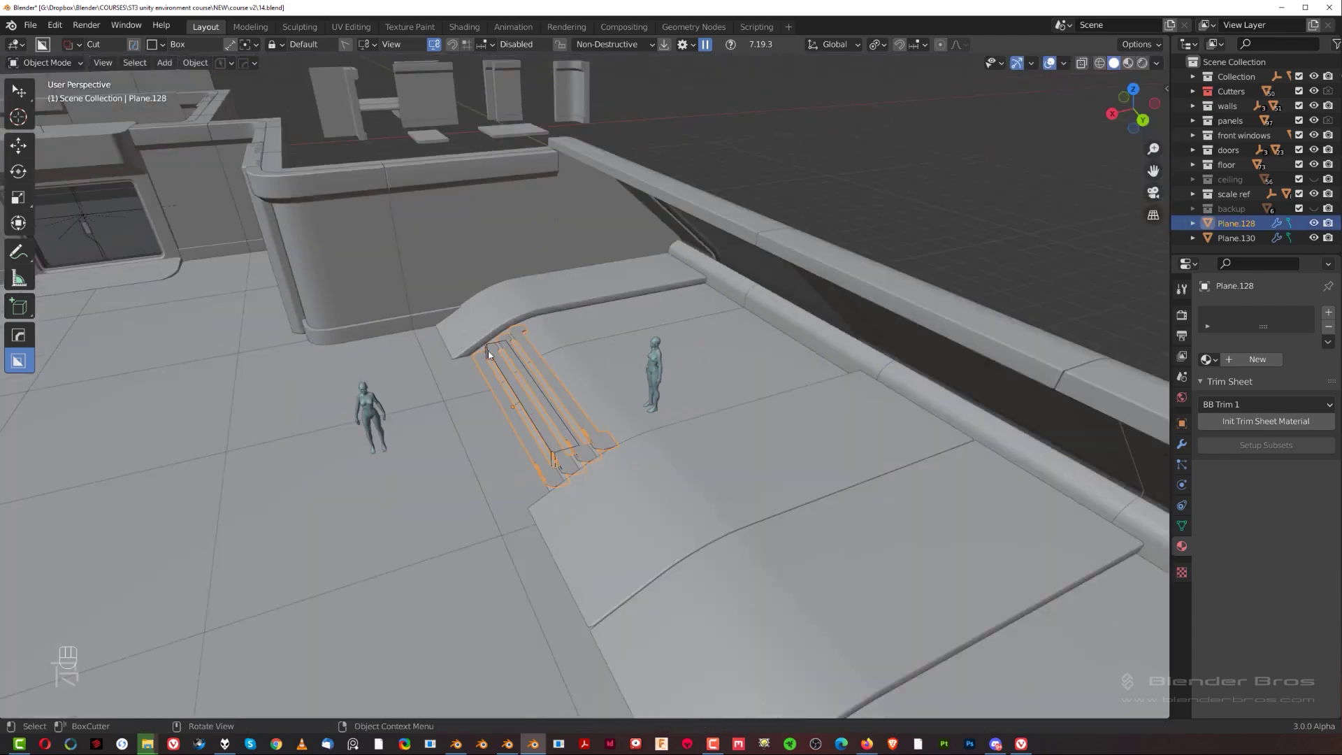
Duplicate the near stair slats in place and run Uniquify to give the copy its own boolean cutters.
{"action": "middle_click_drag", "start_coordinate": [615, 336], "coordinate": [641, 329]}
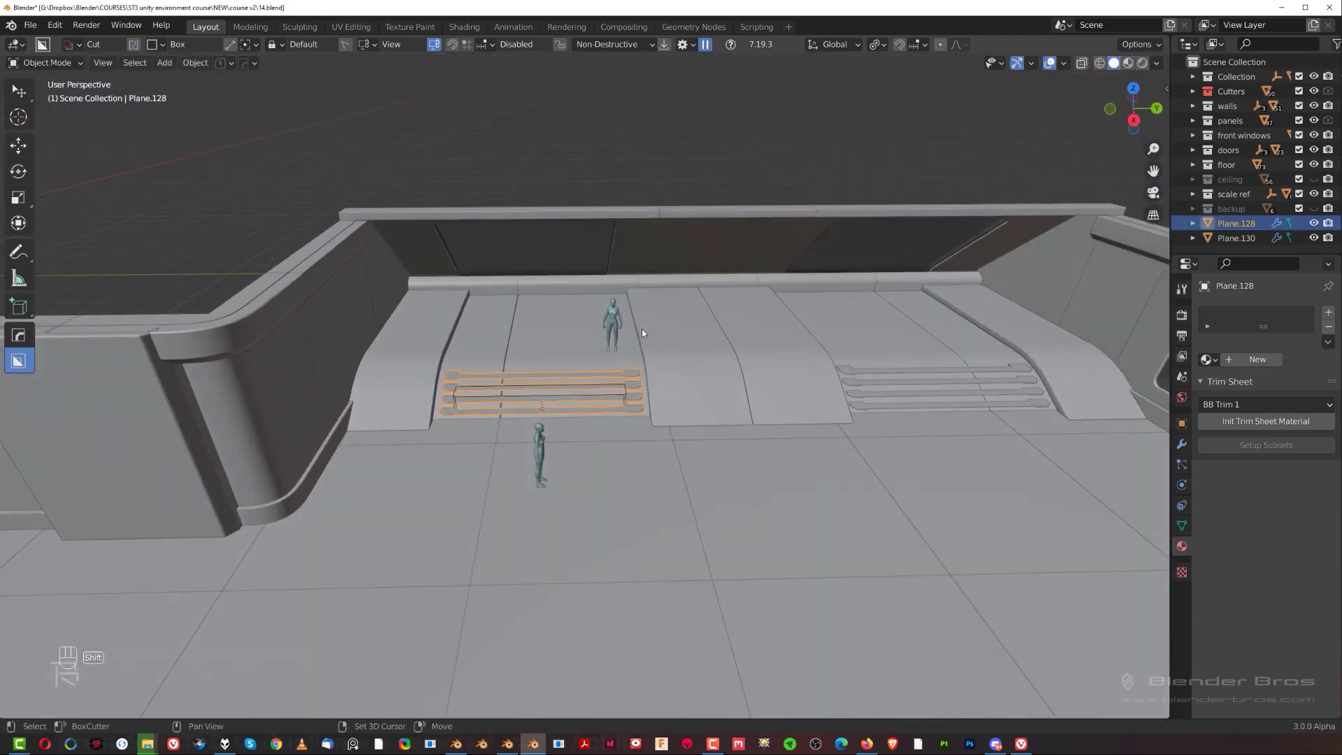
{"action": "key", "text": "shift+d"}
{"action": "right_click", "coordinate": [675, 236]}
{"action": "key", "text": "q"}
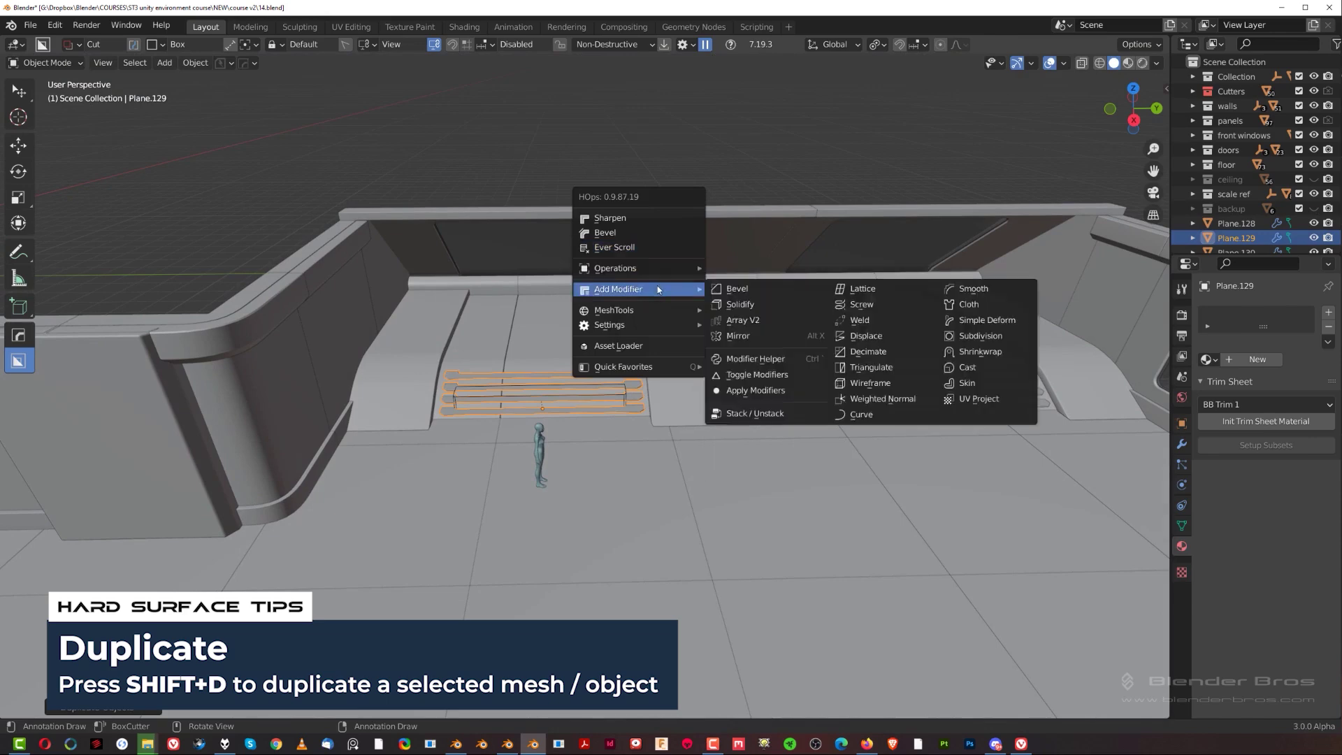
{"action": "mouse_move", "coordinate": [699, 270]}
{"action": "left_click", "coordinate": [732, 472]}
Move the copied slats about 53 m in the negative global Y direction, next to the spare modules outside the building.
{"action": "scroll", "coordinate": [733, 471], "scroll_direction": "down", "scroll_amount": 7}
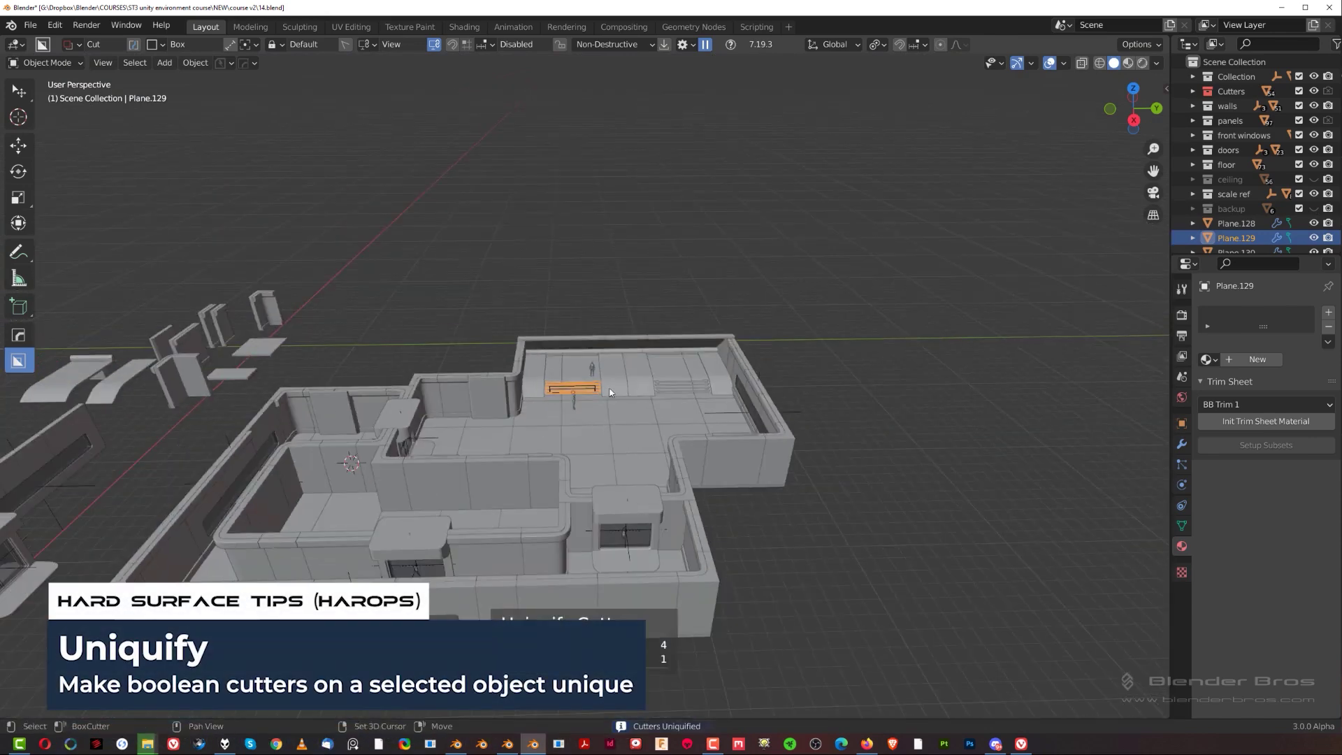
{"action": "middle_click_drag", "start_coordinate": [605, 394], "coordinate": [831, 400], "text": "shift"}
{"action": "key", "text": "g"}
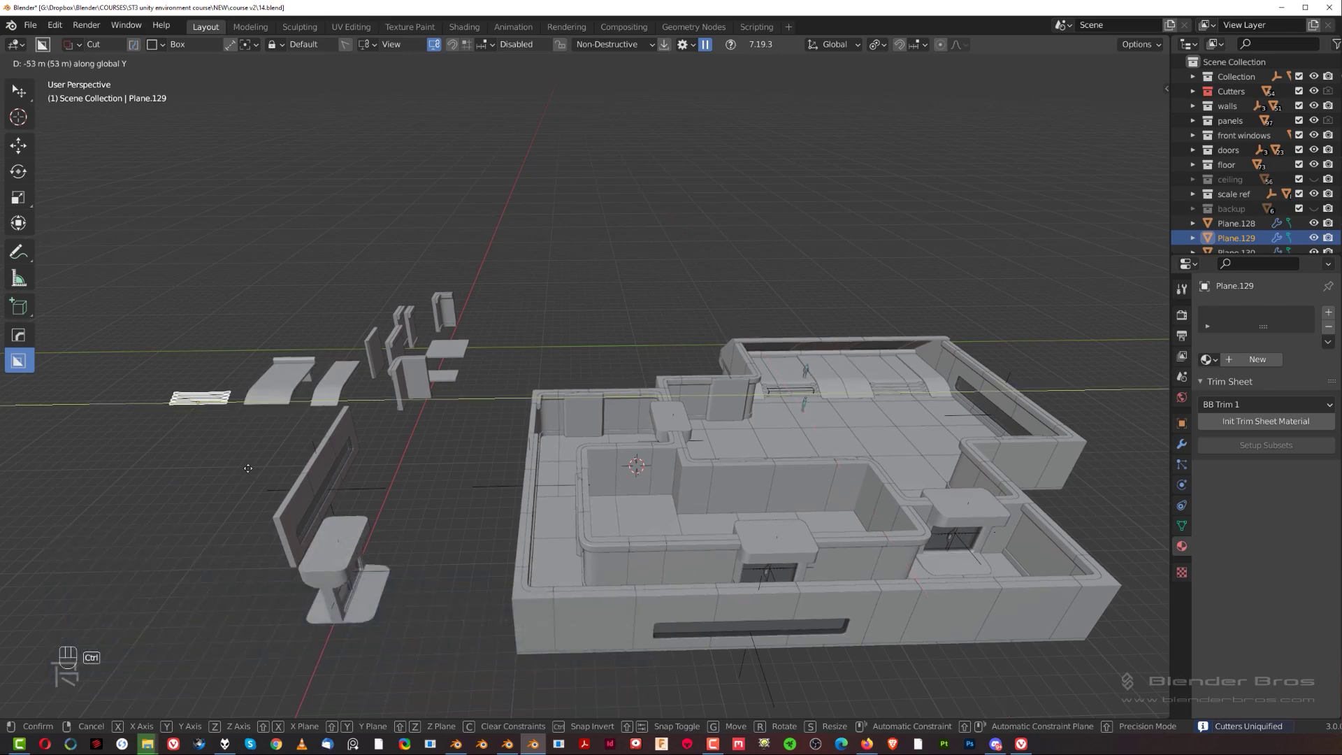
{"action": "left_click", "coordinate": [230, 461]}
Review the copied slats and the spare modules laid out outside the building, and save the file.
{"action": "middle_click_drag", "start_coordinate": [313, 397], "coordinate": [545, 481]}
{"action": "scroll", "coordinate": [1009, 353], "scroll_direction": "up", "scroll_amount": 4}
{"action": "scroll", "coordinate": [547, 538], "scroll_direction": "down", "scroll_amount": 6}
{"action": "scroll", "coordinate": [859, 320], "scroll_direction": "up", "scroll_amount": 5}
{"action": "scroll", "coordinate": [534, 489], "scroll_direction": "down", "scroll_amount": 3}
{"action": "scroll", "coordinate": [545, 480], "scroll_direction": "up", "scroll_amount": 3}
{"action": "scroll", "coordinate": [459, 445], "scroll_direction": "down", "scroll_amount": 5}
{"action": "middle_click_drag", "start_coordinate": [587, 432], "coordinate": [669, 316], "text": "shift"}
{"action": "scroll", "coordinate": [787, 399], "scroll_direction": "up", "scroll_amount": 4}
{"action": "middle_click_drag", "start_coordinate": [669, 316], "coordinate": [614, 421], "text": "shift"}
{"action": "scroll", "coordinate": [614, 420], "scroll_direction": "up", "scroll_amount": 6}
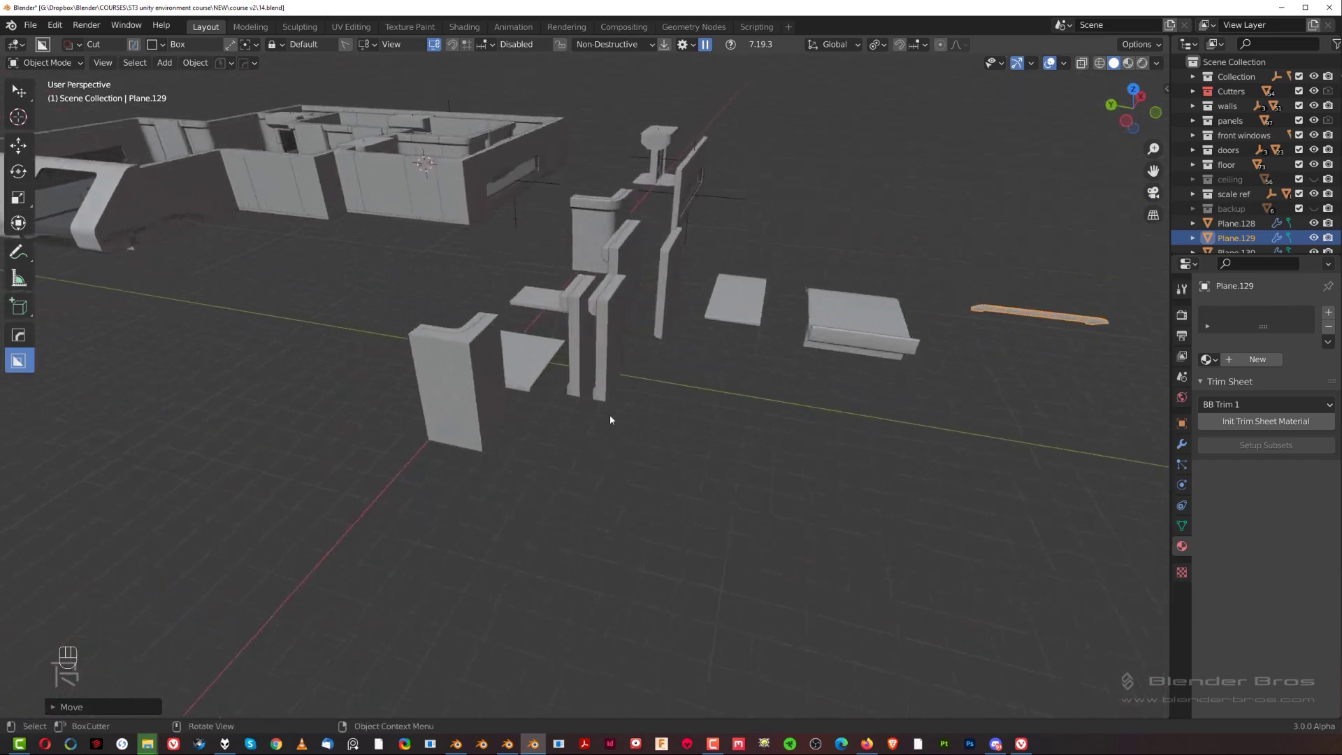
{"action": "key", "text": "ctrl+s"}
Clear the selection and examine the corner where the side wall trim meets the sloped front window frame.
{"action": "scroll", "coordinate": [552, 353], "scroll_direction": "down", "scroll_amount": 9}
{"action": "scroll", "coordinate": [537, 376], "scroll_direction": "down", "scroll_amount": 2}
{"action": "middle_click_drag", "start_coordinate": [536, 376], "coordinate": [639, 378]}
{"action": "middle_click_drag", "start_coordinate": [640, 377], "coordinate": [537, 369], "text": "shift"}
{"action": "scroll", "coordinate": [709, 342], "scroll_direction": "up", "scroll_amount": 3}
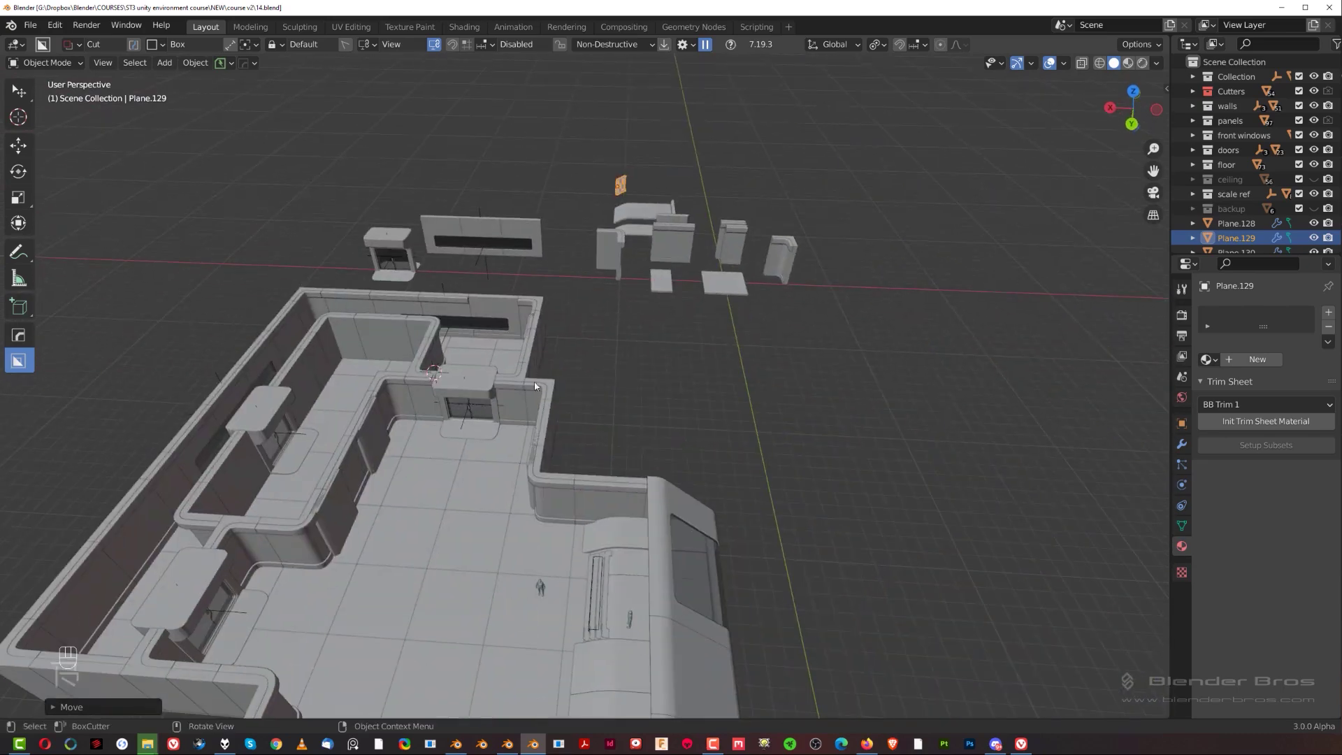
{"action": "left_click", "coordinate": [645, 399]}
{"action": "scroll", "coordinate": [608, 451], "scroll_direction": "down", "scroll_amount": 2}
{"action": "scroll", "coordinate": [672, 428], "scroll_direction": "up", "scroll_amount": 12}
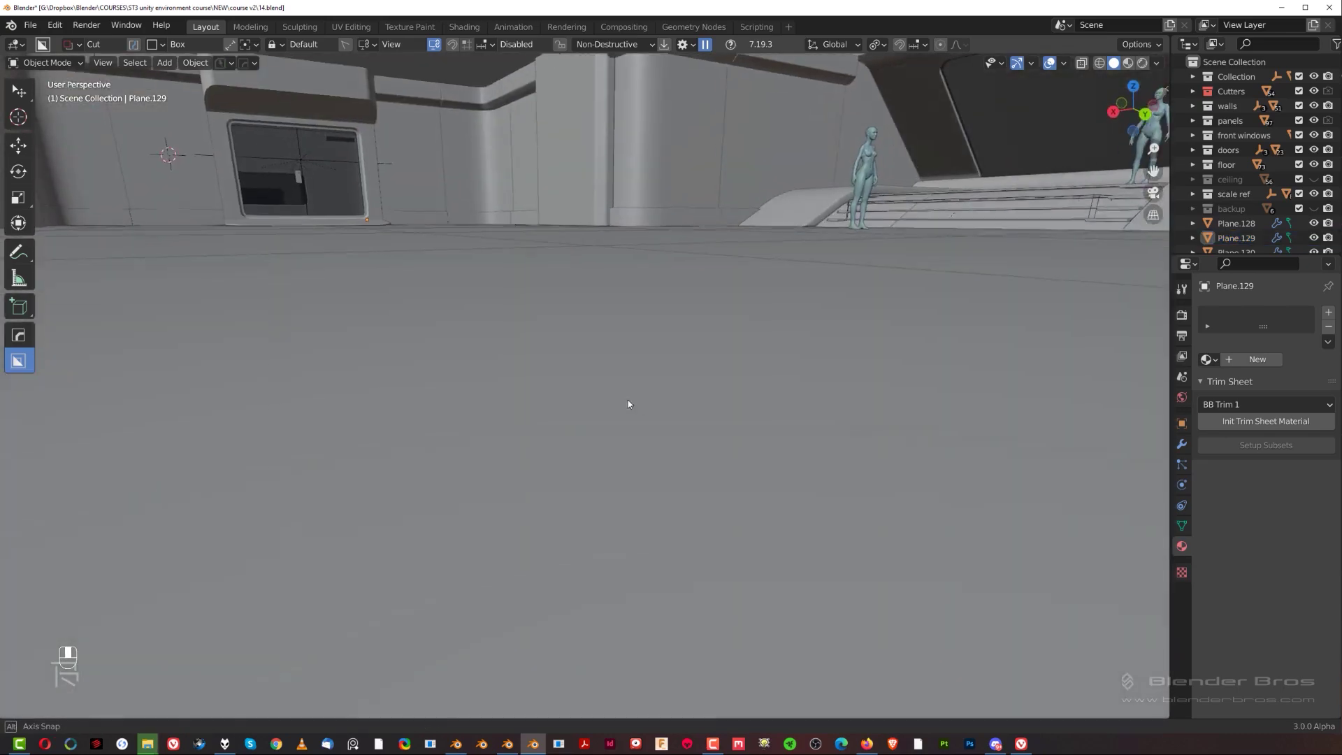
{"action": "scroll", "coordinate": [665, 377], "scroll_direction": "down", "scroll_amount": 8}
{"action": "middle_click_drag", "start_coordinate": [665, 378], "coordinate": [872, 288]}
{"action": "scroll", "coordinate": [656, 333], "scroll_direction": "up", "scroll_amount": 5}
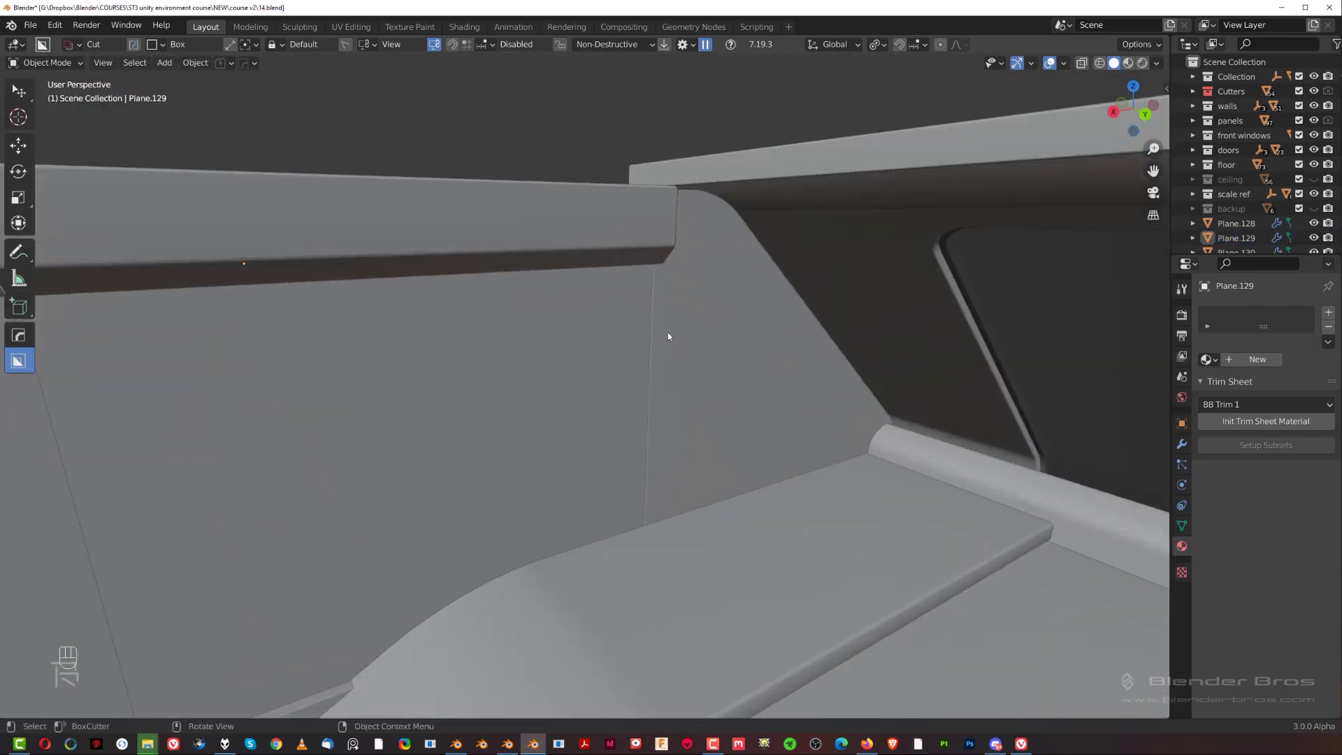
Isolate the front window frame and the adjoining side wall trim in local view.
{"action": "middle_click_drag", "start_coordinate": [656, 333], "coordinate": [597, 323]}
{"action": "scroll", "coordinate": [668, 296], "scroll_direction": "down", "scroll_amount": 5}
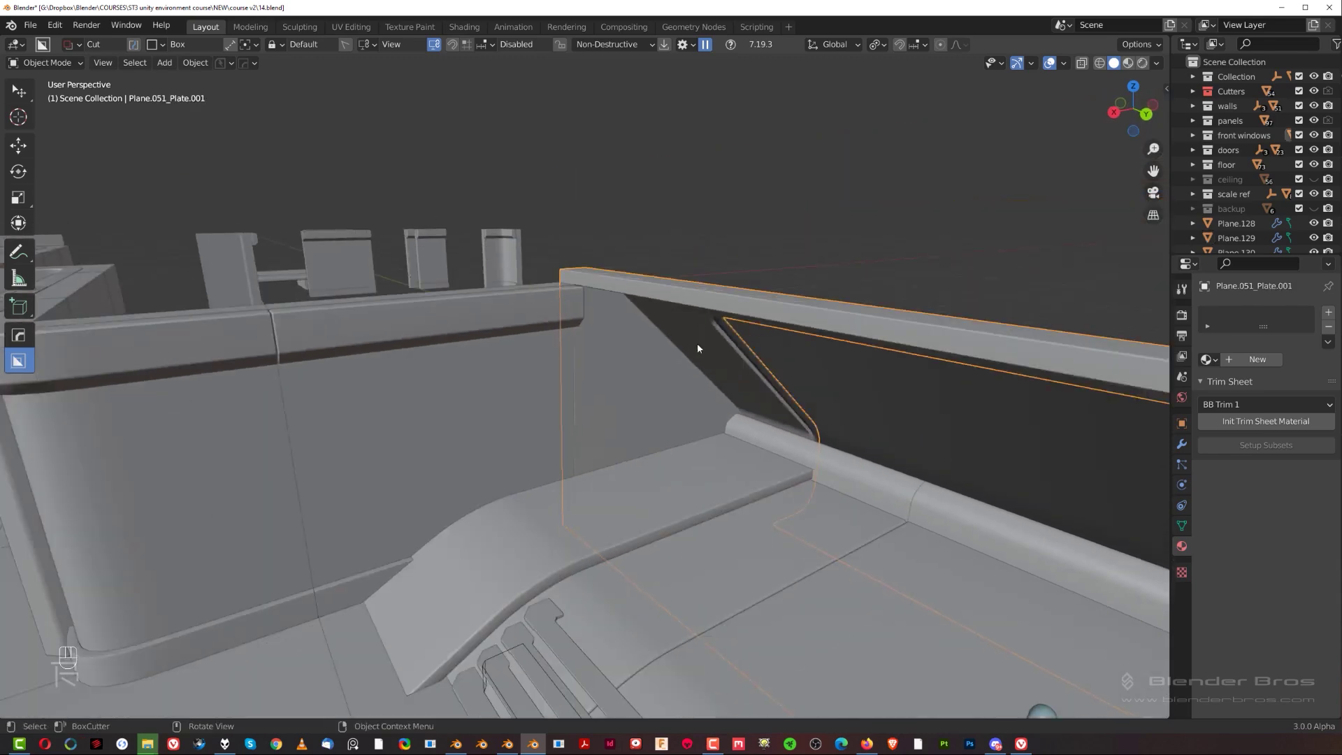
{"action": "scroll", "coordinate": [702, 313], "scroll_direction": "up", "scroll_amount": 6}
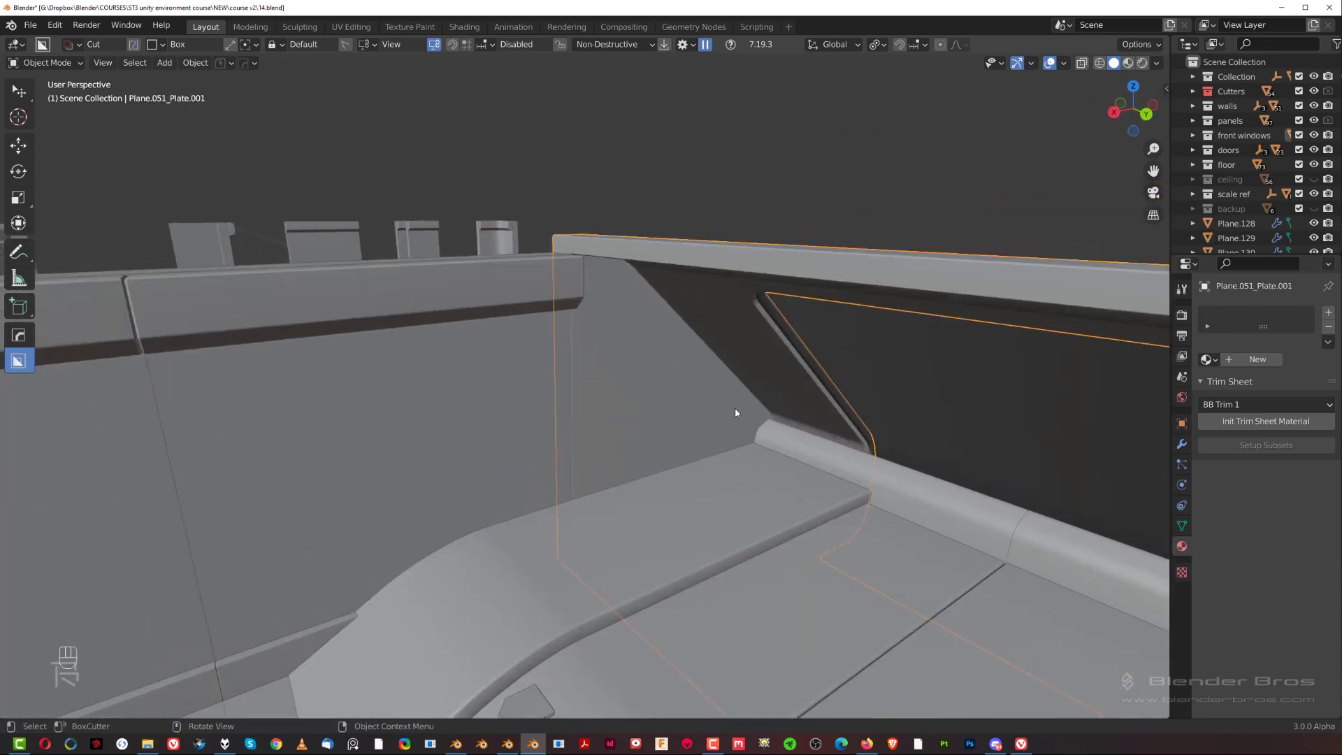
{"action": "scroll", "coordinate": [629, 360], "scroll_direction": "up", "scroll_amount": 3}
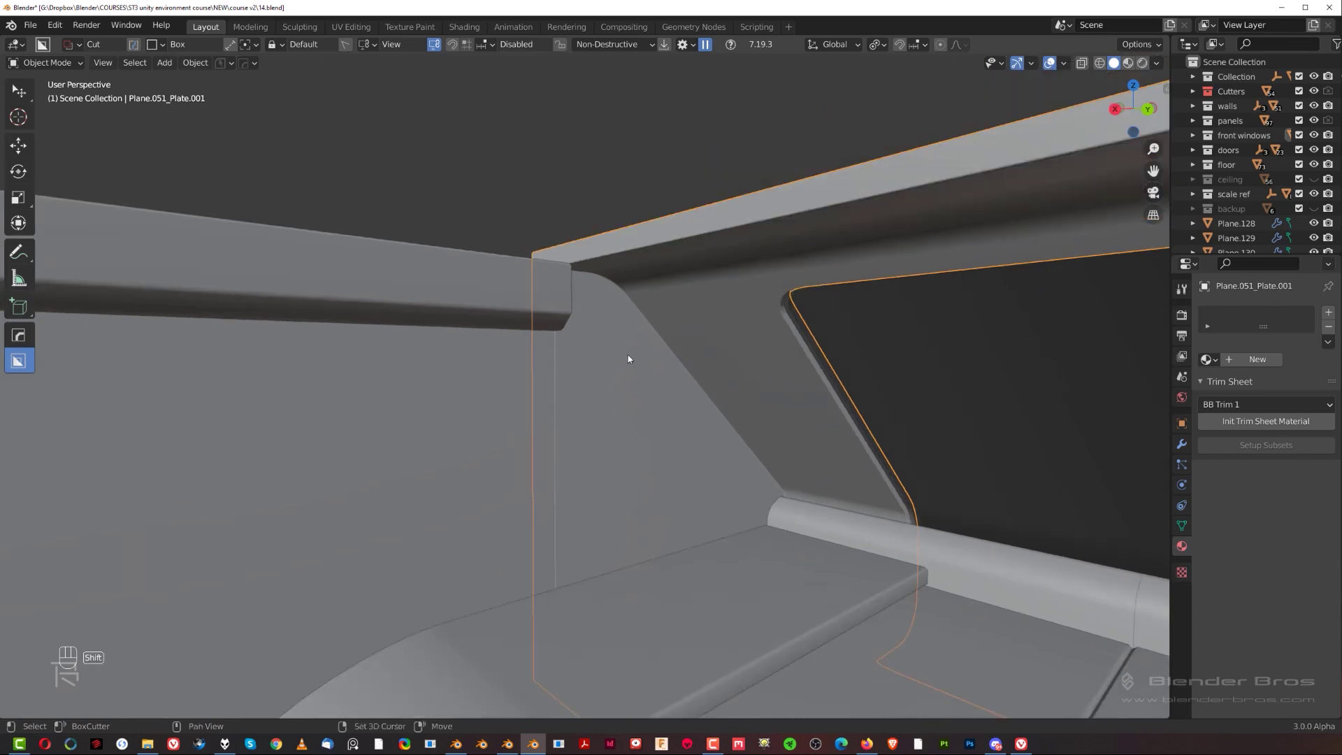
{"action": "middle_click_drag", "start_coordinate": [585, 362], "coordinate": [531, 396]}
{"action": "scroll", "coordinate": [549, 395], "scroll_direction": "up", "scroll_amount": 1}
{"action": "scroll", "coordinate": [531, 396], "scroll_direction": "up", "scroll_amount": 2}
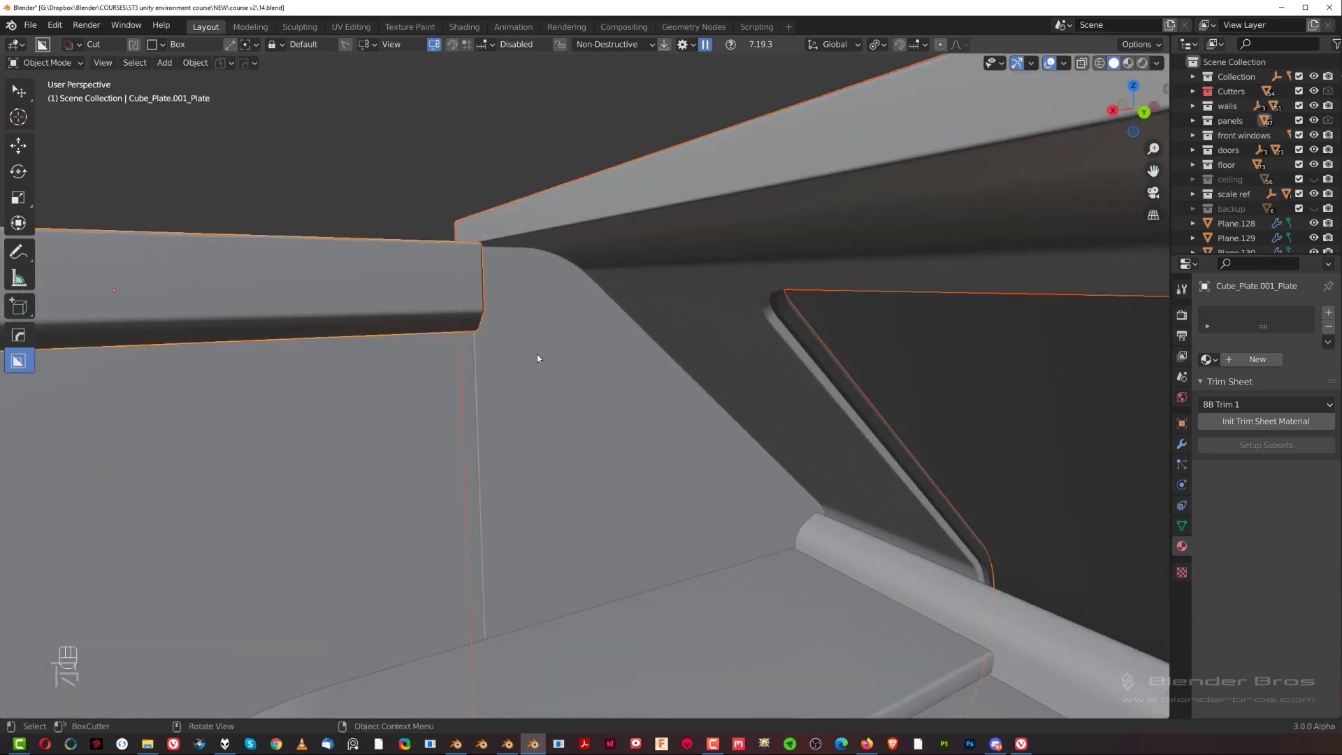
{"action": "key", "text": "slash"}
Open the front window frame in Edit Mode and show it in orthographic back view.
{"action": "middle_click_drag", "start_coordinate": [585, 392], "coordinate": [510, 318]}
{"action": "key", "text": "KP_5"}
{"action": "middle_click_drag", "start_coordinate": [647, 361], "coordinate": [755, 500], "text": "shift"}
{"action": "scroll", "coordinate": [734, 514], "scroll_direction": "up", "scroll_amount": 6}
{"action": "left_click", "coordinate": [730, 511]}
{"action": "middle_click_drag", "start_coordinate": [686, 460], "coordinate": [569, 352], "text": "shift"}
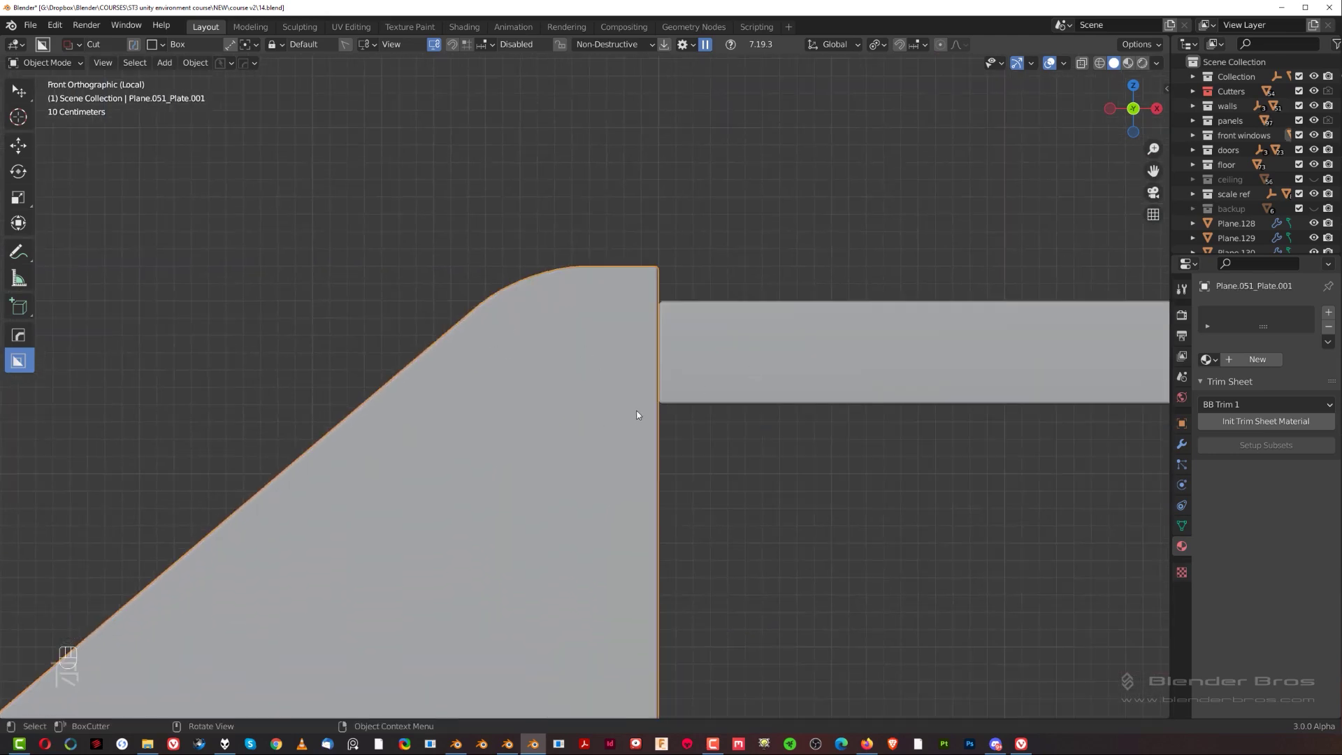
{"action": "key", "text": "Tab"}
{"action": "key", "text": "KP_3"}
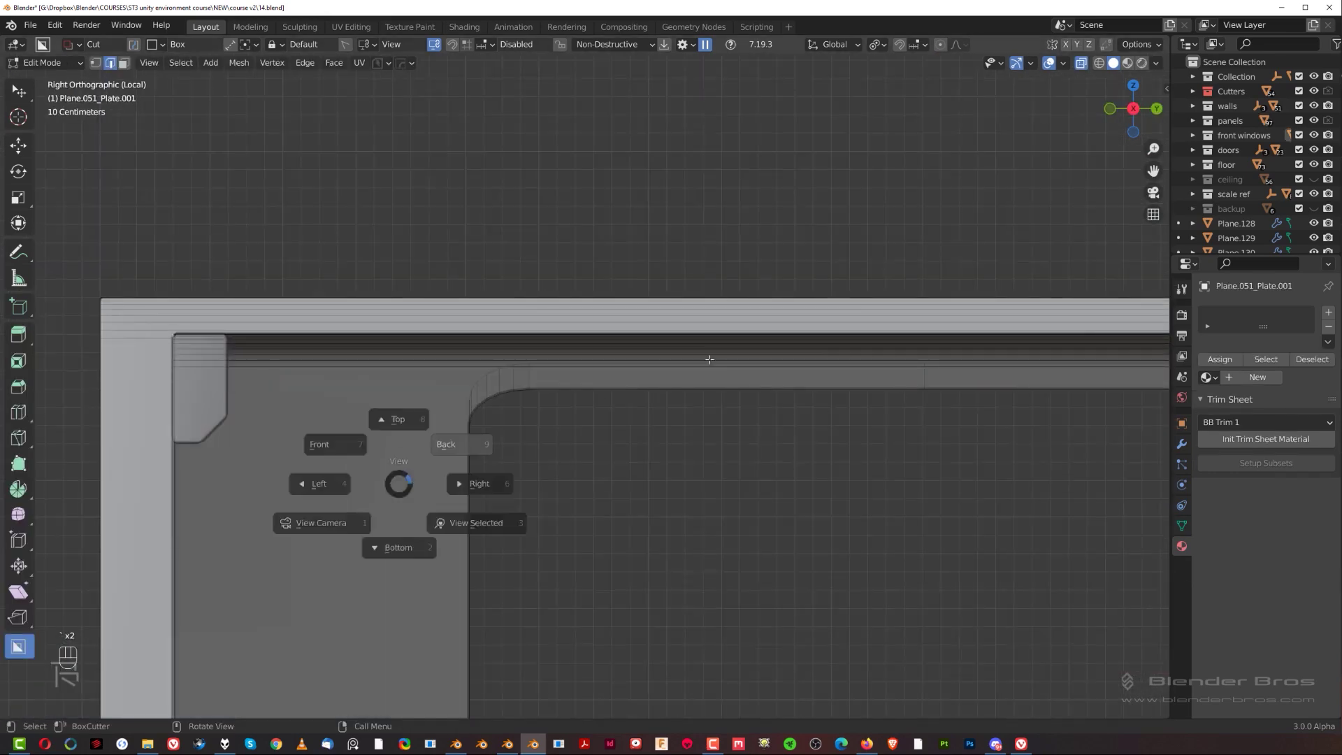
{"action": "left_click", "coordinate": [596, 398]}
Knife a horizontal cut across the frame's inner end face, level with the wall trim's bottom edge, using angle constraint.
{"action": "scroll", "coordinate": [280, 475], "scroll_direction": "down", "scroll_amount": 3}
{"action": "middle_click_drag", "start_coordinate": [383, 455], "coordinate": [817, 428], "text": "shift"}
{"action": "scroll", "coordinate": [572, 443], "scroll_direction": "up", "scroll_amount": 6}
{"action": "middle_click_drag", "start_coordinate": [512, 427], "coordinate": [673, 455], "text": "shift"}
{"action": "key", "text": "k"}
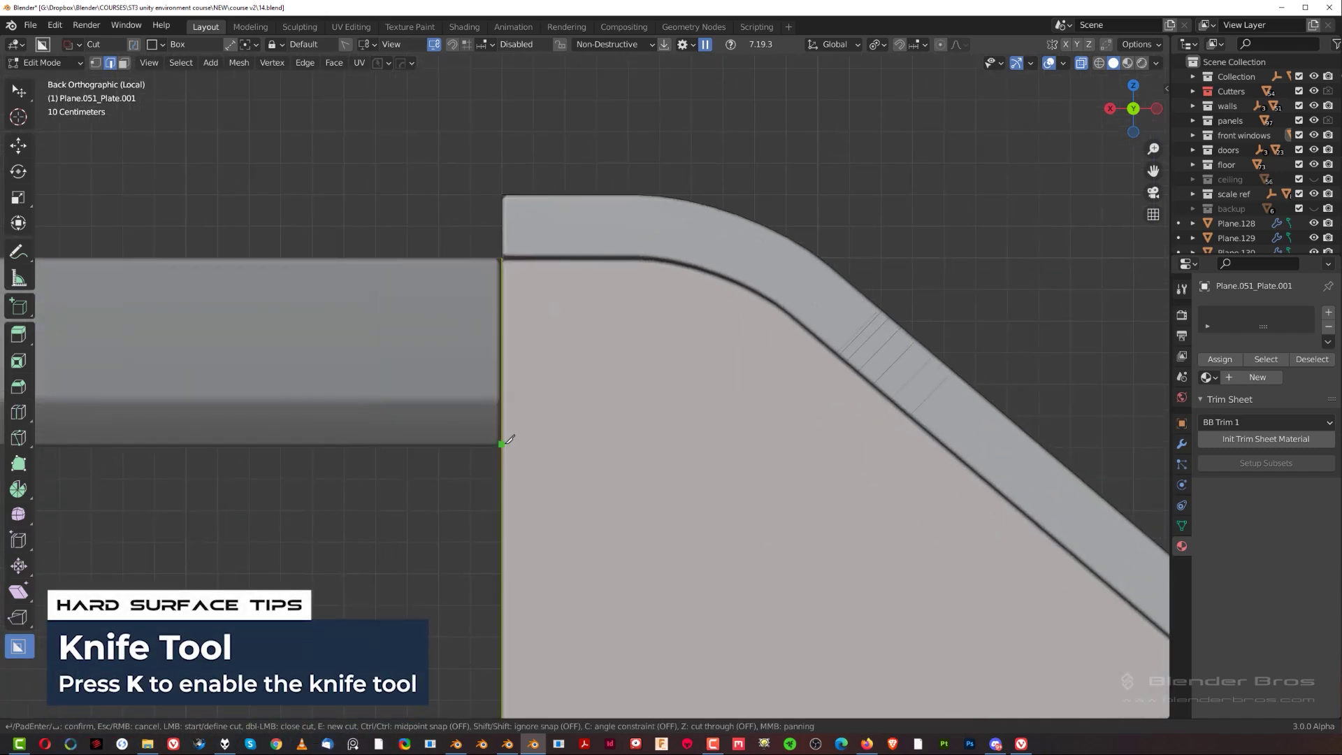
{"action": "middle_click_drag", "start_coordinate": [508, 441], "coordinate": [499, 427], "text": "shift"}
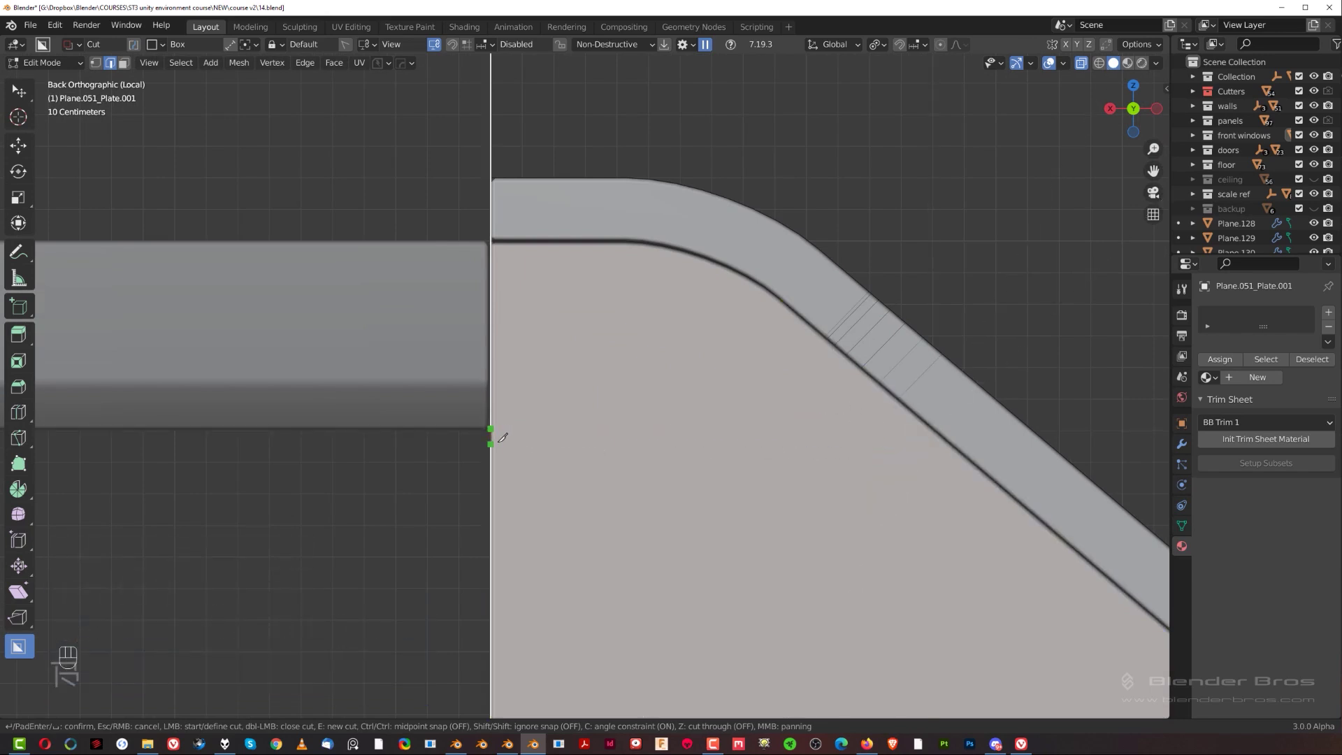
{"action": "middle_click_drag", "start_coordinate": [647, 452], "coordinate": [713, 445]}
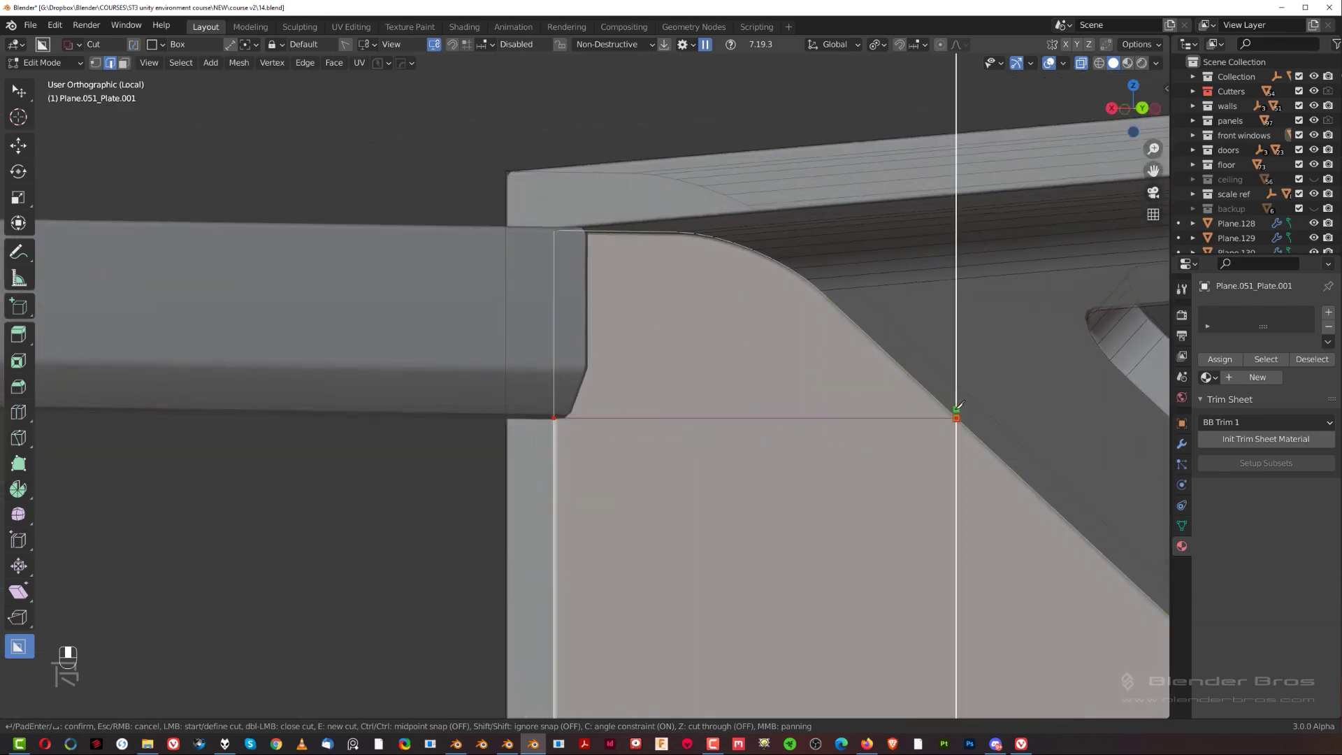
{"action": "scroll", "coordinate": [652, 498], "scroll_direction": "down", "scroll_amount": 2}
Extract the face above the cut as a separate solidified piece with Curve/Extract.
{"action": "left_click", "coordinate": [724, 380]}
{"action": "scroll", "coordinate": [712, 380], "scroll_direction": "up", "scroll_amount": 2}
{"action": "middle_click_drag", "start_coordinate": [705, 379], "coordinate": [734, 371]}
{"action": "key", "text": "q"}
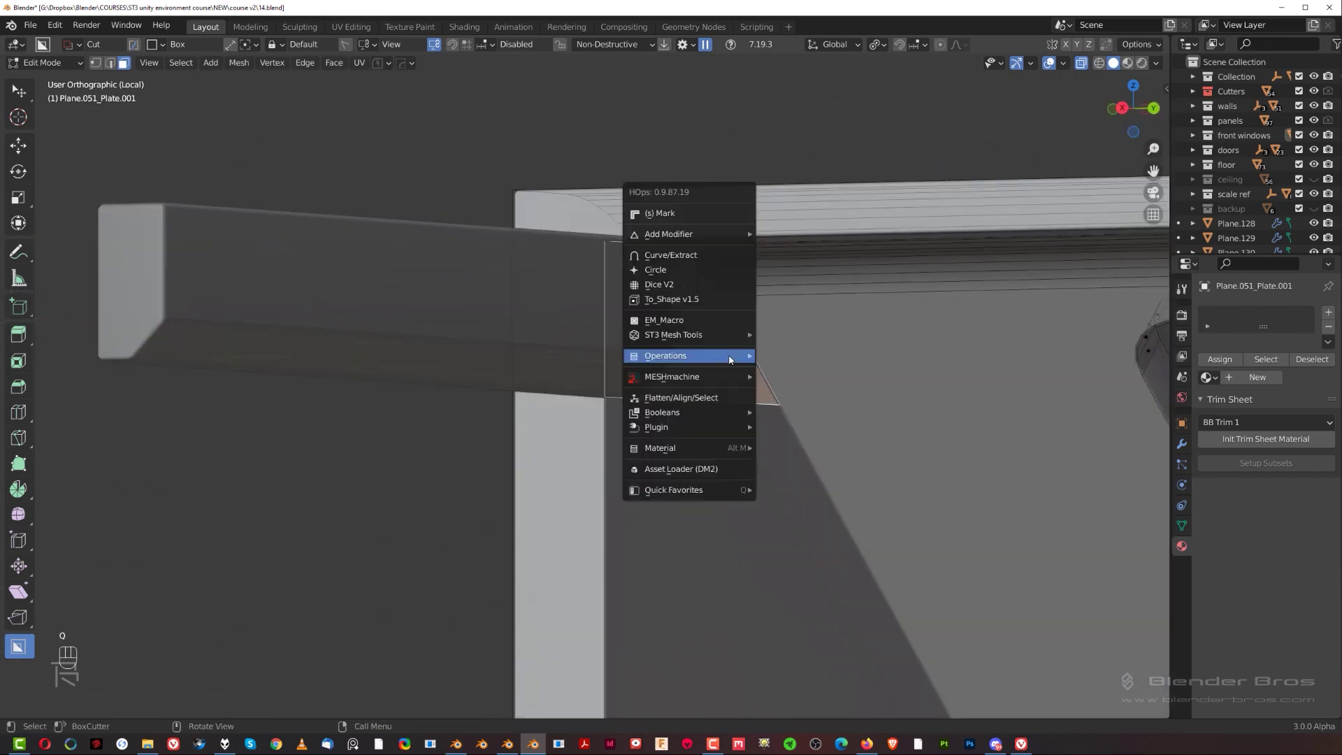
{"action": "left_click", "coordinate": [688, 255], "text": "shift"}
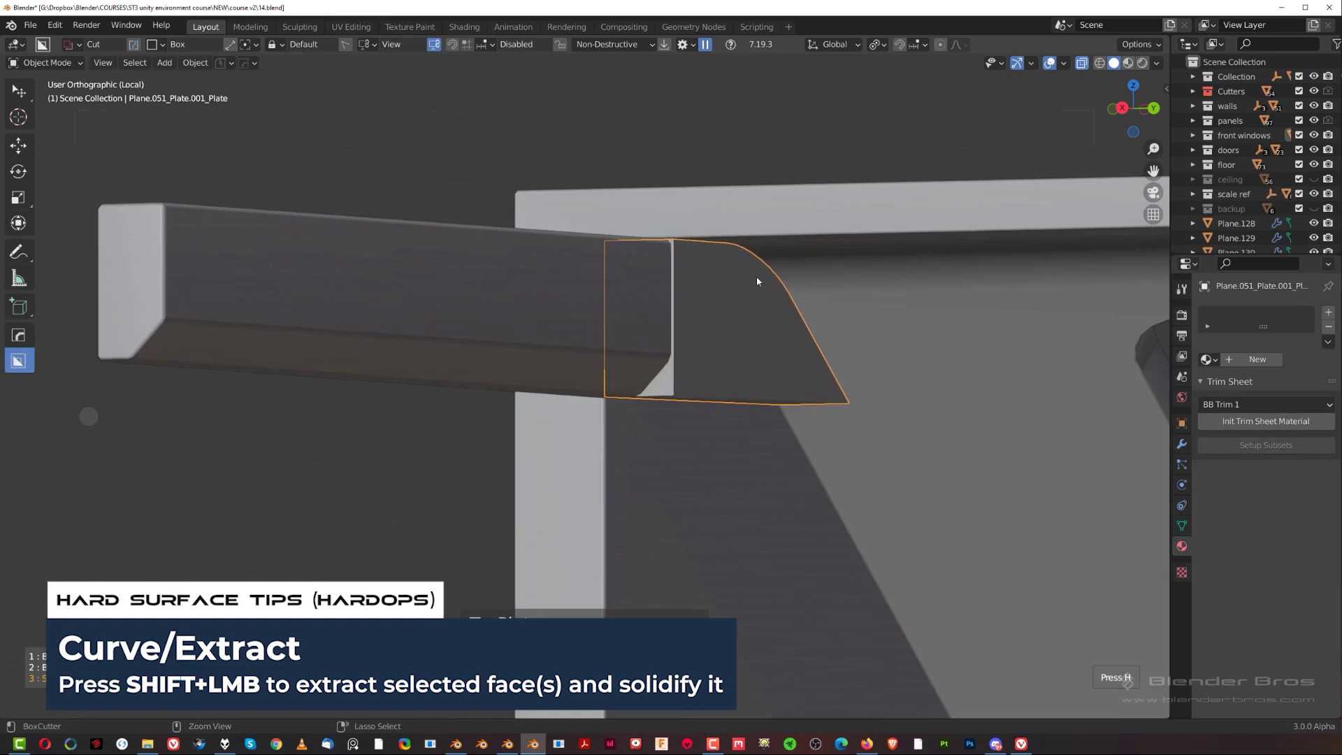
Run Smart Apply on the extracted corner piece to apply its modifiers.
{"action": "mouse_move", "coordinate": [750, 340]}
{"action": "middle_mouse_down"}
{"action": "mouse_move", "coordinate": [748, 324]}
{"action": "mouse_move", "coordinate": [731, 329]}
{"action": "middle_mouse_up"}
{"action": "key", "text": "q"}
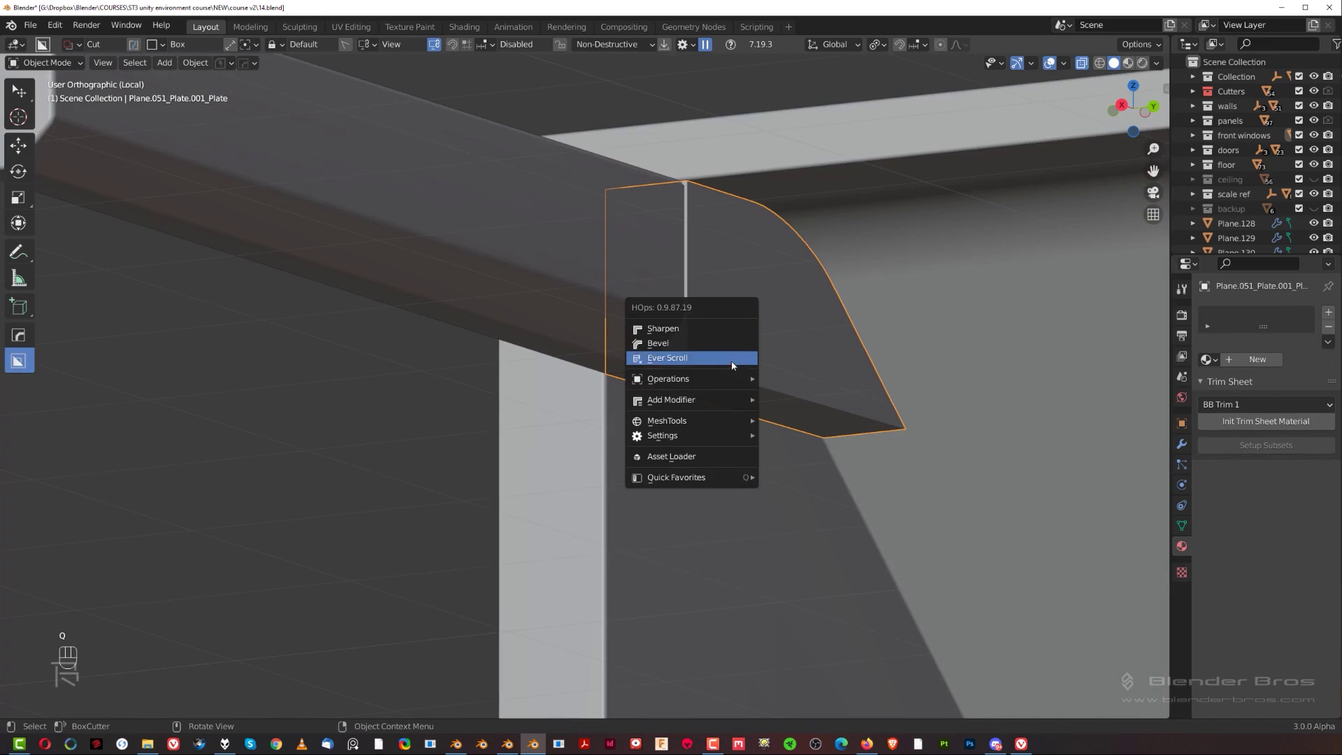
{"action": "mouse_move", "coordinate": [733, 384]}
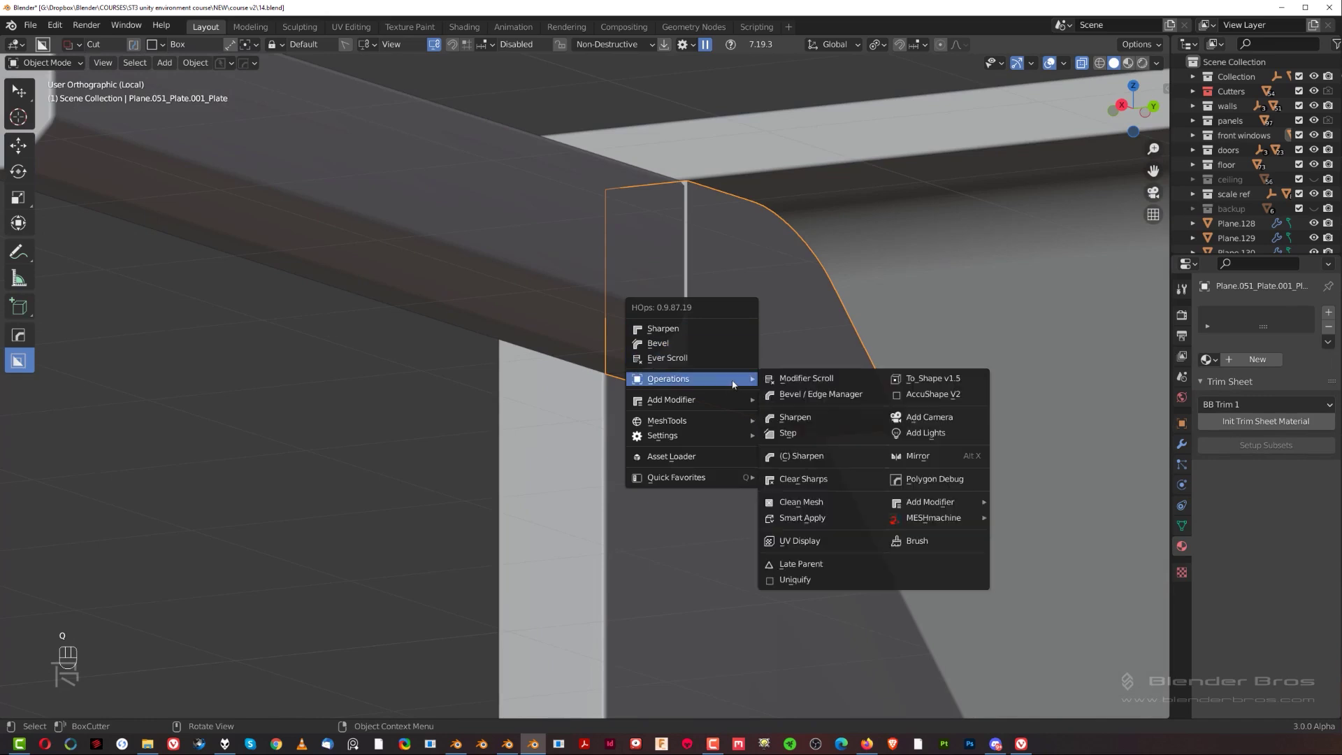
{"action": "left_click", "coordinate": [806, 520]}
{"action": "scroll", "coordinate": [765, 370], "scroll_direction": "up", "scroll_amount": 2}
Bevel the corner piece's lower outer edge about 0.161 m with one segment to match the wall trim's chamfer.
{"action": "key", "text": "Tab"}
{"action": "left_click", "coordinate": [769, 422]}
{"action": "left_click", "coordinate": [780, 375]}
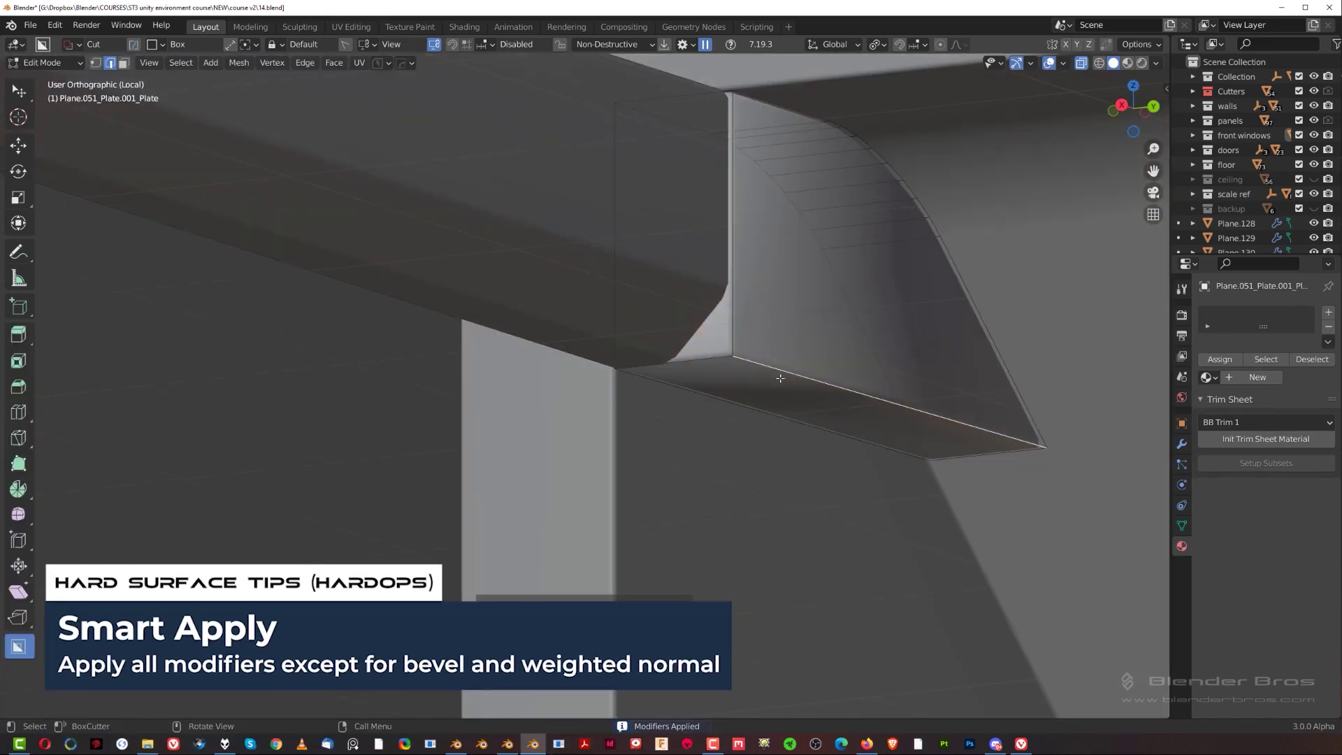
{"action": "key", "text": "ctrl+b"}
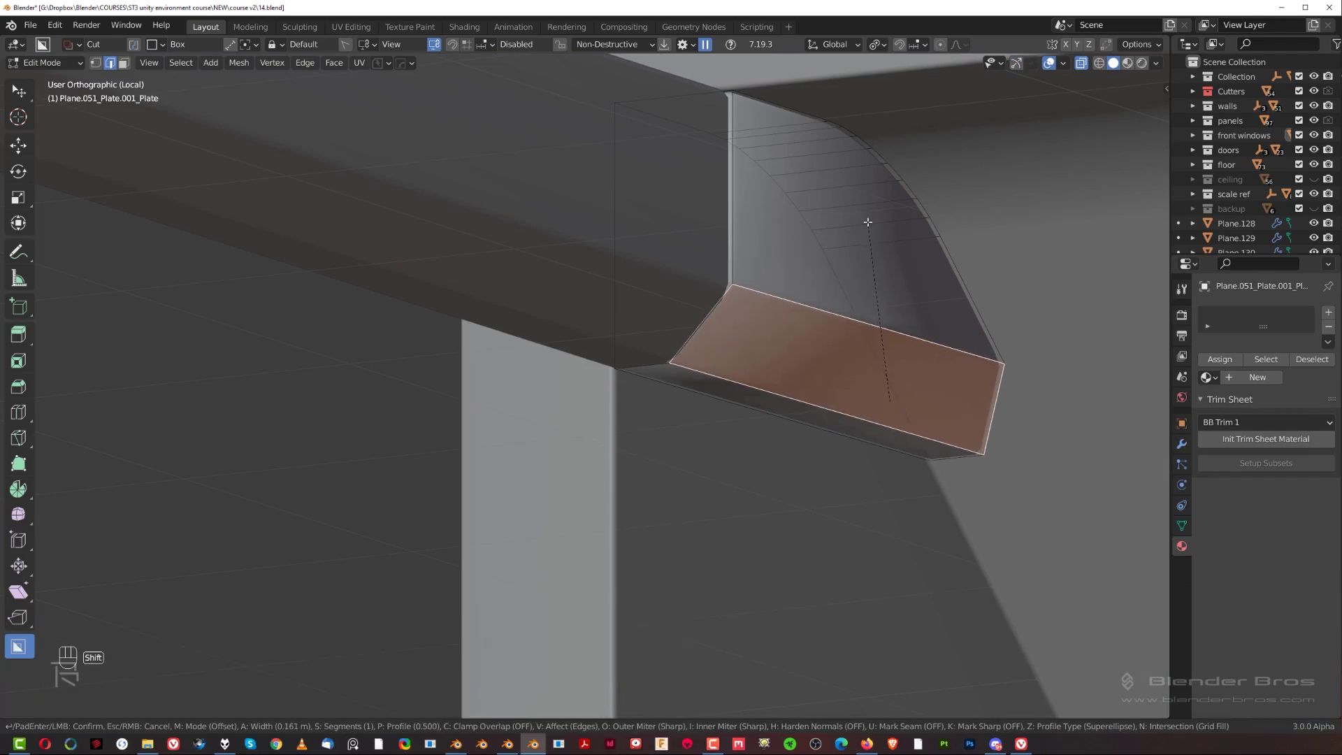
{"action": "left_click", "coordinate": [867, 222]}
Add a weighted normal to the corner piece through Sharpen and return to the full scene.
{"action": "key", "text": "Tab"}
{"action": "key", "text": "q"}
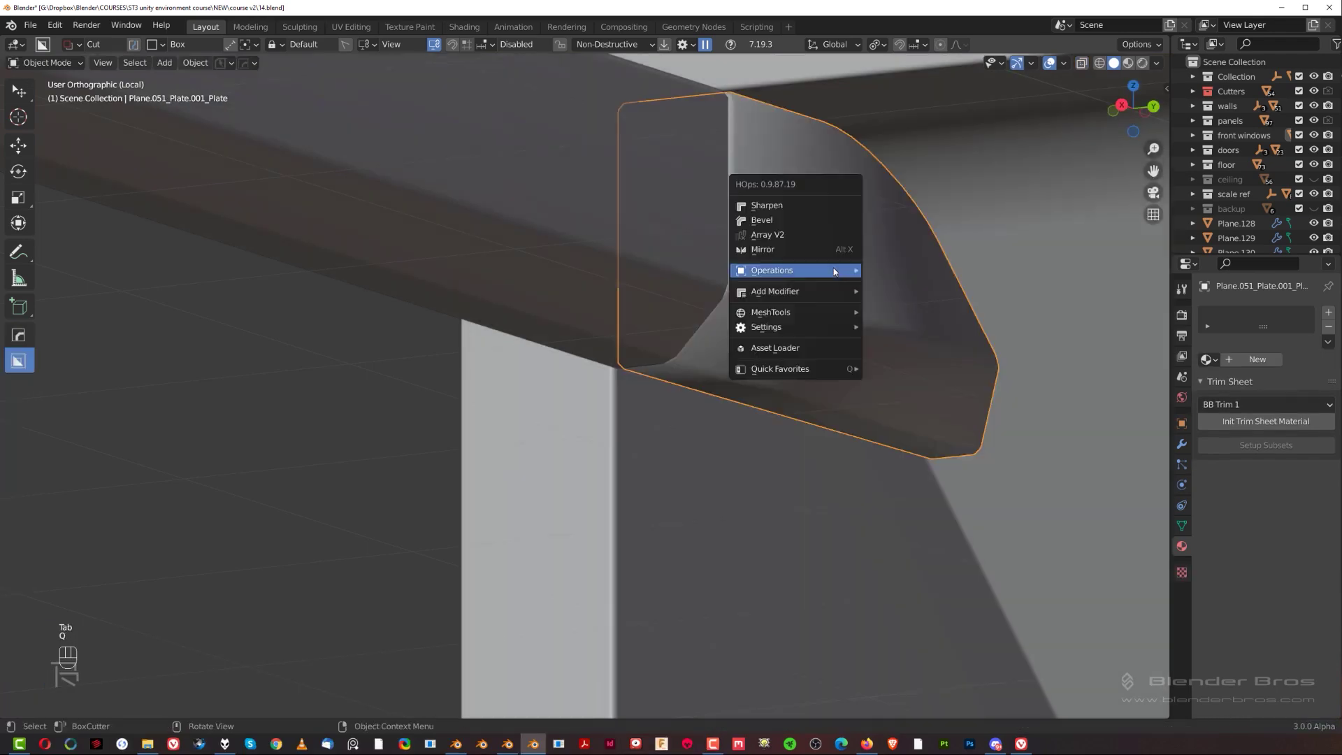
{"action": "left_click", "coordinate": [823, 206], "text": "alt"}
{"action": "middle_click_drag", "start_coordinate": [827, 204], "coordinate": [802, 312]}
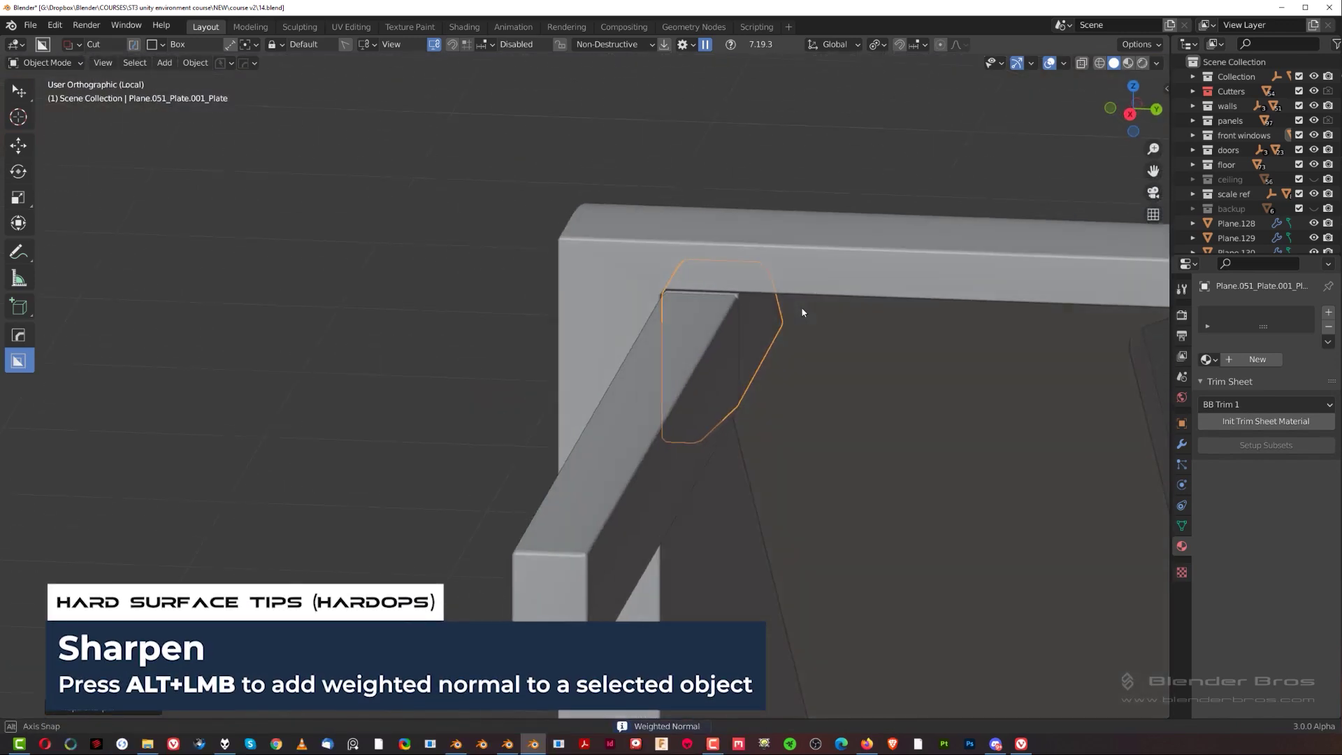
{"action": "middle_click_drag", "start_coordinate": [713, 189], "coordinate": [706, 317]}
{"action": "middle_click_drag", "start_coordinate": [814, 317], "coordinate": [401, 449]}
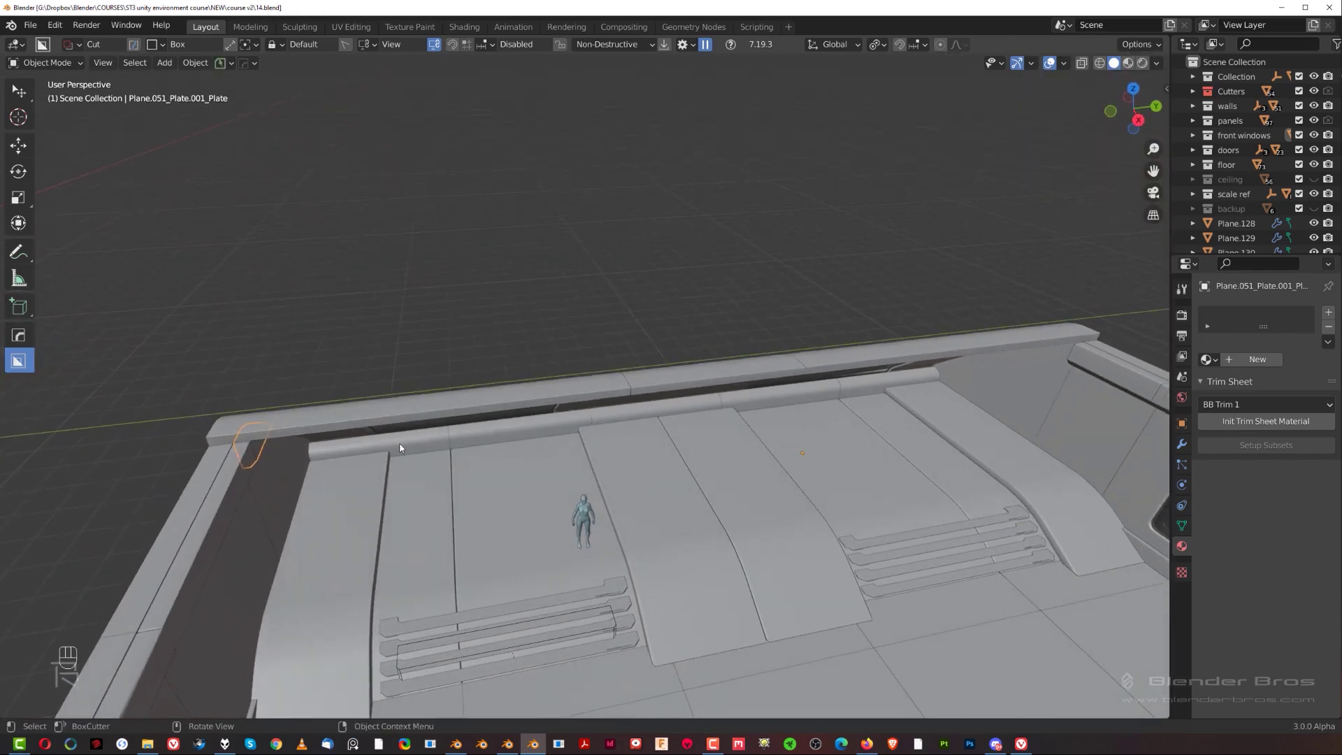
Duplicate the trim corner piece and flip the copy along the Y axis with the Mirror tool's Flip mode.
{"action": "key", "text": "alt+x"}
{"action": "left_click", "coordinate": [441, 62]}
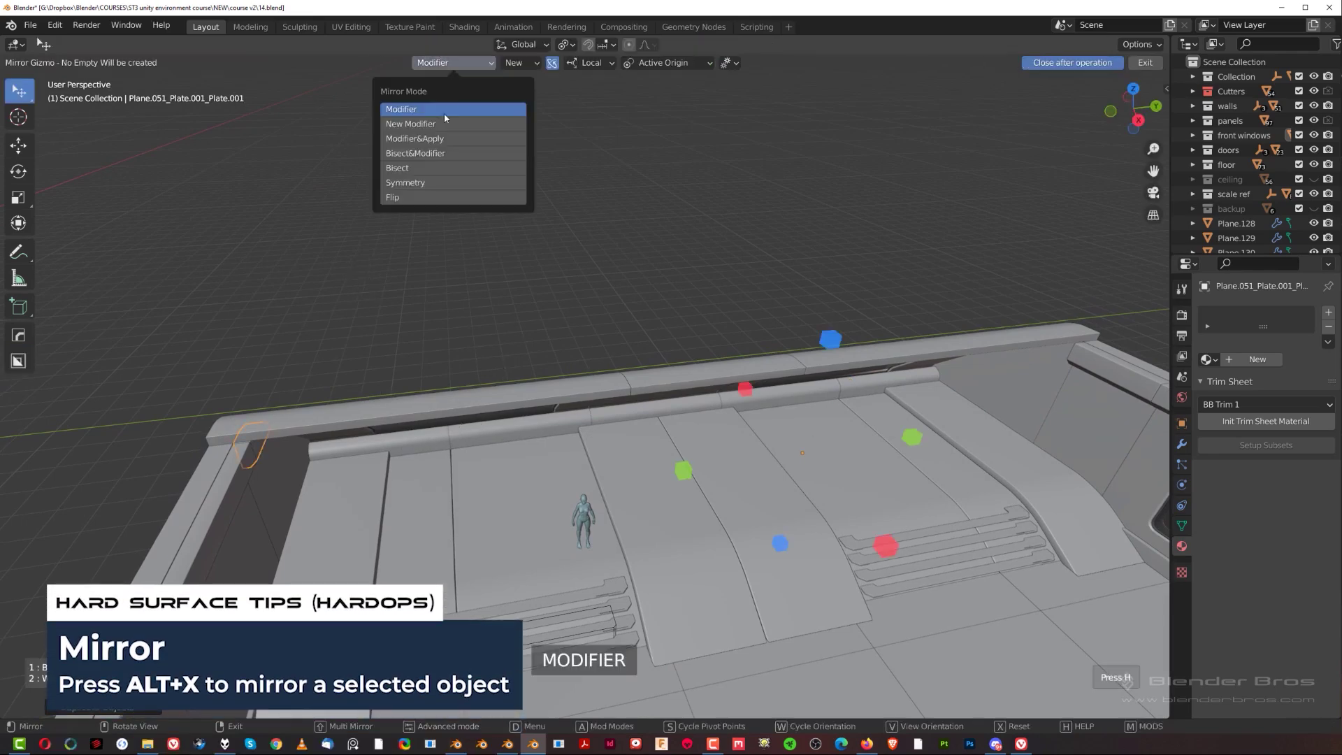
{"action": "left_click", "coordinate": [453, 198]}
{"action": "left_click", "coordinate": [689, 469]}
{"action": "scroll", "coordinate": [715, 460], "scroll_direction": "down", "scroll_amount": 5}
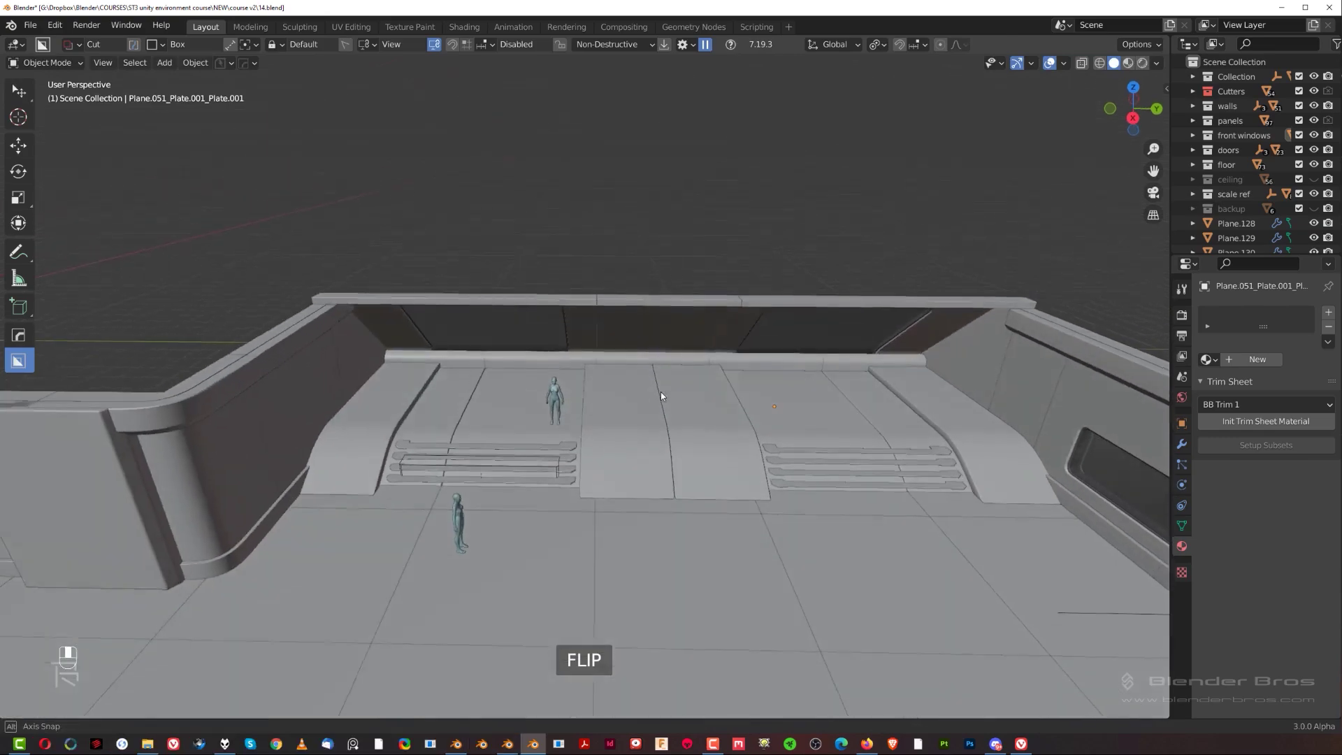
Set the flipped corner piece's origin to its geometry and move the piece to the opposite corner of the window wall.
{"action": "scroll", "coordinate": [637, 445], "scroll_direction": "down", "scroll_amount": 4}
{"action": "scroll", "coordinate": [634, 443], "scroll_direction": "up", "scroll_amount": 6}
{"action": "middle_click_drag", "start_coordinate": [767, 377], "coordinate": [569, 439], "text": "shift"}
{"action": "key", "text": "shift+s"}
{"action": "left_click", "coordinate": [630, 534]}
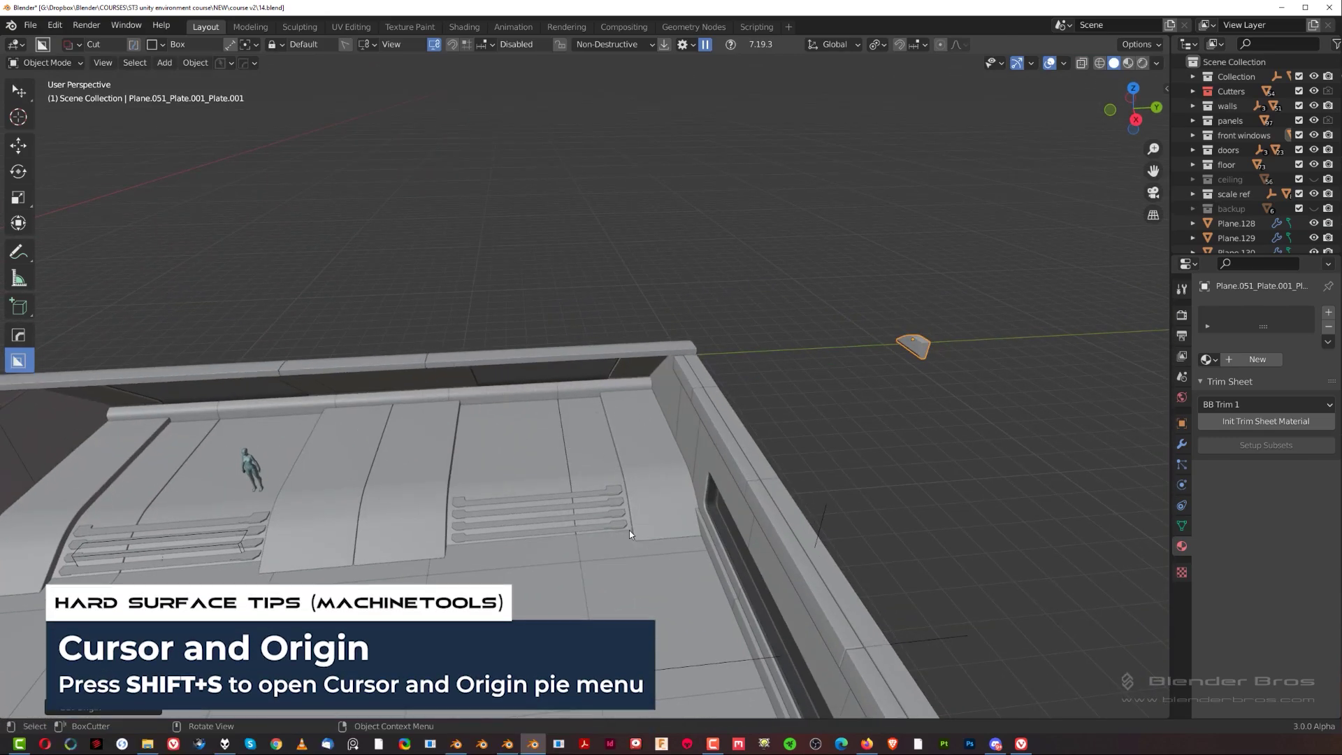
{"action": "left_click", "coordinate": [526, 458]}
{"action": "scroll", "coordinate": [699, 409], "scroll_direction": "up", "scroll_amount": 6}
{"action": "middle_click_drag", "start_coordinate": [770, 384], "coordinate": [553, 264]}
{"action": "scroll", "coordinate": [705, 395], "scroll_direction": "down", "scroll_amount": 6}
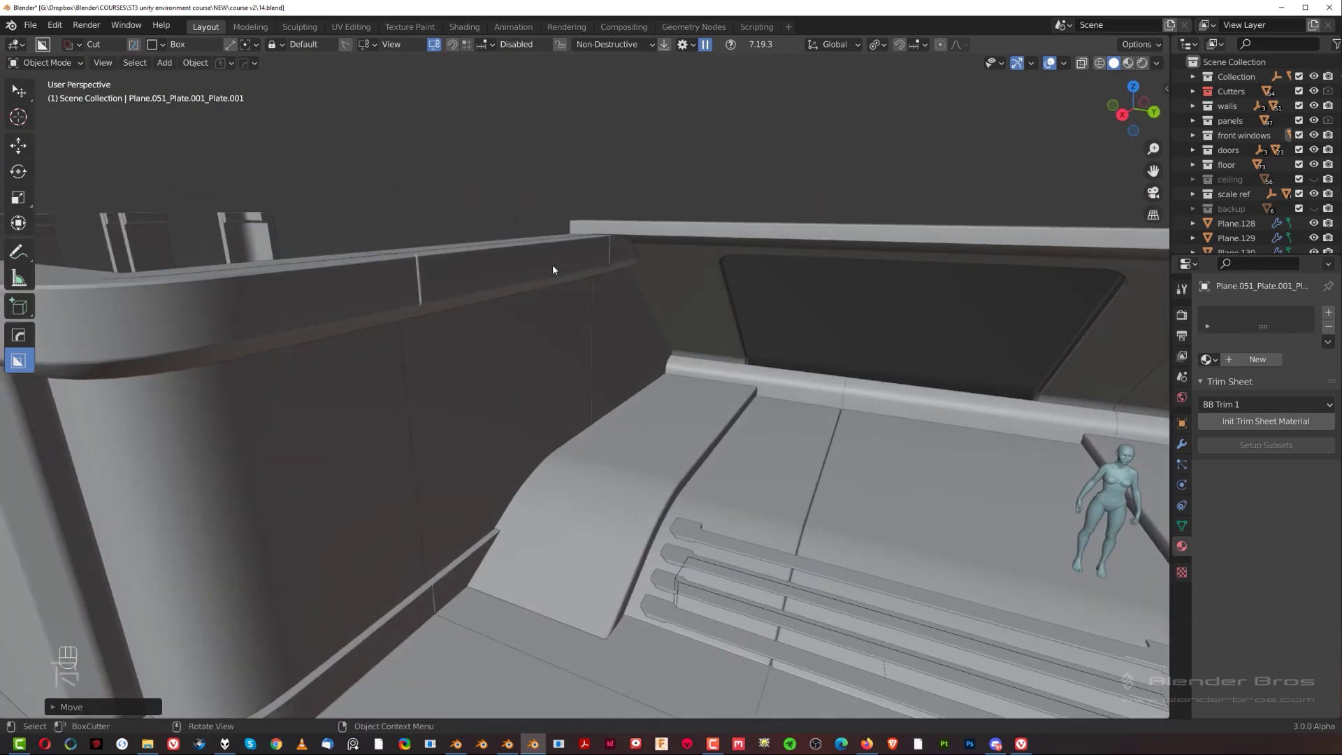
Set the original corner piece's origin to its geometry.
{"action": "left_click", "coordinate": [624, 269]}
{"action": "scroll", "coordinate": [709, 267], "scroll_direction": "up", "scroll_amount": 3}
{"action": "key", "text": "shift+s"}
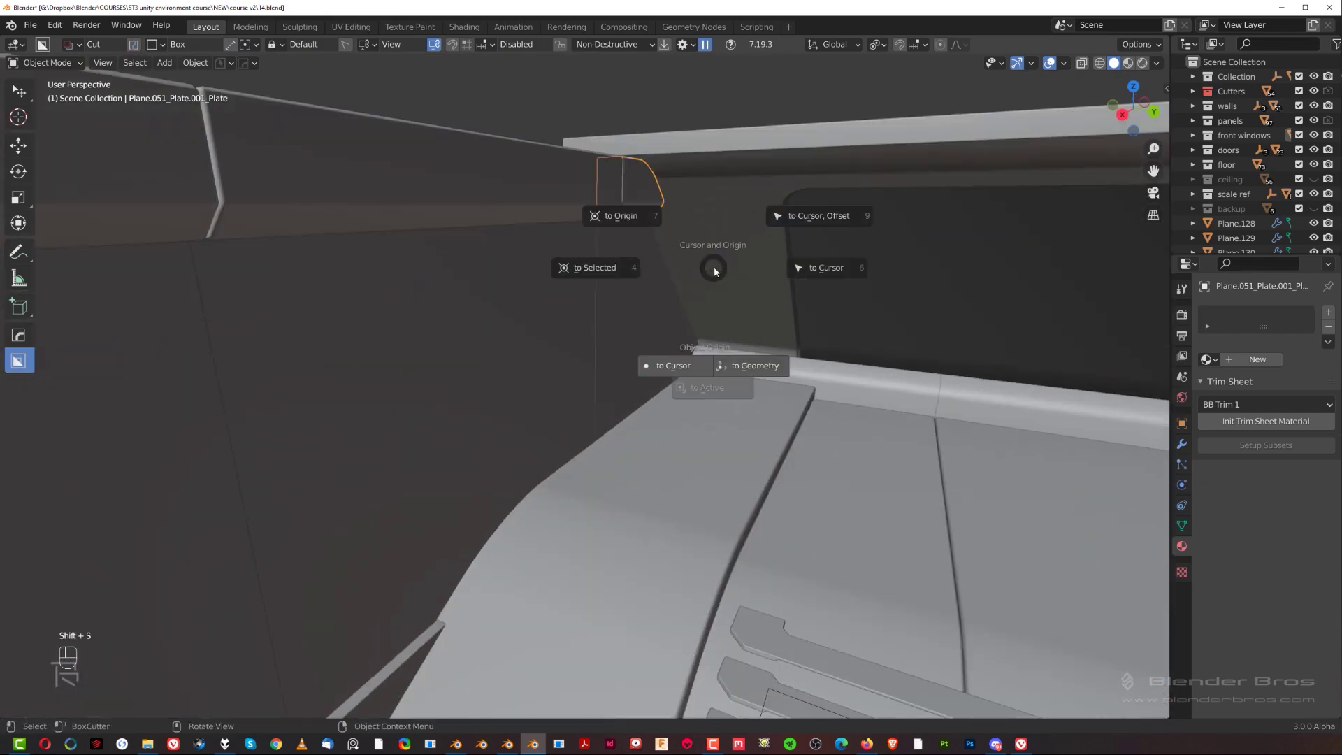
{"action": "left_click", "coordinate": [778, 364]}
Duplicate both trim corner pieces and move the copies along global Y to the spare modules outside the room.
{"action": "scroll", "coordinate": [717, 377], "scroll_direction": "down", "scroll_amount": 8}
{"action": "middle_click_drag", "start_coordinate": [717, 377], "coordinate": [774, 334]}
{"action": "scroll", "coordinate": [749, 371], "scroll_direction": "up", "scroll_amount": 3}
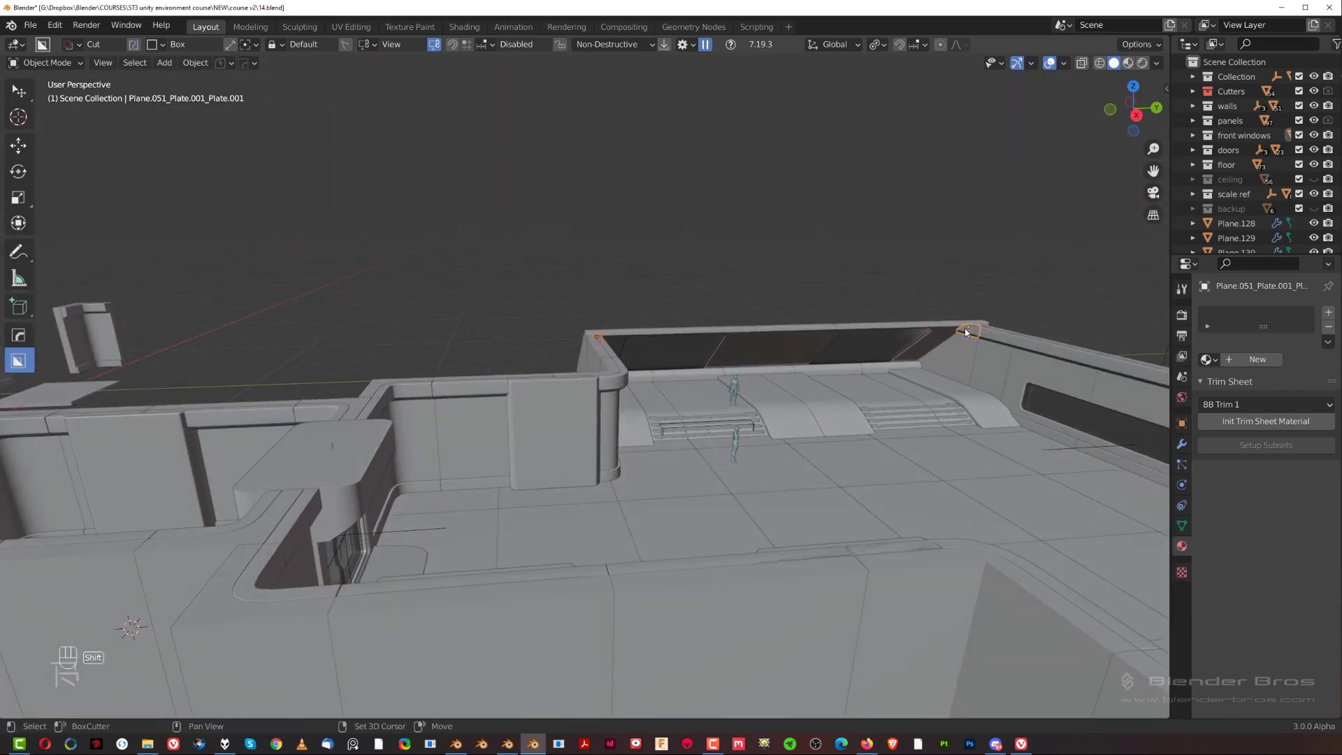
{"action": "scroll", "coordinate": [966, 329], "scroll_direction": "down", "scroll_amount": 7}
{"action": "key", "text": "shift+d"}
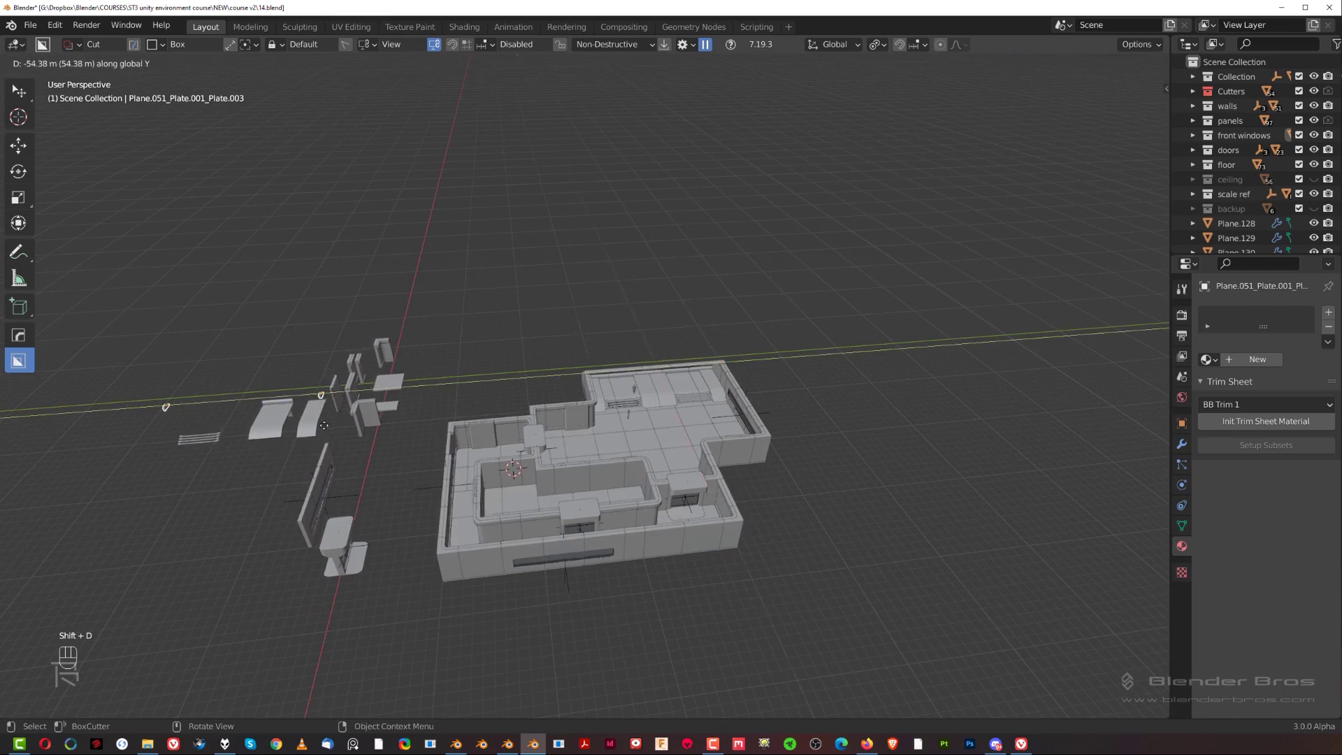
{"action": "left_click", "coordinate": [414, 415]}
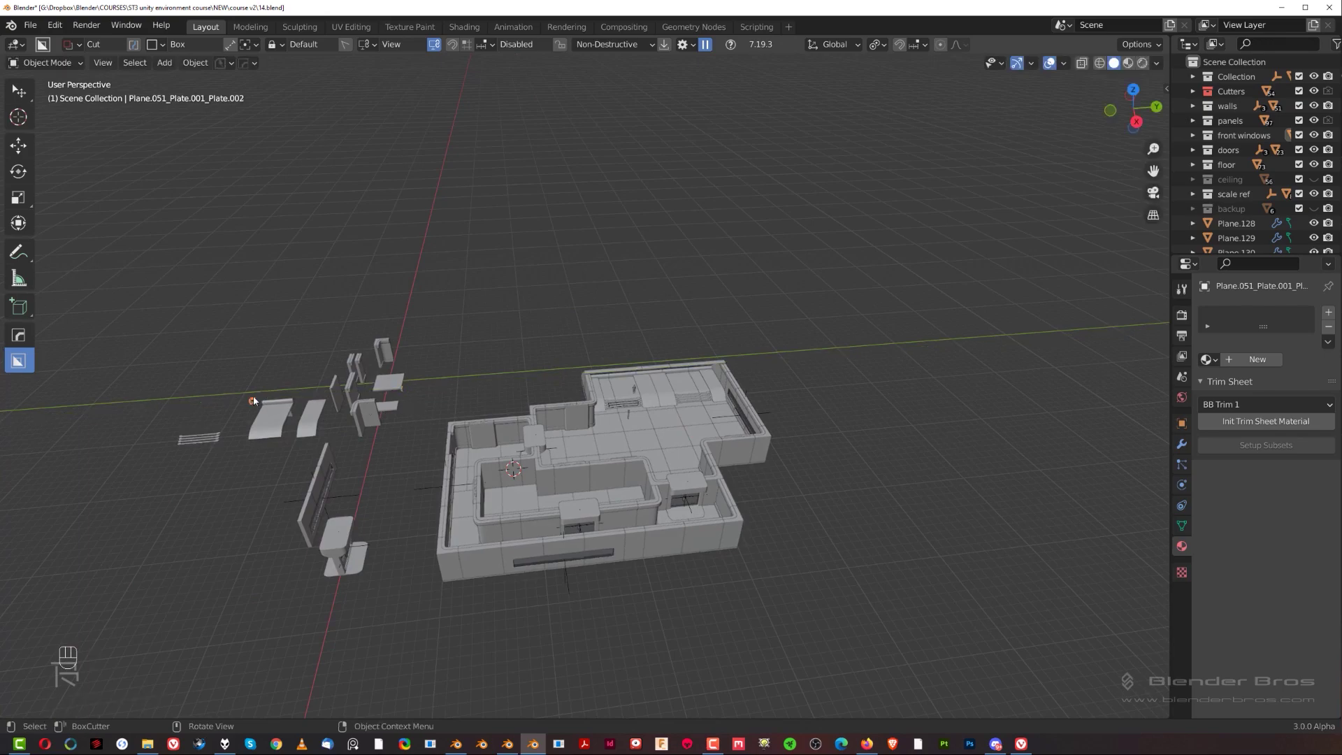
{"action": "key", "text": "g"}
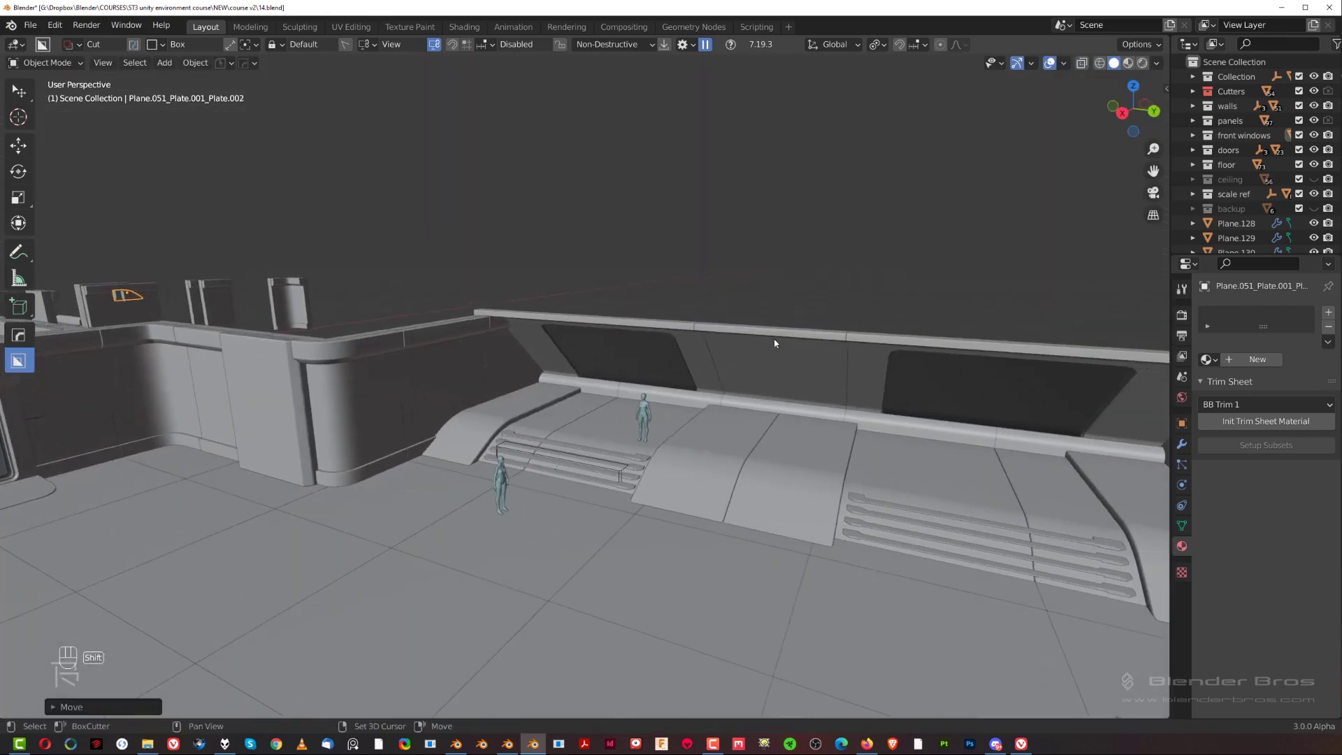
Isolate the plain curved wall panel between the front windows and set its origin to its geometry.
{"action": "left_click", "coordinate": [753, 365]}
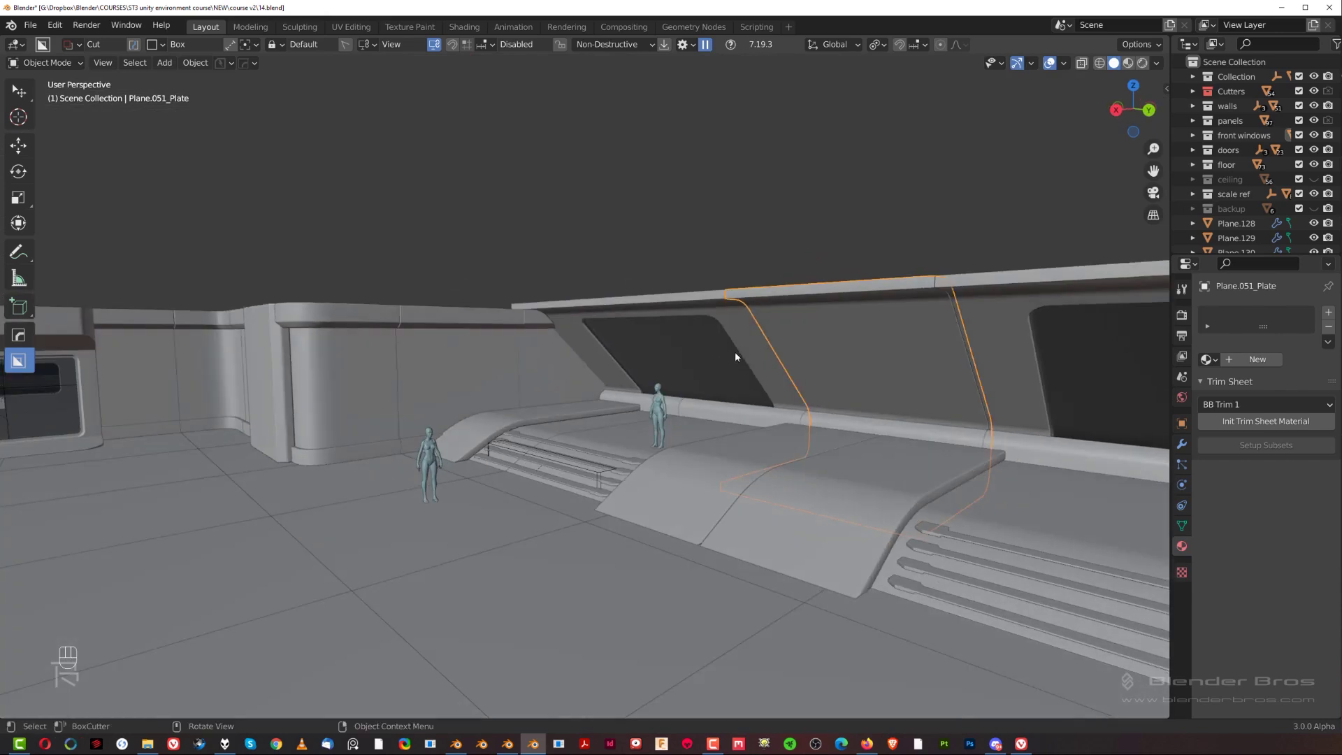
{"action": "key", "text": "slash"}
{"action": "middle_click_drag", "start_coordinate": [694, 442], "coordinate": [668, 354]}
{"action": "key", "text": "Tab"}
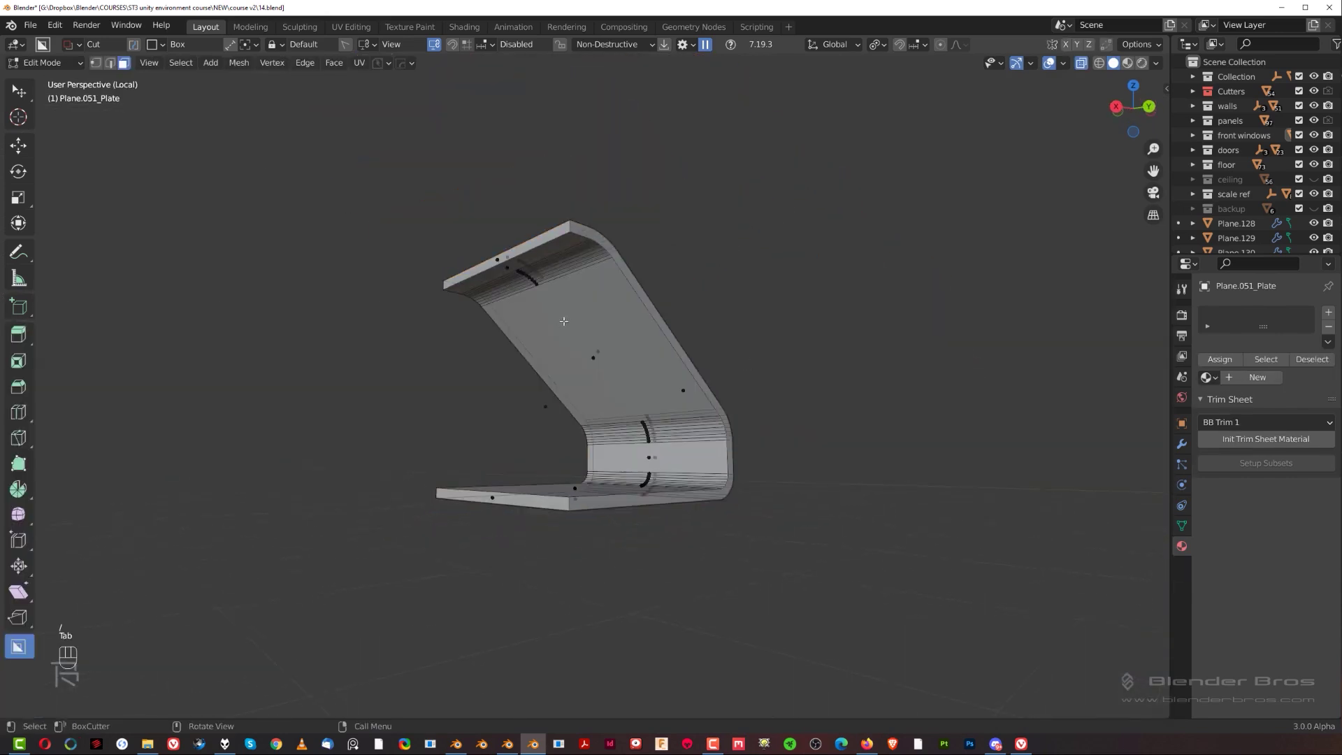
{"action": "middle_click_drag", "start_coordinate": [562, 322], "coordinate": [640, 327]}
{"action": "key", "text": "Tab"}
{"action": "left_click", "coordinate": [724, 371]}
{"action": "scroll", "coordinate": [694, 374], "scroll_direction": "up", "scroll_amount": 2}
{"action": "middle_click_drag", "start_coordinate": [639, 381], "coordinate": [727, 414]}
{"action": "key", "text": "Tab"}
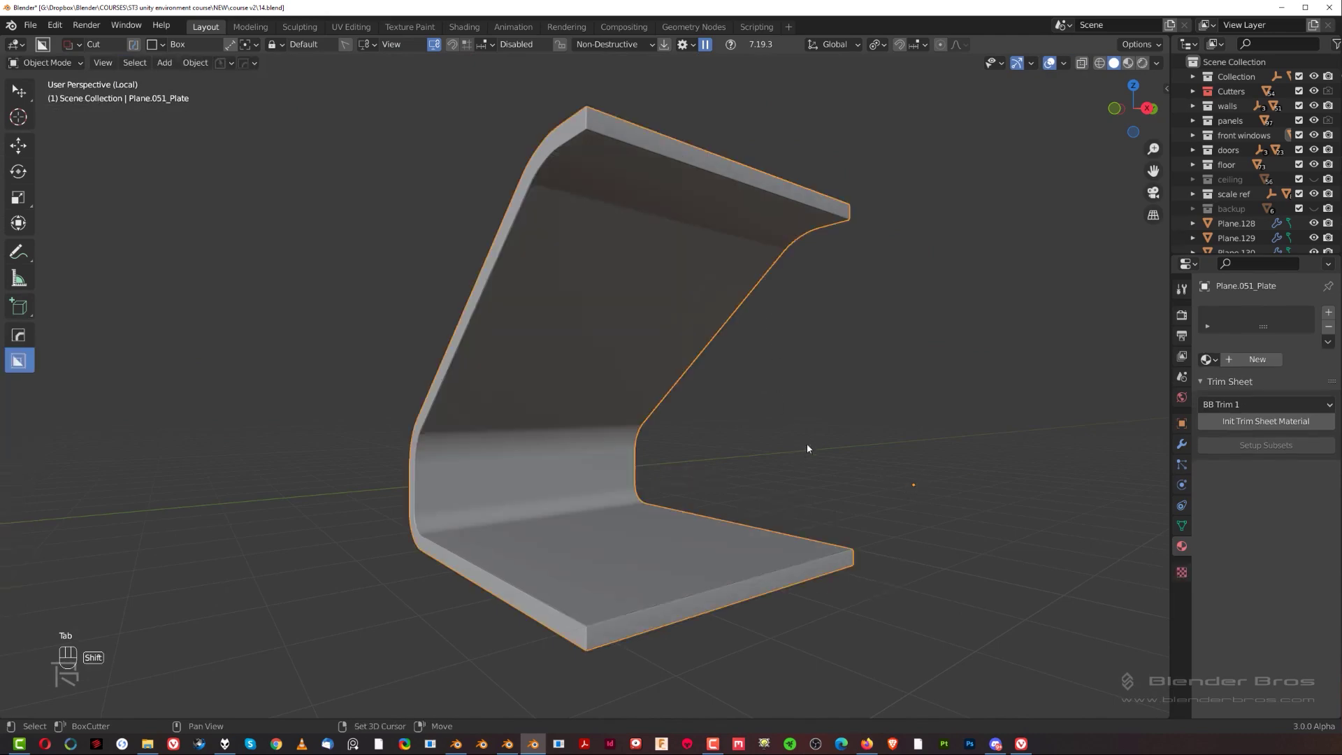
{"action": "key", "text": "shift+s"}
{"action": "left_click", "coordinate": [845, 534]}
Extract the panel's inner faces, from the upper lip to the floor, as a solidified plate with Curve/Extract and isolate that plate.
{"action": "middle_click_drag", "start_coordinate": [739, 450], "coordinate": [677, 426]}
{"action": "key", "text": "Tab"}
{"action": "left_click", "coordinate": [796, 411]}
{"action": "middle_click_drag", "start_coordinate": [699, 360], "coordinate": [607, 352]}
{"action": "left_click", "coordinate": [572, 180]}
{"action": "key", "text": "ctrl+z"}
{"action": "scroll", "coordinate": [606, 352], "scroll_direction": "up", "scroll_amount": 2}
{"action": "left_click", "coordinate": [590, 330], "text": "ctrl"}
{"action": "left_click", "coordinate": [608, 464], "text": "ctrl"}
{"action": "middle_click_drag", "start_coordinate": [608, 464], "coordinate": [616, 409]}
{"action": "scroll", "coordinate": [548, 409], "scroll_direction": "up", "scroll_amount": 2}
{"action": "scroll", "coordinate": [561, 408], "scroll_direction": "down", "scroll_amount": 2}
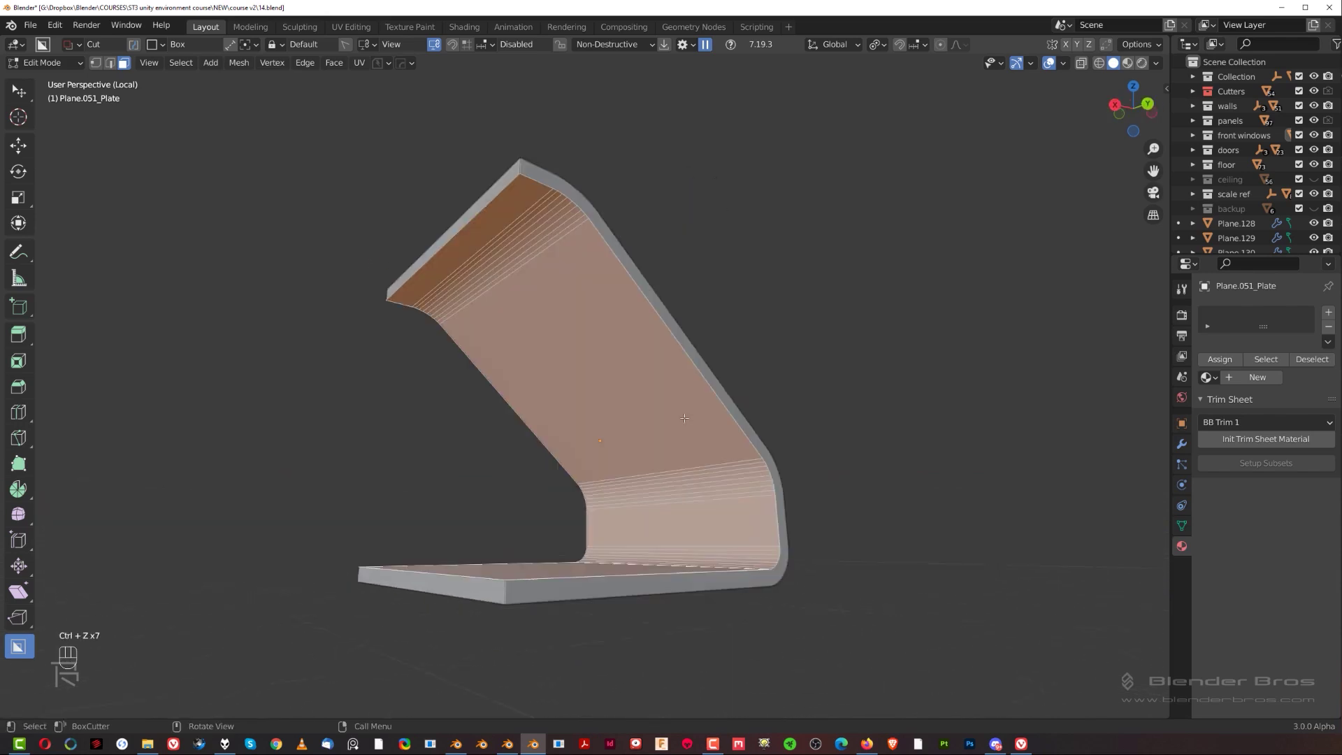
{"action": "key", "text": "q"}
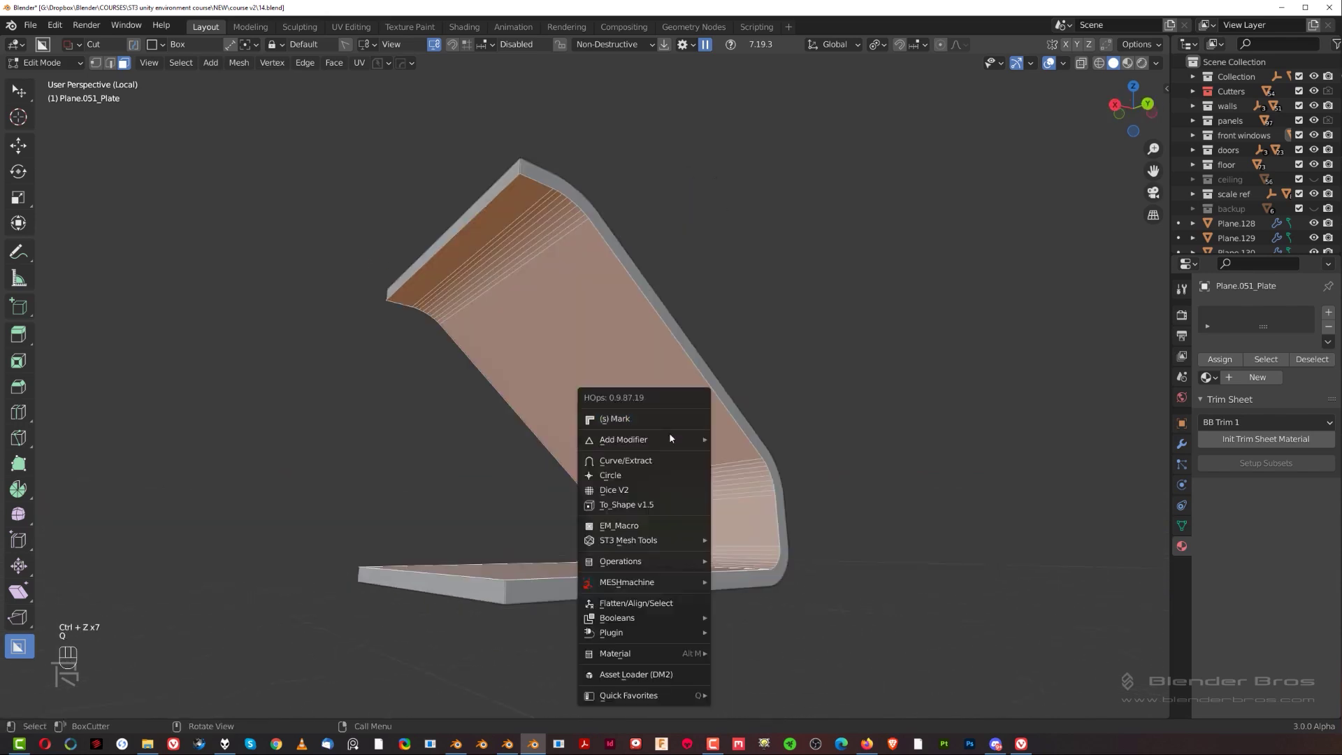
{"action": "left_click", "coordinate": [660, 459], "text": "shift"}
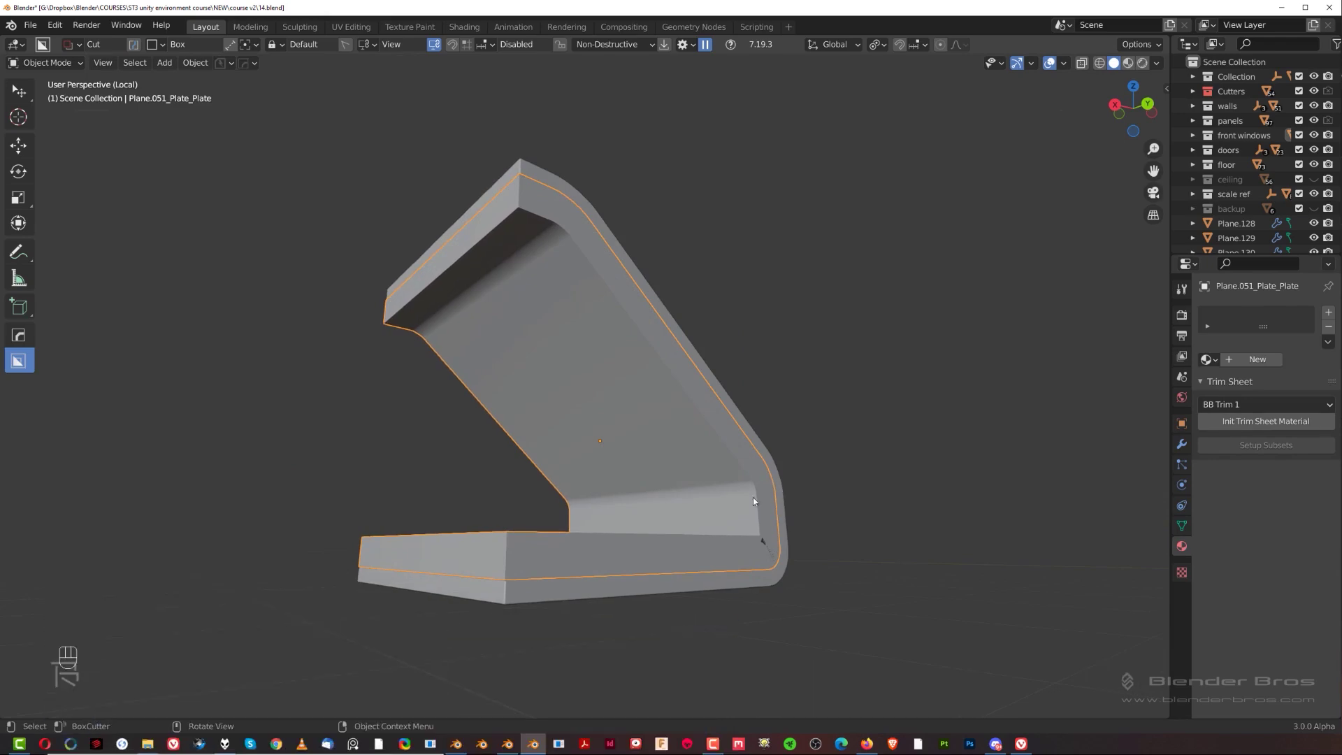
{"action": "key", "text": "KP_Divide"}
{"action": "key", "text": "KP_Divide"}
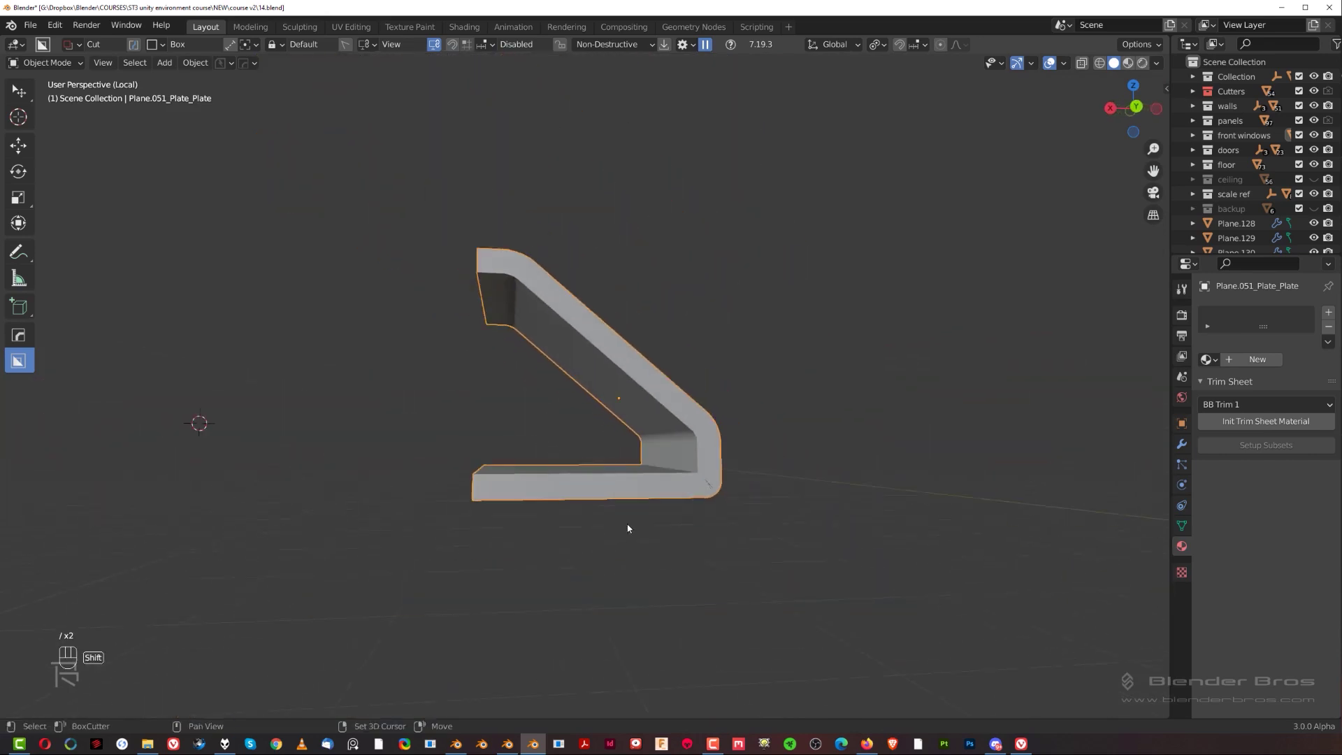
Run Smart Apply on the extracted plate to apply its modifiers.
{"action": "scroll", "coordinate": [643, 510], "scroll_direction": "up", "scroll_amount": 6}
{"action": "middle_click_drag", "start_coordinate": [628, 529], "coordinate": [710, 457]}
{"action": "key", "text": "q"}
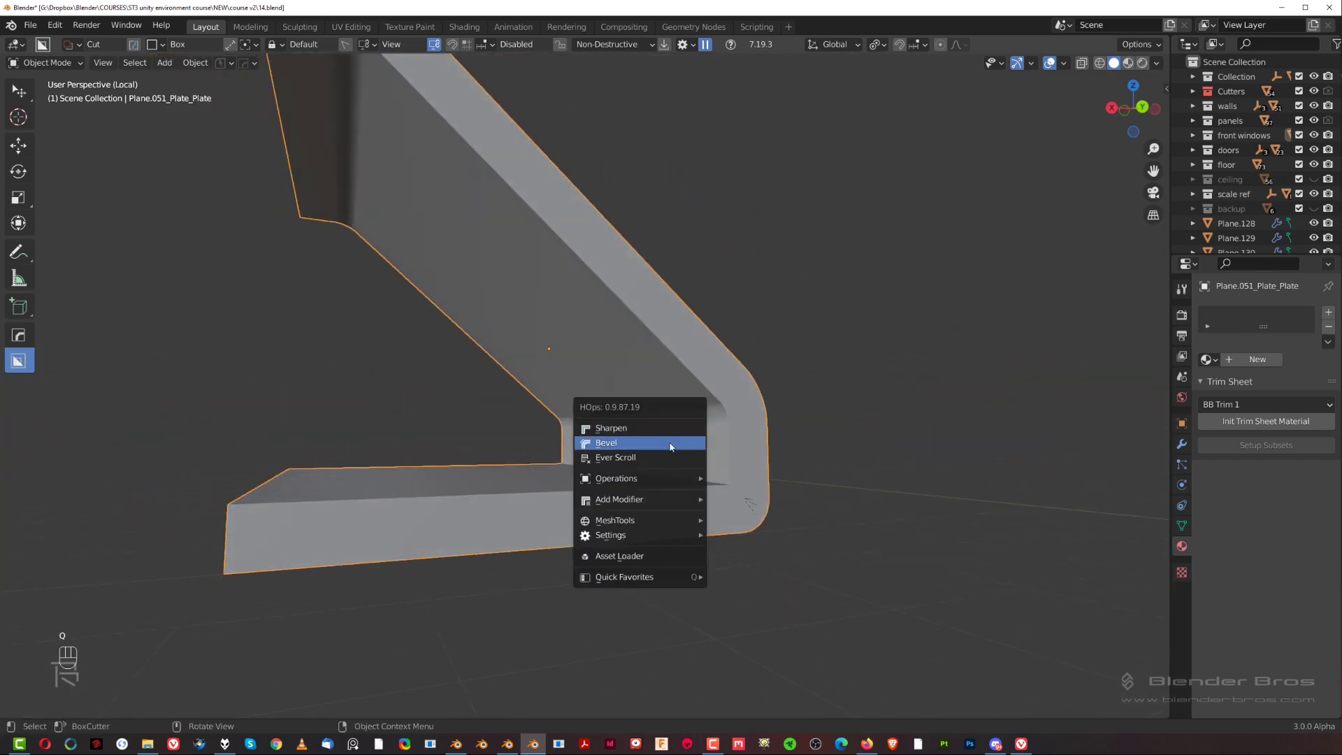
{"action": "mouse_move", "coordinate": [660, 487]}
{"action": "left_click", "coordinate": [772, 617]}
Try to clean up the tangled edges at the plate's lower inner corner with MESHmachine Unf*ck, using a width of about 0.239.
{"action": "key", "text": "Tab"}
{"action": "middle_click_drag", "start_coordinate": [666, 483], "coordinate": [661, 448], "text": "shift"}
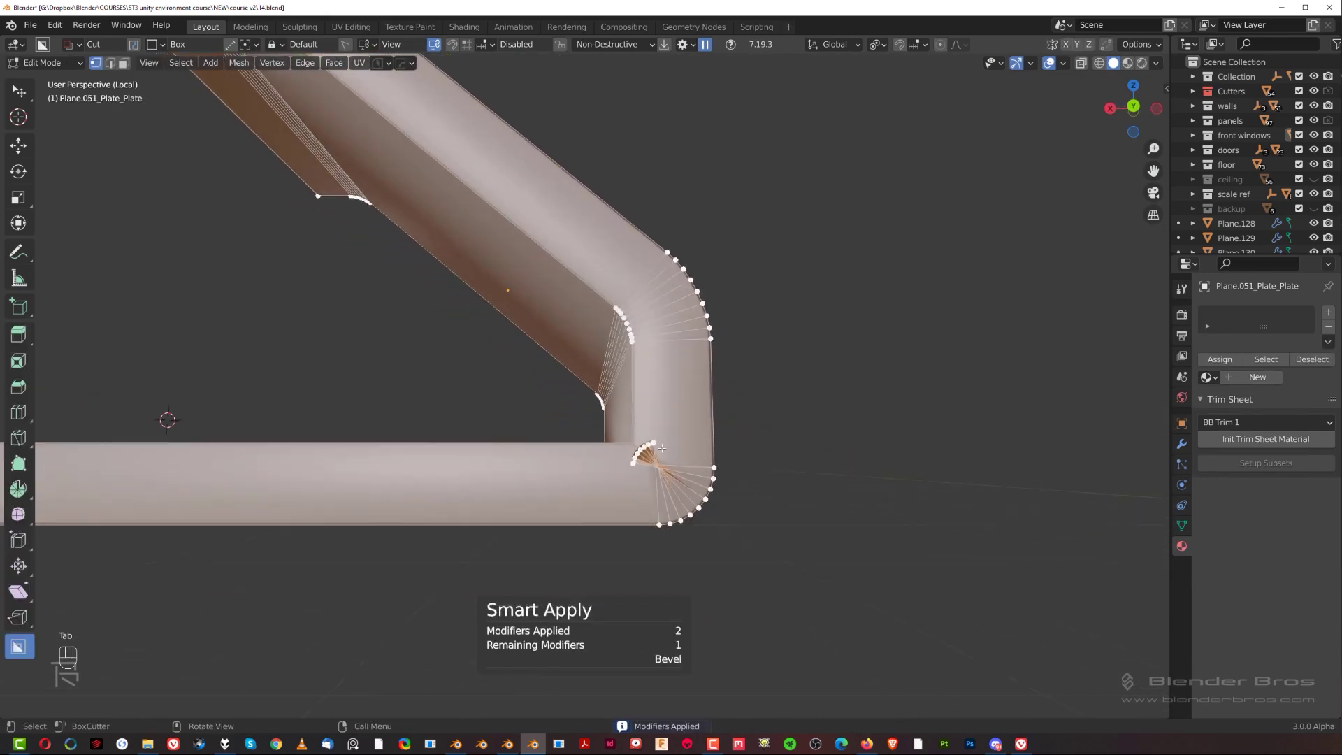
{"action": "scroll", "coordinate": [623, 484], "scroll_direction": "up", "scroll_amount": 2}
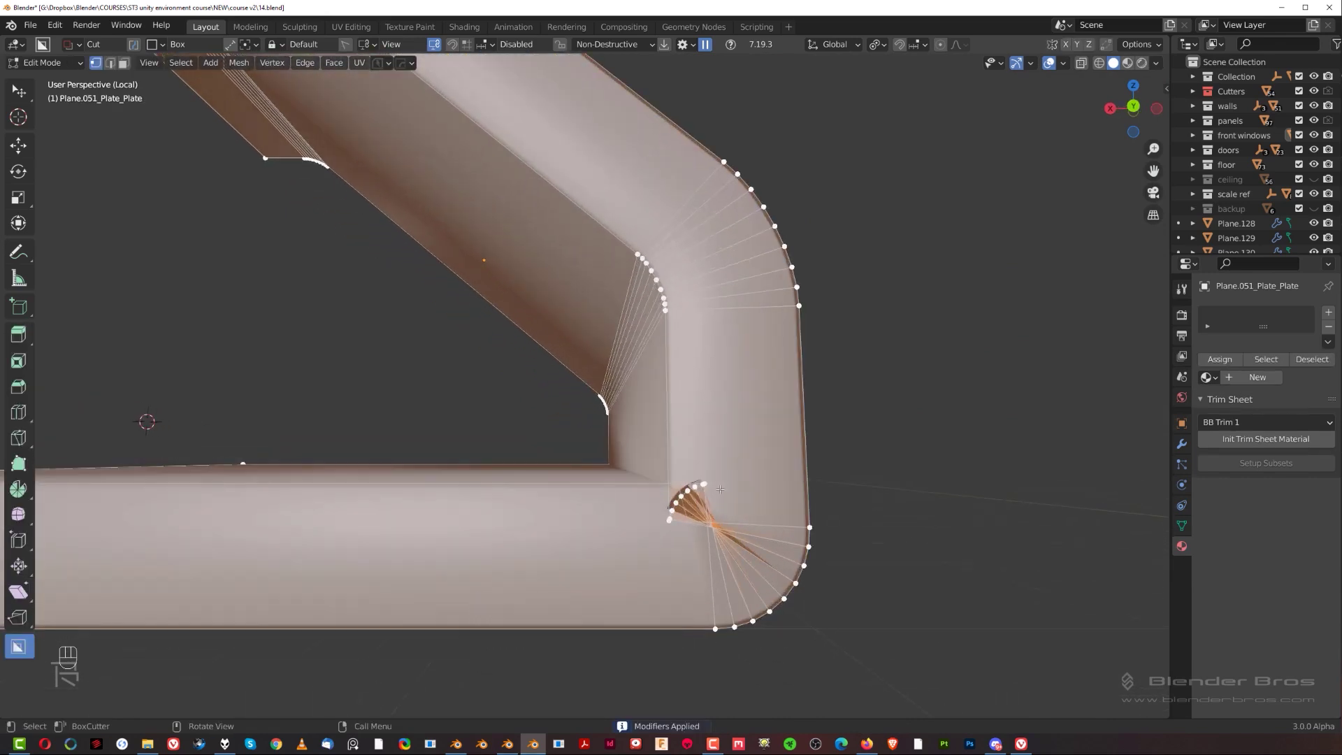
{"action": "key", "text": "alt+a"}
{"action": "scroll", "coordinate": [675, 520], "scroll_direction": "up", "scroll_amount": 2}
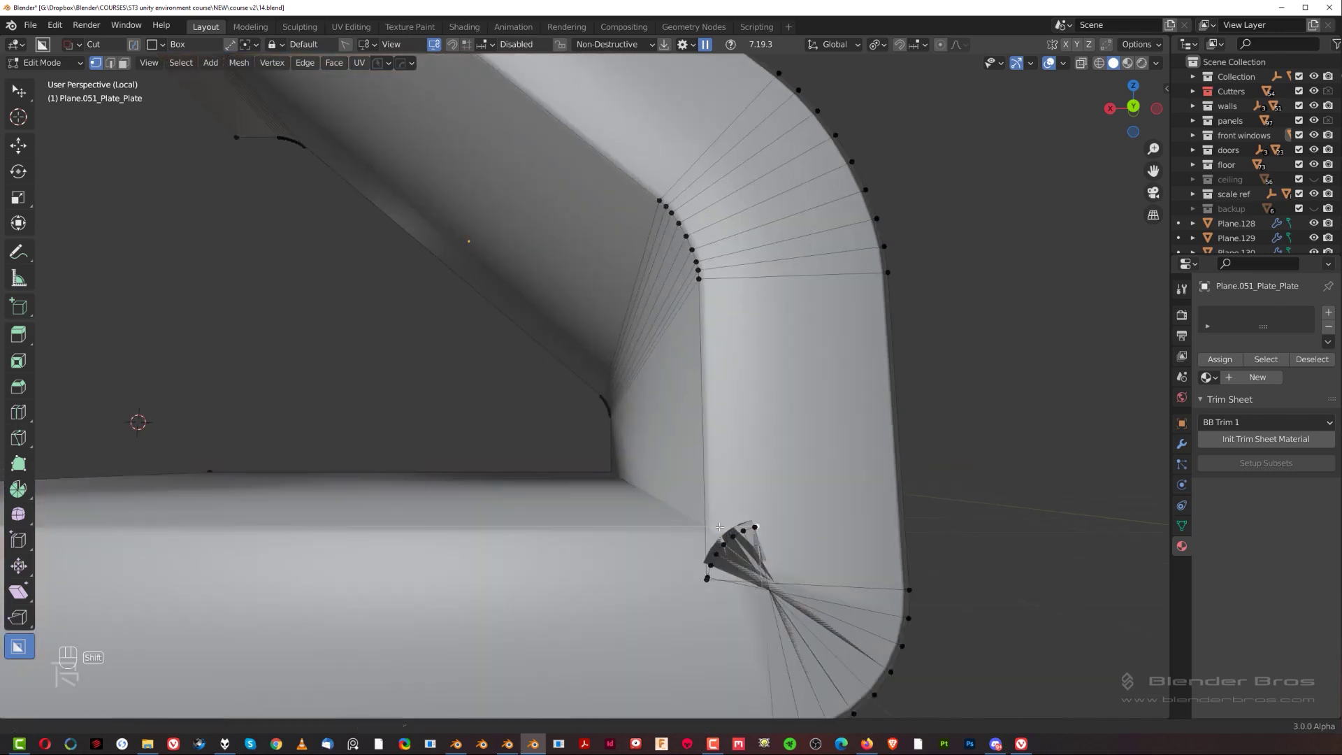
{"action": "middle_click_drag", "start_coordinate": [721, 536], "coordinate": [681, 394]}
{"action": "middle_click_drag", "start_coordinate": [615, 478], "coordinate": [597, 367]}
{"action": "key", "text": "y"}
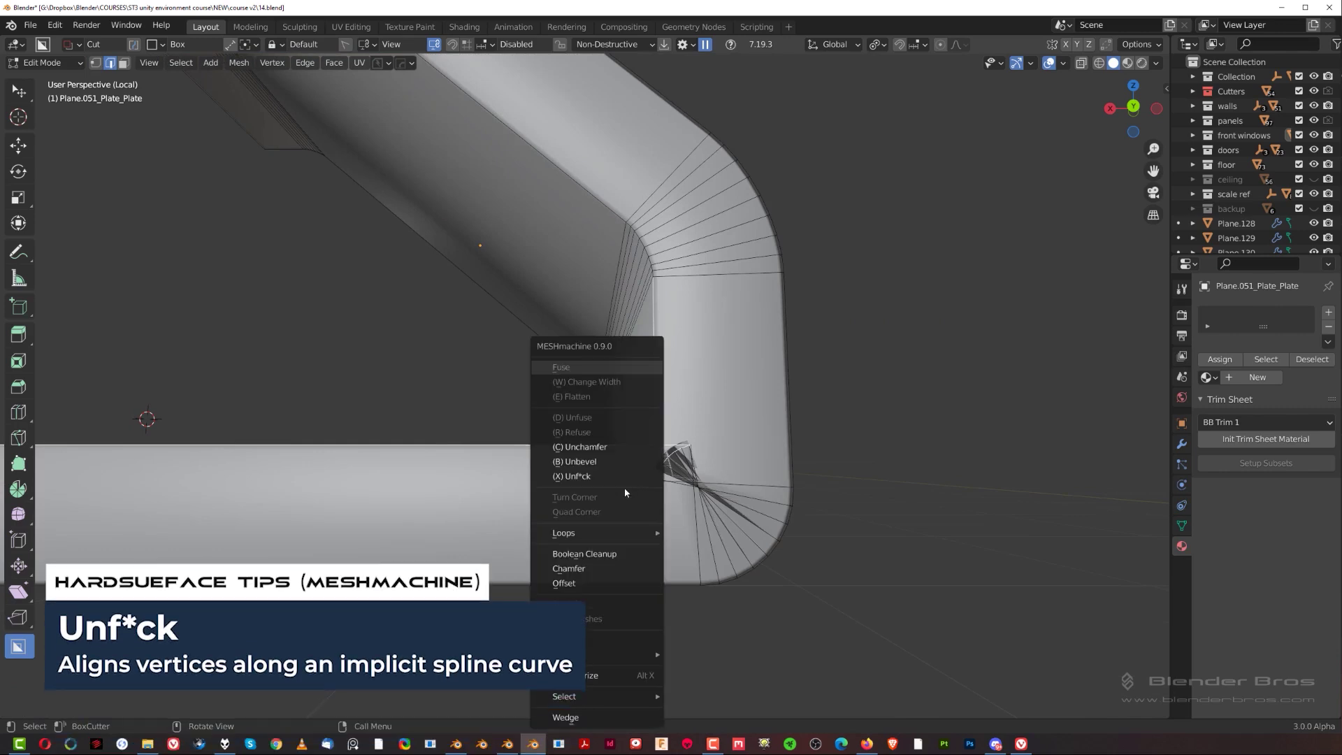
{"action": "left_click", "coordinate": [615, 476]}
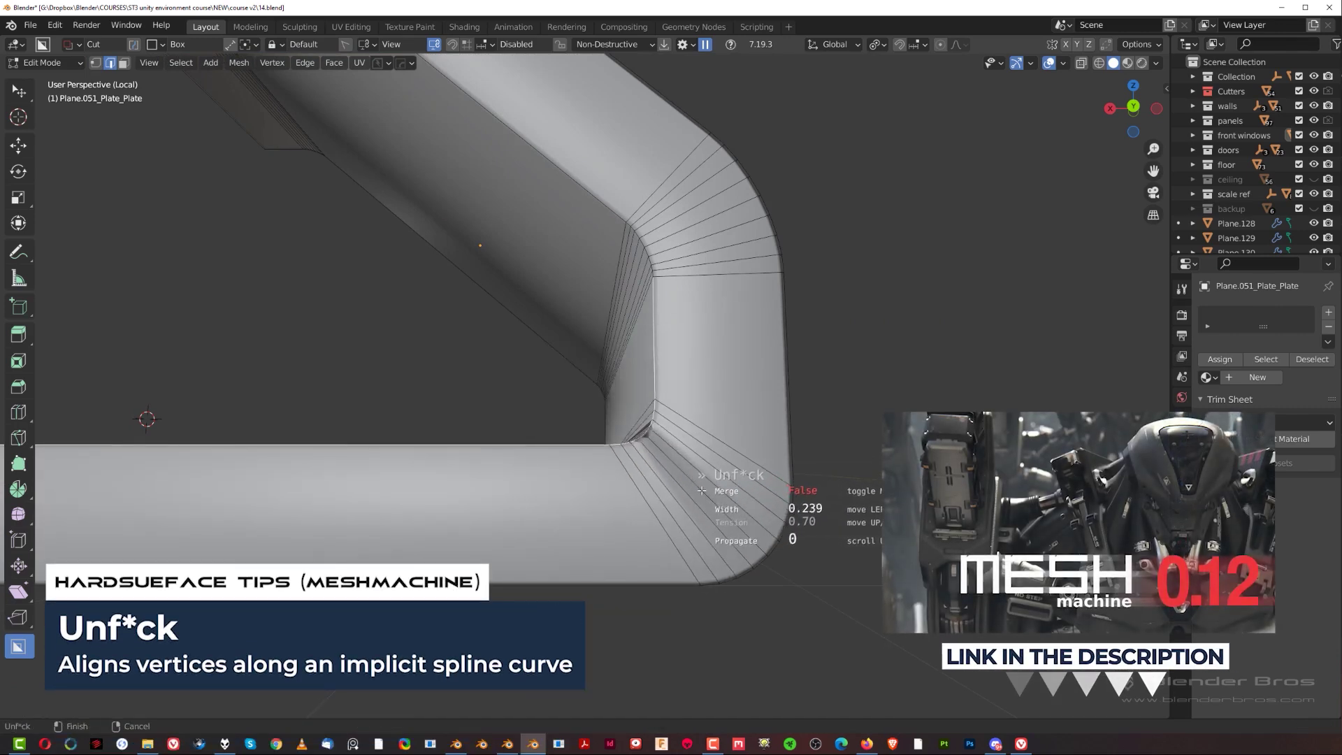
{"action": "left_click", "coordinate": [714, 497]}
Try to symmetrize the plate's mesh with MESHmachine Symmetrize.
{"action": "scroll", "coordinate": [685, 495], "scroll_direction": "down", "scroll_amount": 3}
{"action": "middle_click_drag", "start_coordinate": [618, 406], "coordinate": [748, 447]}
{"action": "scroll", "coordinate": [623, 429], "scroll_direction": "down", "scroll_amount": 7}
{"action": "key", "text": "alt+x"}
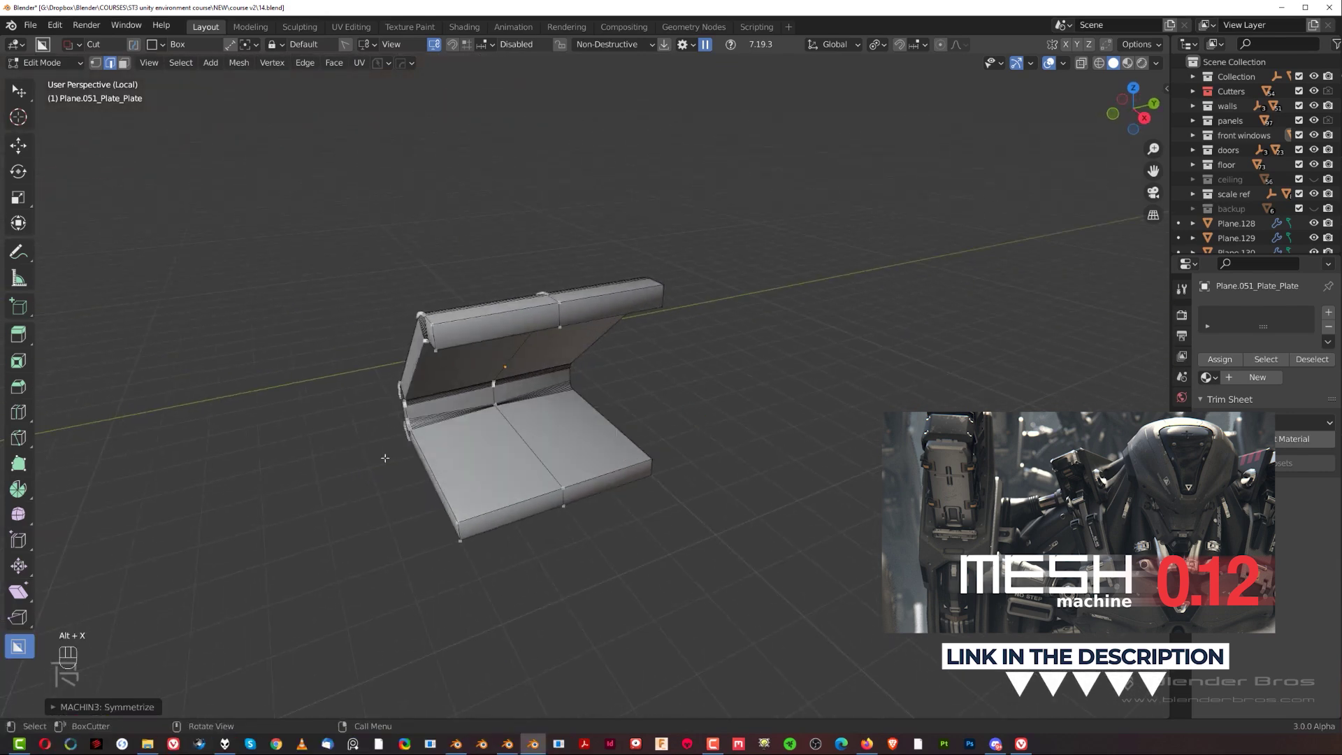
{"action": "scroll", "coordinate": [536, 487], "scroll_direction": "up", "scroll_amount": 4}
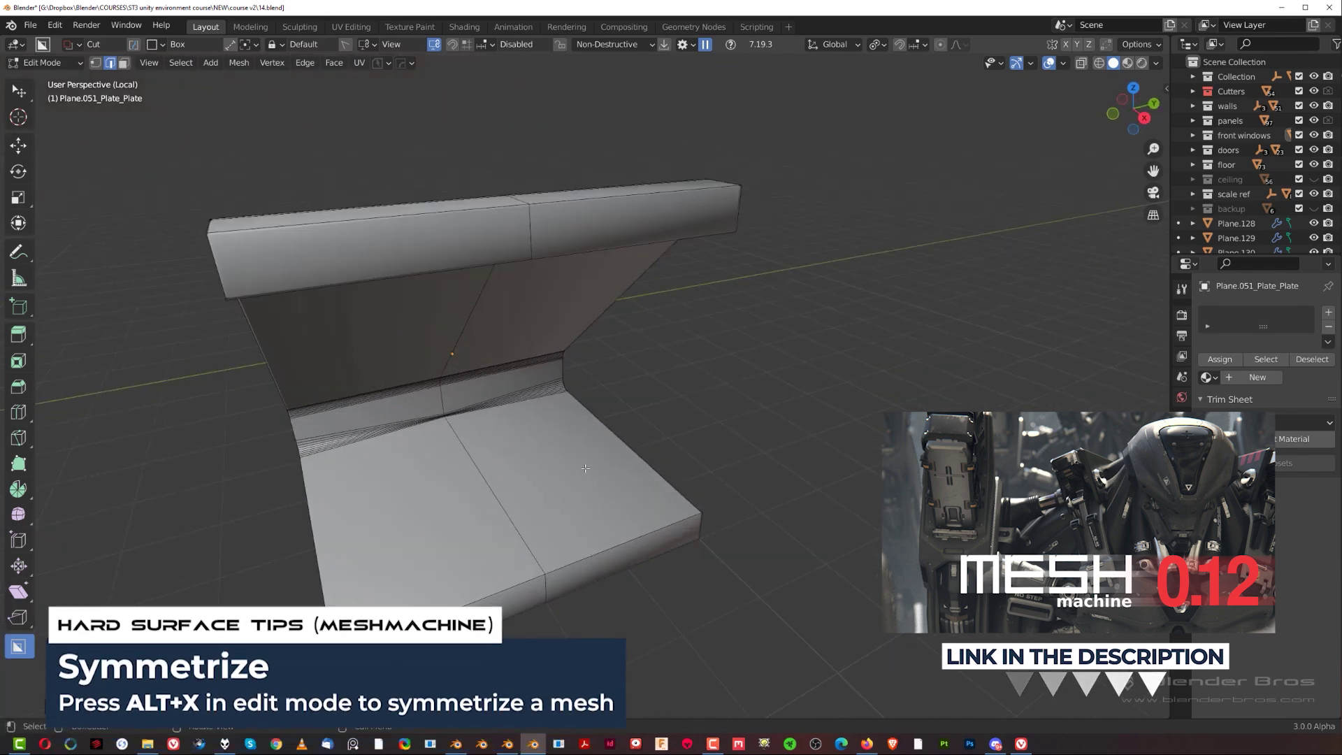
{"action": "right_click", "coordinate": [473, 477]}
{"action": "left_click", "coordinate": [587, 487]}
Check the plate's lower inner corner and undo the symmetrize and the Unf*ck cleanup.
{"action": "middle_click_drag", "start_coordinate": [587, 487], "coordinate": [637, 453]}
{"action": "scroll", "coordinate": [737, 436], "scroll_direction": "up", "scroll_amount": 3}
{"action": "scroll", "coordinate": [637, 453], "scroll_direction": "down", "scroll_amount": 3}
{"action": "scroll", "coordinate": [723, 500], "scroll_direction": "up", "scroll_amount": 5}
{"action": "key", "text": "ctrl+z"}
{"action": "key", "text": "ctrl+z"}
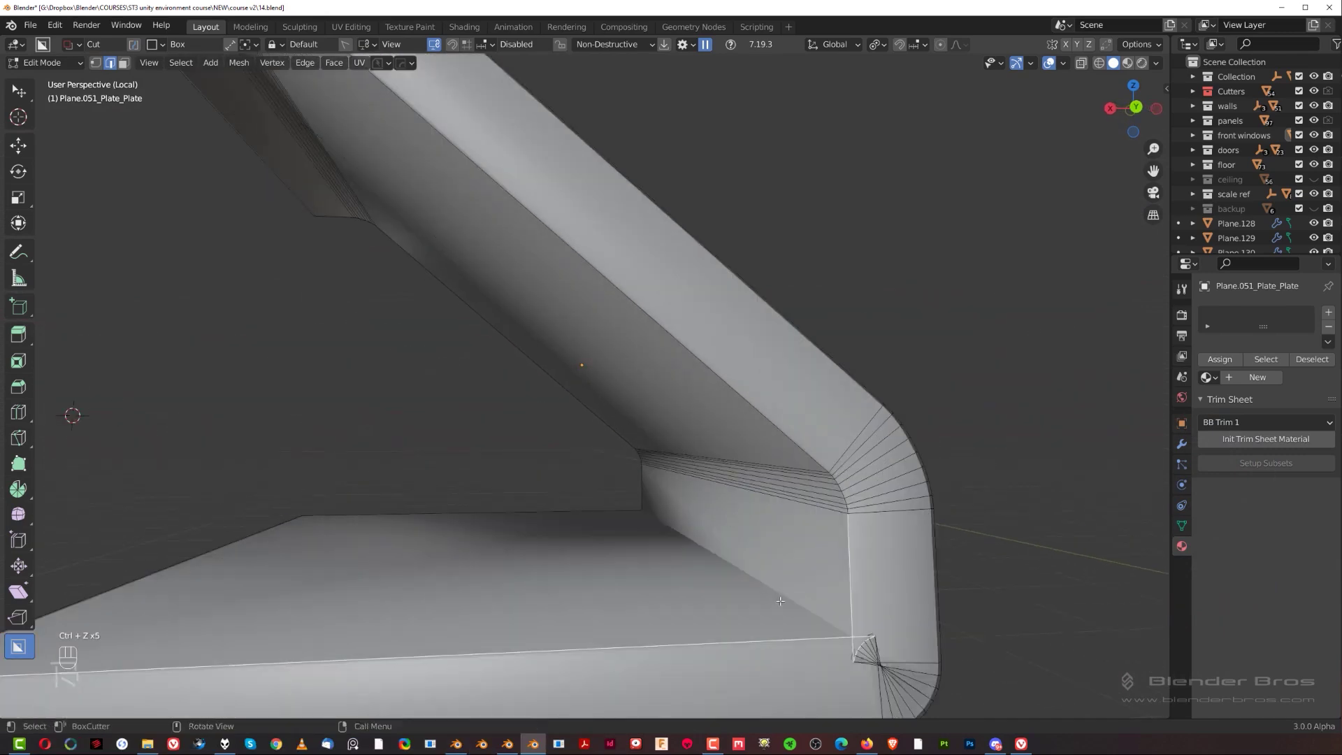
{"action": "middle_click_drag", "start_coordinate": [728, 509], "coordinate": [740, 500]}
{"action": "scroll", "coordinate": [740, 500], "scroll_direction": "up", "scroll_amount": 5}
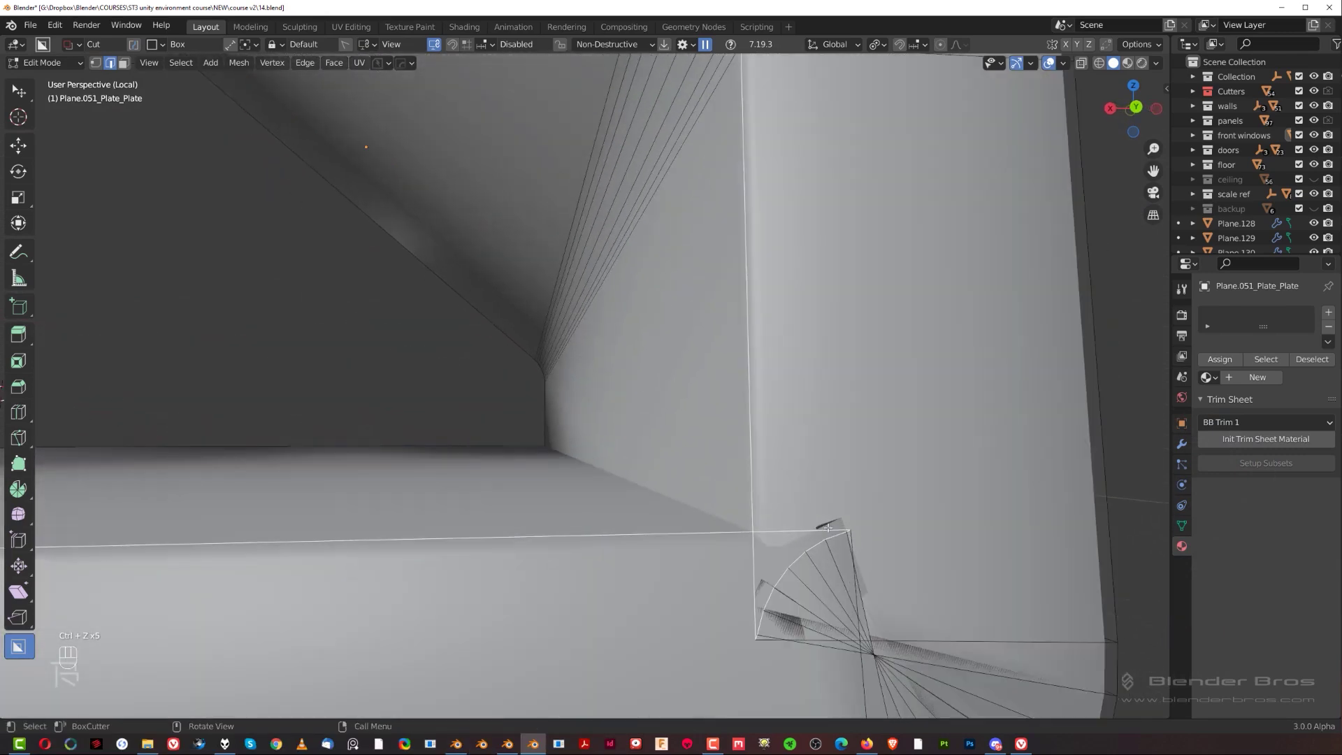
In back orthographic view, try to align the tangled inner-corner vertices and merge them into one with Smart Vert.
{"action": "key", "text": "Tab"}
{"action": "key", "text": "ctrl+KP_1"}
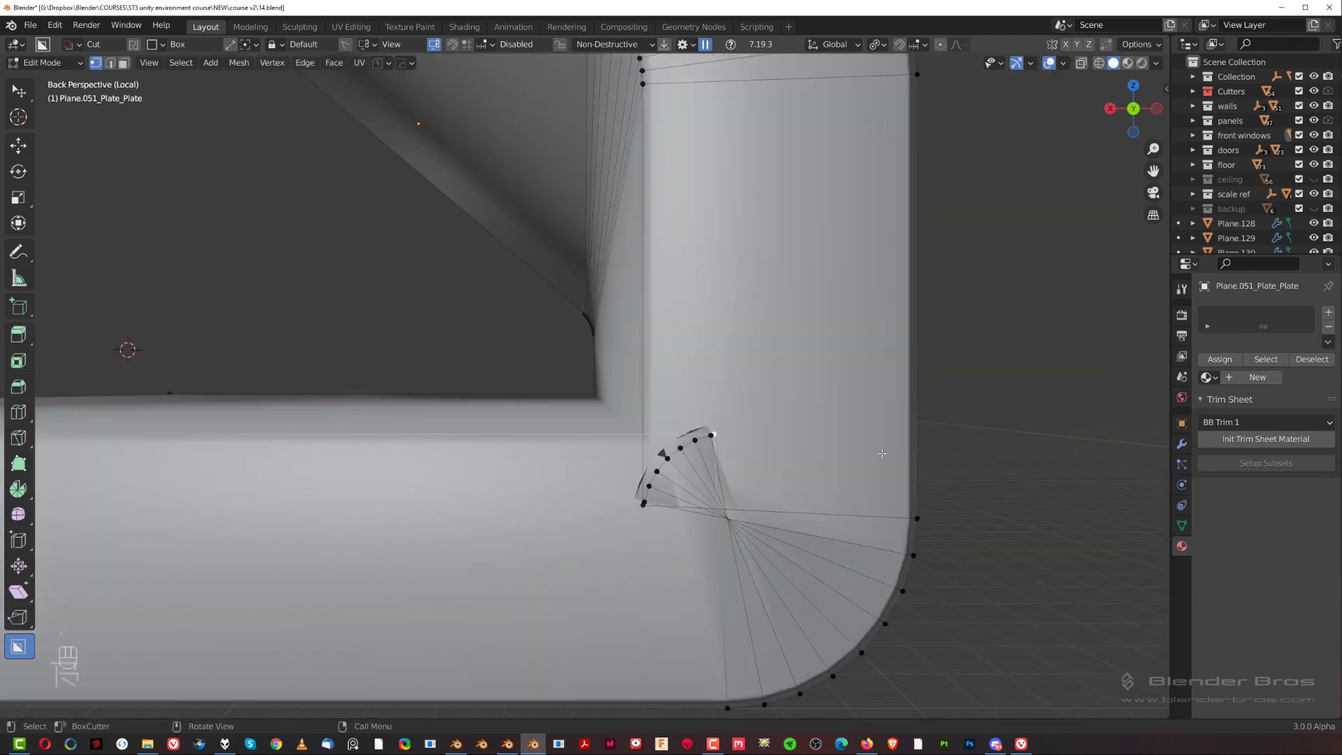
{"action": "key", "text": "KP_5"}
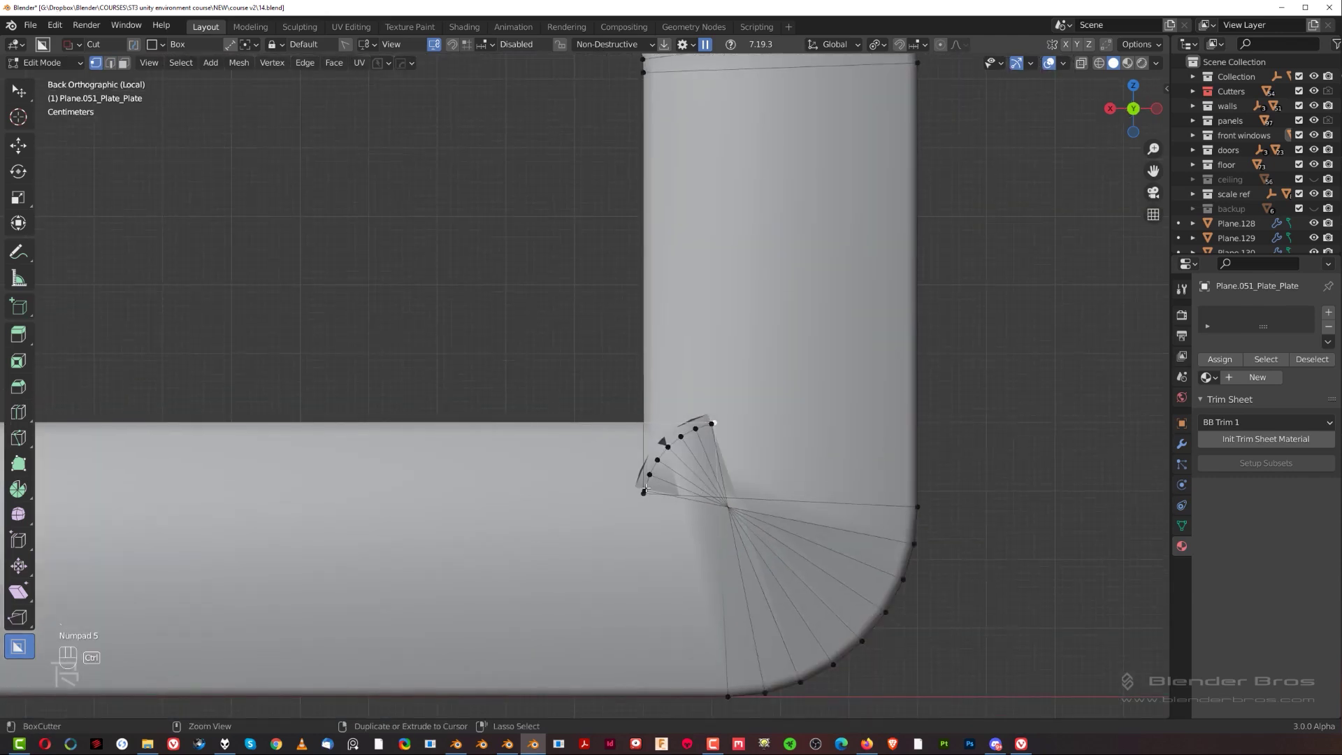
{"action": "key", "text": "alt+a"}
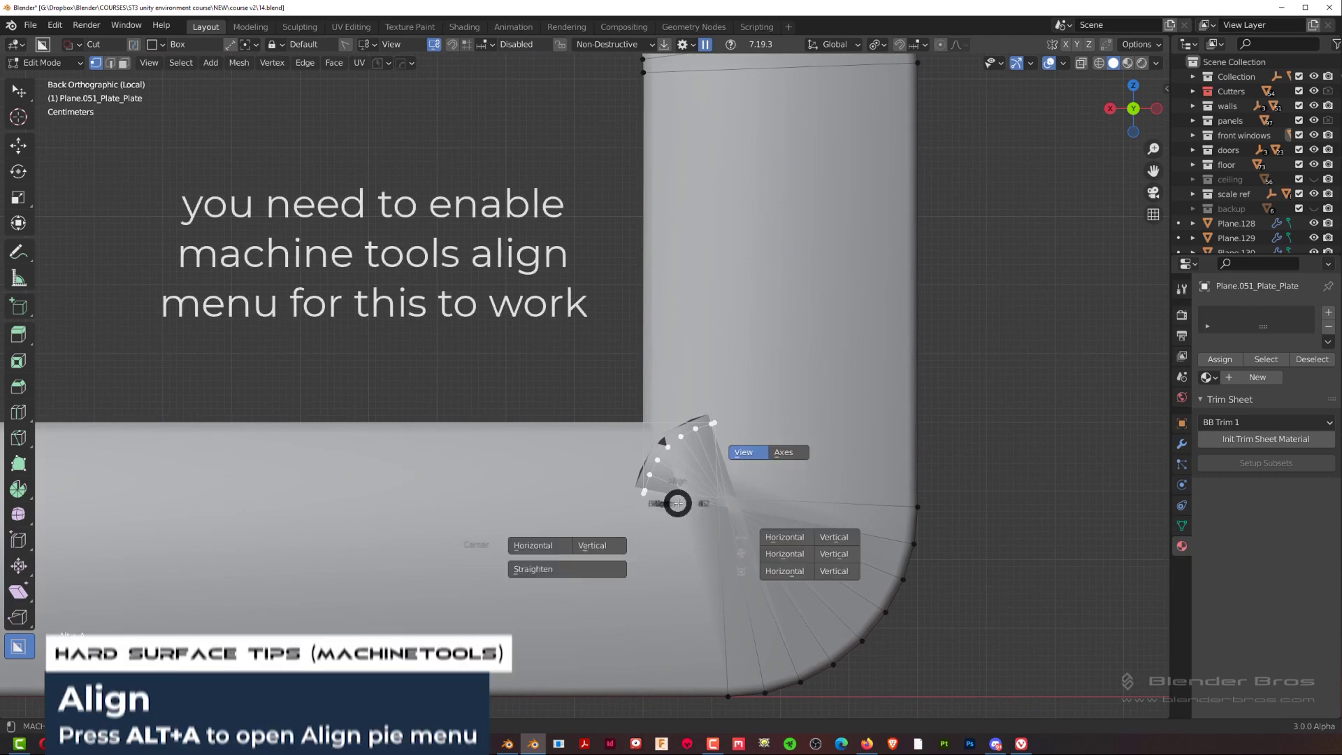
{"action": "left_click", "coordinate": [611, 505]}
{"action": "left_click", "coordinate": [644, 508]}
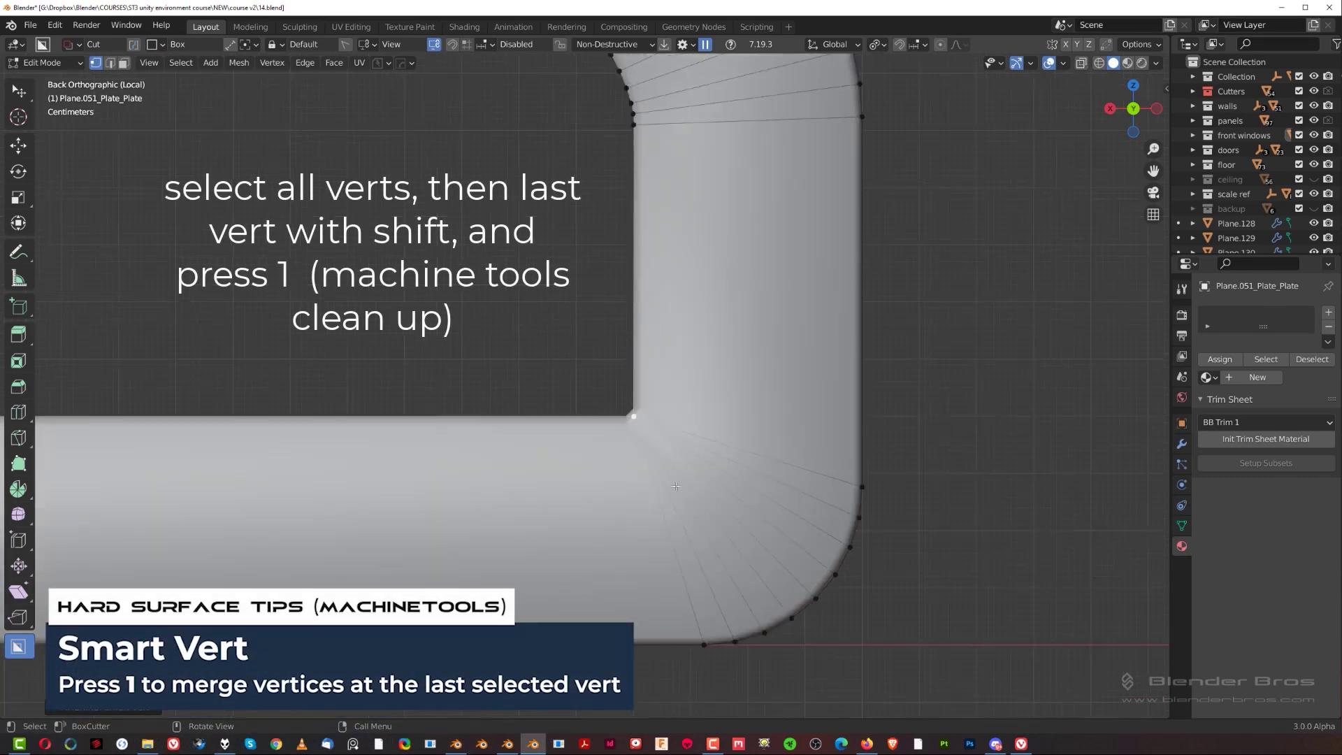
{"action": "middle_click_drag", "start_coordinate": [650, 433], "coordinate": [712, 463]}
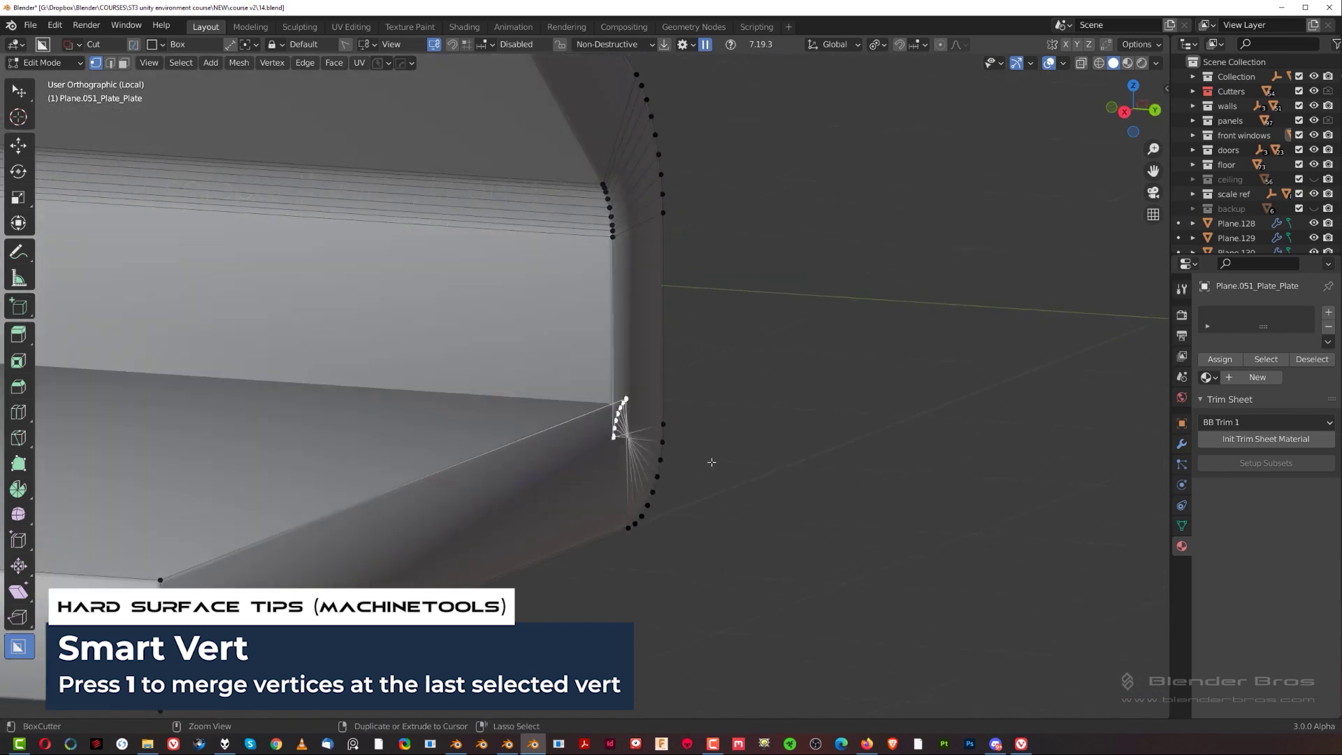
Undo the vertex alignment, the merge and the preceding mesh edits on the extracted plate.
{"action": "key", "text": "ctrl+z"}
{"action": "key", "text": "ctrl+z"}
{"action": "key", "text": "ctrl+z"}
{"action": "key", "text": "ctrl+z"}
{"action": "key", "text": "ctrl+z"}
{"action": "key", "text": "ctrl+z"}
{"action": "key", "text": "ctrl+z"}
{"action": "key", "text": "ctrl+z"}
{"action": "key", "text": "ctrl+z"}
{"action": "key", "text": "ctrl+z"}
{"action": "key", "text": "ctrl+z"}
{"action": "key", "text": "ctrl+z"}
{"action": "key", "text": "ctrl+z"}
{"action": "key", "text": "ctrl+z"}
{"action": "key", "text": "ctrl+z"}
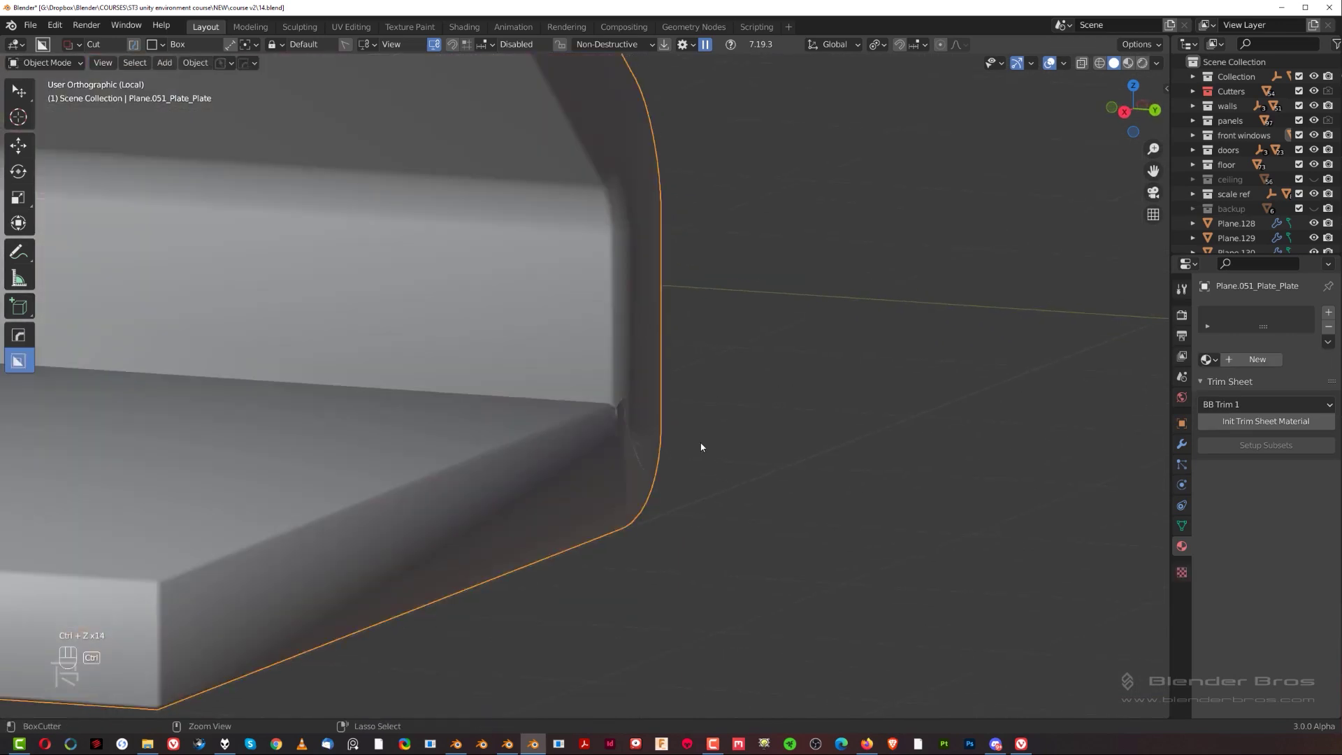
{"action": "key", "text": "ctrl+z"}
{"action": "key", "text": "ctrl+shift+z"}
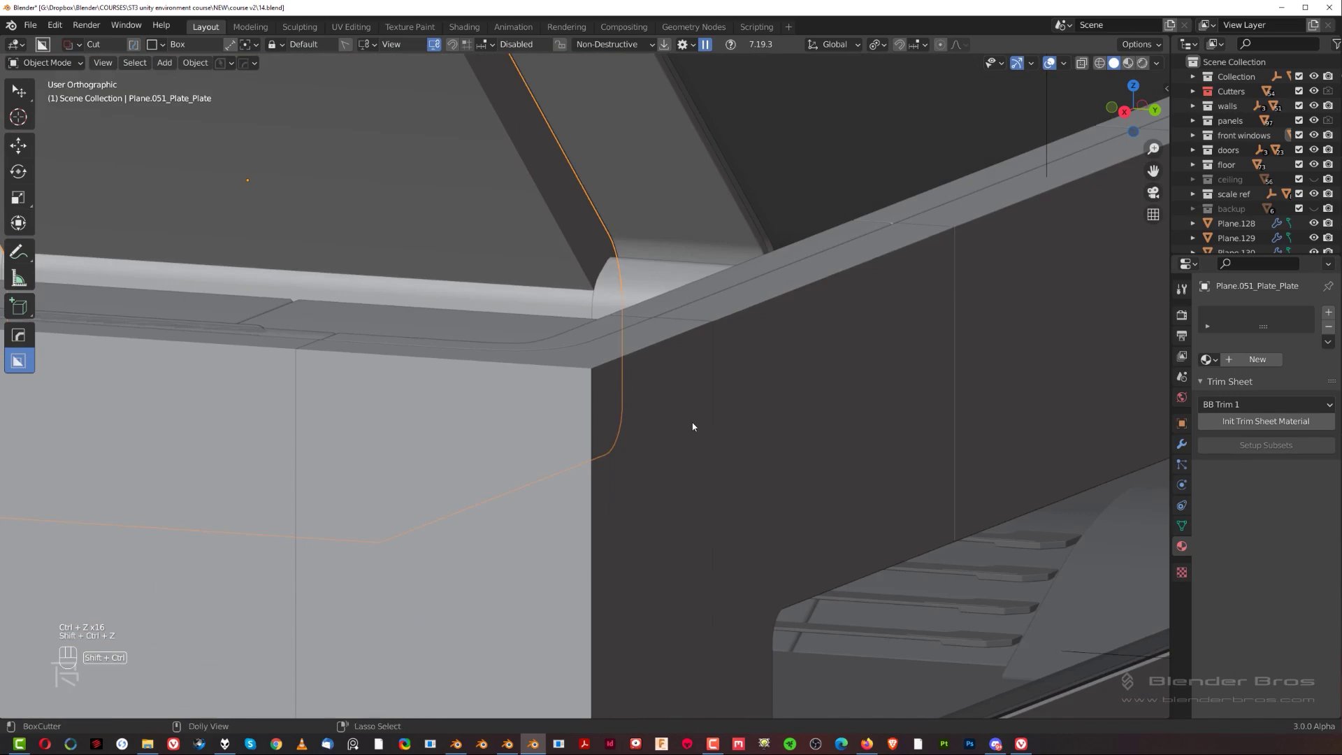
Isolate the extracted plate and clean up the tangled vertices at its lower inner corner with MESHmachine Unf*ck.
{"action": "key", "text": "slash"}
{"action": "middle_click_drag", "start_coordinate": [754, 523], "coordinate": [739, 401]}
{"action": "scroll", "coordinate": [740, 406], "scroll_direction": "up", "scroll_amount": 3}
{"action": "key", "text": "Tab"}
{"action": "key", "text": "Tab"}
{"action": "middle_click_drag", "start_coordinate": [563, 420], "coordinate": [577, 448], "text": "shift"}
{"action": "scroll", "coordinate": [587, 439], "scroll_direction": "up", "scroll_amount": 2}
{"action": "key", "text": "y"}
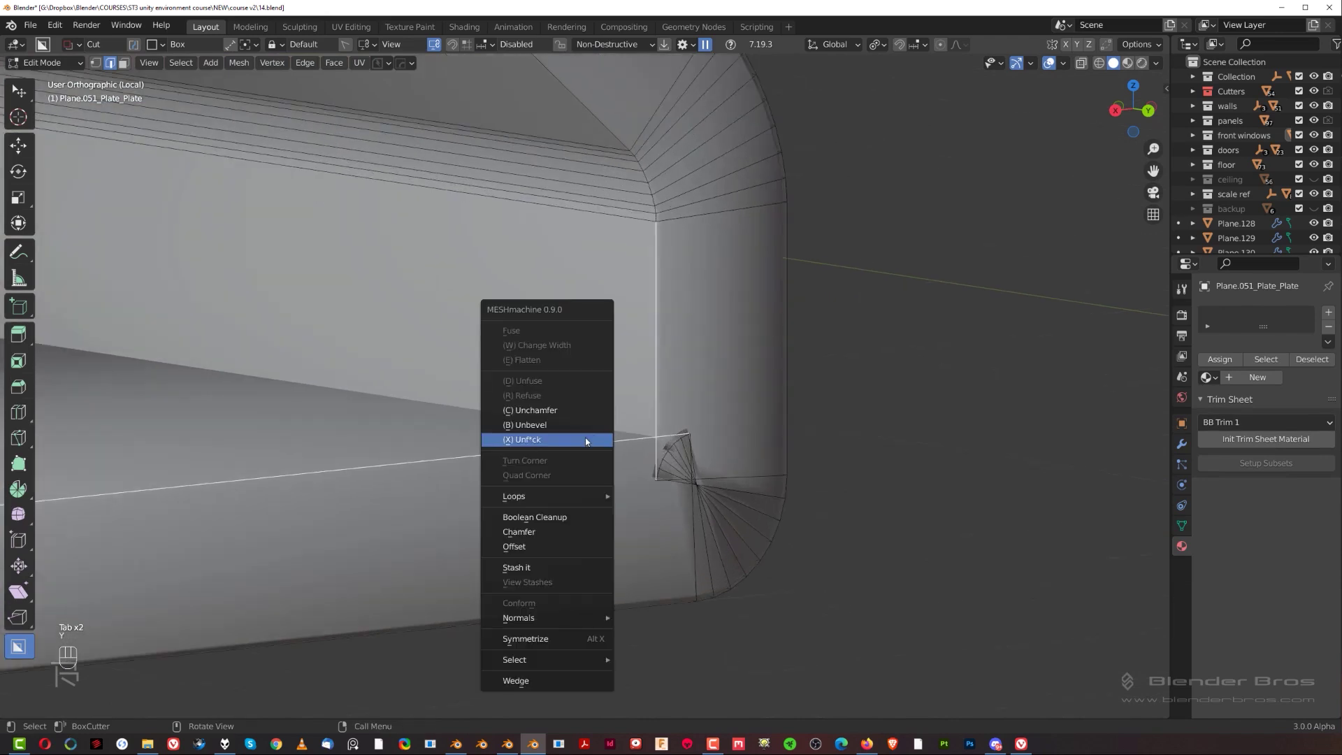
{"action": "left_click", "coordinate": [588, 439]}
{"action": "scroll", "coordinate": [591, 458], "scroll_direction": "down", "scroll_amount": 2}
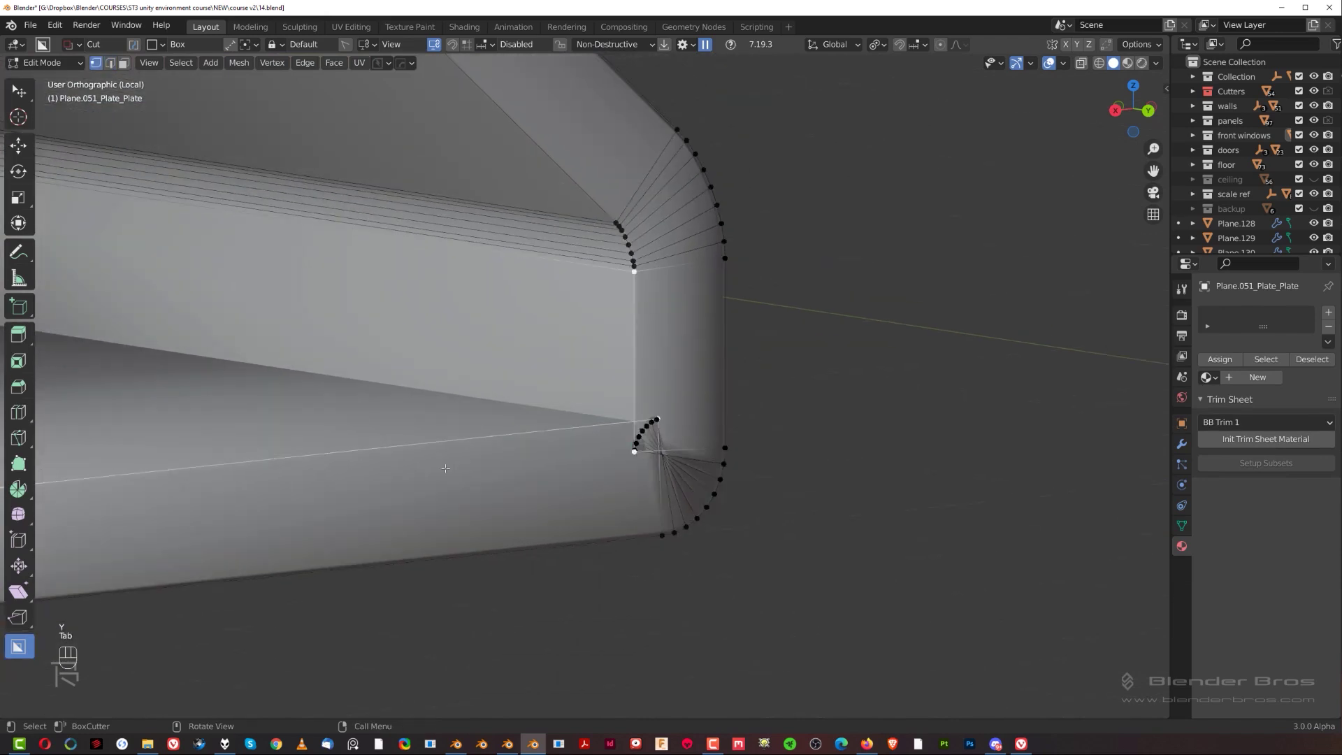
{"action": "key", "text": "y"}
{"action": "left_click", "coordinate": [578, 446]}
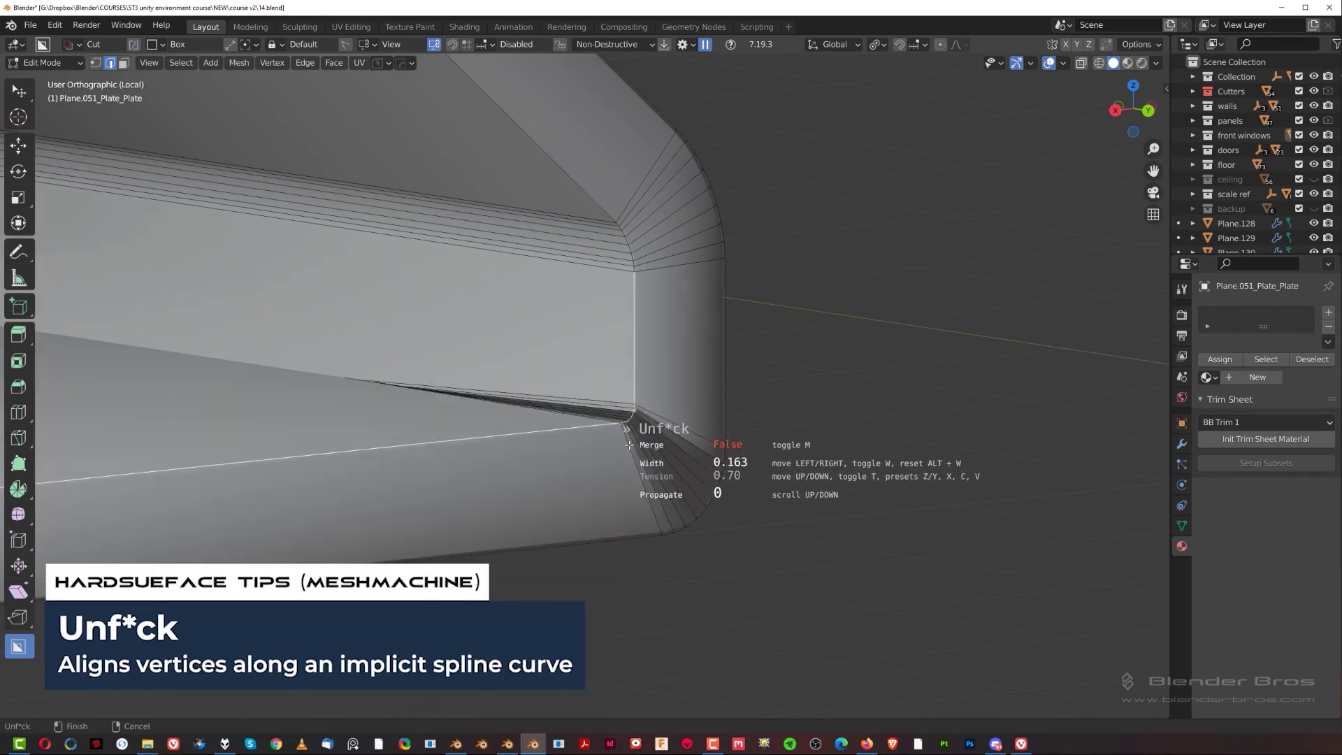
{"action": "left_click", "coordinate": [671, 464]}
{"action": "scroll", "coordinate": [668, 473], "scroll_direction": "down", "scroll_amount": 8}
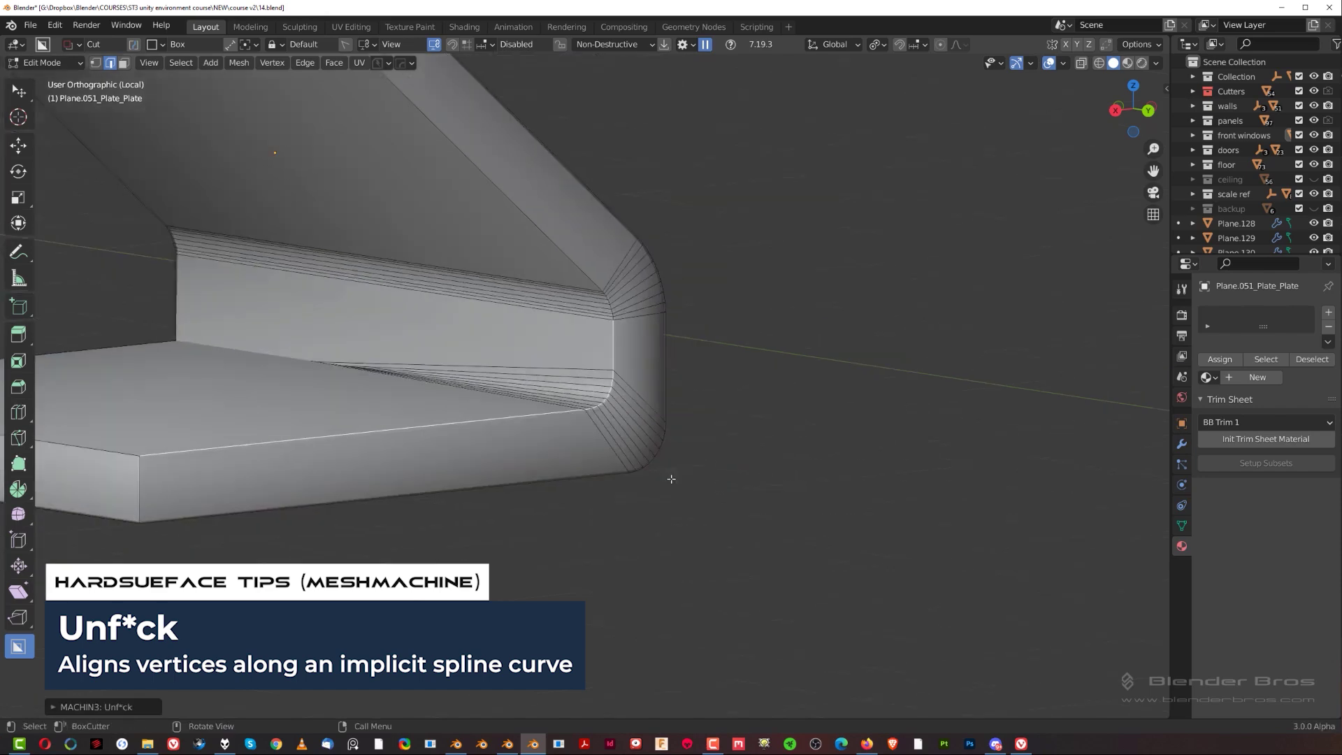
Symmetrize the plate's mesh with MESHmachine, then return to the full scene in perspective view and object mode.
{"action": "middle_click_drag", "start_coordinate": [526, 409], "coordinate": [612, 439]}
{"action": "key", "text": "y"}
{"action": "left_click", "coordinate": [432, 469]}
{"action": "middle_click_drag", "start_coordinate": [432, 467], "coordinate": [318, 401]}
{"action": "key", "text": "slash"}
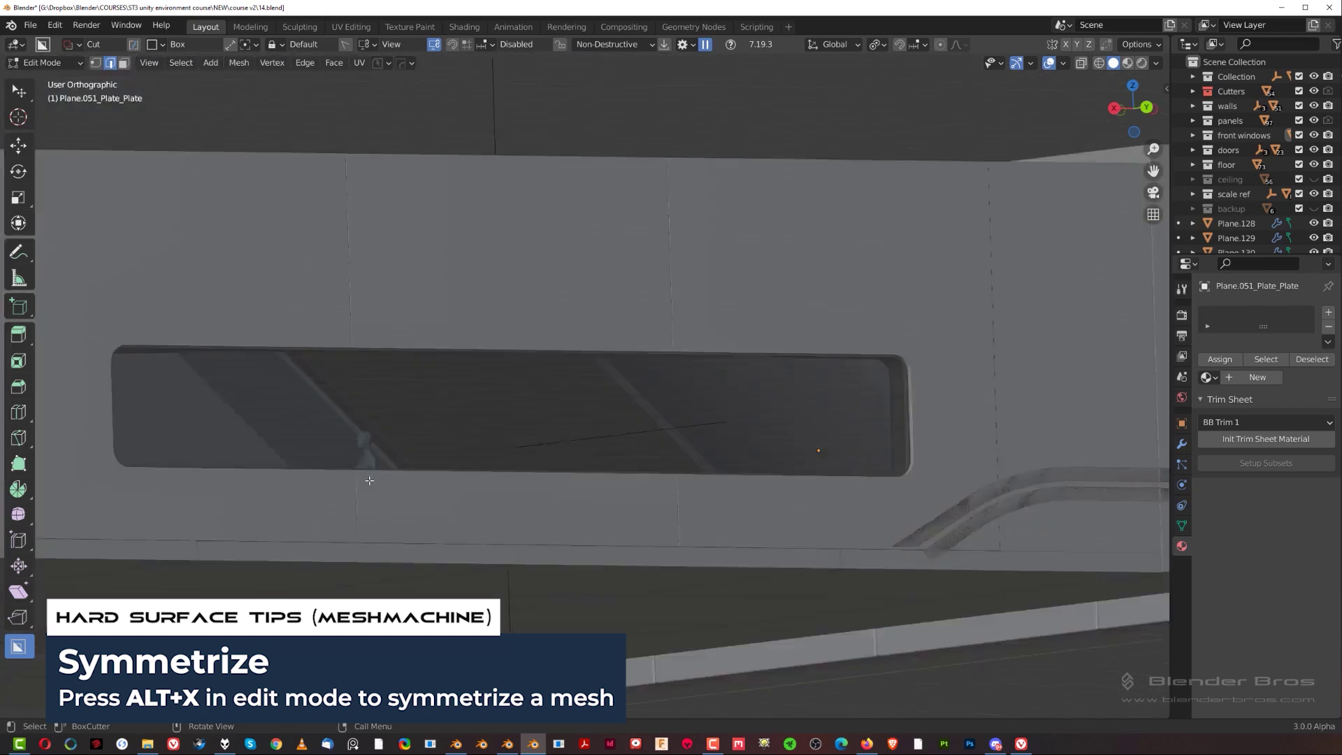
{"action": "key", "text": "KP_5"}
{"action": "middle_click_drag", "start_coordinate": [482, 403], "coordinate": [611, 471], "text": "shift"}
{"action": "scroll", "coordinate": [611, 470], "scroll_direction": "up", "scroll_amount": 2}
{"action": "key", "text": "Tab"}
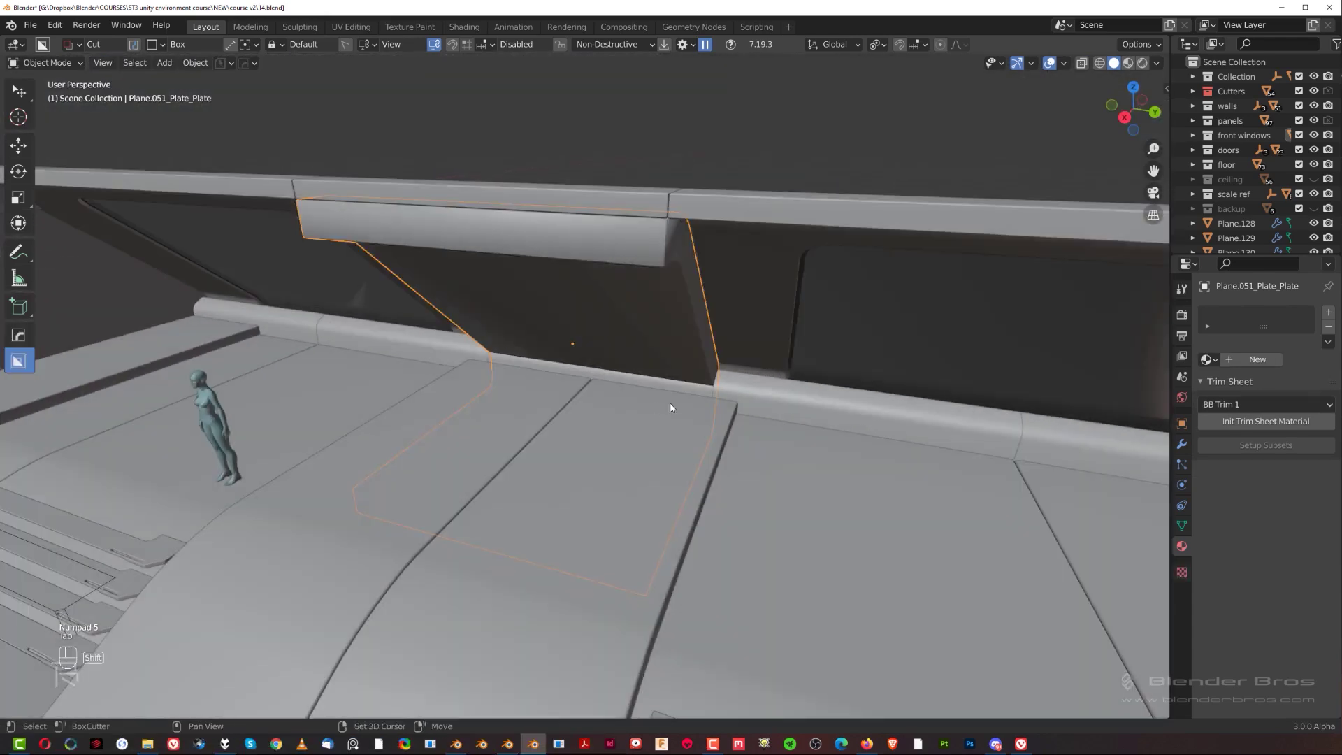
Scale the plate along the Y axis to make it a narrower strip between the windows.
{"action": "middle_click_drag", "start_coordinate": [659, 407], "coordinate": [647, 350]}
{"action": "key", "text": "s"}
{"action": "key", "text": "x"}
{"action": "key", "text": "y"}
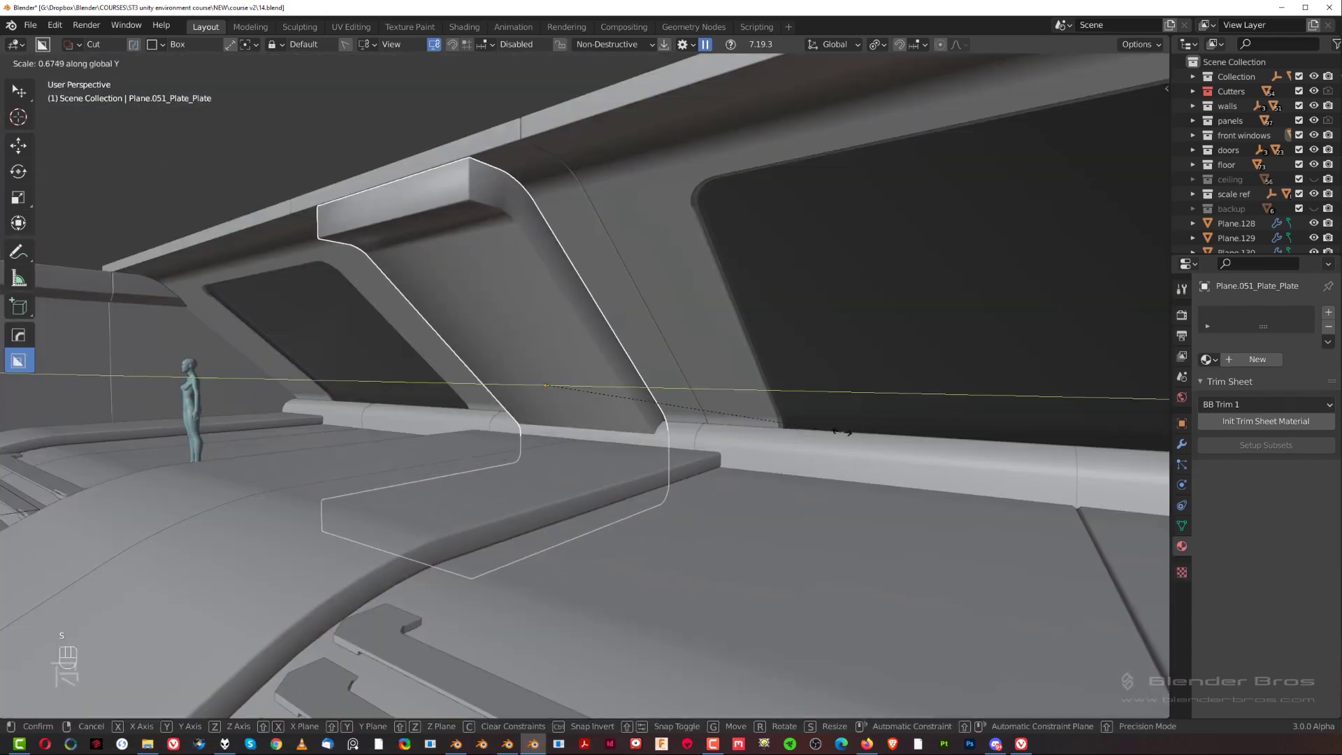
{"action": "left_click", "coordinate": [680, 399]}
Move the narrowed plate -2 m along the Y axis with snapping.
{"action": "scroll", "coordinate": [645, 439], "scroll_direction": "down", "scroll_amount": 3}
{"action": "middle_click_drag", "start_coordinate": [645, 440], "coordinate": [714, 446]}
{"action": "scroll", "coordinate": [707, 455], "scroll_direction": "up", "scroll_amount": 2}
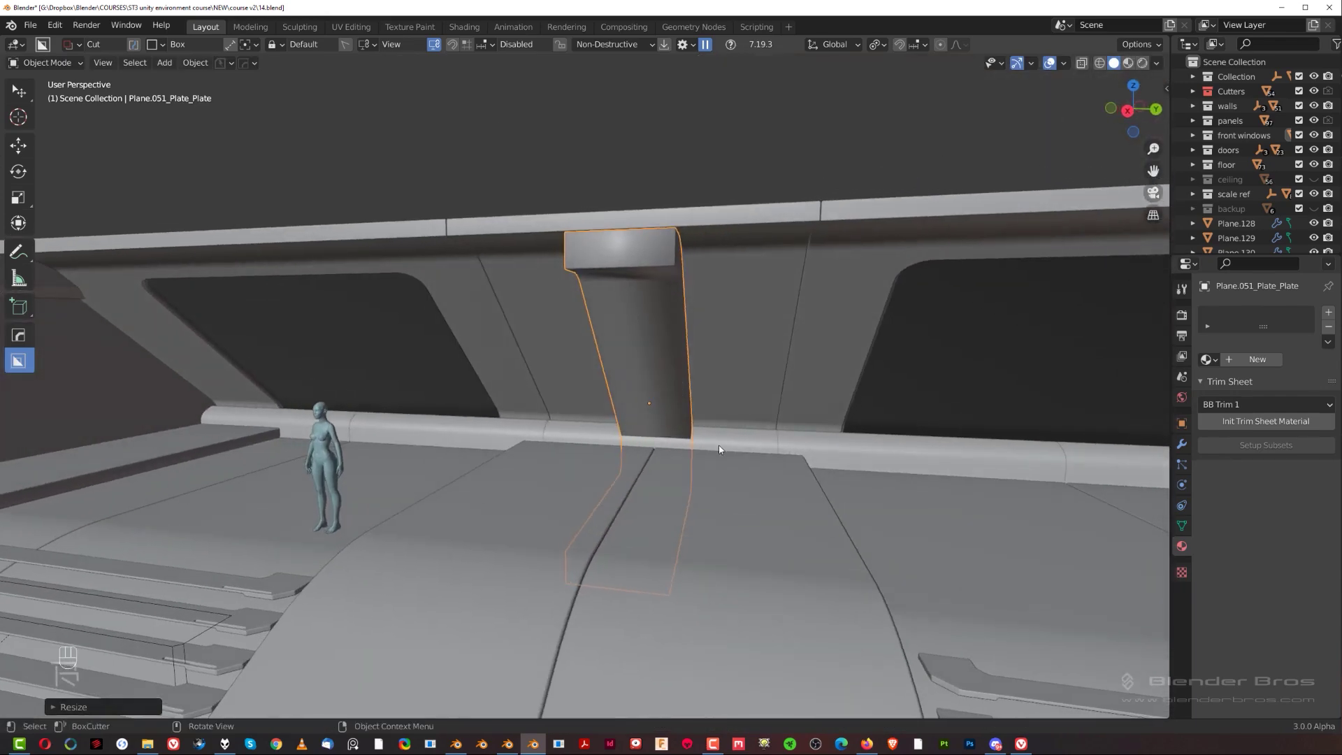
{"action": "key", "text": "g"}
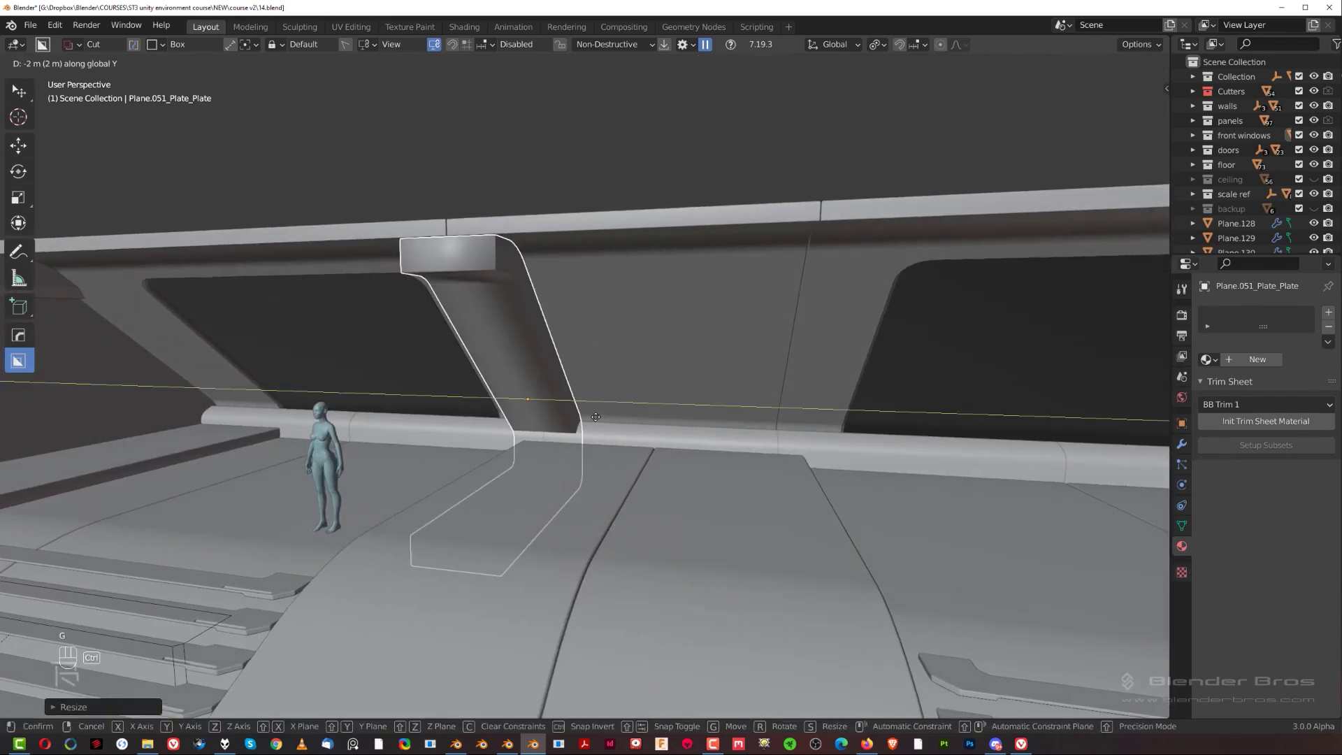
{"action": "left_click", "coordinate": [595, 417], "text": "ctrl"}
{"action": "scroll", "coordinate": [586, 428], "scroll_direction": "down", "scroll_amount": 3}
{"action": "scroll", "coordinate": [568, 401], "scroll_direction": "up", "scroll_amount": 3}
Sharpen the plate with HardOps Sharpen and inspect its shading at the wall base.
{"action": "key", "text": "q"}
{"action": "left_click", "coordinate": [507, 331]}
{"action": "middle_click_drag", "start_coordinate": [503, 339], "coordinate": [631, 348]}
{"action": "middle_click_drag", "start_coordinate": [422, 485], "coordinate": [608, 464]}
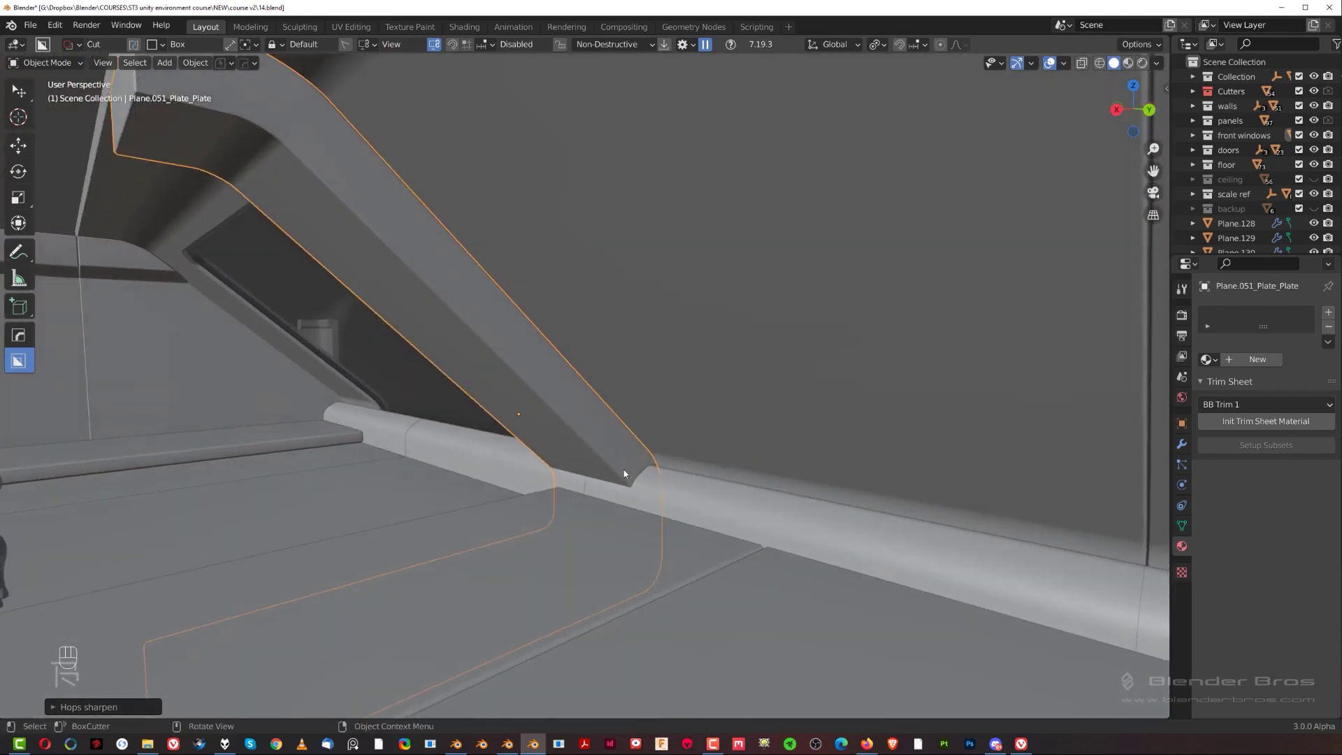
Isolate the plate and remove its Bevel and Weighted Normal modifiers.
{"action": "scroll", "coordinate": [593, 466], "scroll_direction": "down", "scroll_amount": 3}
{"action": "key", "text": "slash"}
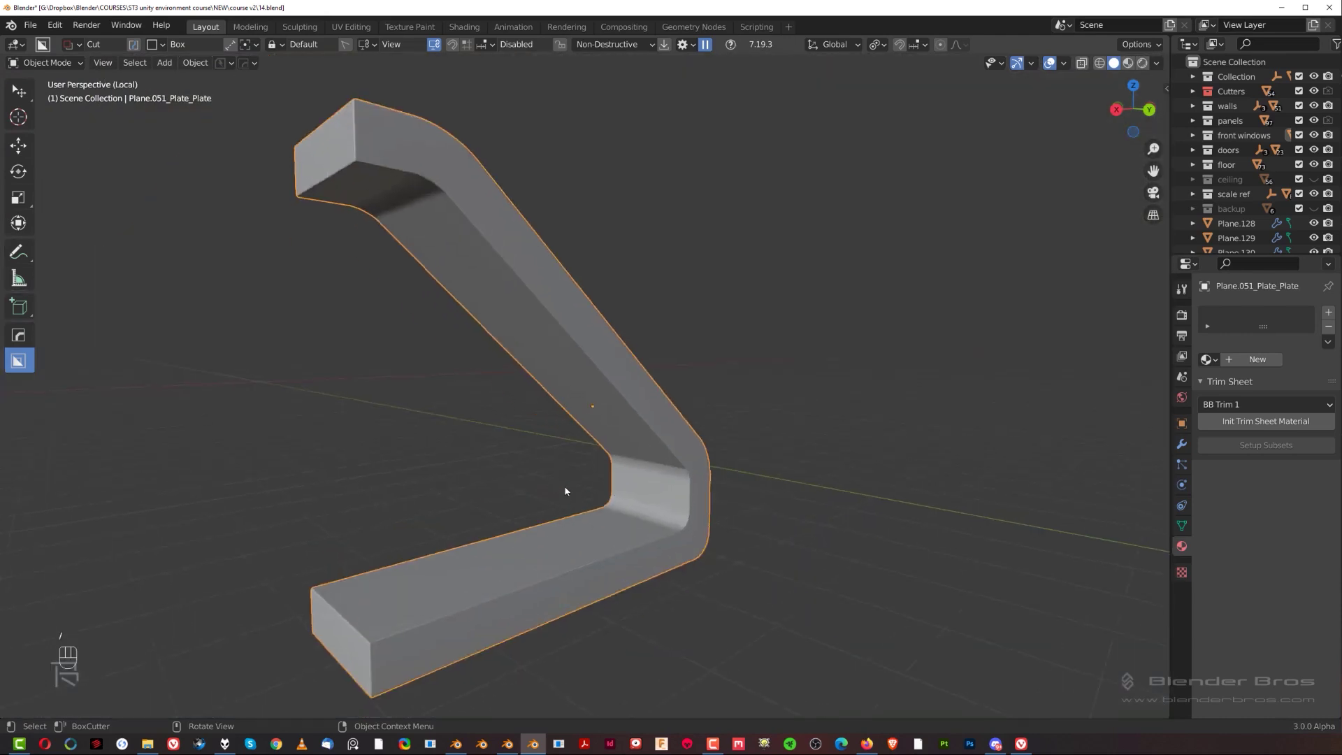
{"action": "key", "text": "ctrl+grave"}
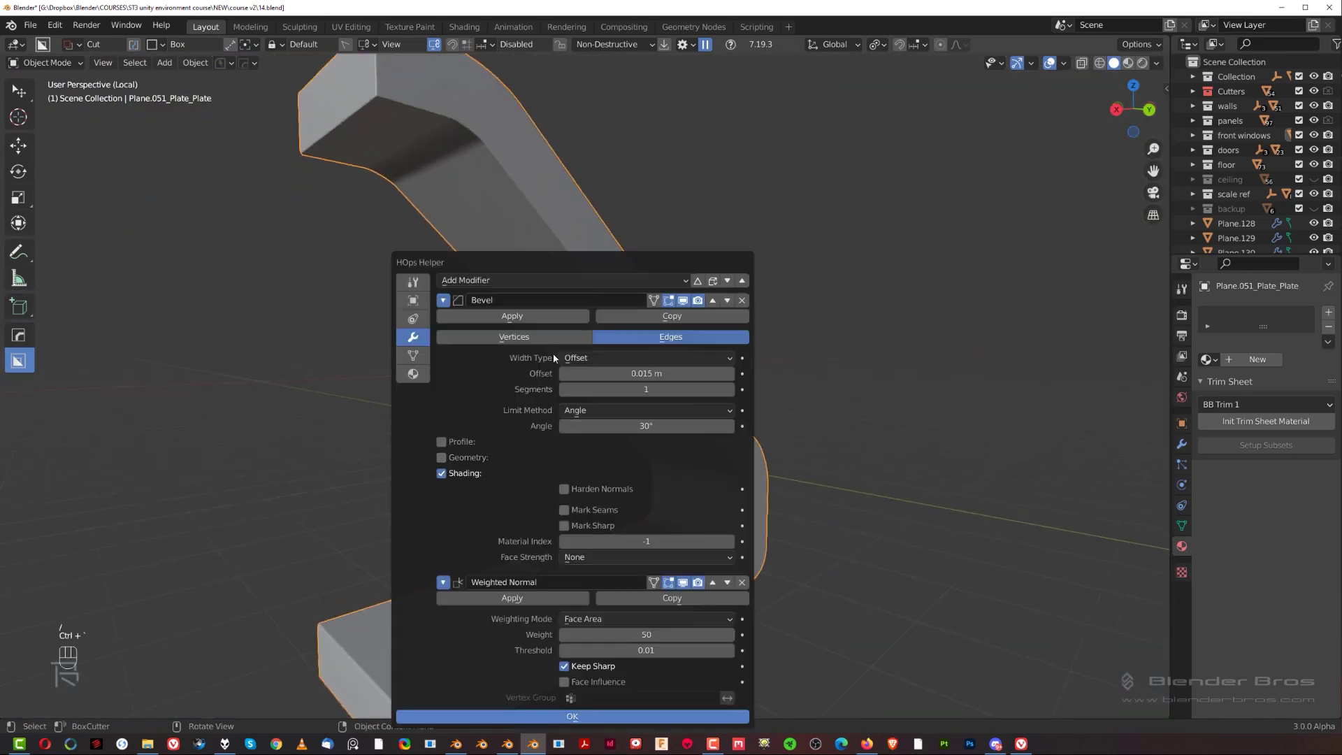
{"action": "left_click", "coordinate": [741, 301]}
{"action": "left_click", "coordinate": [742, 300]}
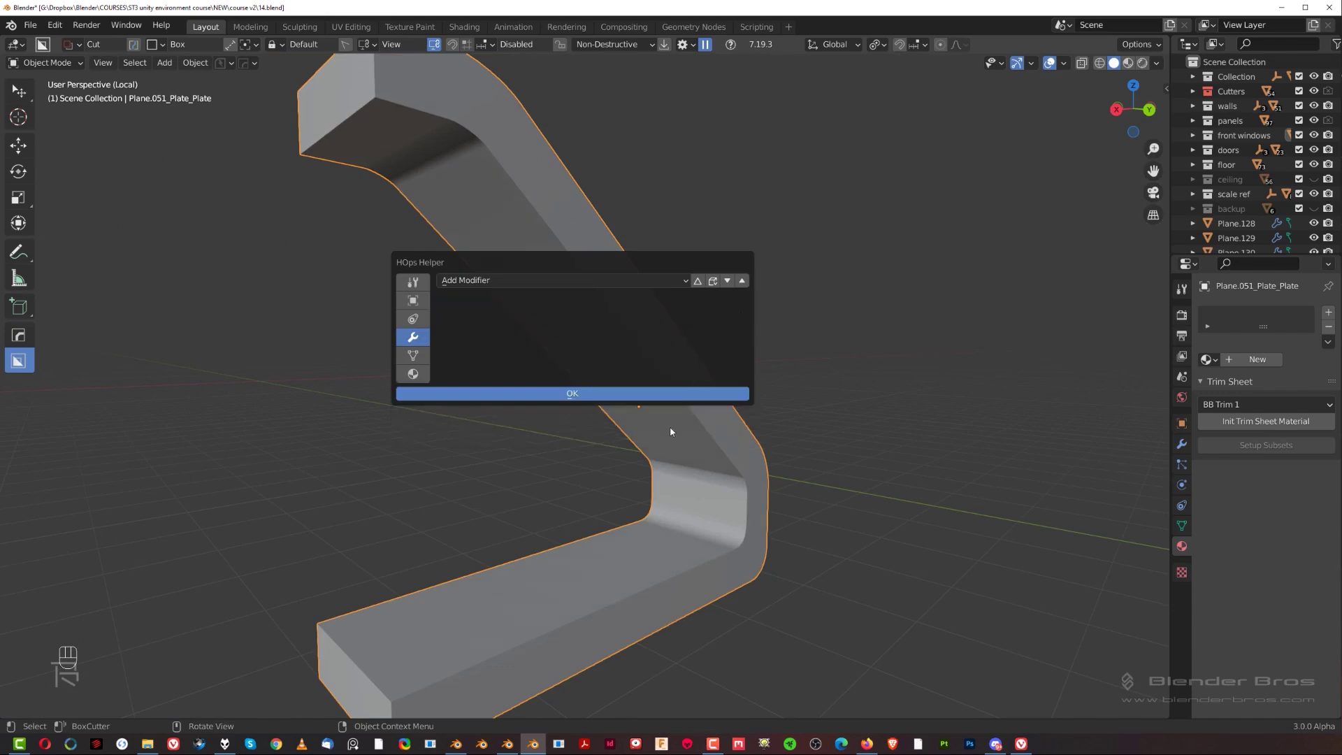
Select the plate's continuous run of inner faces and offset them about 0.27 m along their normals to thicken it.
{"action": "key", "text": "Tab"}
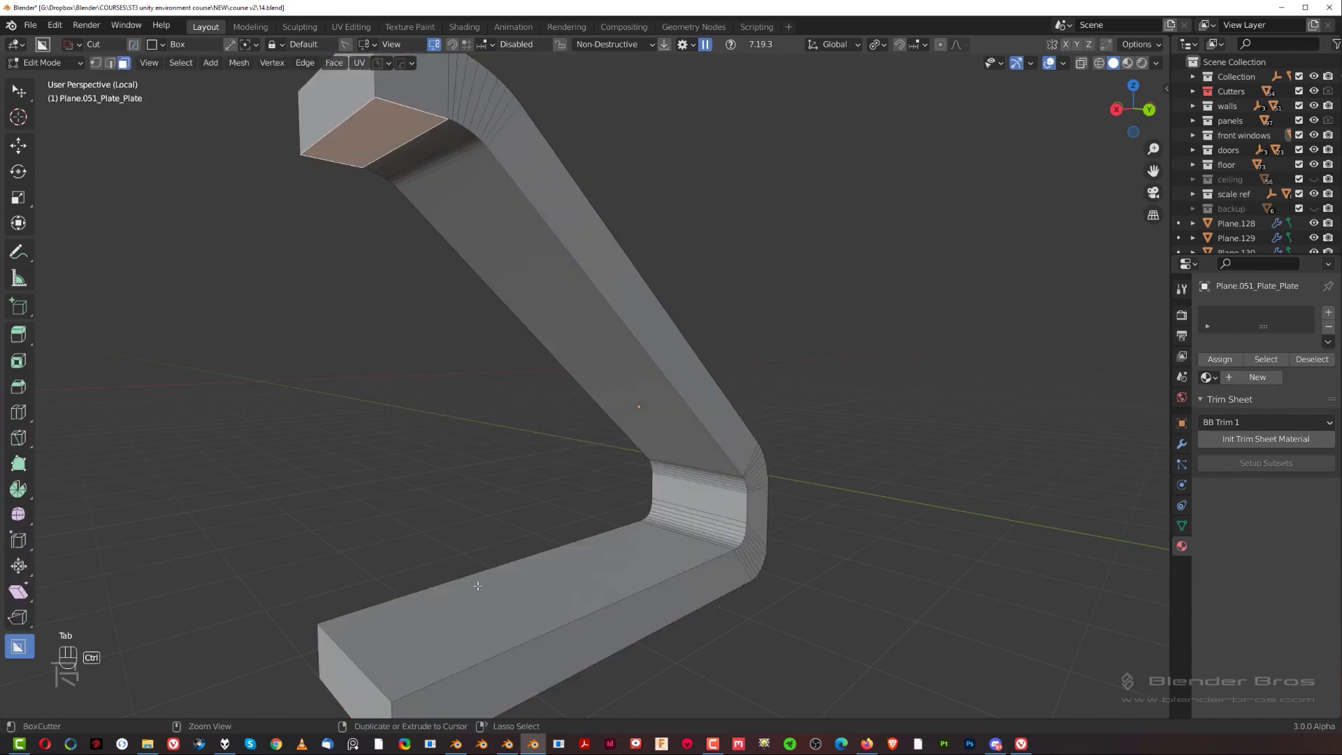
{"action": "left_click", "coordinate": [477, 586], "text": "ctrl"}
{"action": "key", "text": "alt+s"}
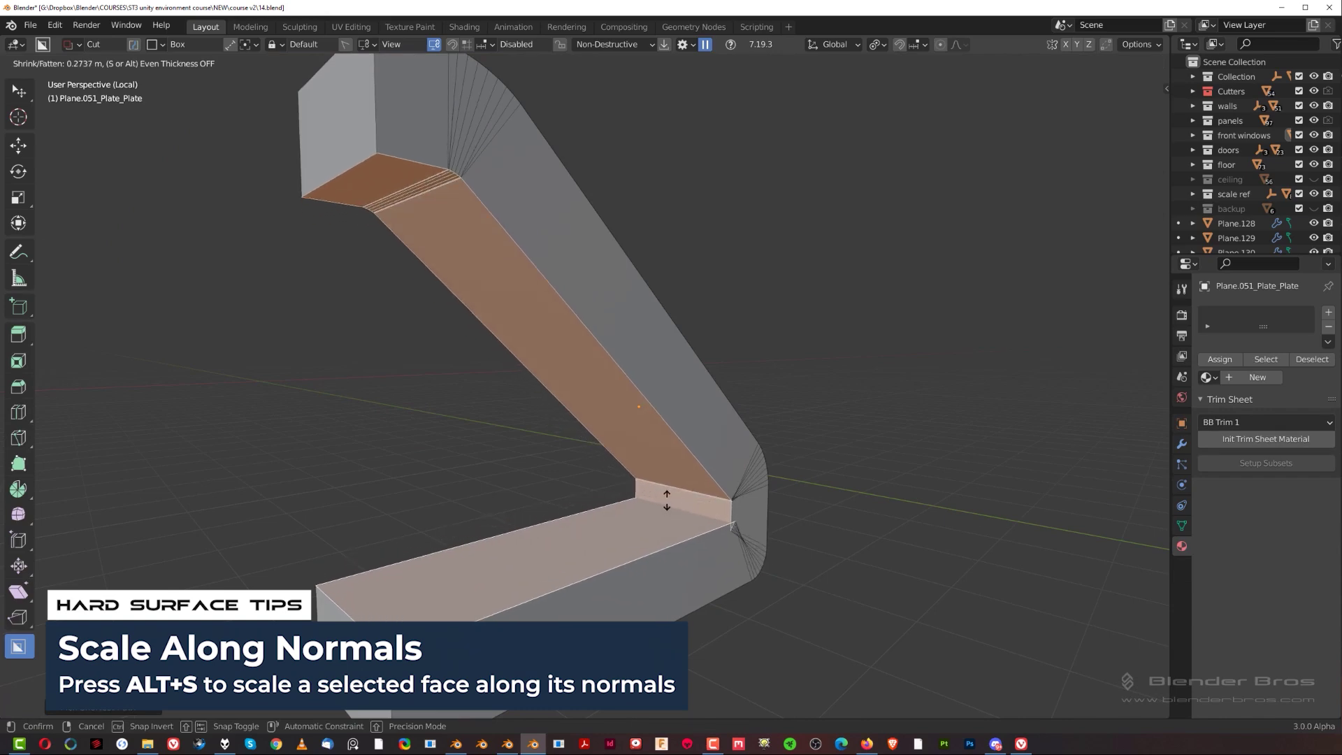
{"action": "left_click", "coordinate": [665, 500]}
Restore the collapsed curve at the plate's upper inner bend with MESHmachine Unf*ck.
{"action": "key", "text": "Tab"}
{"action": "mouse_move", "coordinate": [561, 372]}
{"action": "middle_mouse_down"}
{"action": "mouse_move", "coordinate": [516, 282]}
{"action": "mouse_move", "coordinate": [559, 350]}
{"action": "middle_mouse_up"}
{"action": "left_click", "coordinate": [533, 396]}
{"action": "key", "text": "alt+a"}
{"action": "key", "text": "y"}
{"action": "left_click", "coordinate": [570, 353]}
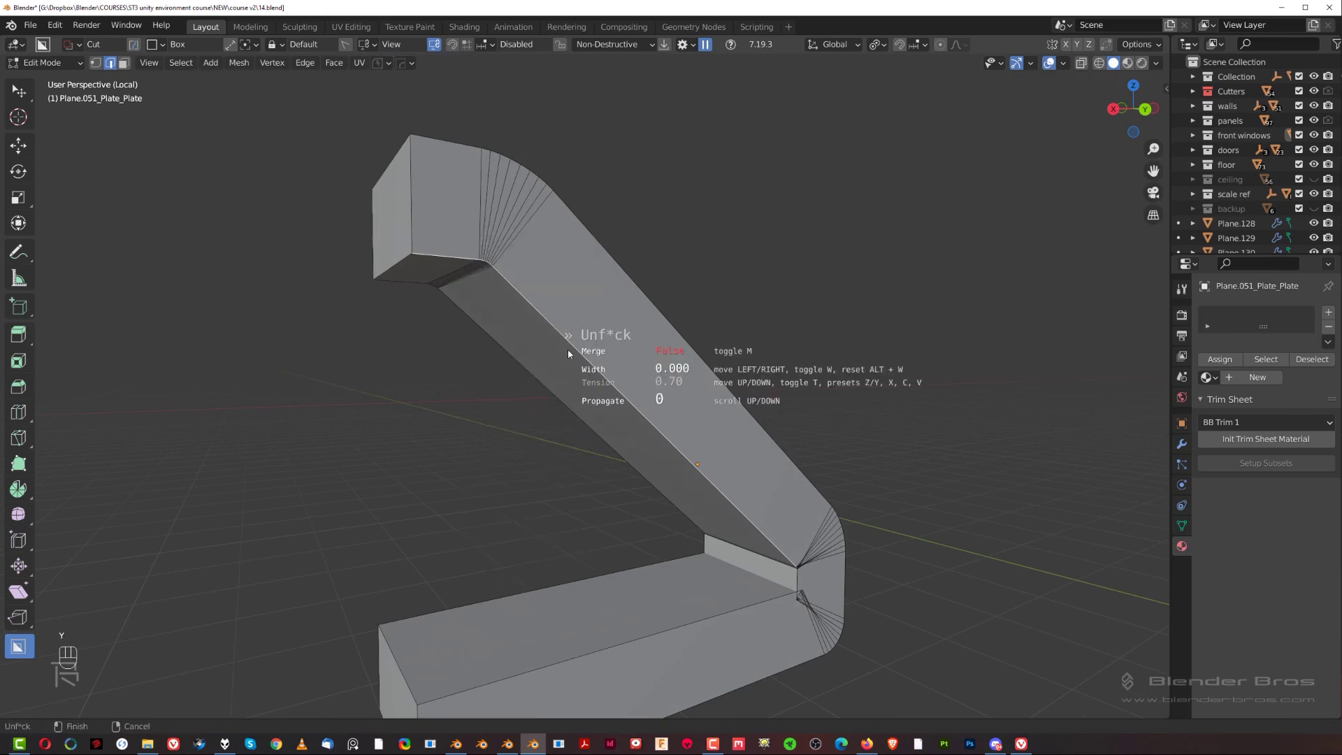
{"action": "left_click", "coordinate": [597, 352]}
Respace the bunched vertices of both inner bends at the plate's lower elbow with Unf*ck.
{"action": "scroll", "coordinate": [638, 389], "scroll_direction": "up", "scroll_amount": 4}
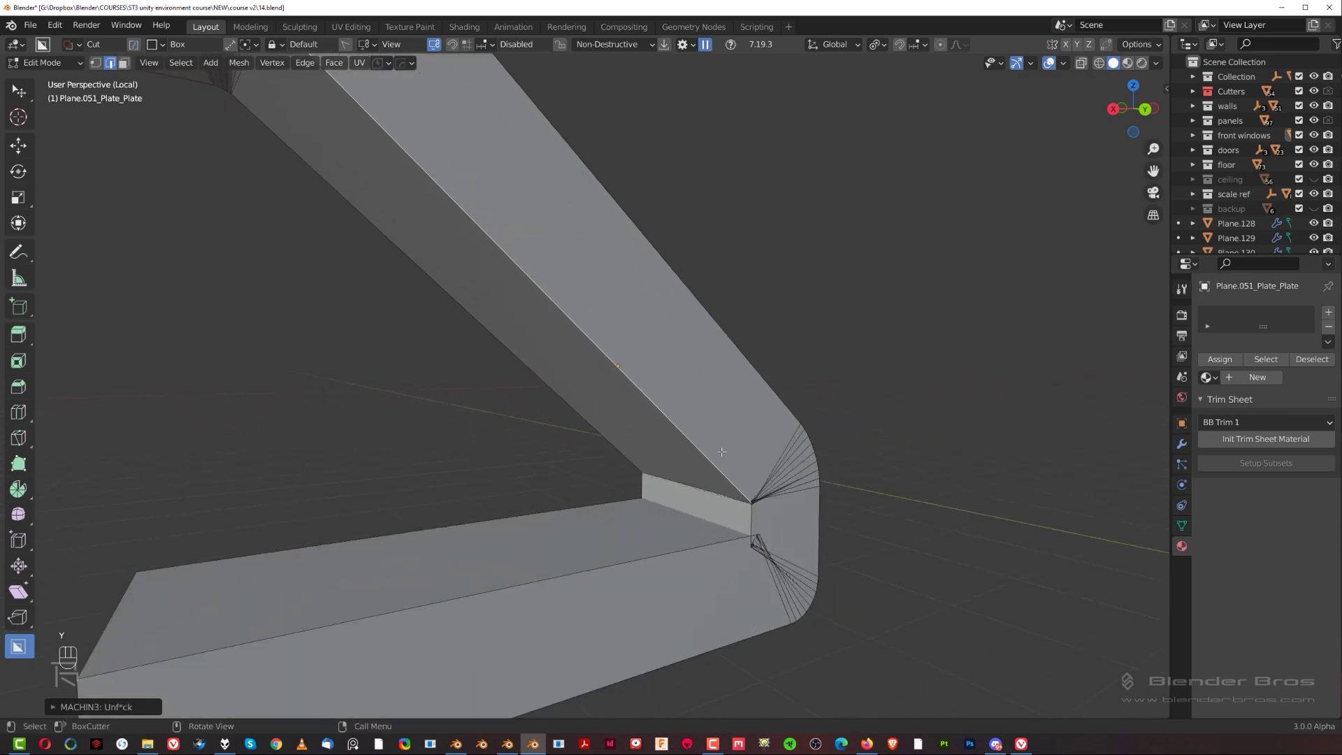
{"action": "middle_click_drag", "start_coordinate": [731, 490], "coordinate": [611, 443], "text": "shift"}
{"action": "scroll", "coordinate": [611, 443], "scroll_direction": "up", "scroll_amount": 2}
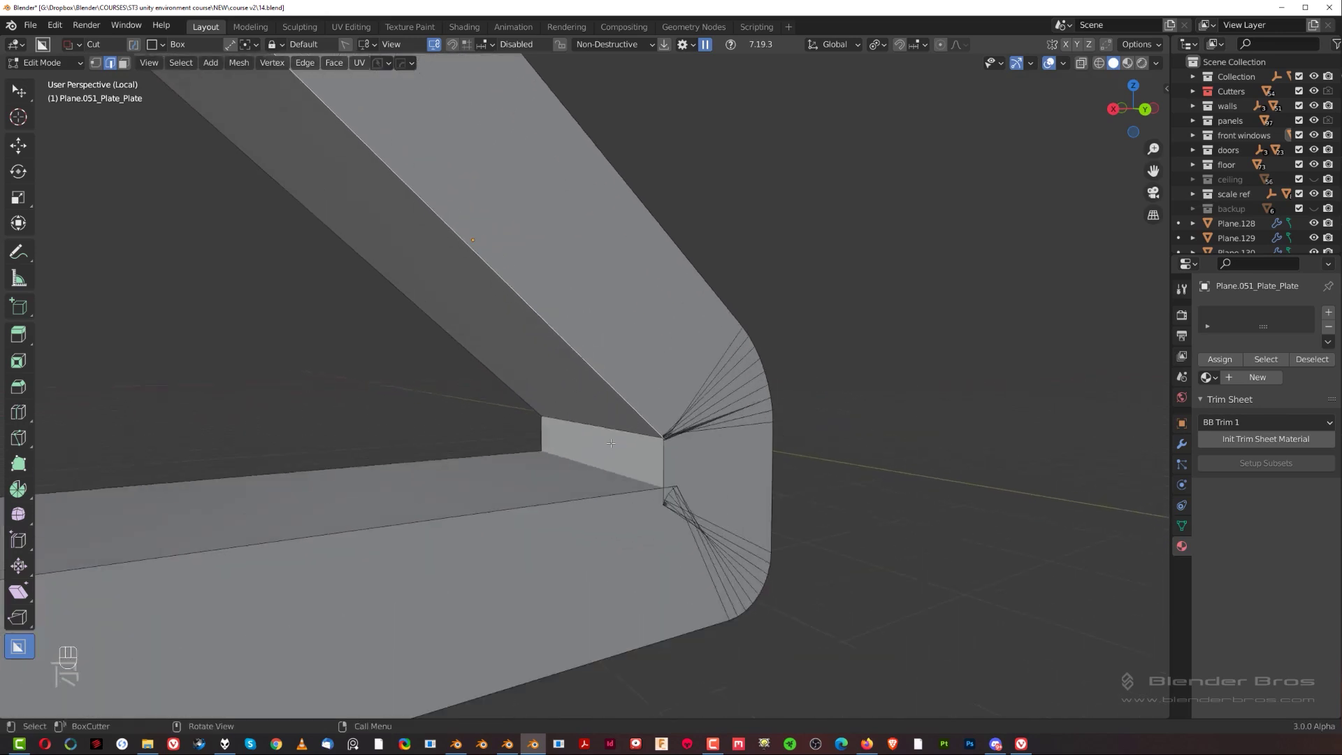
{"action": "key", "text": "y"}
{"action": "left_click", "coordinate": [687, 474]}
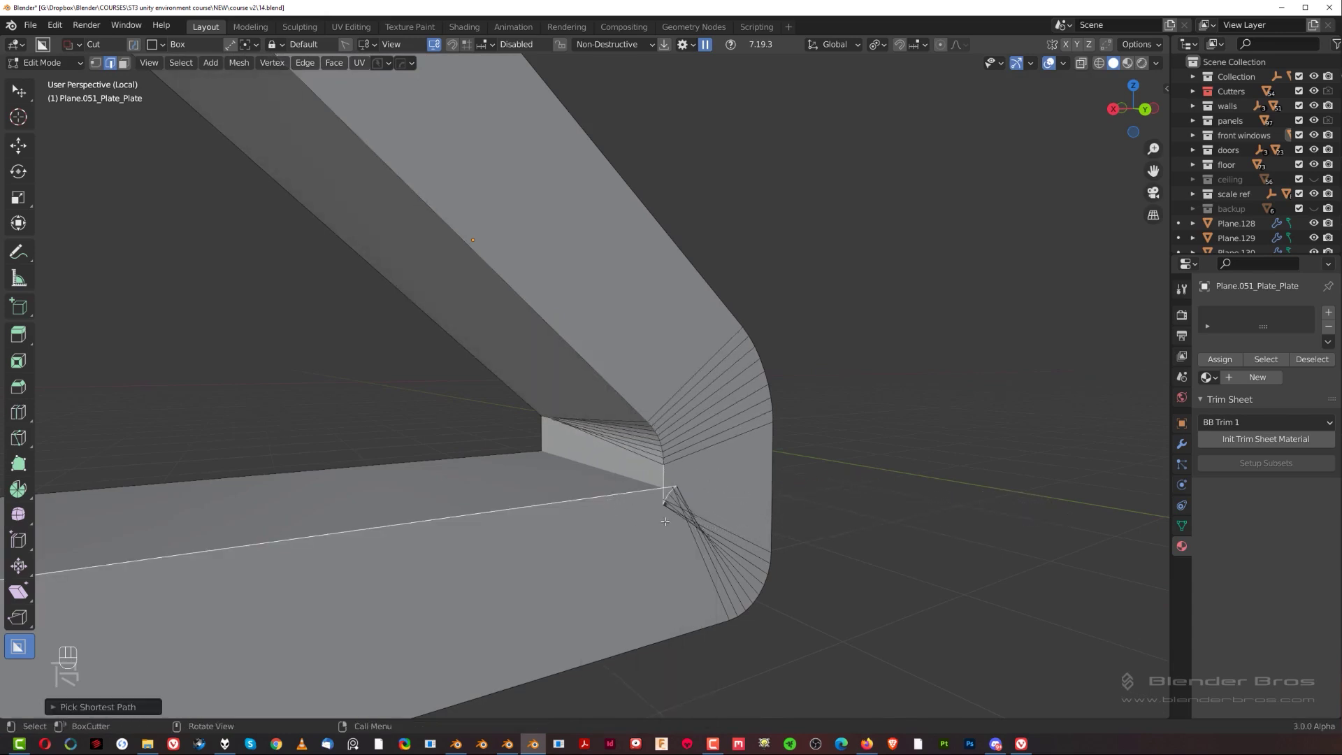
{"action": "key", "text": "y"}
{"action": "left_click", "coordinate": [644, 475]}
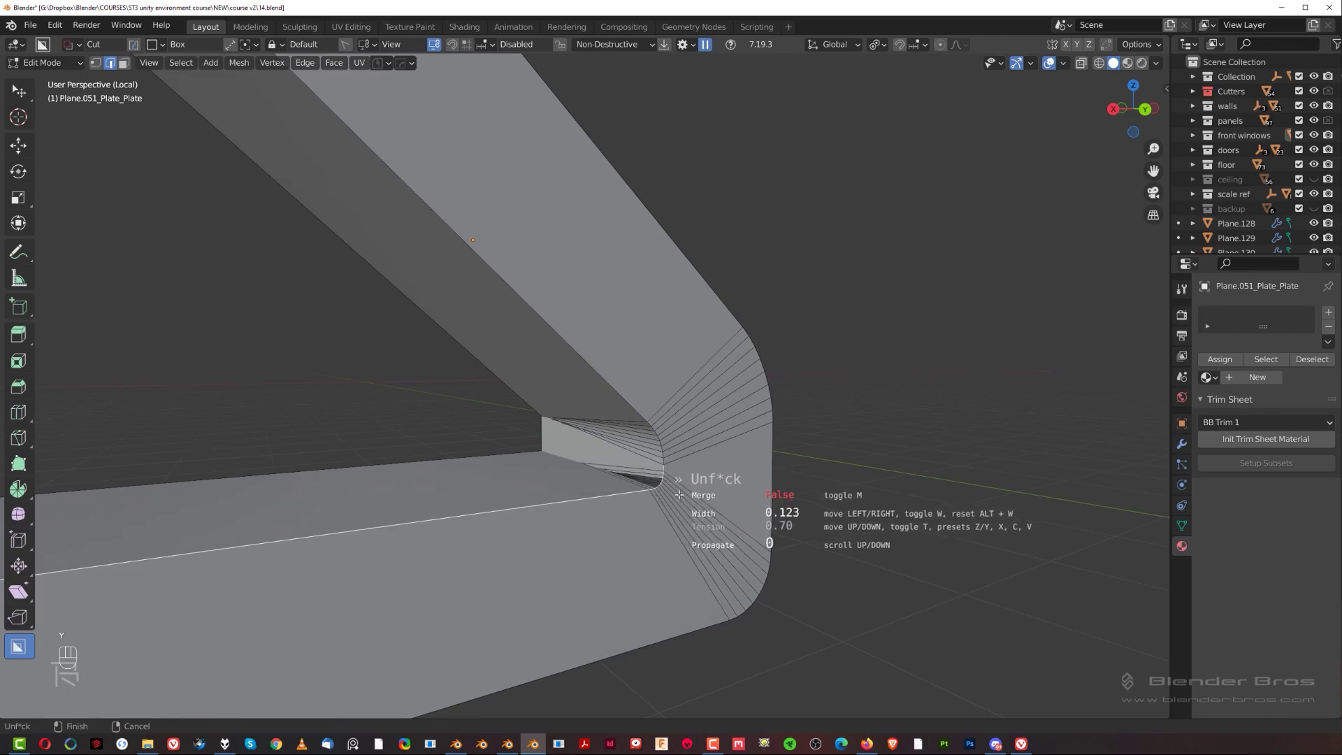
{"action": "left_click", "coordinate": [681, 499]}
Symmetrize the thickened plate's mesh with MESHmachine and dissolve the edges running down its middle.
{"action": "scroll", "coordinate": [618, 512], "scroll_direction": "down", "scroll_amount": 5}
{"action": "middle_click_drag", "start_coordinate": [552, 448], "coordinate": [655, 464]}
{"action": "key", "text": "alt+x"}
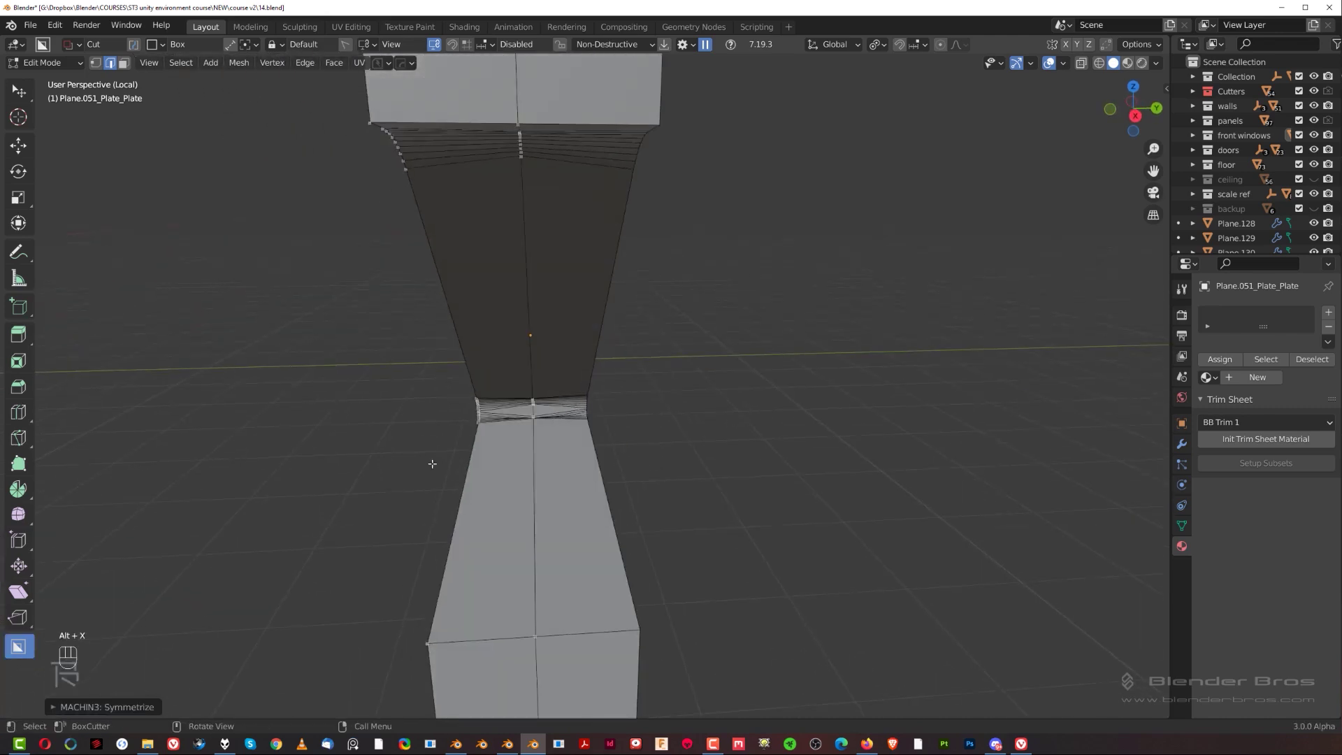
{"action": "scroll", "coordinate": [517, 566], "scroll_direction": "up", "scroll_amount": 3}
{"action": "key", "text": "Tab"}
{"action": "key", "text": "x"}
{"action": "left_click", "coordinate": [515, 501]}
{"action": "scroll", "coordinate": [515, 489], "scroll_direction": "down", "scroll_amount": 4}
{"action": "middle_click_drag", "start_coordinate": [520, 447], "coordinate": [392, 429]}
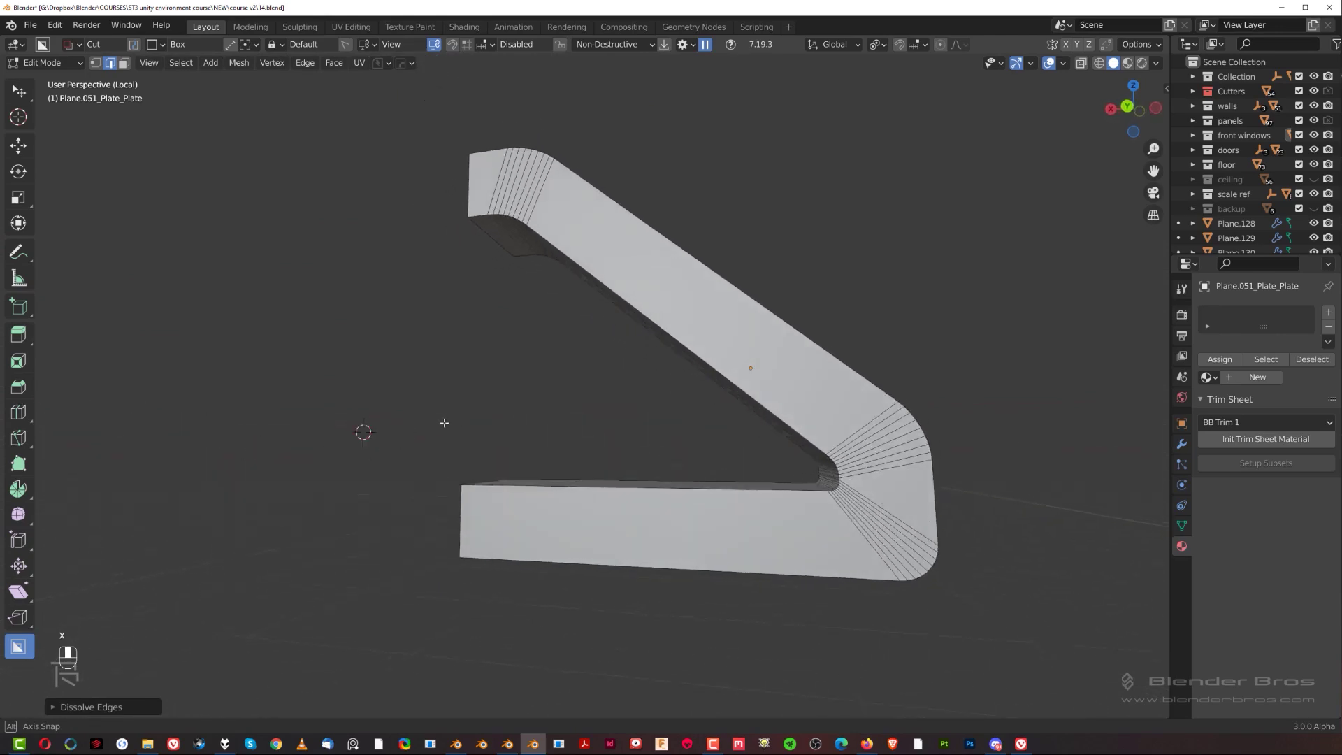
{"action": "scroll", "coordinate": [392, 429], "scroll_direction": "up", "scroll_amount": 3}
Return to the full scene and adjust the thickened plate's width by scaling it along the Y axis.
{"action": "key", "text": "Tab"}
{"action": "key", "text": "slash"}
{"action": "middle_click_drag", "start_coordinate": [584, 381], "coordinate": [667, 377]}
{"action": "key", "text": "s"}
{"action": "key", "text": "y"}
{"action": "left_click", "coordinate": [685, 369]}
{"action": "middle_click_drag", "start_coordinate": [686, 368], "coordinate": [698, 399]}
{"action": "middle_click_drag", "start_coordinate": [783, 356], "coordinate": [672, 318]}
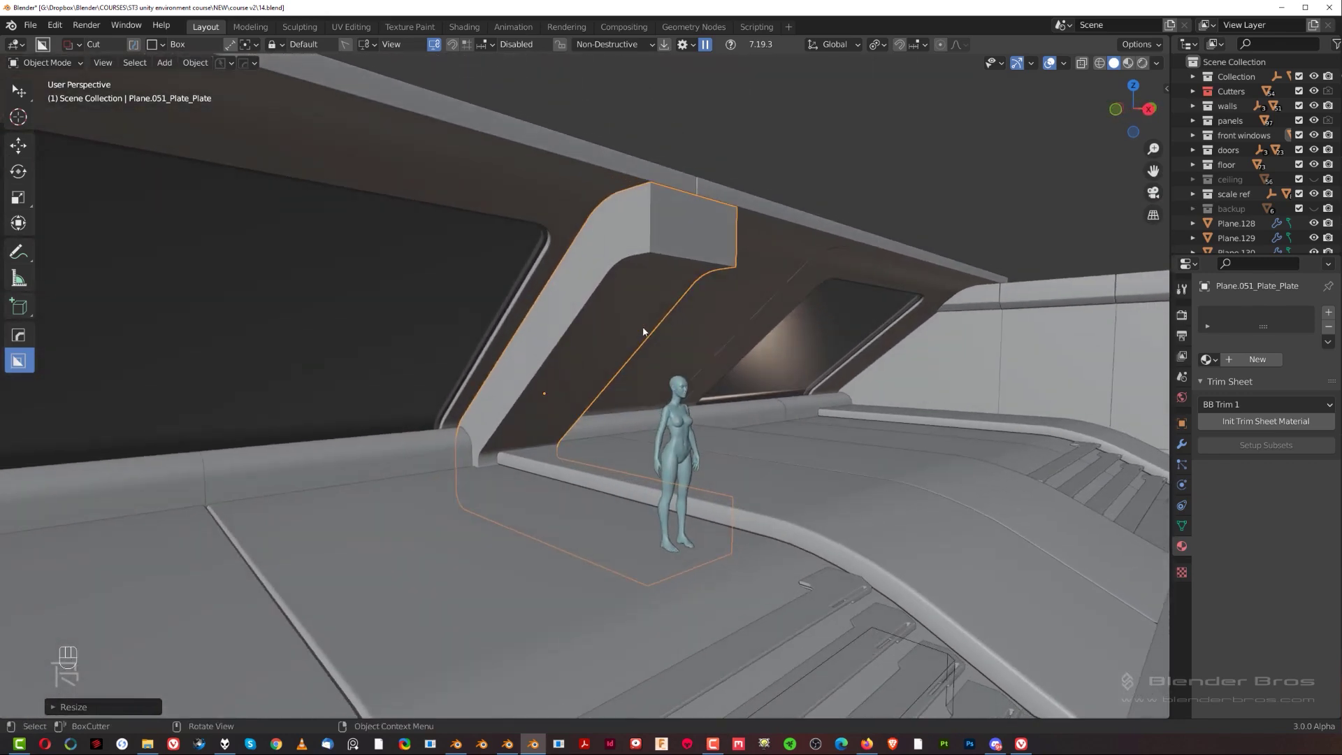
Extrude the plate's upper end face out over the room and bevel its lower front edge about 0.49 m with one segment.
{"action": "key", "text": "Tab"}
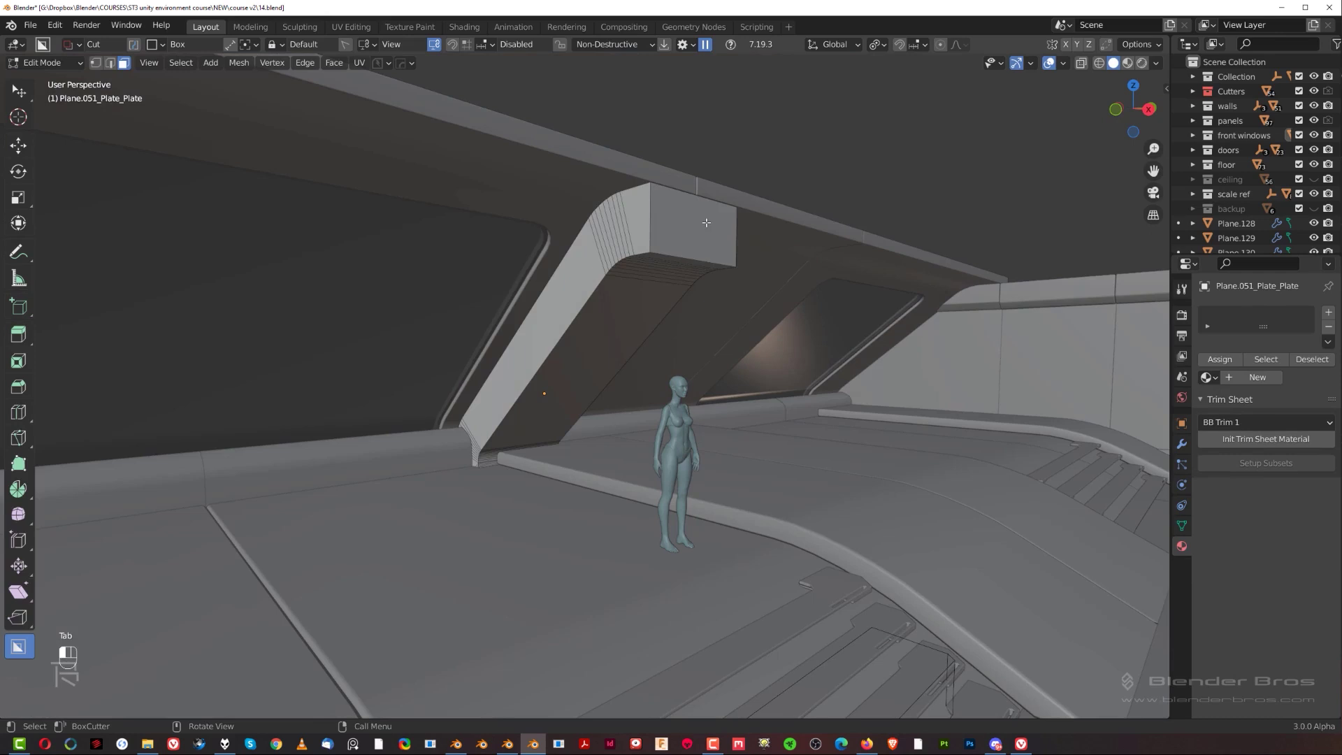
{"action": "key", "text": "e"}
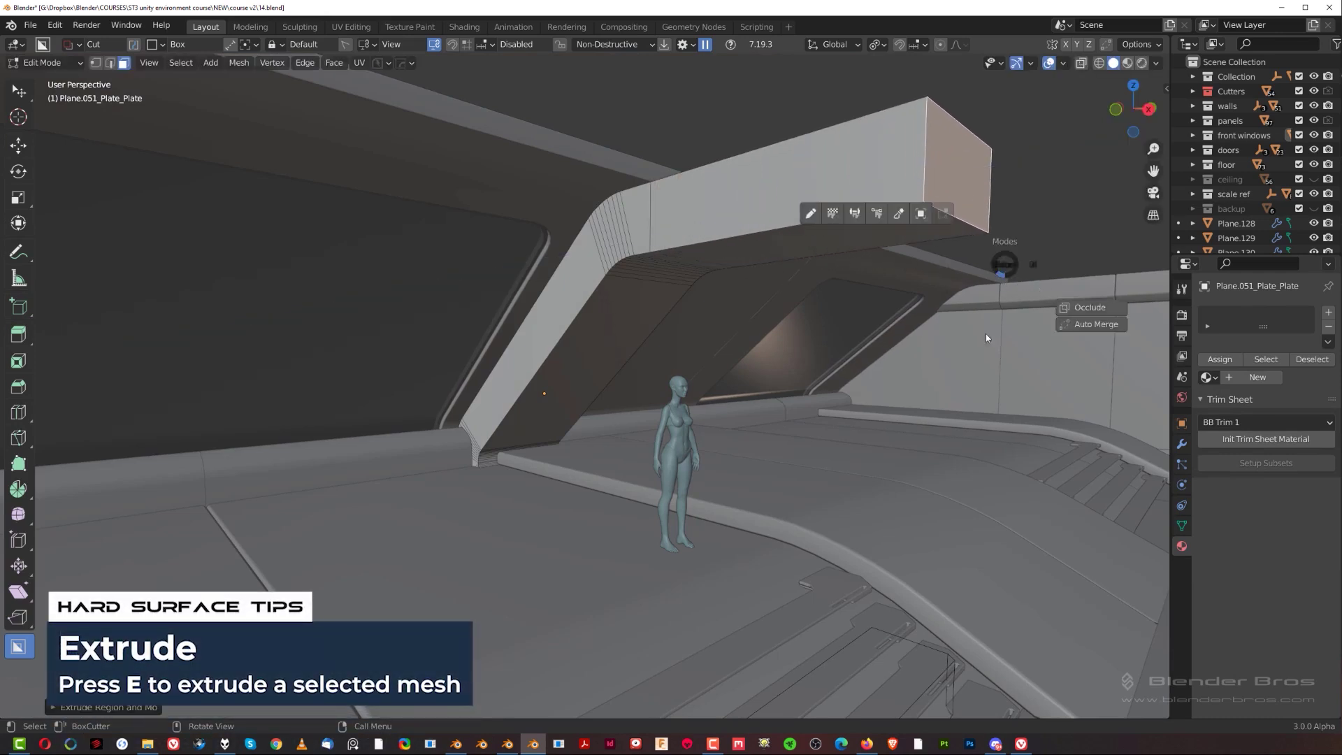
{"action": "key", "text": "2"}
{"action": "key", "text": "ctrl+b"}
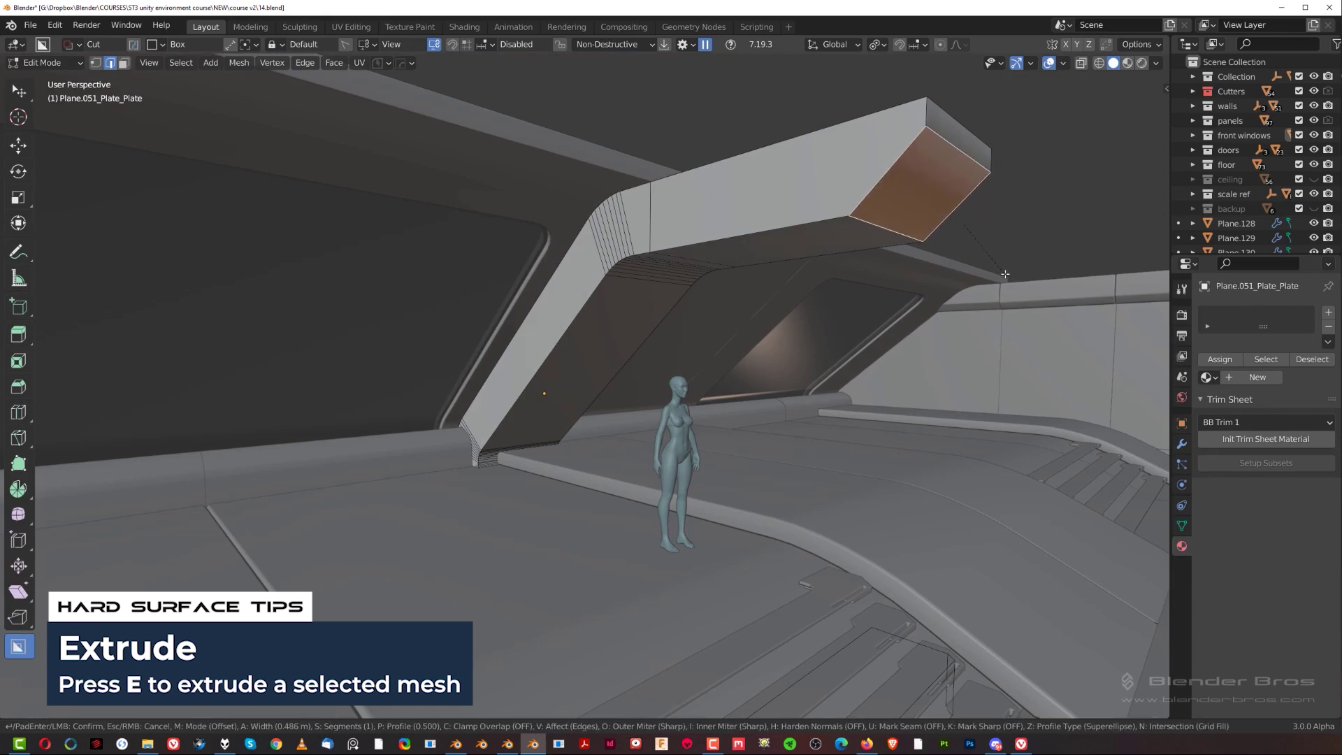
{"action": "left_click", "coordinate": [1003, 271]}
{"action": "key", "text": "Tab"}
{"action": "middle_click_drag", "start_coordinate": [904, 264], "coordinate": [658, 383]}
Add a Weighted Normal modifier to the beam with HardOps Sharpen and check its modifier stack.
{"action": "key", "text": "q"}
{"action": "left_click", "coordinate": [840, 168], "text": "alt"}
{"action": "scroll", "coordinate": [816, 252], "scroll_direction": "down", "scroll_amount": 2}
{"action": "scroll", "coordinate": [810, 260], "scroll_direction": "up", "scroll_amount": 2}
{"action": "scroll", "coordinate": [659, 385], "scroll_direction": "up", "scroll_amount": 2}
{"action": "key", "text": "ctrl+grave"}
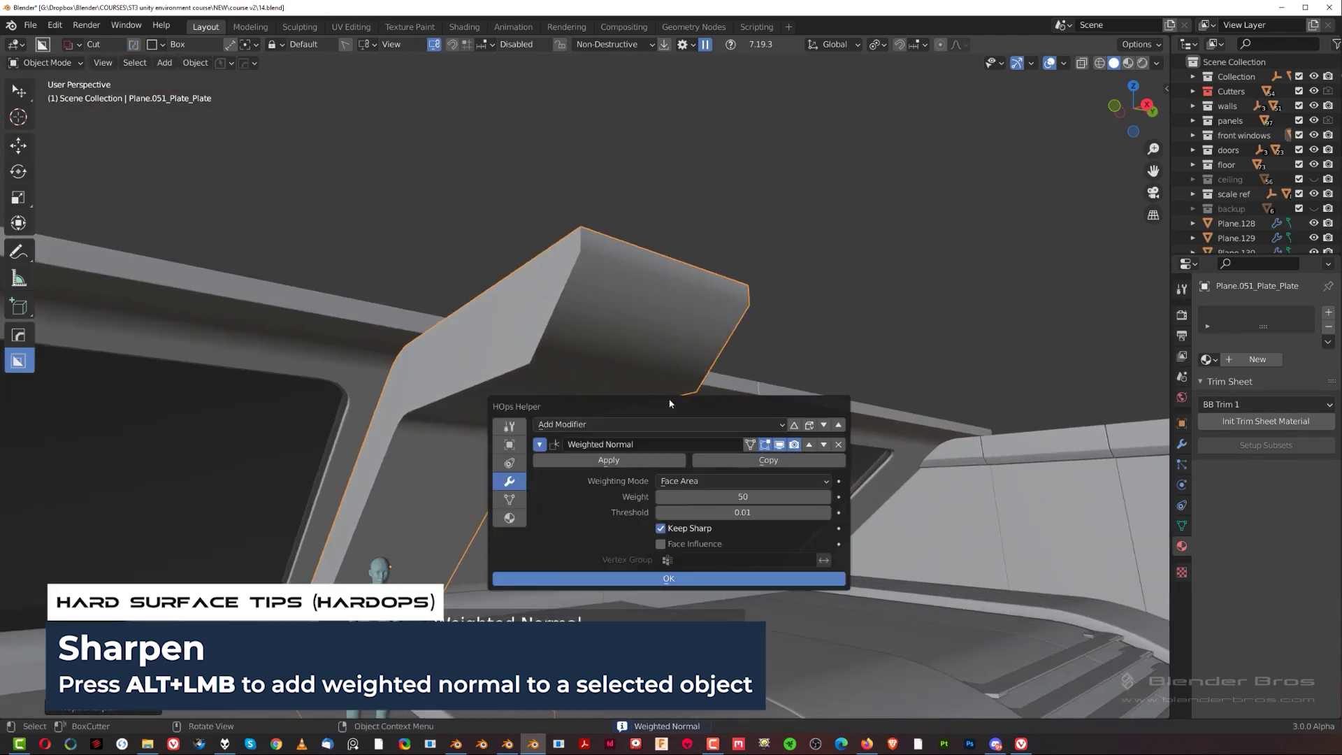
Add a HardOps bevel to the beam with an offset of about 0.051 m and one segment.
{"action": "key", "text": "q"}
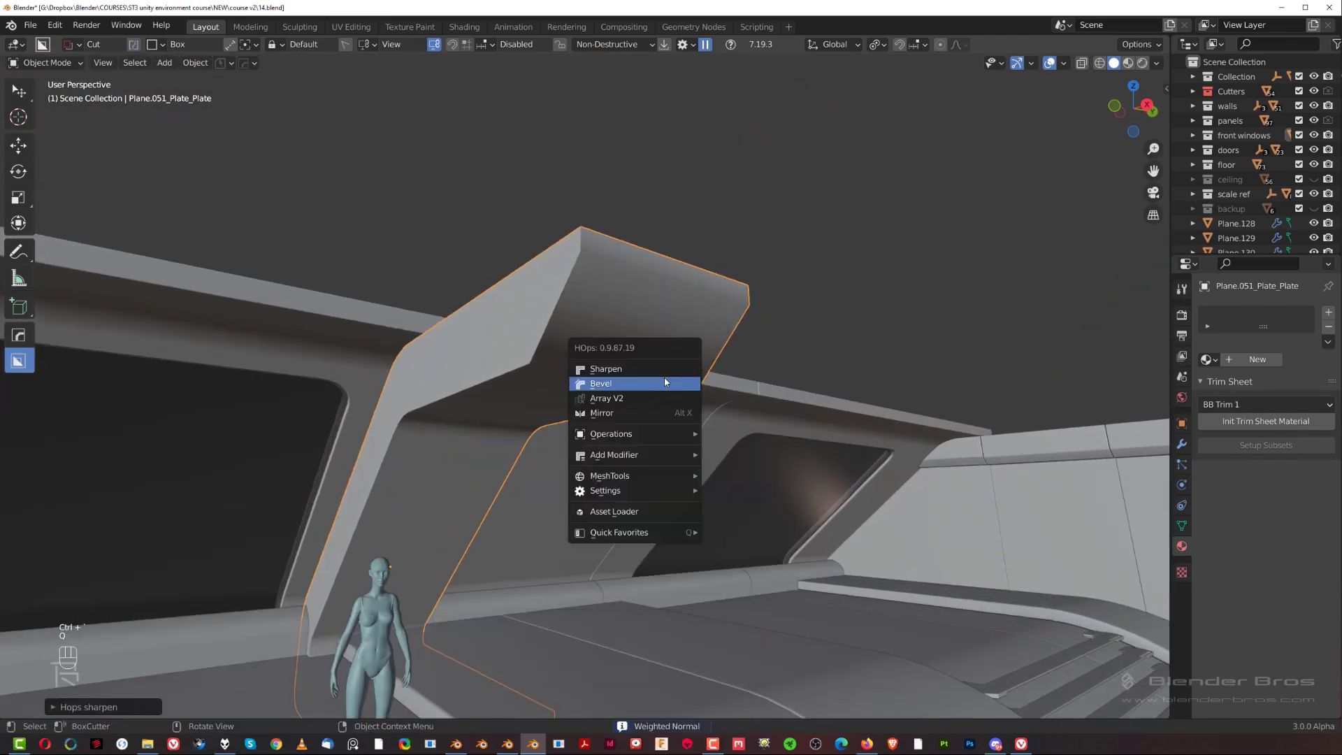
{"action": "left_click", "coordinate": [665, 383]}
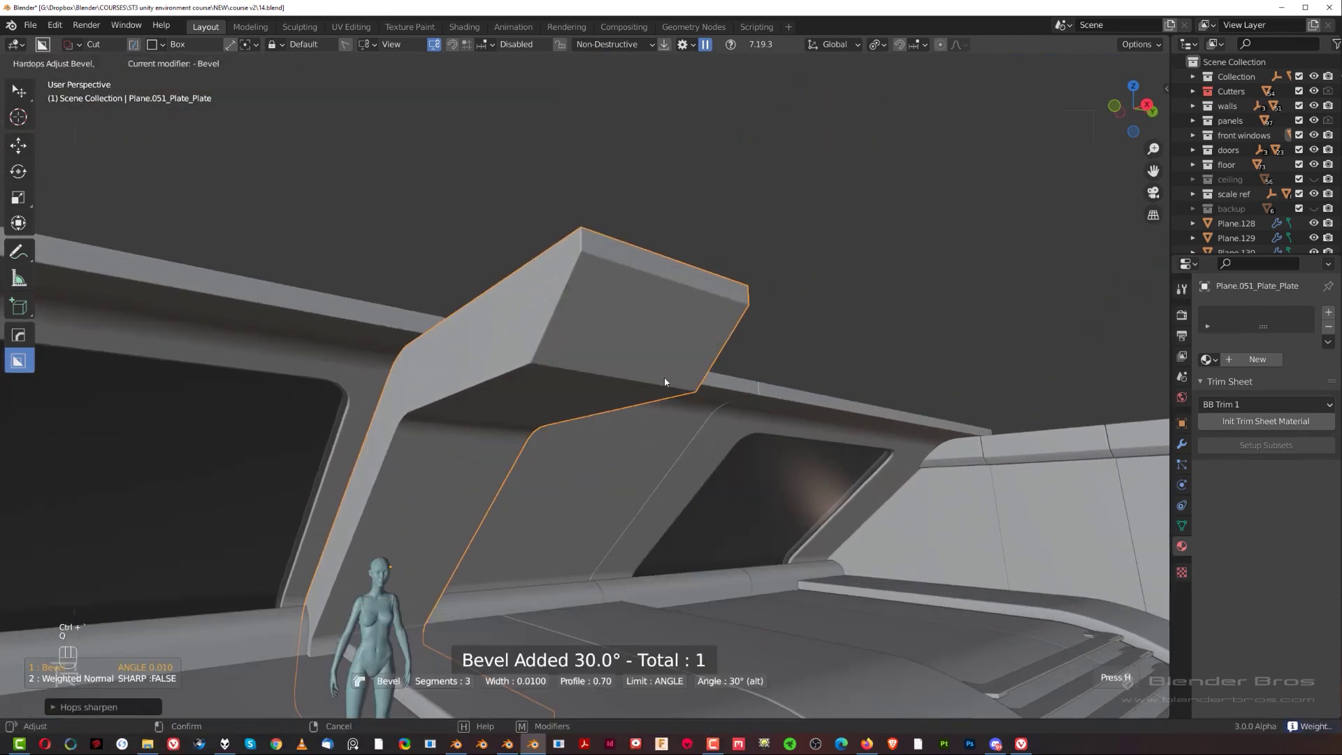
{"action": "left_click", "coordinate": [624, 394]}
{"action": "middle_click_drag", "start_coordinate": [623, 392], "coordinate": [634, 481]}
{"action": "scroll", "coordinate": [634, 481], "scroll_direction": "up", "scroll_amount": 5}
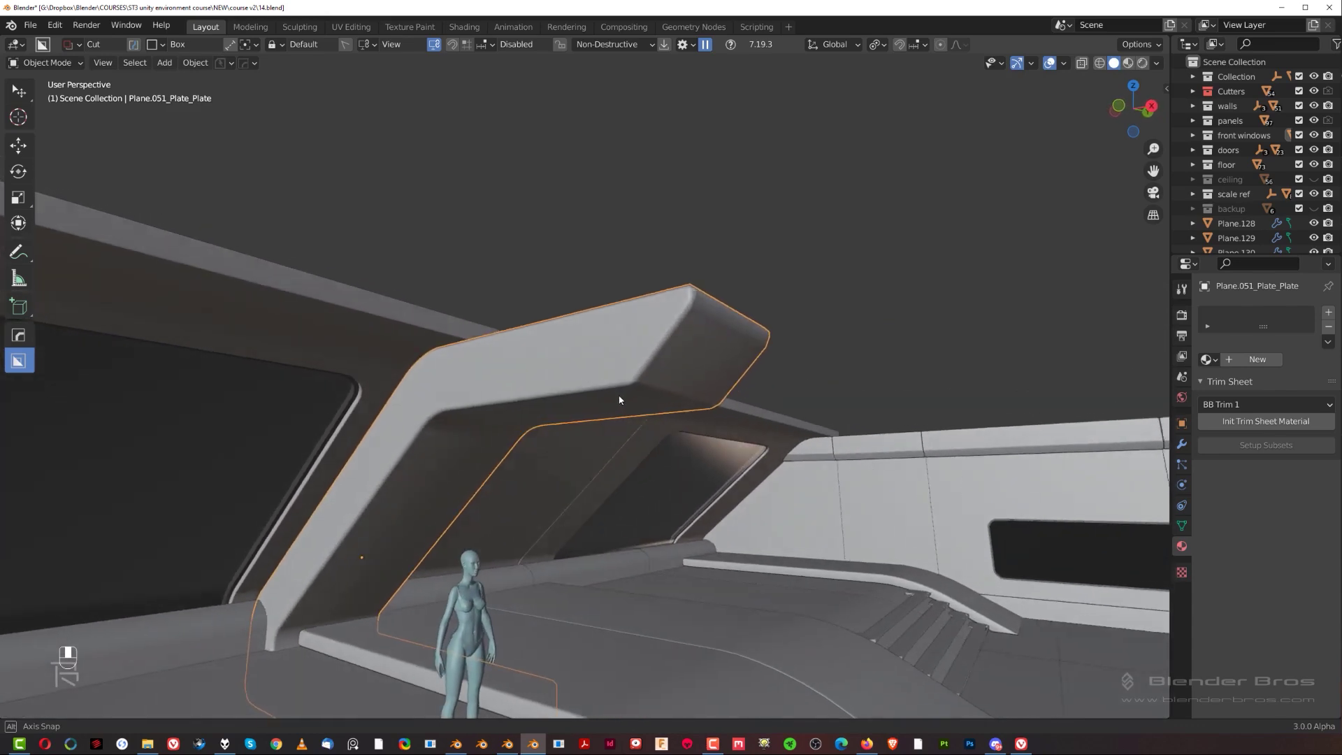
{"action": "scroll", "coordinate": [619, 400], "scroll_direction": "up", "scroll_amount": 2}
{"action": "middle_click_drag", "start_coordinate": [504, 349], "coordinate": [635, 366]}
Remove the beam's Weighted Normal modifier and enable Harden Normals on its Bevel modifier.
{"action": "key", "text": "ctrl+grave"}
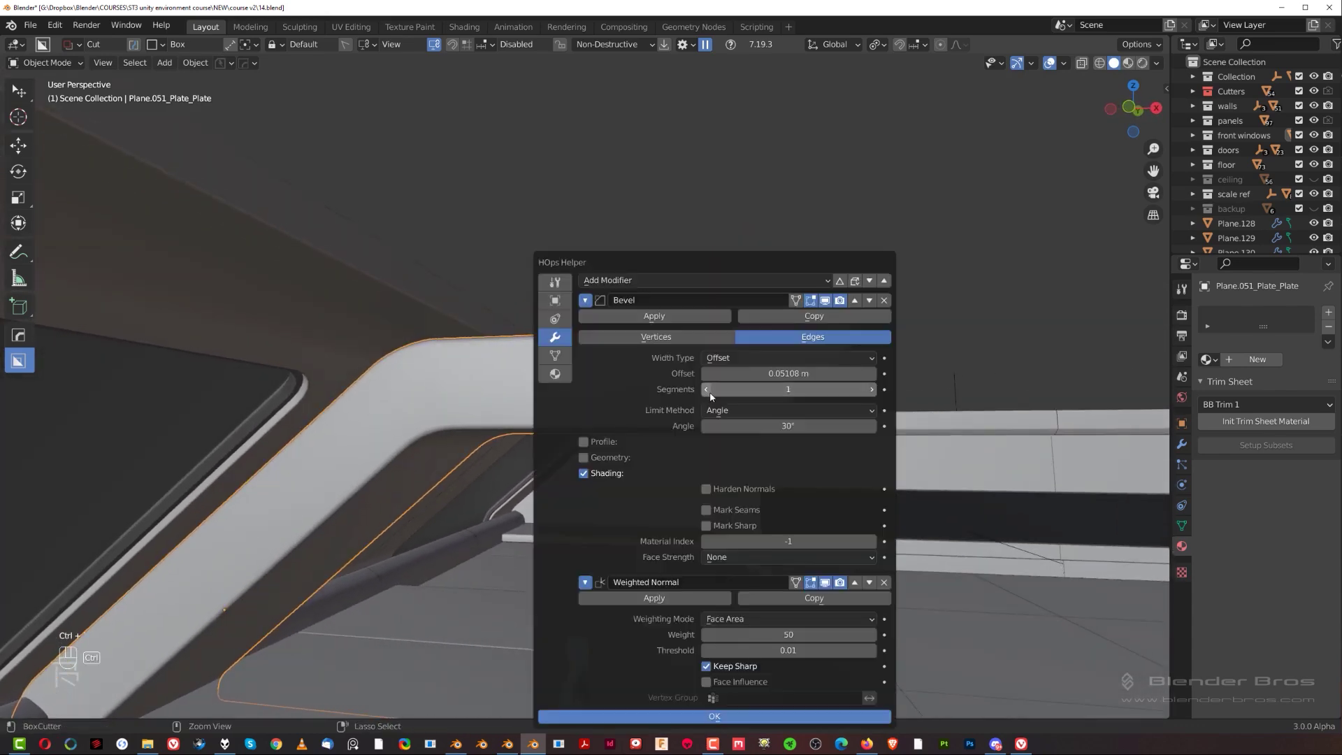
{"action": "left_click", "coordinate": [884, 582]}
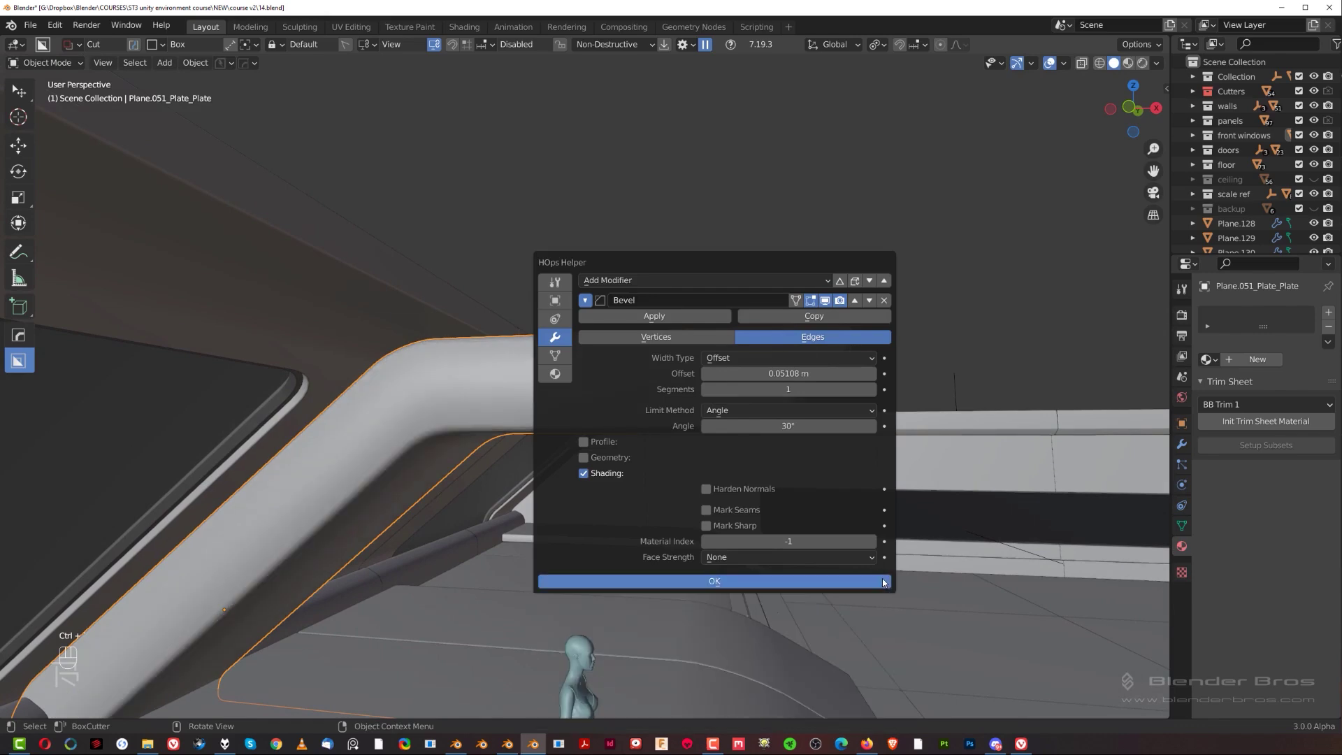
{"action": "left_click", "coordinate": [729, 491]}
Cut a loop along the middle of the beam and bevel it into a wide central band.
{"action": "mouse_move", "coordinate": [515, 458]}
{"action": "middle_mouse_down"}
{"action": "mouse_move", "coordinate": [547, 463]}
{"action": "mouse_move", "coordinate": [463, 451]}
{"action": "mouse_move", "coordinate": [575, 383]}
{"action": "mouse_move", "coordinate": [605, 485]}
{"action": "mouse_move", "coordinate": [567, 401]}
{"action": "middle_mouse_up"}
{"action": "scroll", "coordinate": [463, 451], "scroll_direction": "up", "scroll_amount": 3}
{"action": "key", "text": "Tab"}
{"action": "left_click", "coordinate": [695, 285]}
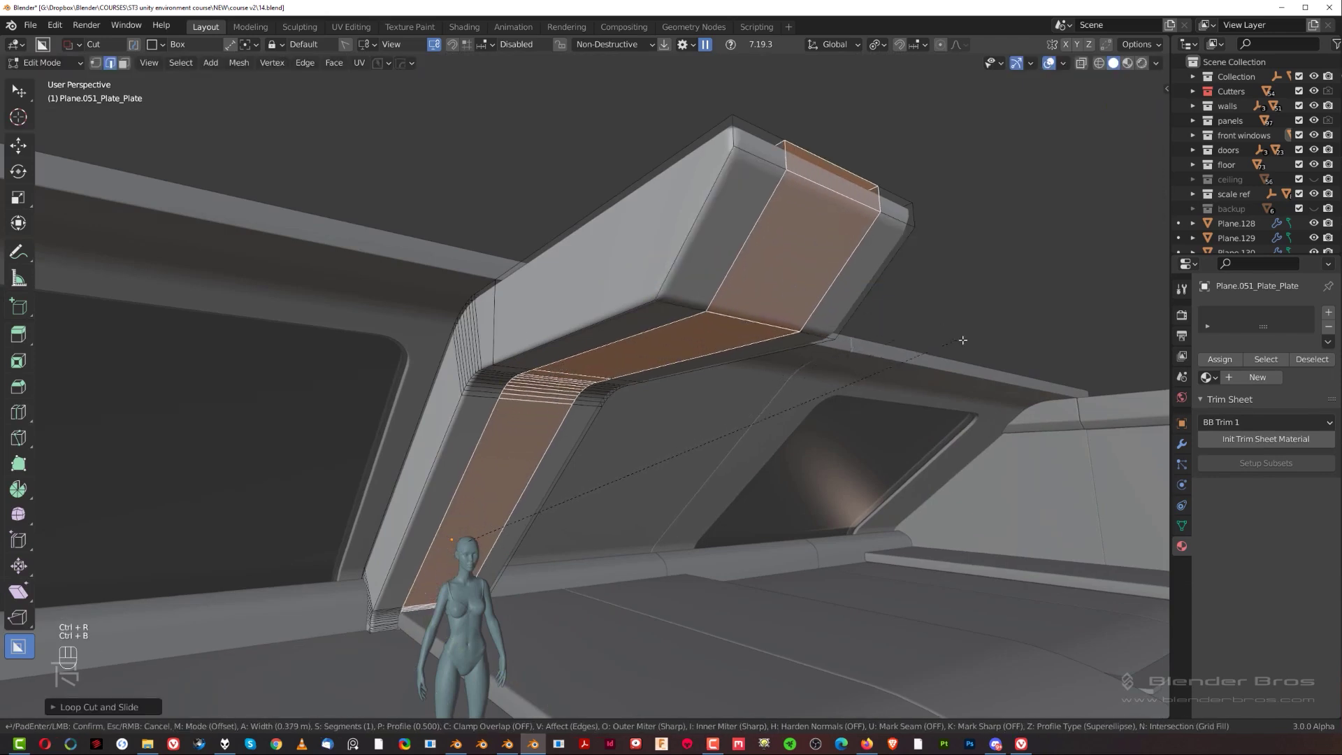
{"action": "left_click", "coordinate": [150, 104]}
Select the boundary loops of the central band and bevel them into two narrow strips along the beam.
{"action": "left_click", "coordinate": [179, 64]}
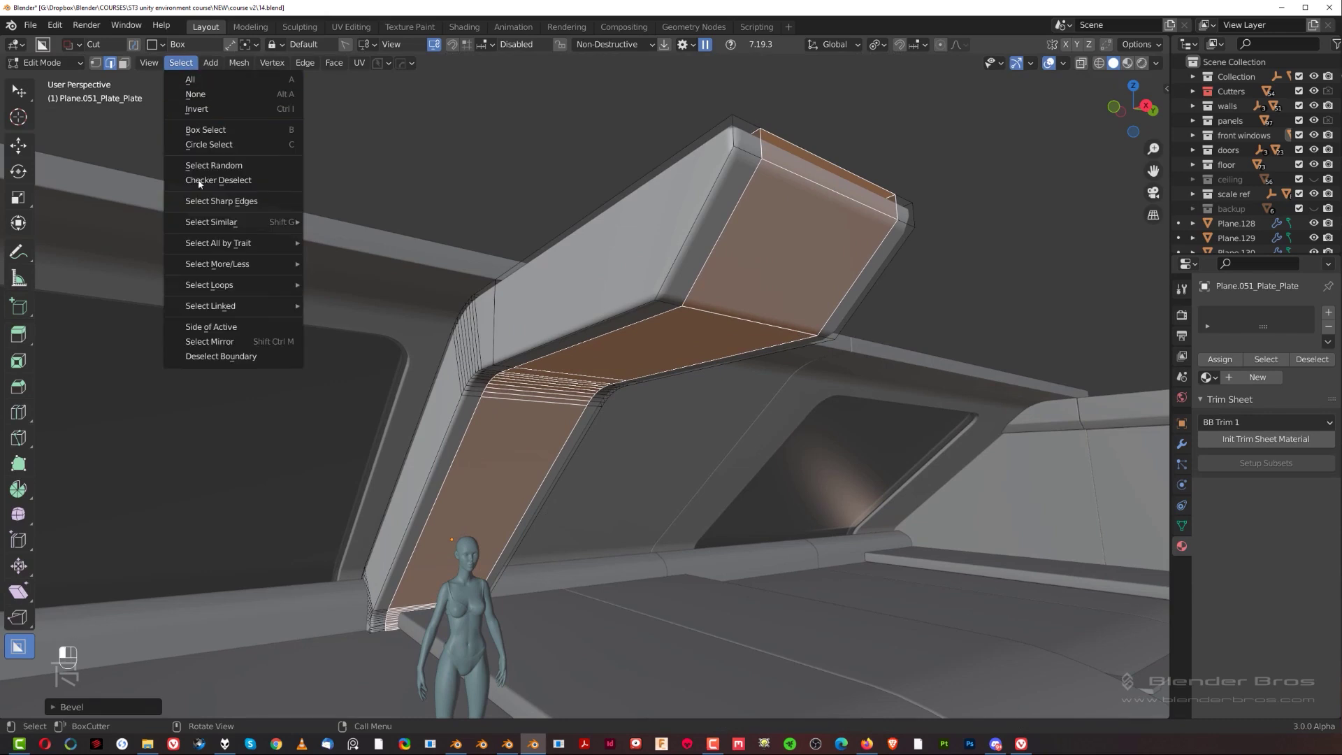
{"action": "left_click", "coordinate": [362, 333]}
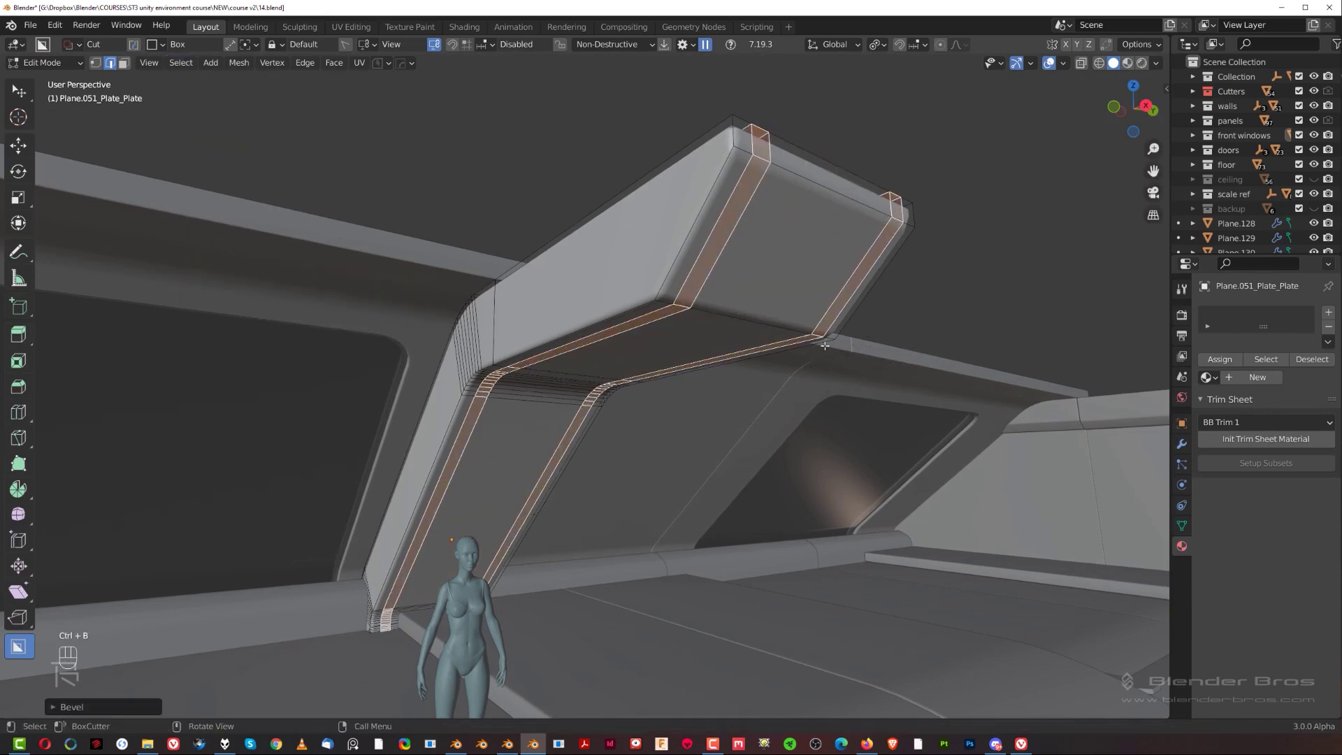
Remove the Bevel modifier from the support beam.
{"action": "left_click", "coordinate": [751, 176]}
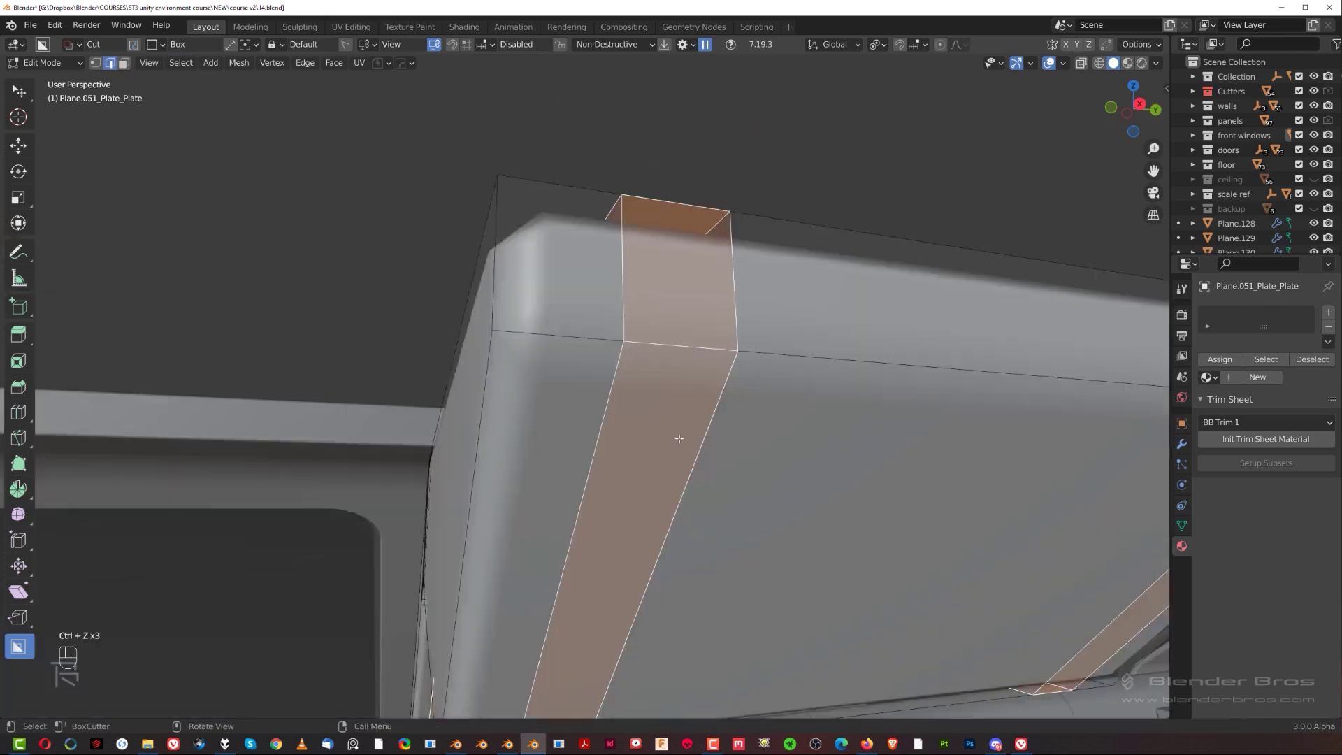
{"action": "key", "text": "ctrl+grave"}
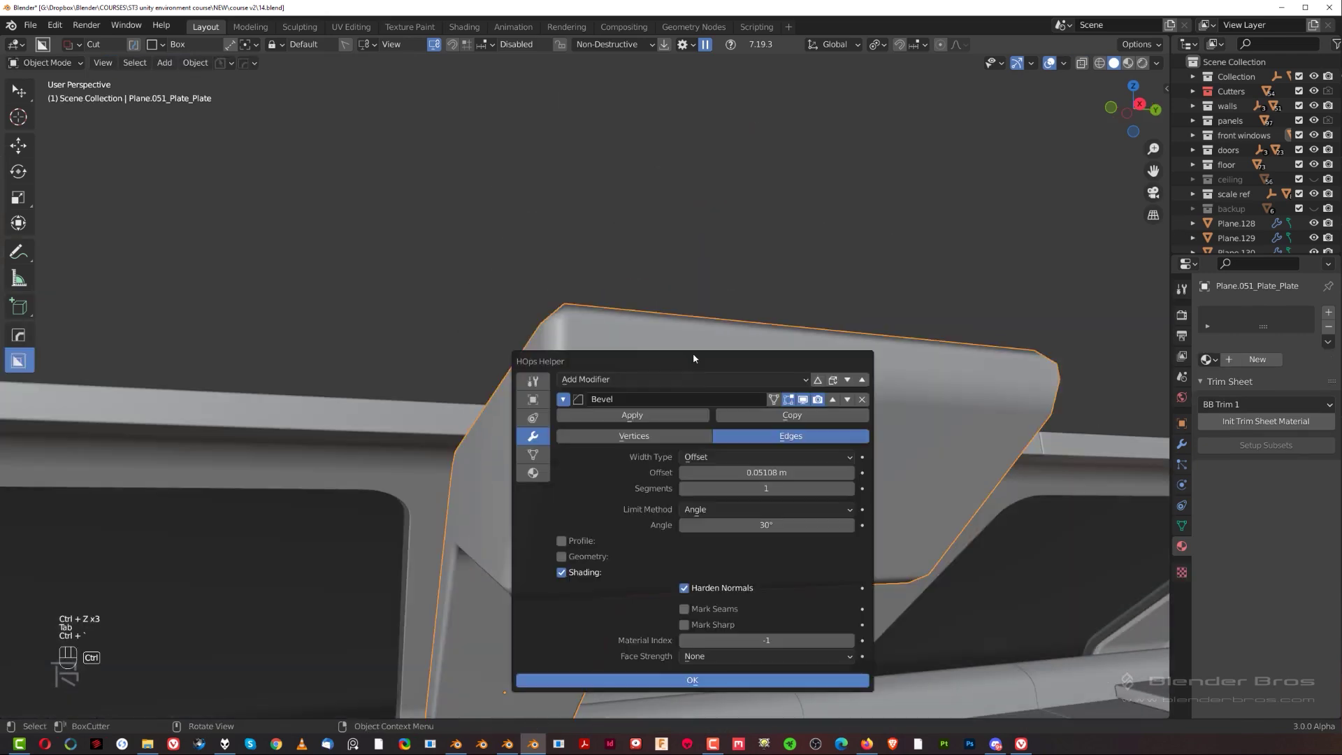
{"action": "left_click", "coordinate": [861, 399]}
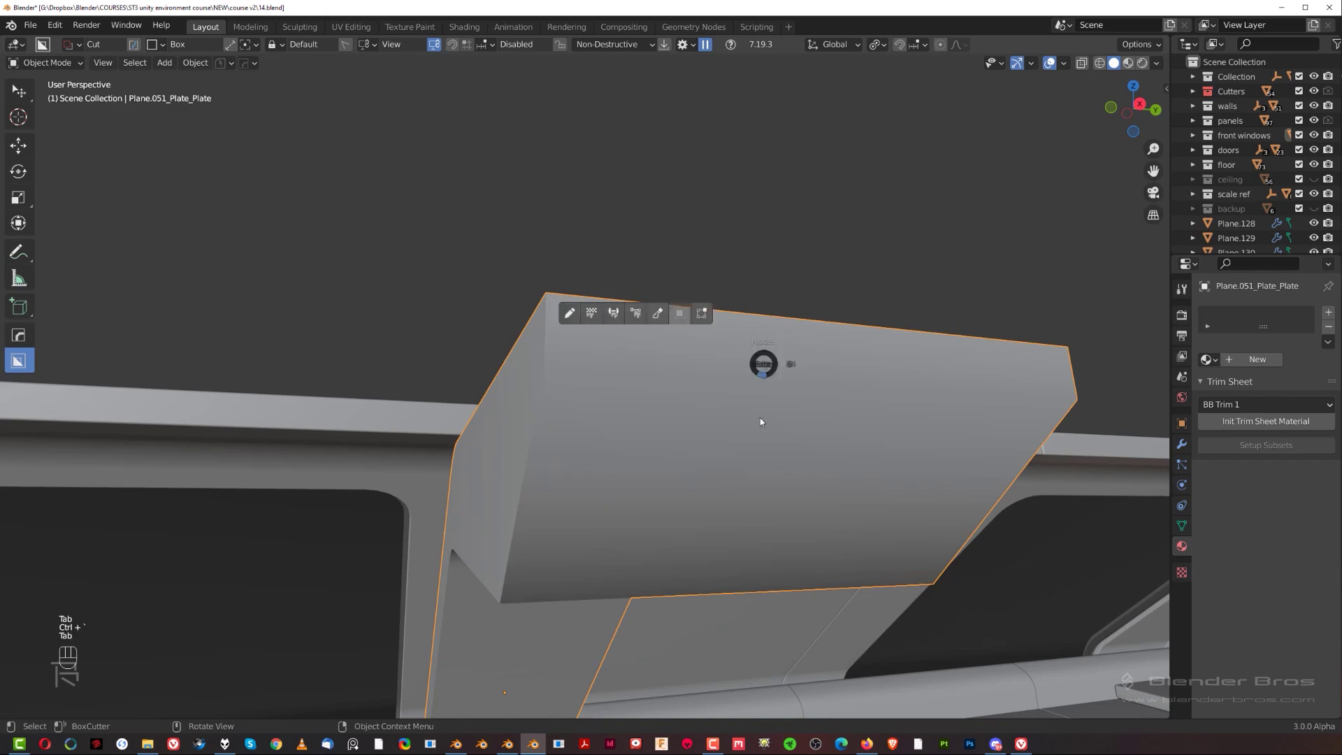
Turn the beam's two selected strip faces into recessed panel grooves with the HardOps EM_Macro.
{"action": "key", "text": "Tab"}
{"action": "key", "text": "q"}
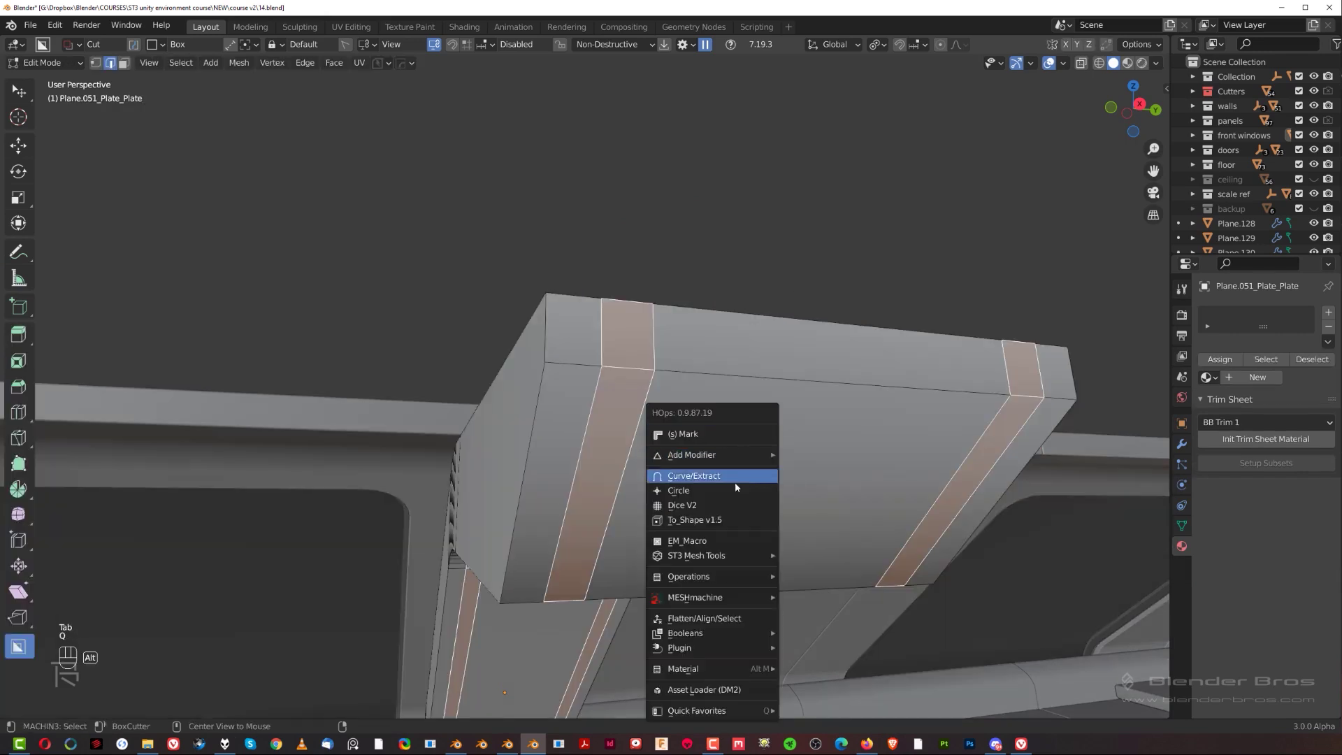
{"action": "left_click", "coordinate": [737, 540]}
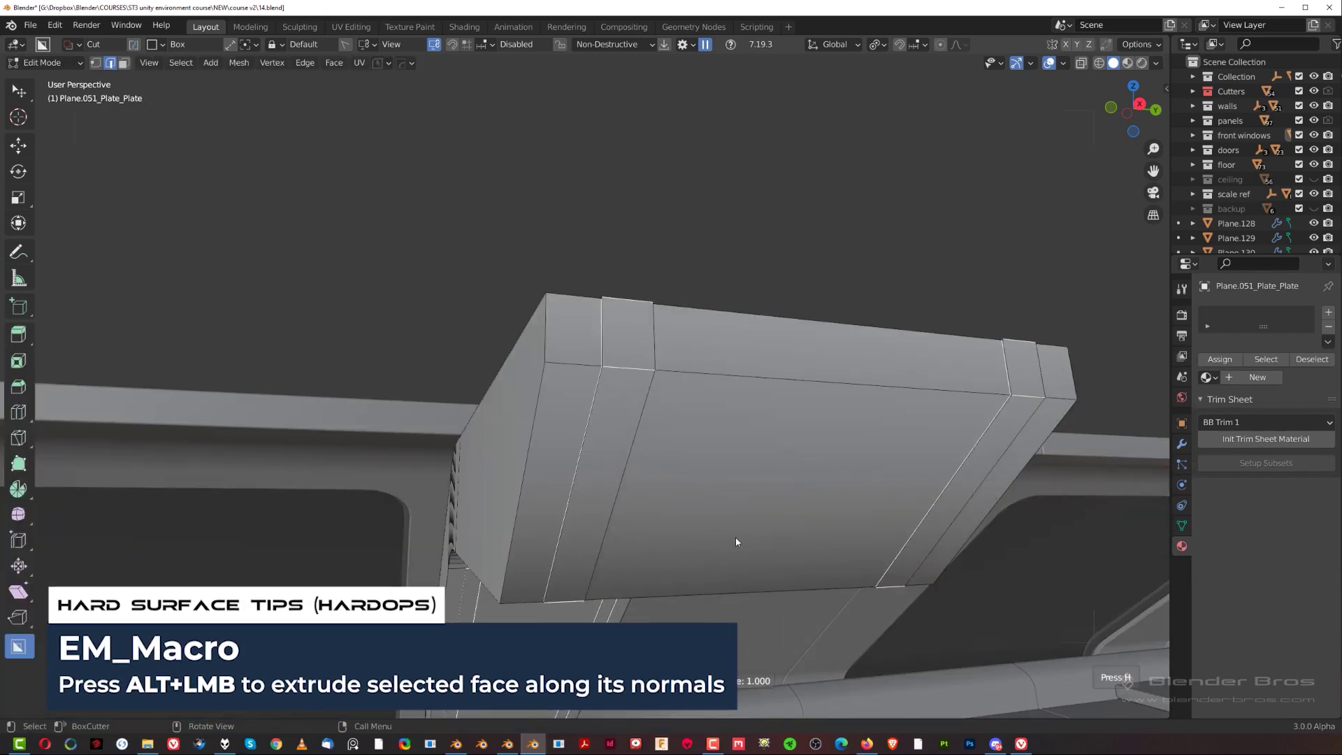
{"action": "left_click", "coordinate": [699, 531]}
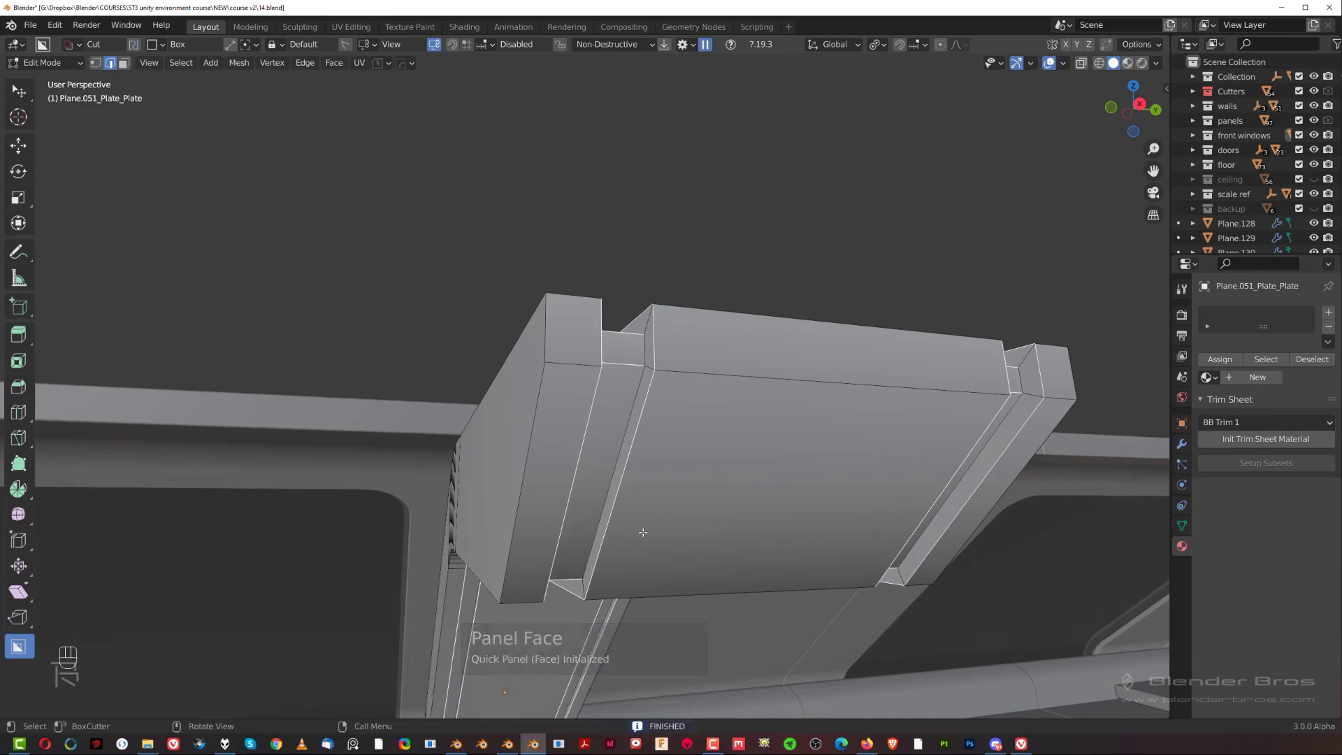
Add a one-segment HardOps bevel with an offset of about 0.014 m to the beam and enable Harden Normals.
{"action": "key", "text": "Tab"}
{"action": "key", "text": "q"}
{"action": "left_click", "coordinate": [642, 436]}
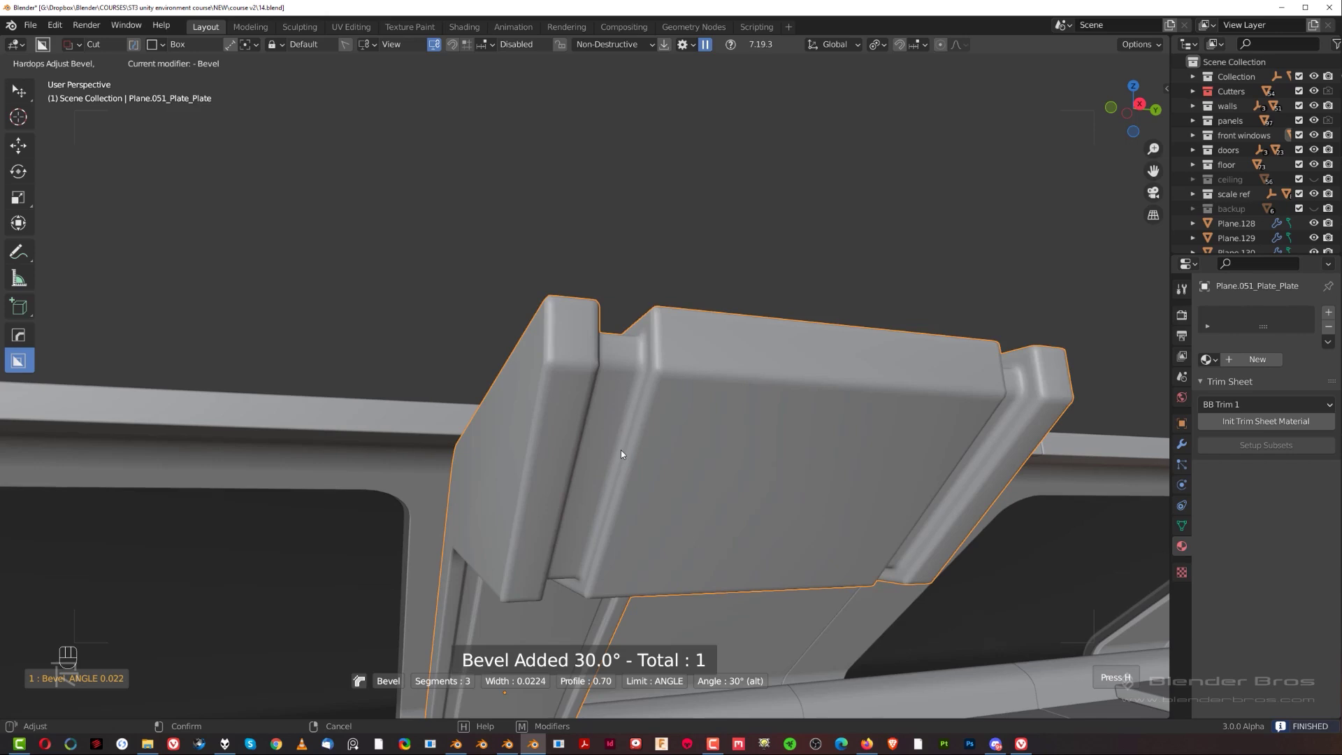
{"action": "scroll", "coordinate": [621, 450], "scroll_direction": "down", "scroll_amount": 2}
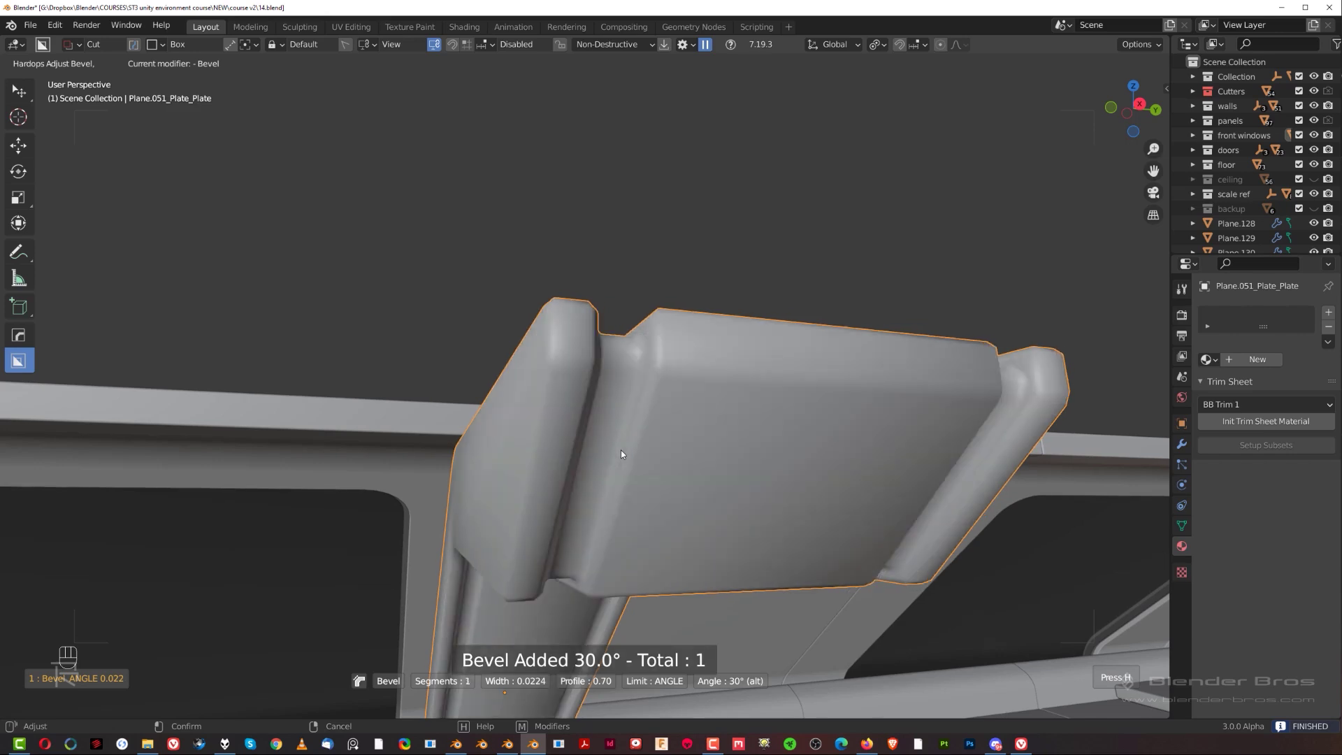
{"action": "left_click", "coordinate": [661, 457]}
{"action": "key", "text": "ctrl+grave"}
{"action": "left_click", "coordinate": [719, 625]}
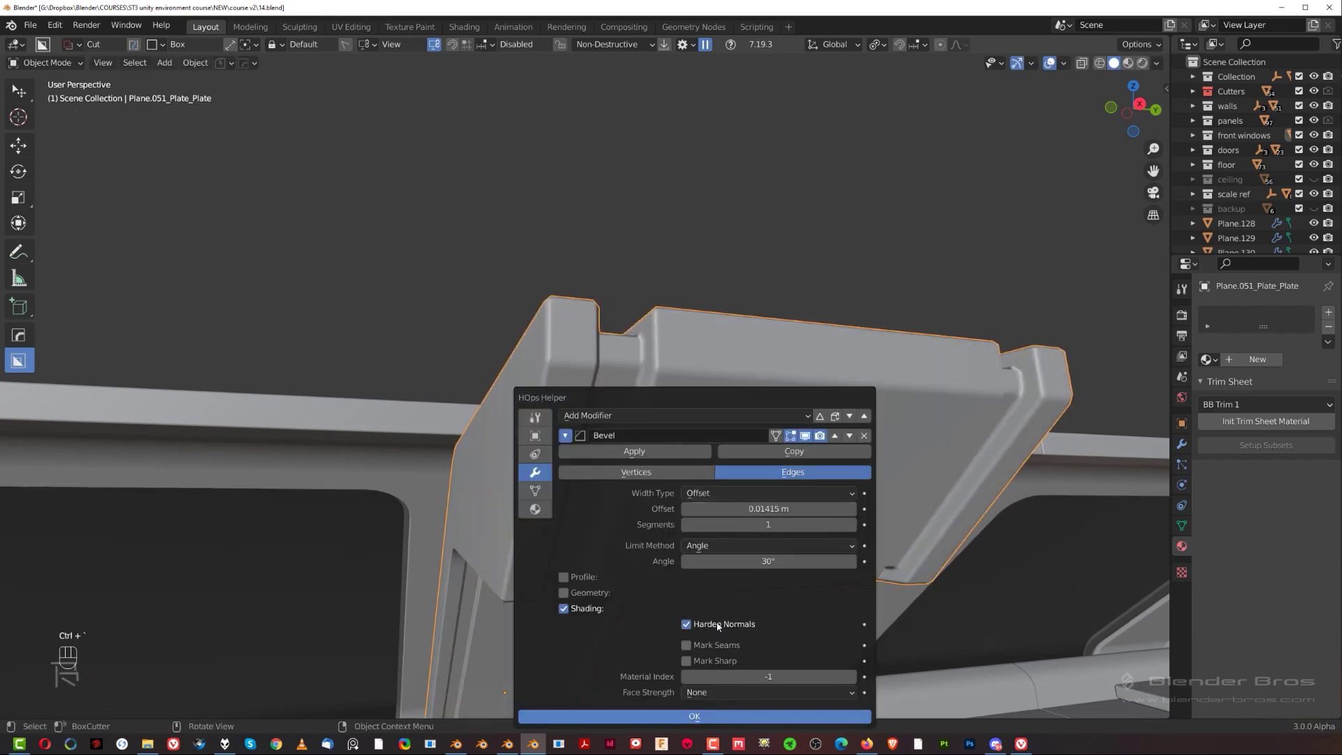
Duplicate the support beam and move the copy -7 m along Y, to the far side of the first window.
{"action": "middle_click_drag", "start_coordinate": [686, 319], "coordinate": [640, 403]}
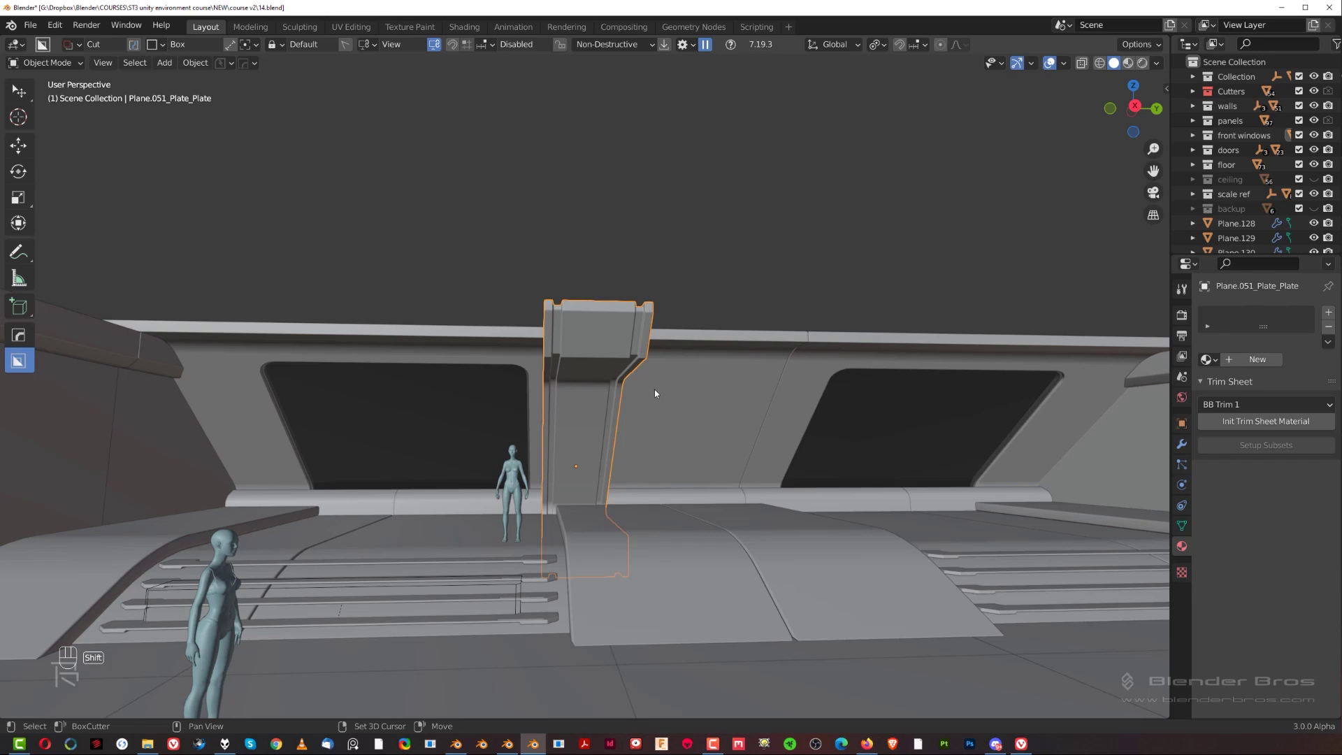
{"action": "key", "text": "shift+d"}
{"action": "key", "text": "y"}
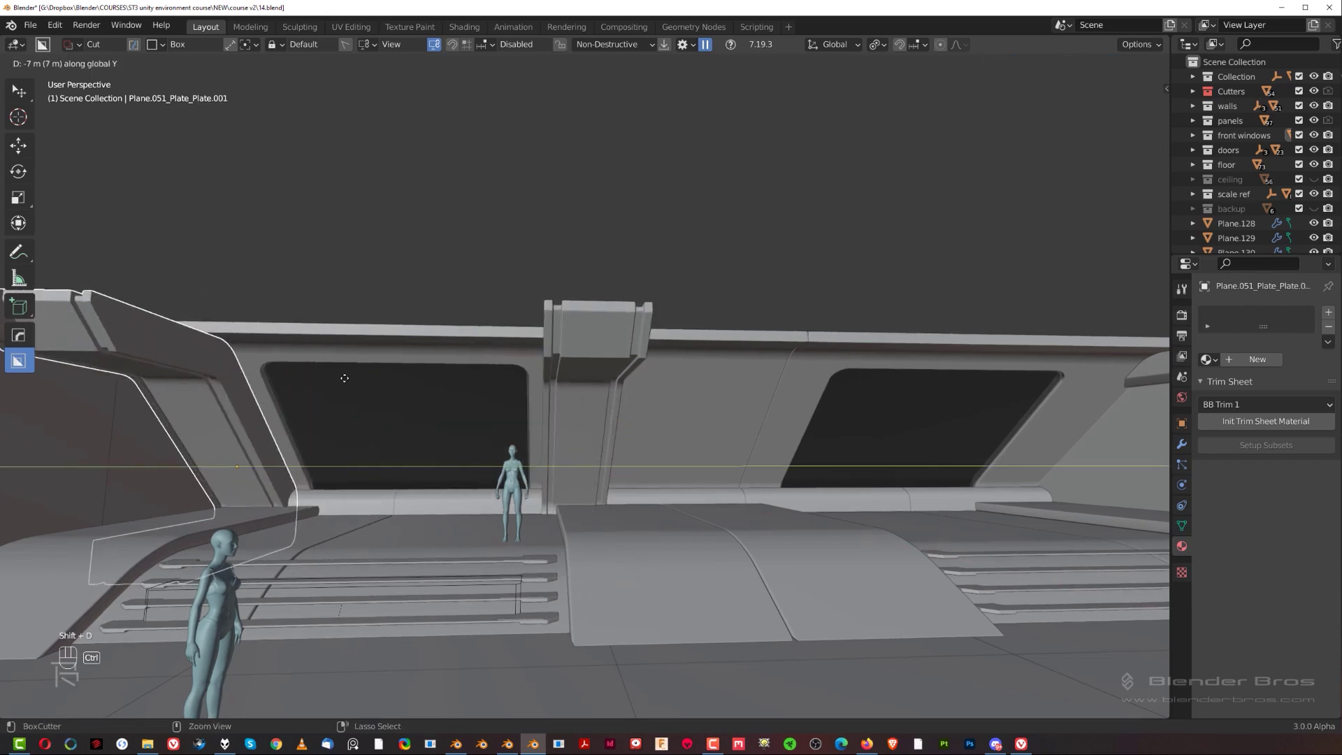
{"action": "left_click", "coordinate": [322, 377]}
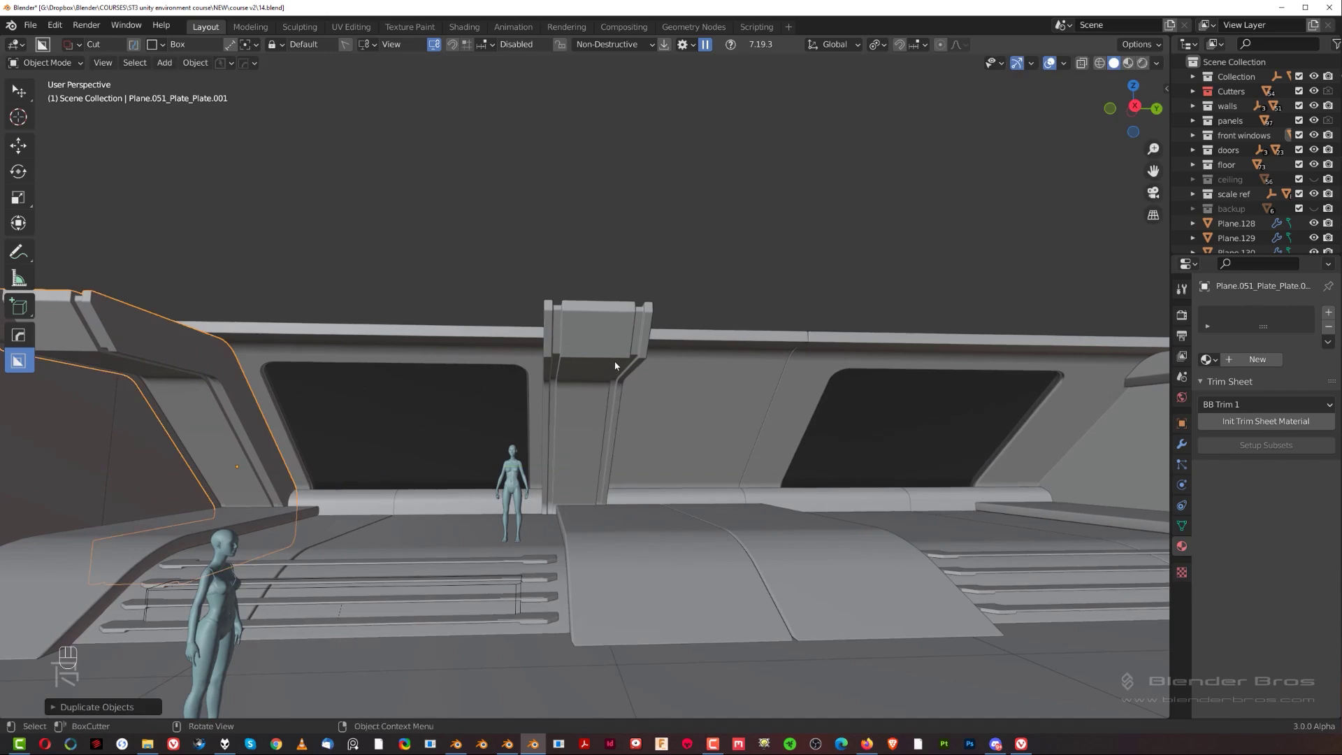
Duplicate the middle support beam along positive Y so the copy stands beside the second window.
{"action": "middle_click_drag", "start_coordinate": [554, 367], "coordinate": [426, 378], "text": "shift"}
{"action": "key", "text": "shift+d"}
{"action": "key", "text": "y"}
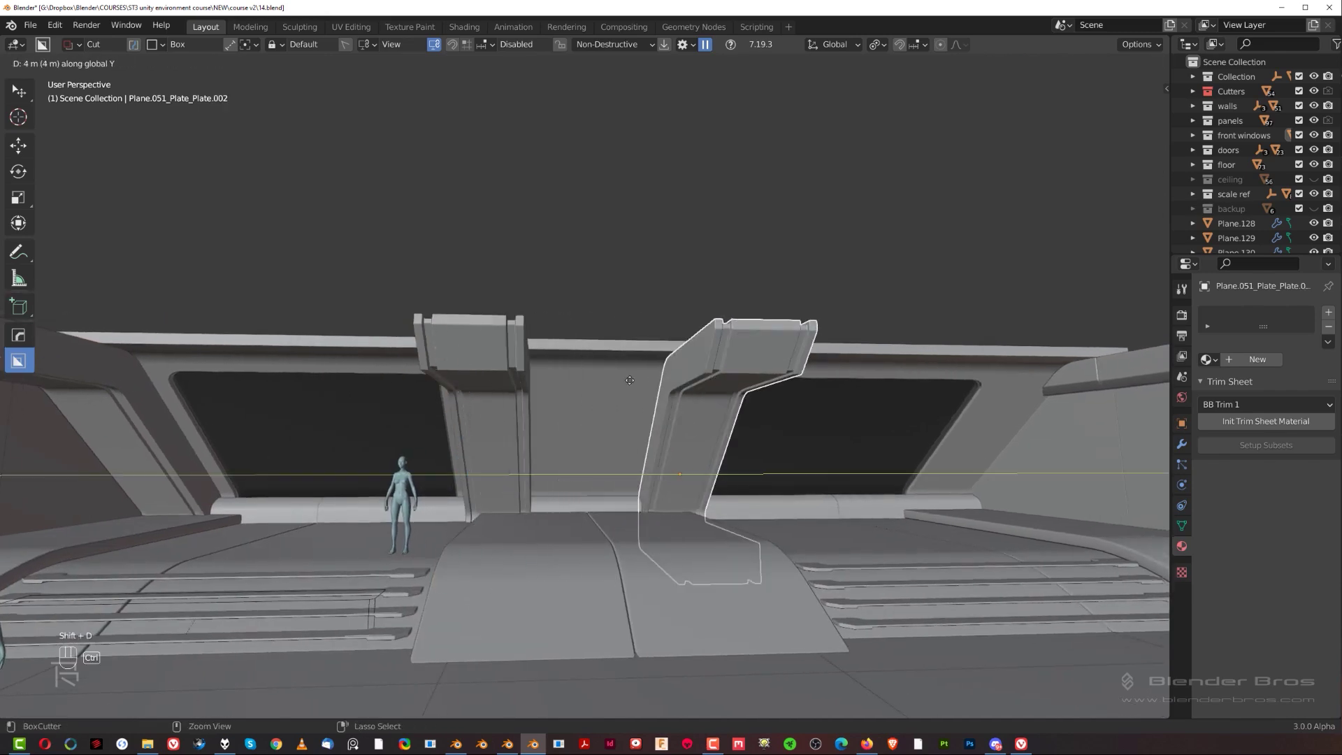
{"action": "left_click", "coordinate": [653, 380]}
Duplicate the beam beside the second window along positive Y to the end of the window wall.
{"action": "middle_click_drag", "start_coordinate": [653, 379], "coordinate": [582, 390]}
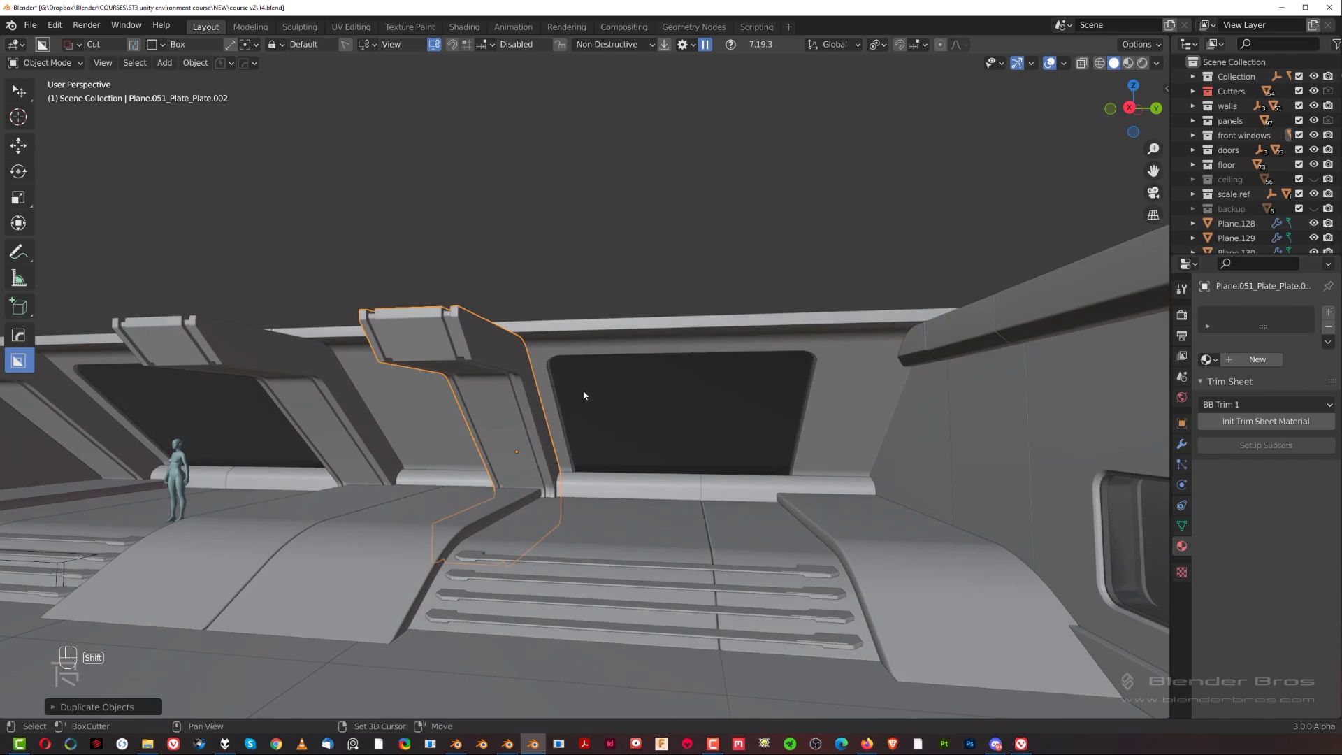
{"action": "key", "text": "shift+d"}
{"action": "key", "text": "y"}
{"action": "left_click", "coordinate": [937, 442]}
Duplicate a support beam and move the copy -22 m along Y, outside the room beside the spare modular pieces.
{"action": "middle_click_drag", "start_coordinate": [936, 442], "coordinate": [445, 414]}
{"action": "left_click", "coordinate": [392, 412]}
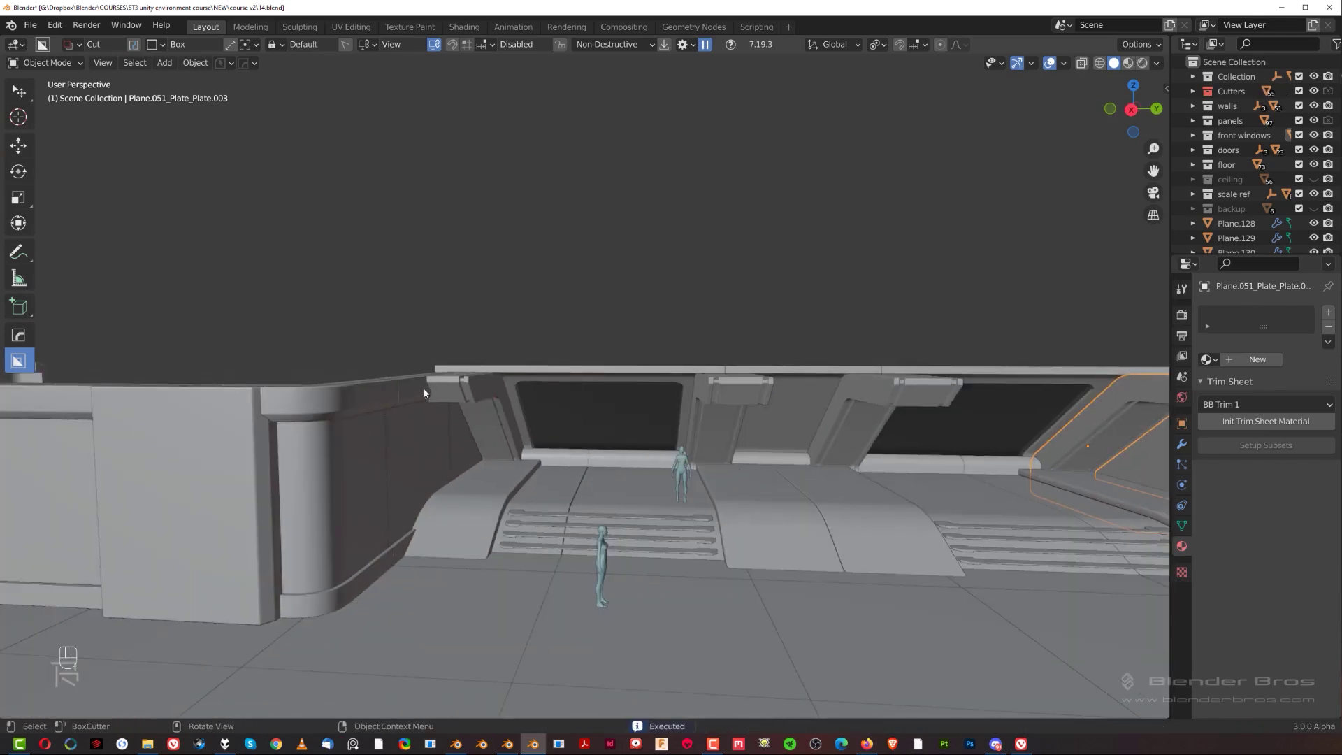
{"action": "key", "text": "KP_7"}
{"action": "key", "text": "KP_5"}
{"action": "scroll", "coordinate": [605, 489], "scroll_direction": "down", "scroll_amount": 6}
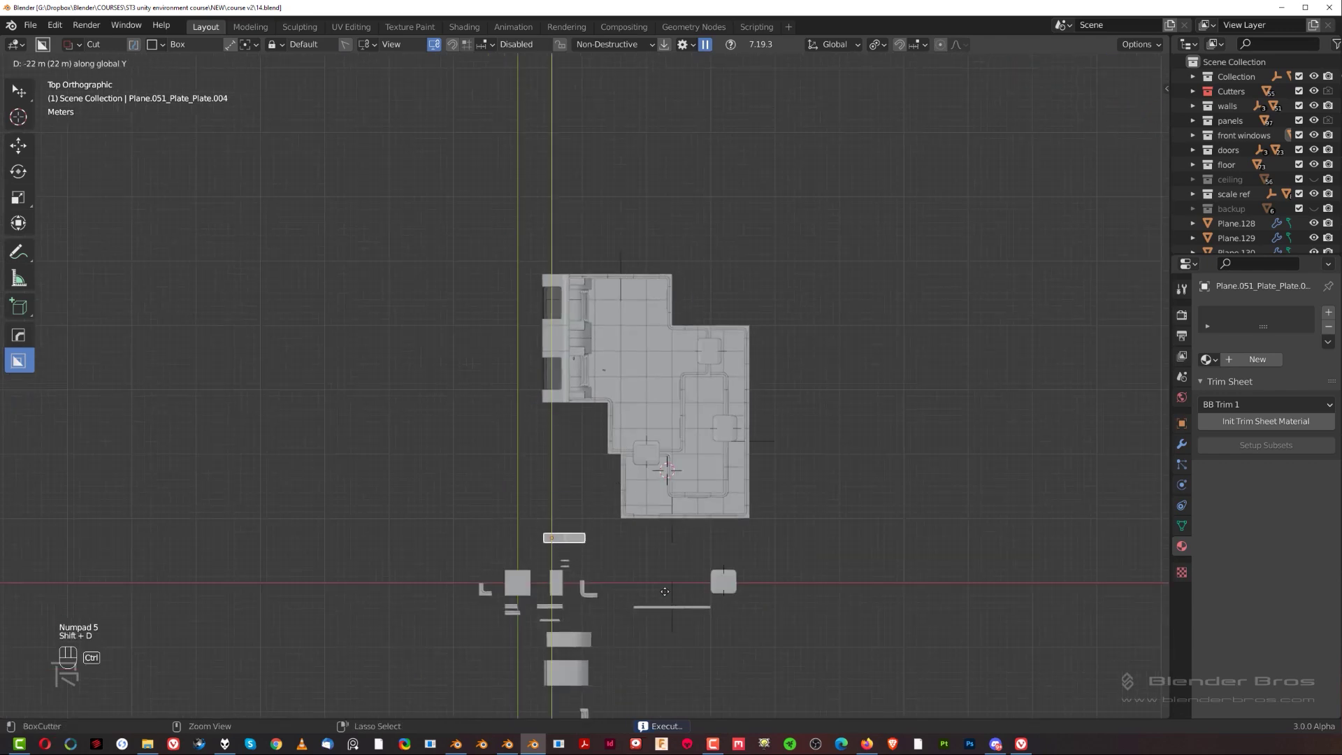
{"action": "left_click", "coordinate": [665, 592]}
{"action": "scroll", "coordinate": [635, 552], "scroll_direction": "up", "scroll_amount": 3}
Show the ceiling collection and examine the support beams and window wall from inside the room.
{"action": "middle_click_drag", "start_coordinate": [636, 552], "coordinate": [521, 307]}
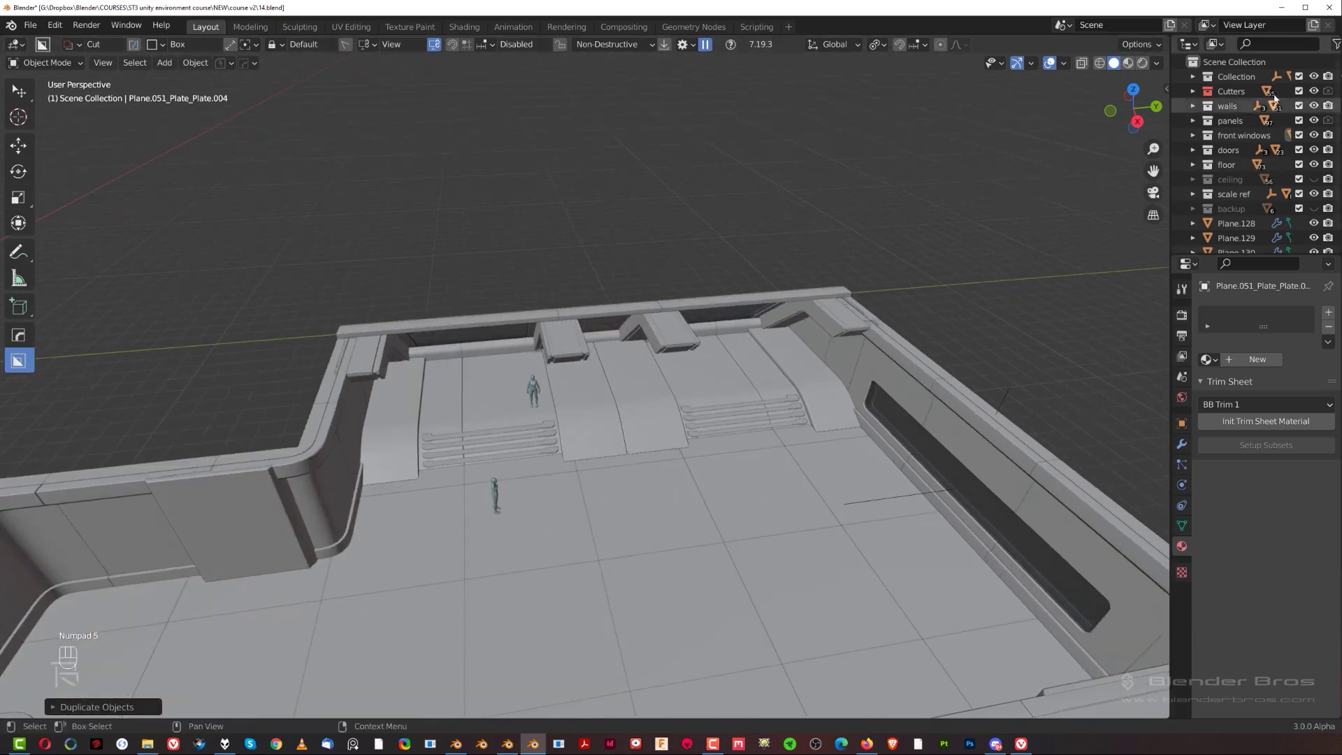
{"action": "left_click", "coordinate": [1313, 180]}
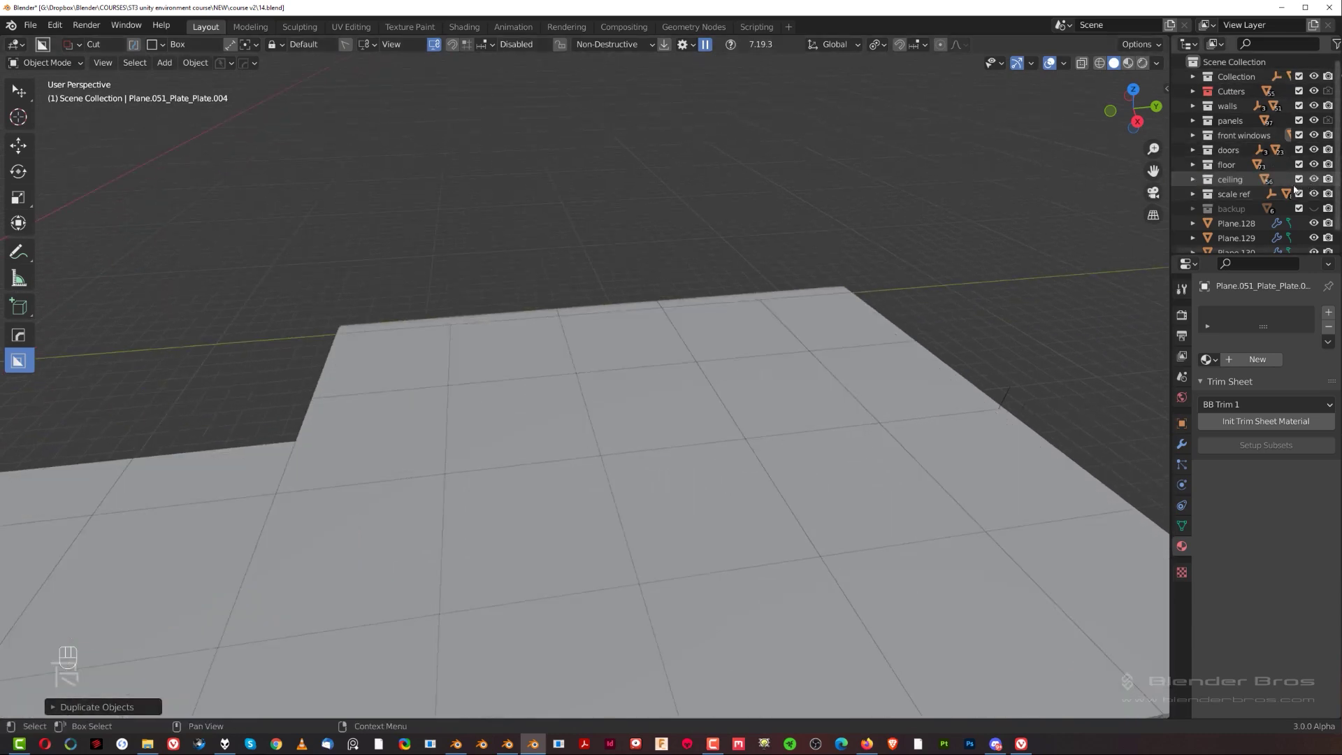
{"action": "scroll", "coordinate": [587, 481], "scroll_direction": "up", "scroll_amount": 3}
{"action": "middle_click_drag", "start_coordinate": [587, 481], "coordinate": [635, 446]}
{"action": "scroll", "coordinate": [521, 276], "scroll_direction": "up", "scroll_amount": 2}
{"action": "scroll", "coordinate": [521, 275], "scroll_direction": "up", "scroll_amount": 1}
{"action": "middle_click_drag", "start_coordinate": [521, 275], "coordinate": [480, 355], "text": "shift"}
{"action": "scroll", "coordinate": [619, 434], "scroll_direction": "up", "scroll_amount": 3}
{"action": "scroll", "coordinate": [599, 335], "scroll_direction": "up", "scroll_amount": 2}
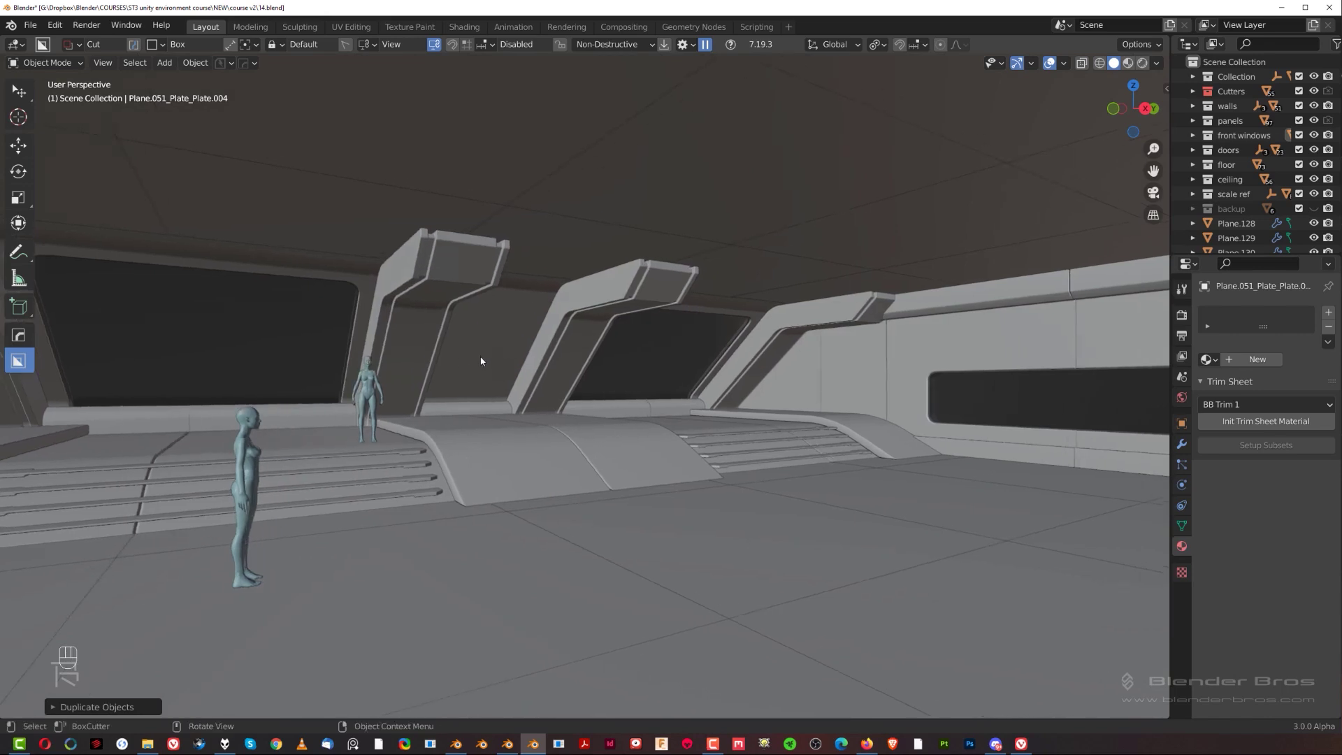
{"action": "scroll", "coordinate": [480, 355], "scroll_direction": "up", "scroll_amount": 2}
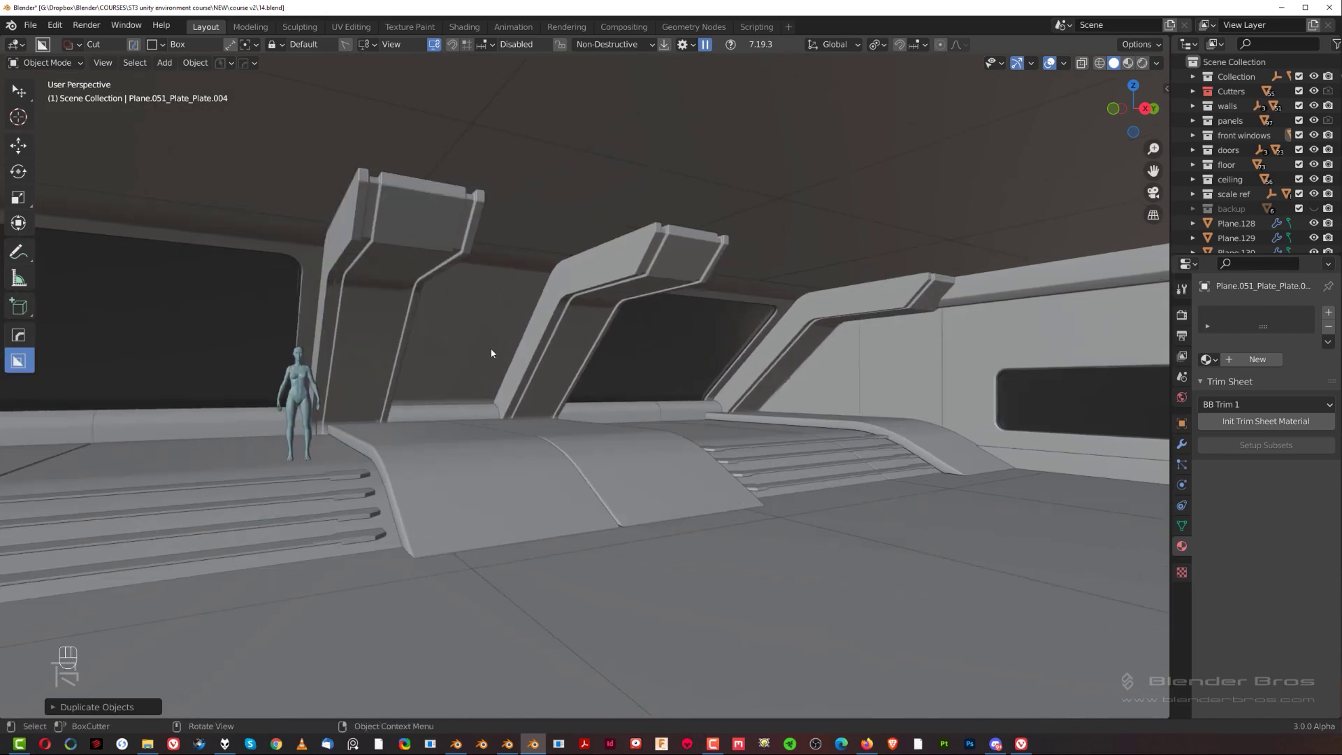
{"action": "scroll", "coordinate": [662, 363], "scroll_direction": "down", "scroll_amount": 2}
{"action": "middle_click_drag", "start_coordinate": [607, 343], "coordinate": [738, 363], "text": "shift"}
{"action": "scroll", "coordinate": [627, 378], "scroll_direction": "down", "scroll_amount": 1}
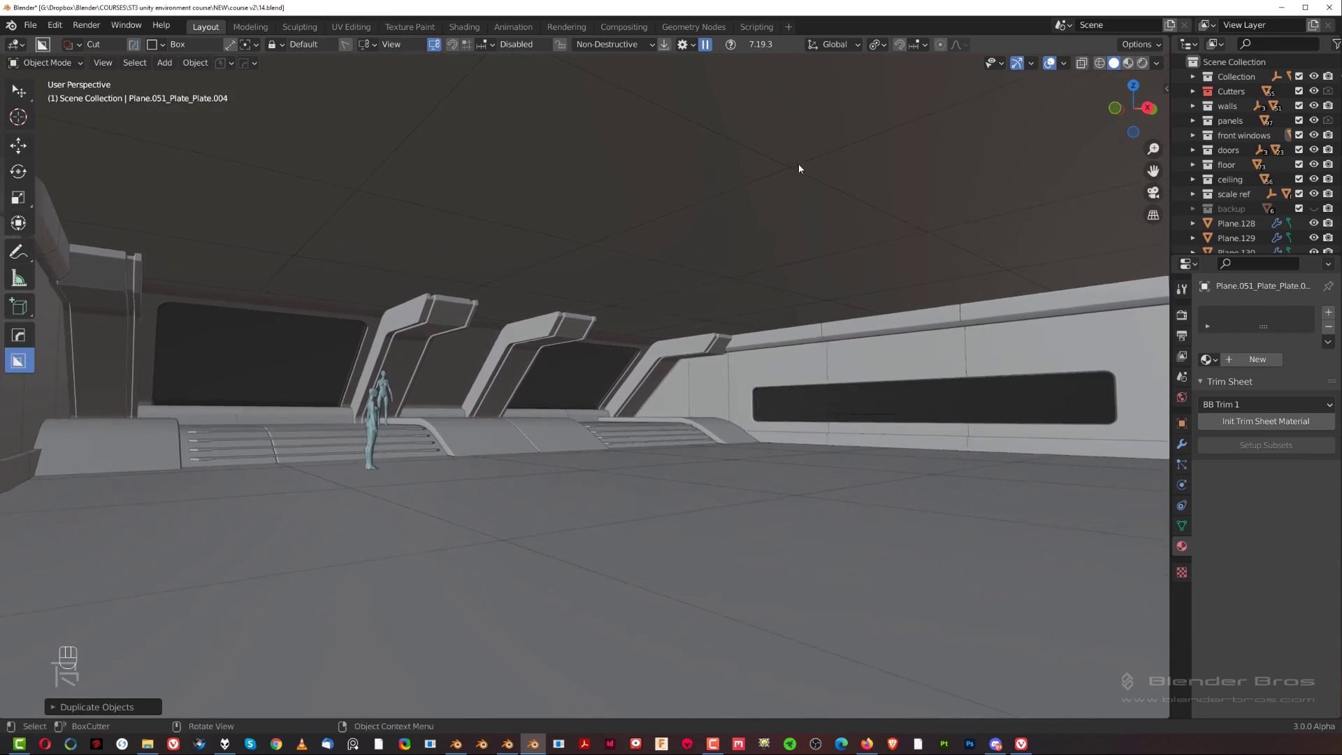
{"action": "middle_click_drag", "start_coordinate": [628, 265], "coordinate": [729, 304], "text": "shift"}
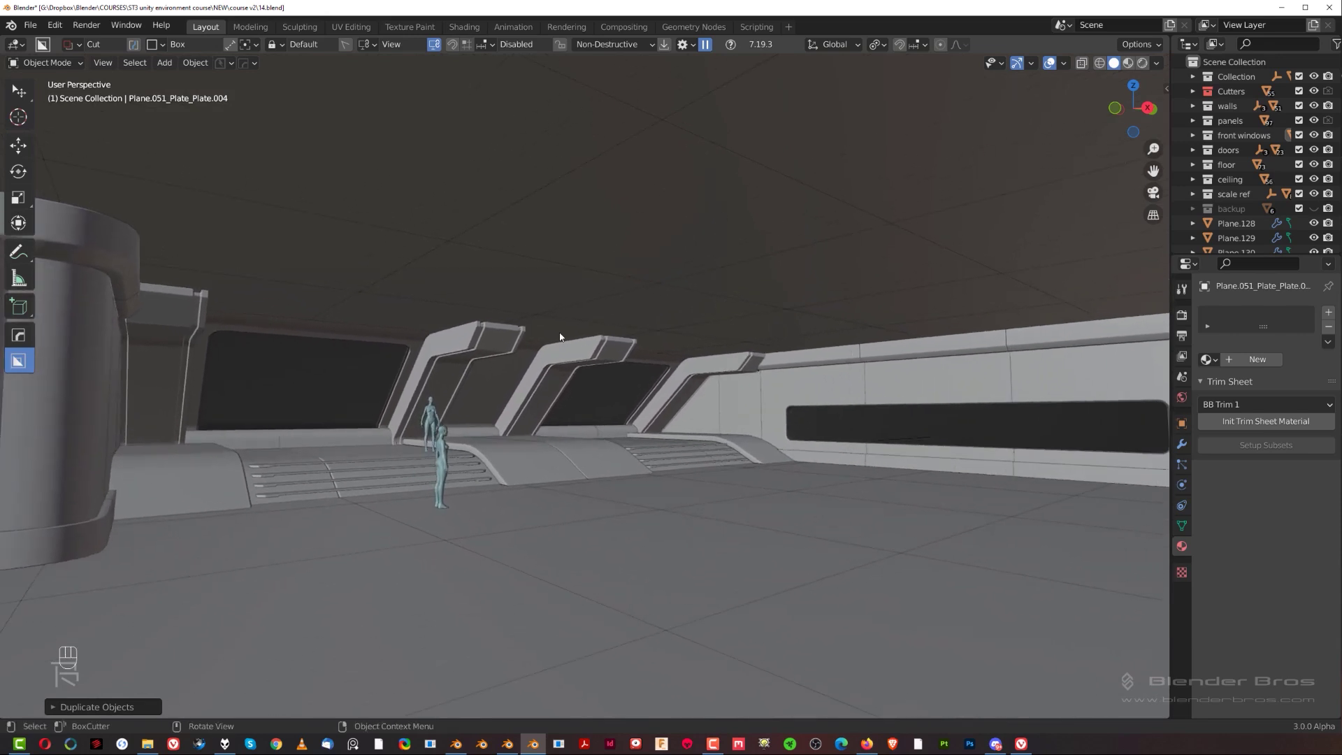
{"action": "middle_click_drag", "start_coordinate": [661, 360], "coordinate": [676, 361], "text": "shift"}
{"action": "scroll", "coordinate": [481, 378], "scroll_direction": "up", "scroll_amount": 3}
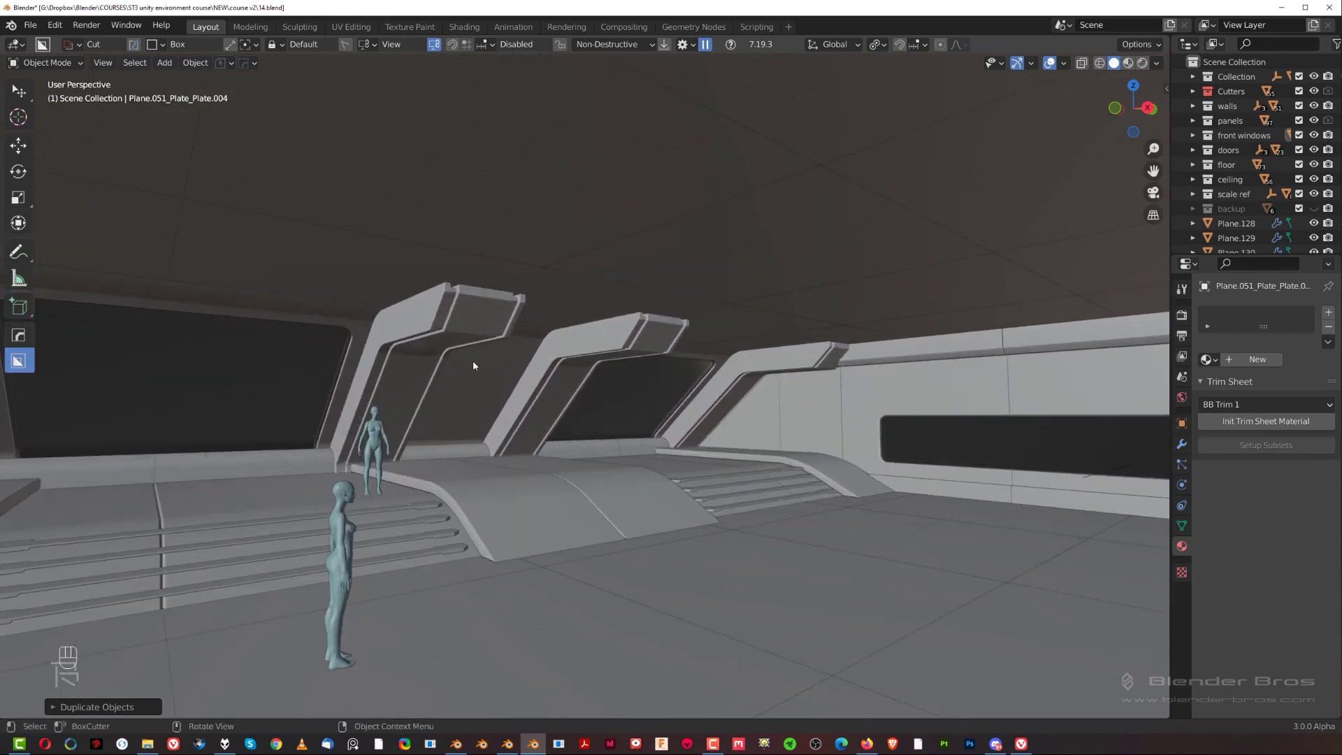
{"action": "middle_click_drag", "start_coordinate": [454, 358], "coordinate": [534, 400]}
{"action": "middle_click_drag", "start_coordinate": [296, 407], "coordinate": [271, 378], "text": "shift"}
Duplicate a floor tile and place the copy centred on the door frame, overlapping its front edge.
{"action": "left_click", "coordinate": [257, 370]}
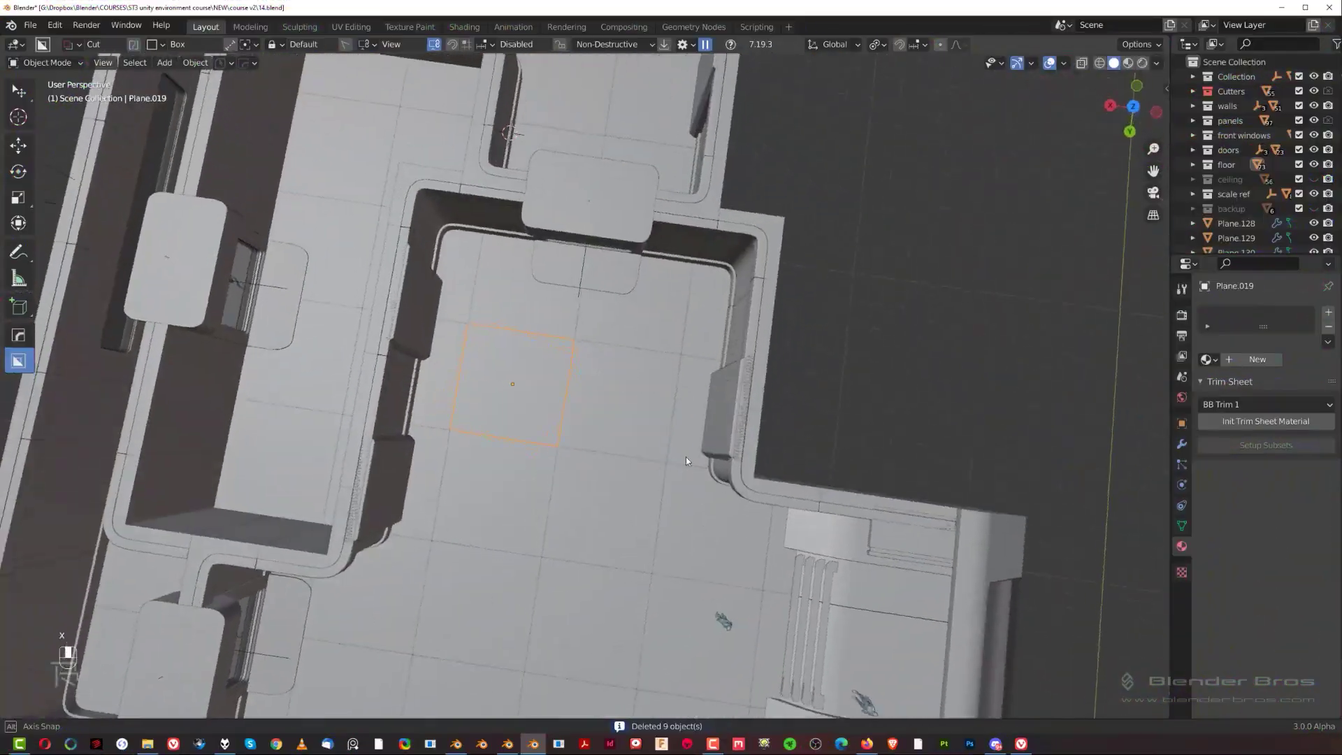
{"action": "key", "text": "KP_5"}
{"action": "scroll", "coordinate": [597, 384], "scroll_direction": "up", "scroll_amount": 3}
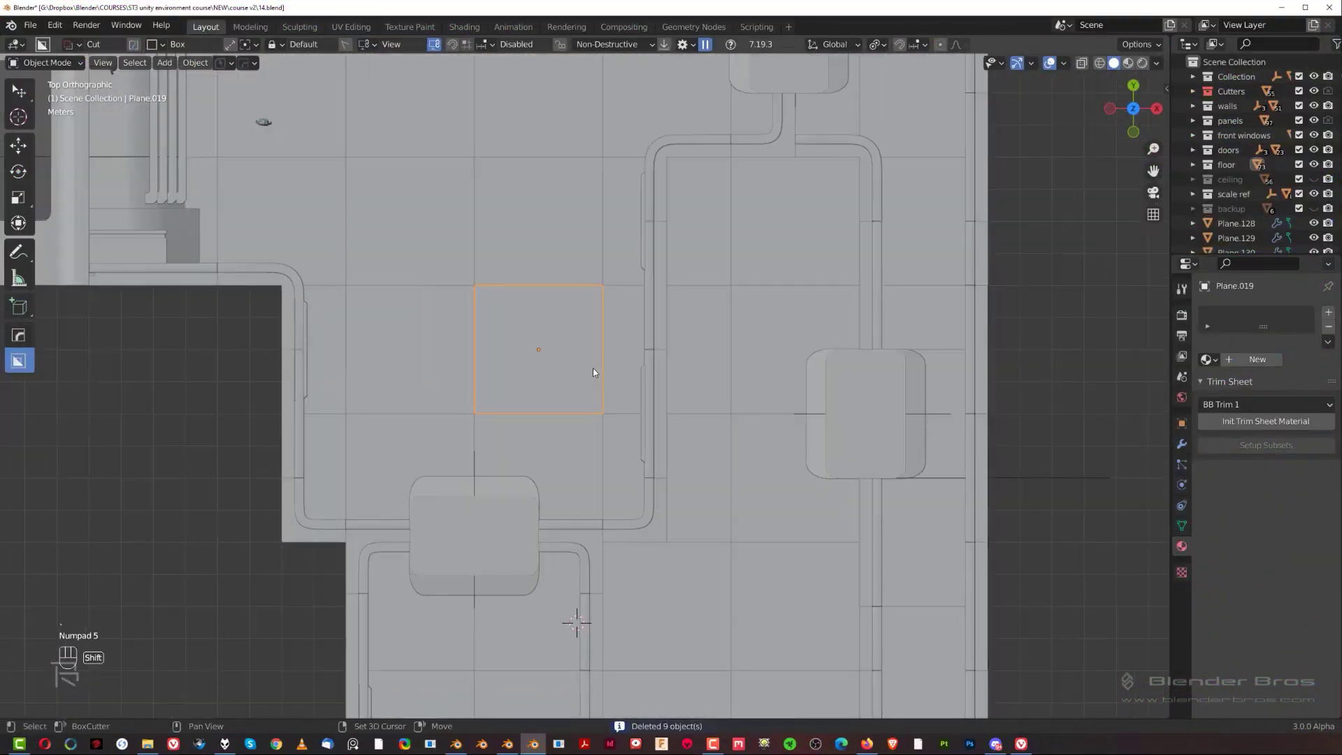
{"action": "key", "text": "shift+d"}
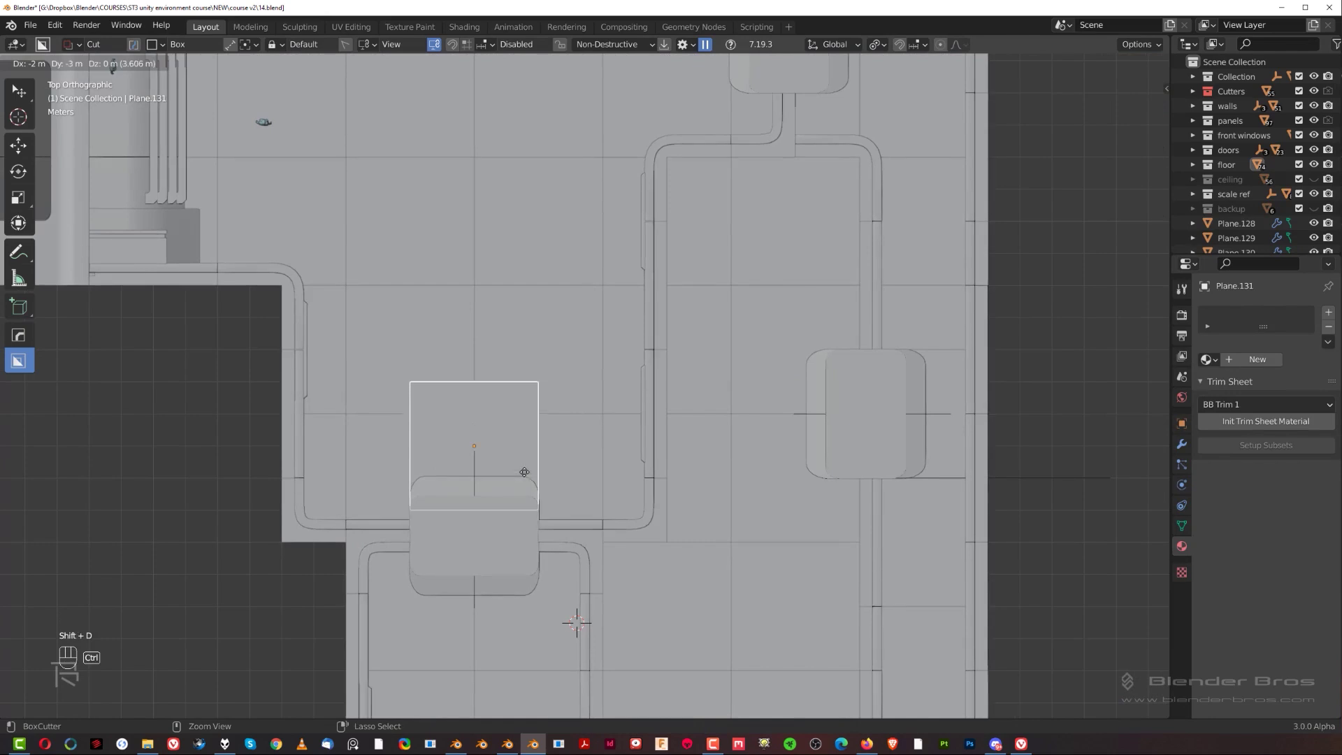
{"action": "left_click", "coordinate": [524, 476]}
{"action": "scroll", "coordinate": [525, 467], "scroll_direction": "up", "scroll_amount": 6}
{"action": "key", "text": "g"}
{"action": "left_click", "coordinate": [576, 362], "text": "ctrl"}
Scale the duplicated tile to 0.7 along X.
{"action": "key", "text": "s"}
{"action": "key", "text": "x"}
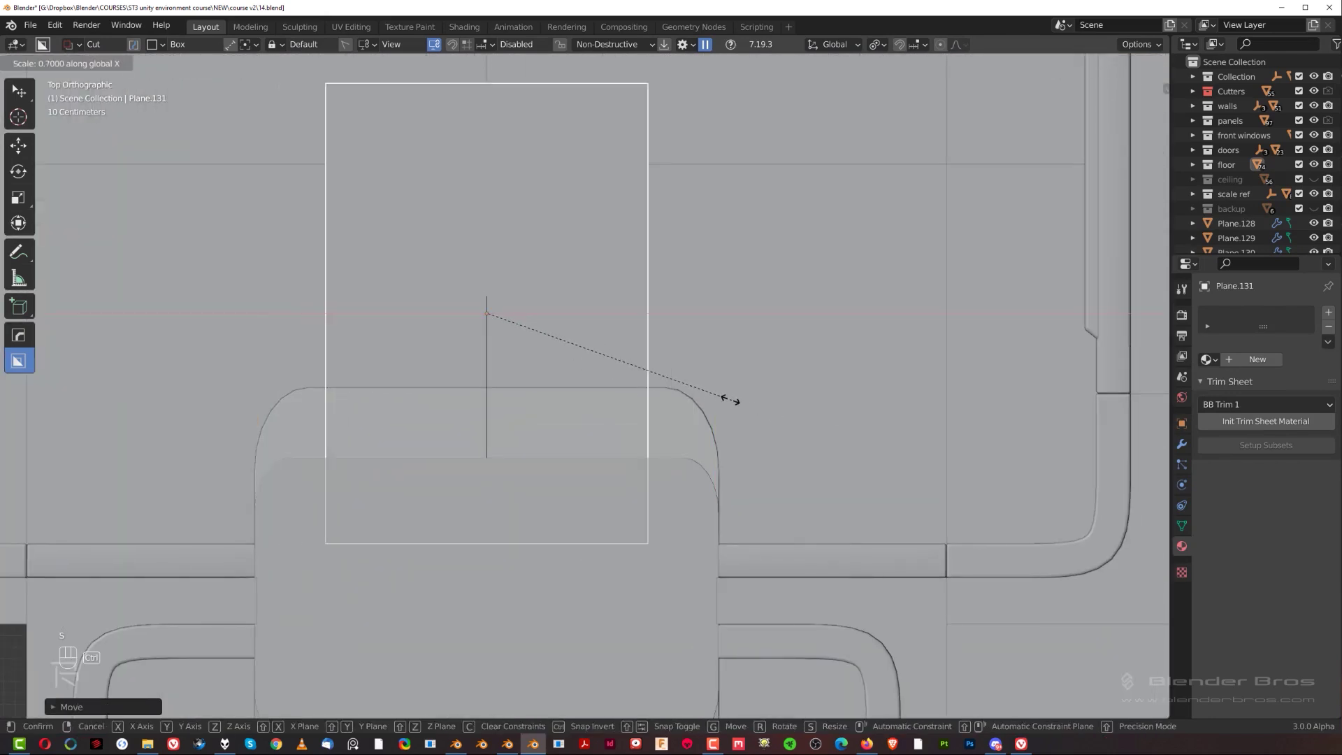
{"action": "left_click", "coordinate": [735, 402]}
Raise the narrowed tile along Z until its surface is level with the door frame's top.
{"action": "middle_click_drag", "start_coordinate": [736, 402], "coordinate": [559, 436]}
{"action": "scroll", "coordinate": [428, 280], "scroll_direction": "up", "scroll_amount": 2}
{"action": "key", "text": "KP_5"}
{"action": "key", "text": "g"}
{"action": "key", "text": "z"}
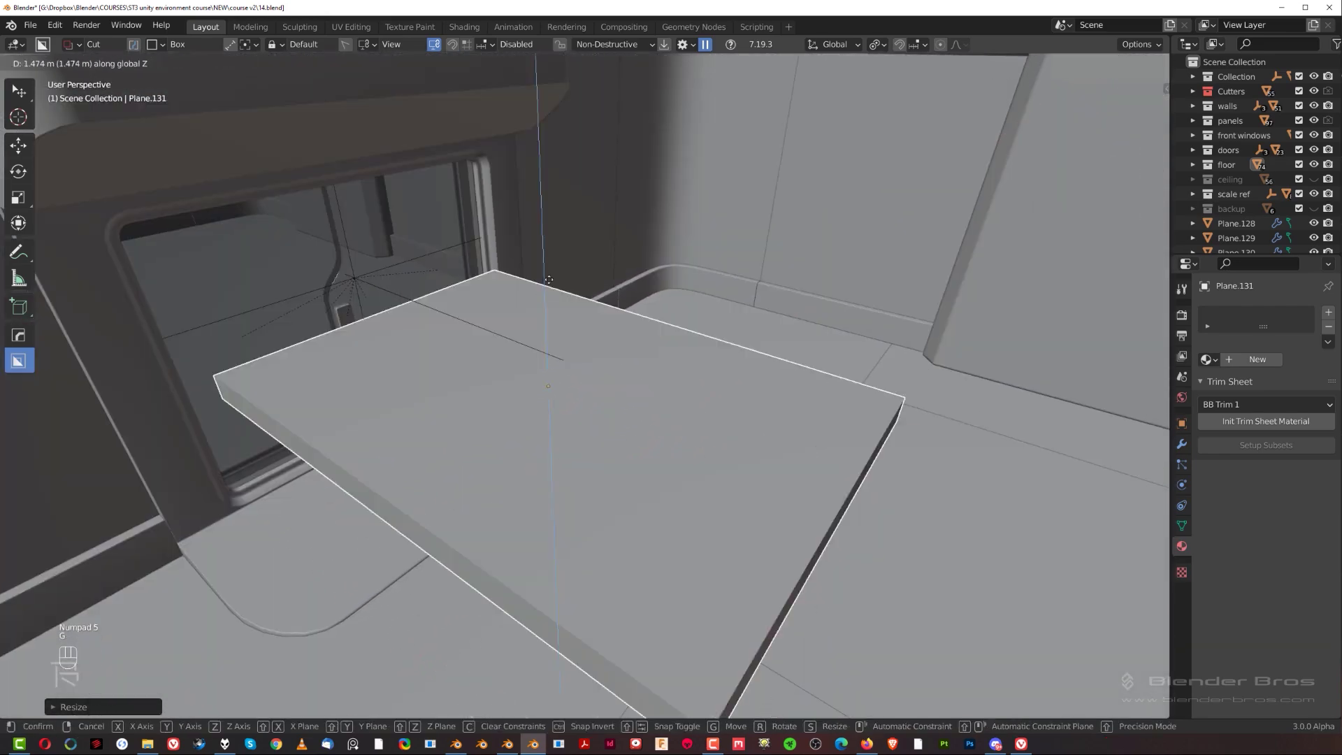
{"action": "key", "text": "ctrl"}
{"action": "left_click", "coordinate": [551, 716]}
{"action": "scroll", "coordinate": [533, 431], "scroll_direction": "down", "scroll_amount": 3}
{"action": "middle_click_drag", "start_coordinate": [533, 431], "coordinate": [598, 511], "text": "shift"}
{"action": "key", "text": "g"}
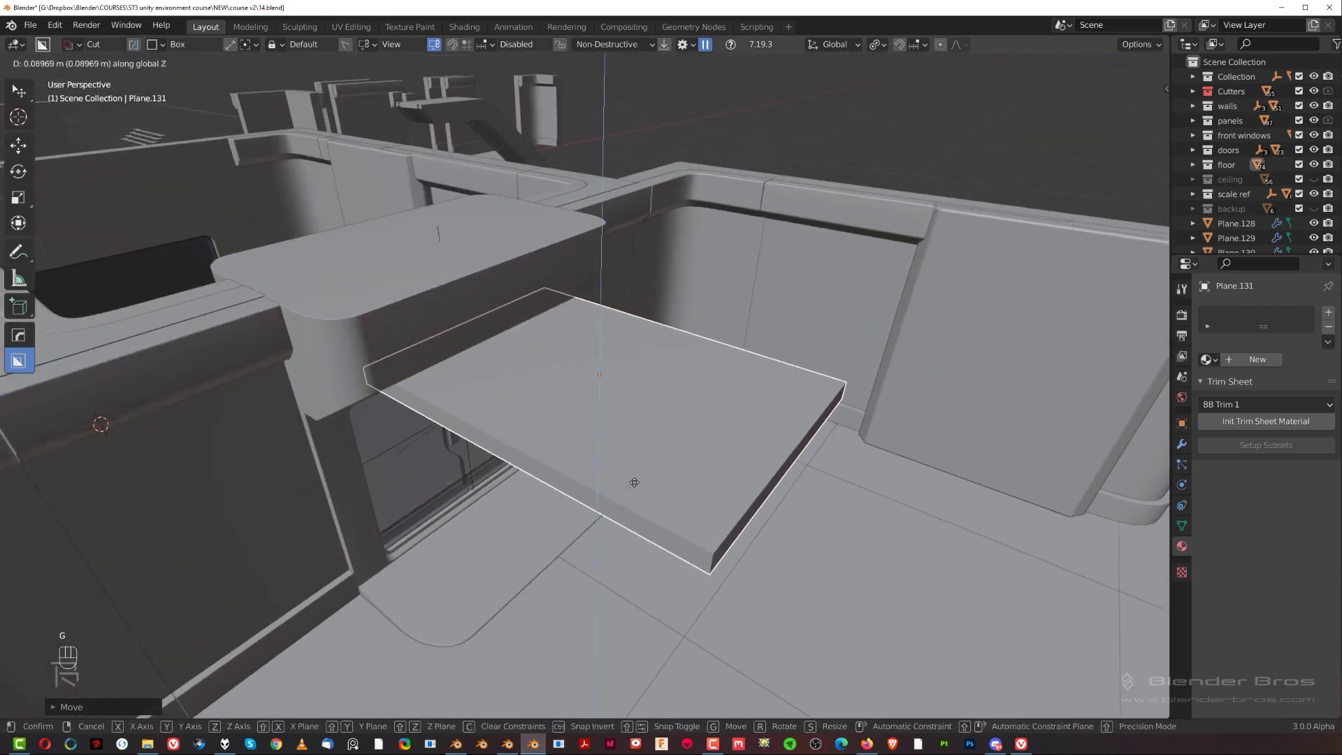
{"action": "left_click", "coordinate": [623, 446], "text": "ctrl"}
Move the raised tile along negative Y so it overlaps the door frame's top further.
{"action": "middle_click_drag", "start_coordinate": [623, 451], "coordinate": [567, 467]}
{"action": "scroll", "coordinate": [501, 438], "scroll_direction": "up", "scroll_amount": 3}
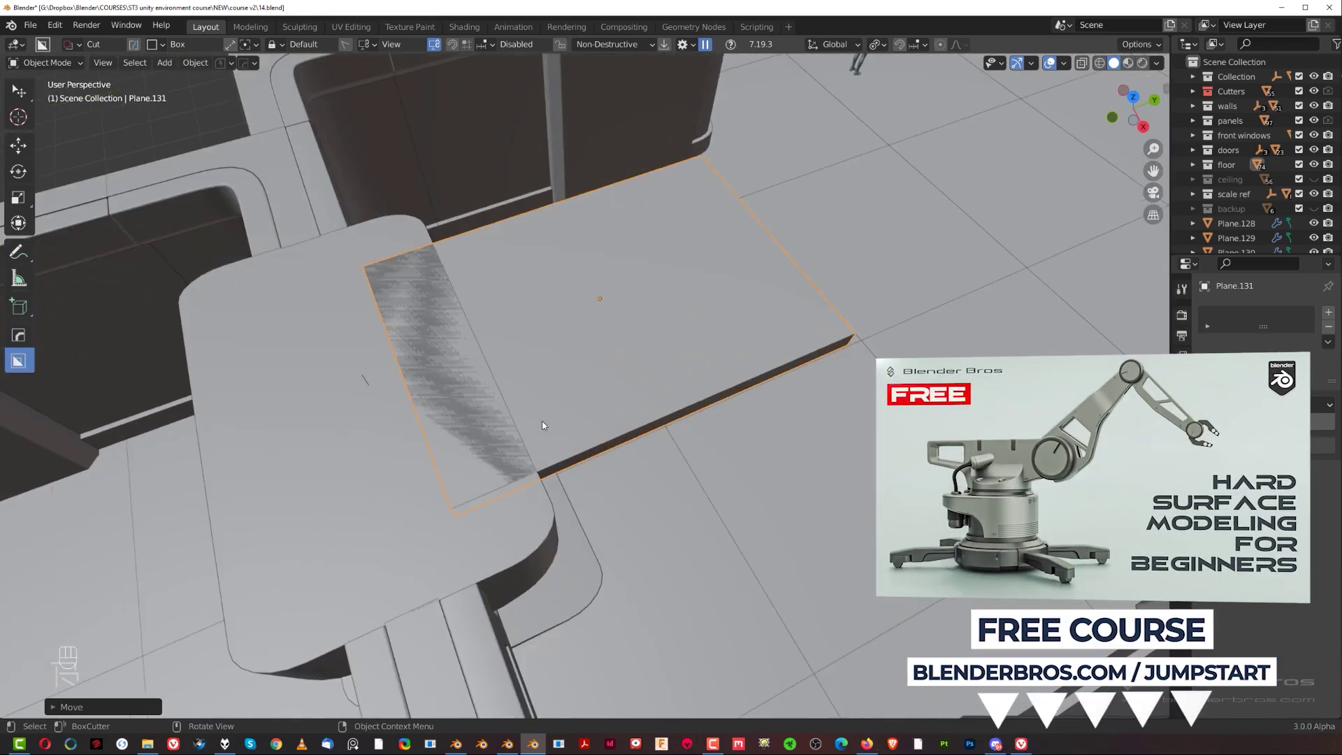
{"action": "key", "text": "grave"}
{"action": "key", "text": "KP_5"}
{"action": "middle_click_drag", "start_coordinate": [647, 391], "coordinate": [702, 558], "text": "shift"}
{"action": "scroll", "coordinate": [736, 397], "scroll_direction": "down", "scroll_amount": 3}
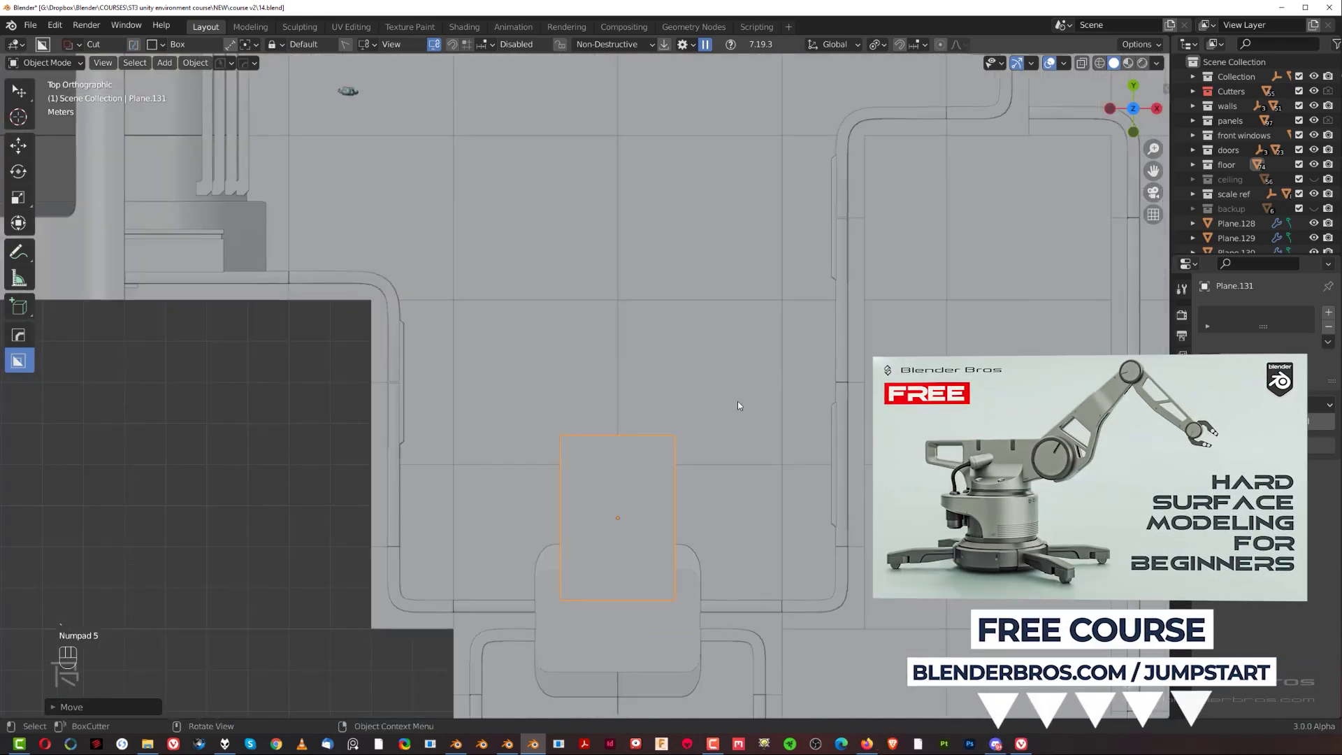
{"action": "scroll", "coordinate": [659, 450], "scroll_direction": "up", "scroll_amount": 2}
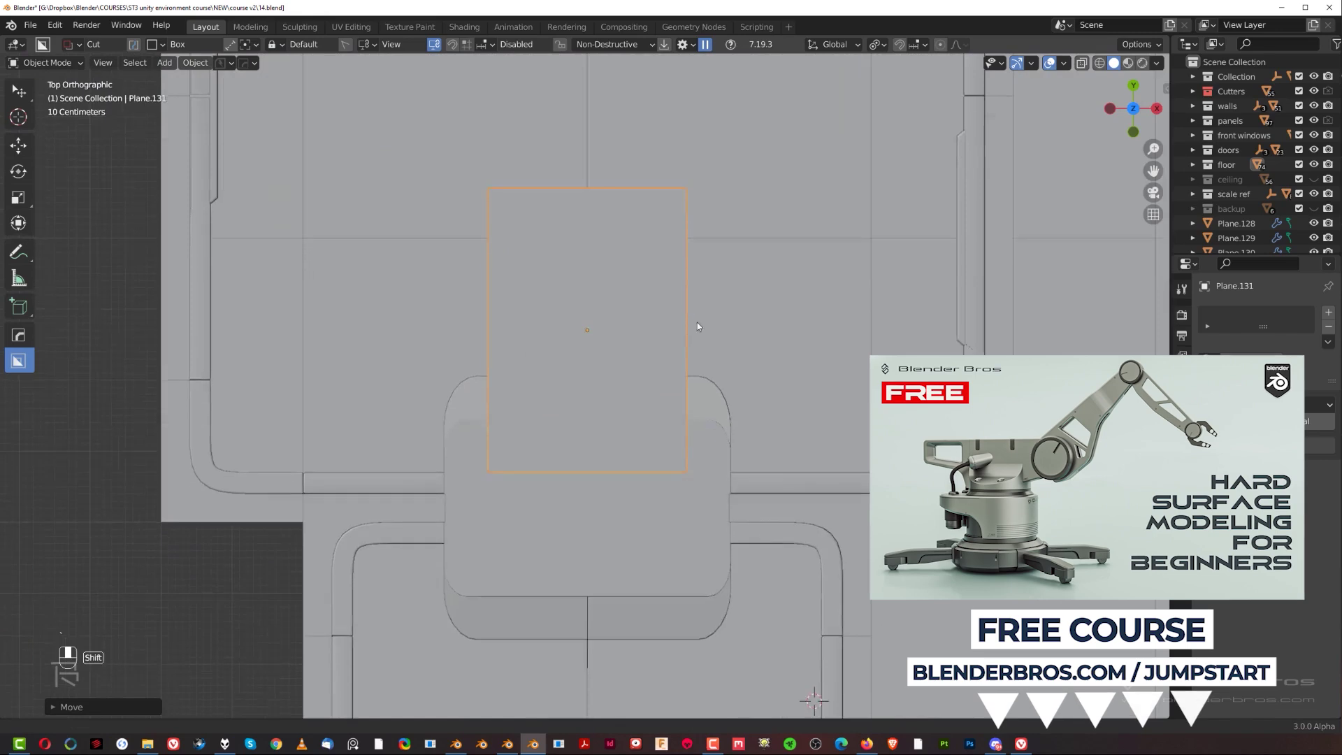
{"action": "middle_click_drag", "start_coordinate": [660, 450], "coordinate": [698, 330], "text": "shift"}
{"action": "key", "text": "g"}
{"action": "middle_click", "coordinate": [691, 349]}
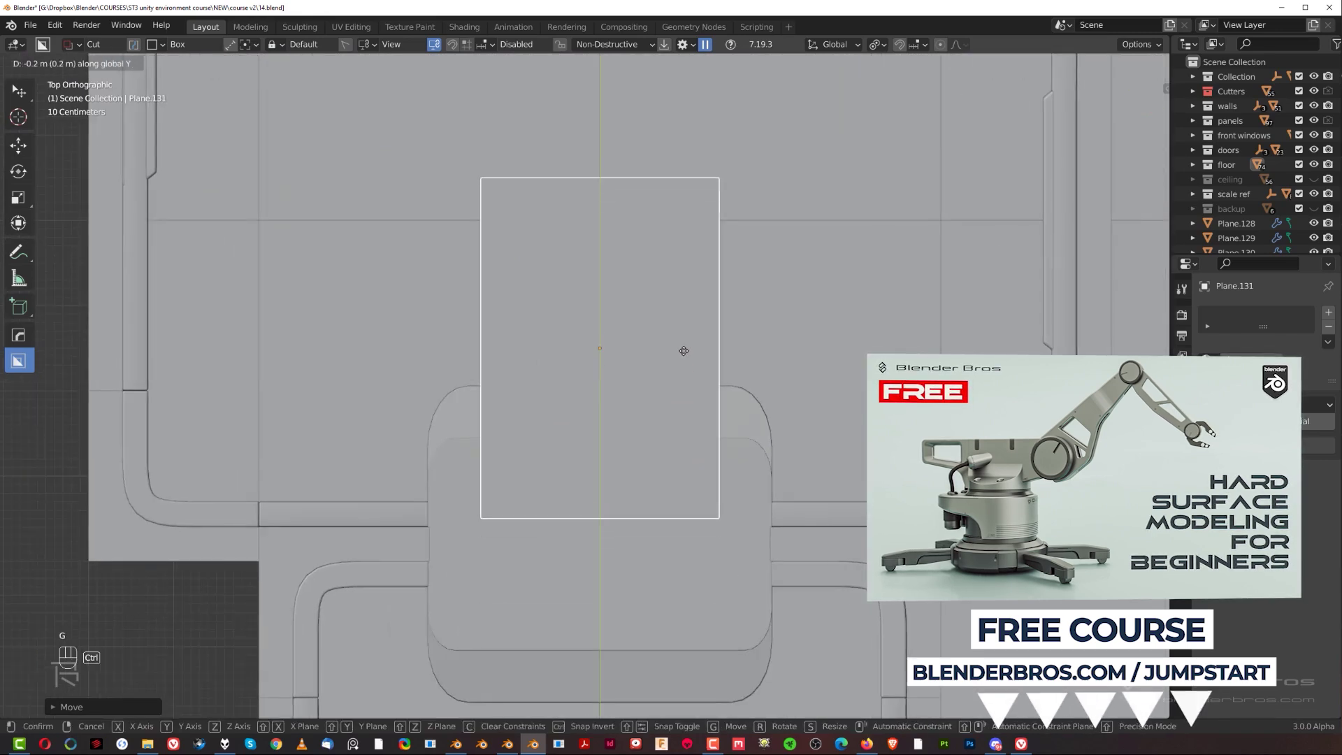
{"action": "left_click", "coordinate": [683, 350]}
Undo the last two operations and isolate the raised tile together with a floor tile in local view.
{"action": "key", "text": "ctrl+z"}
{"action": "key", "text": "ctrl+z"}
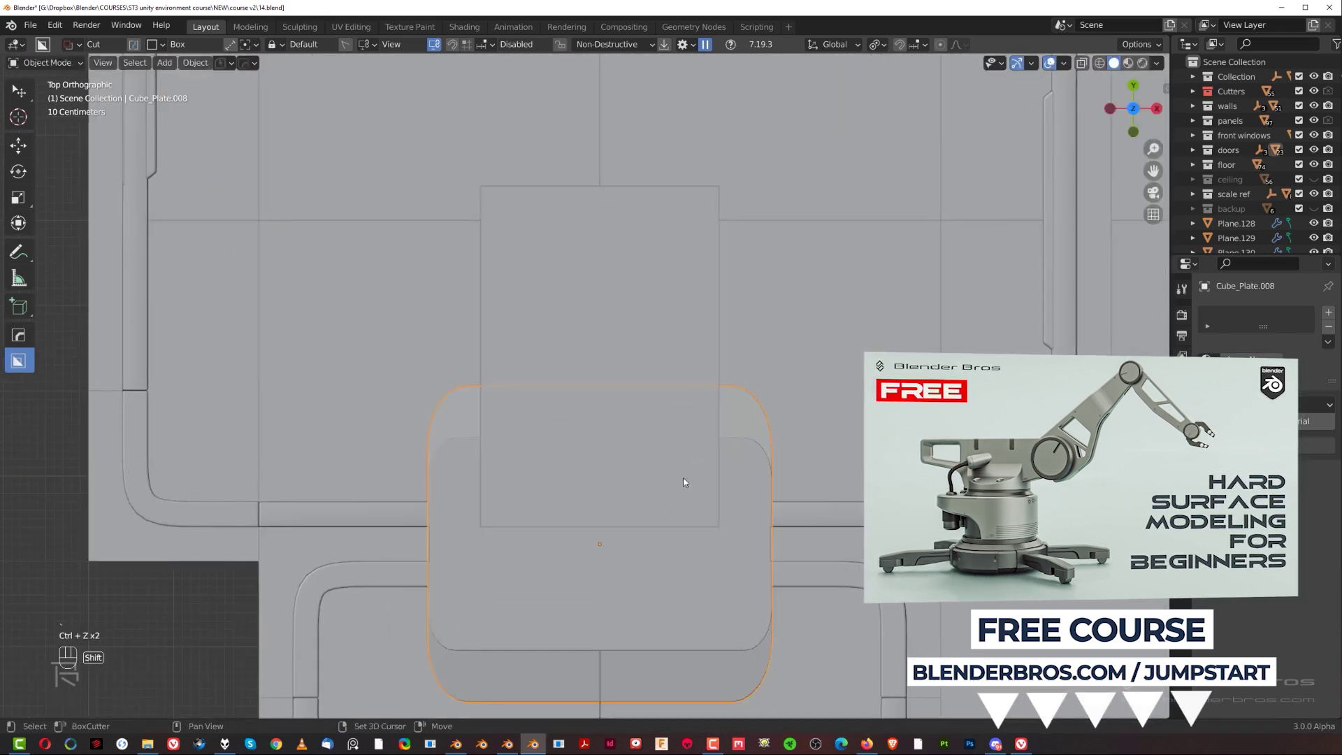
{"action": "key", "text": "KP_Divide"}
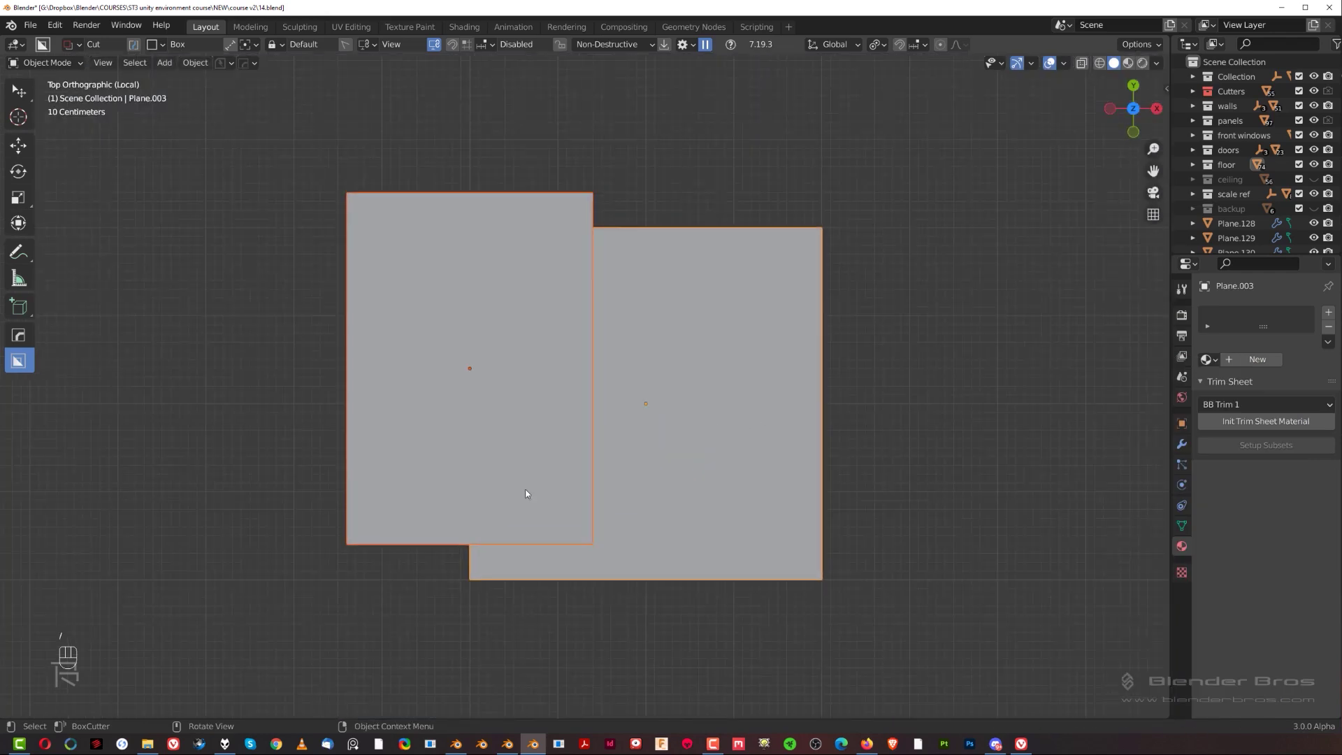
Move the narrowed tile -0.4 m along Y so its ends align with the floor tile, and return to the full scene.
{"action": "key", "text": "g"}
{"action": "middle_click", "coordinate": [545, 399]}
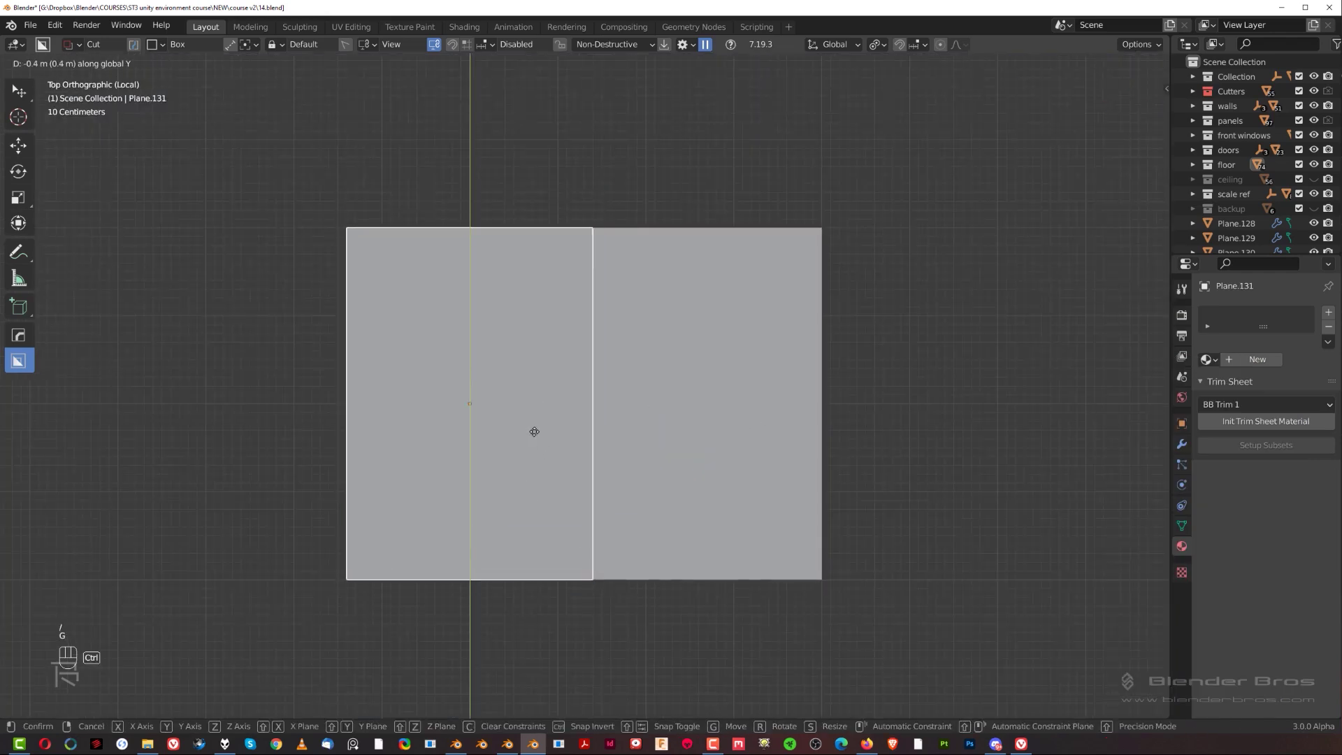
{"action": "left_click", "coordinate": [532, 427]}
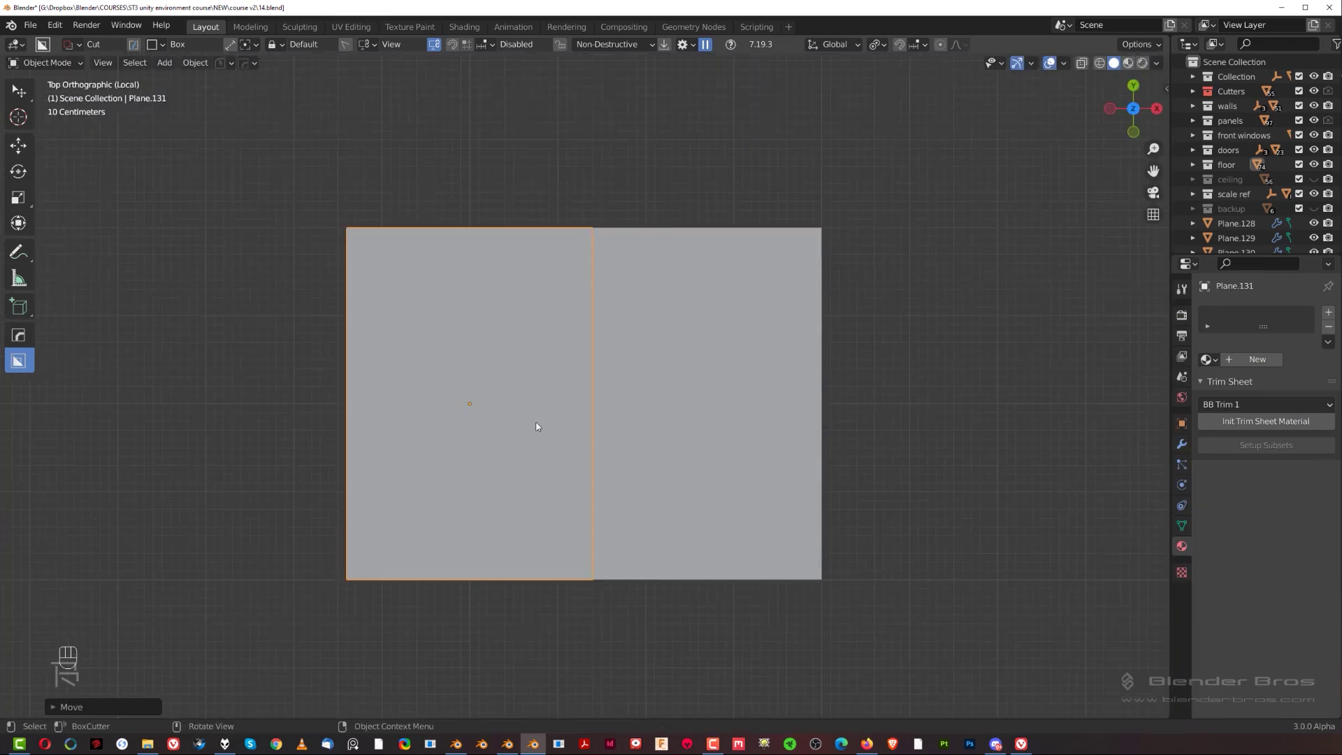
{"action": "key", "text": "KP_Divide"}
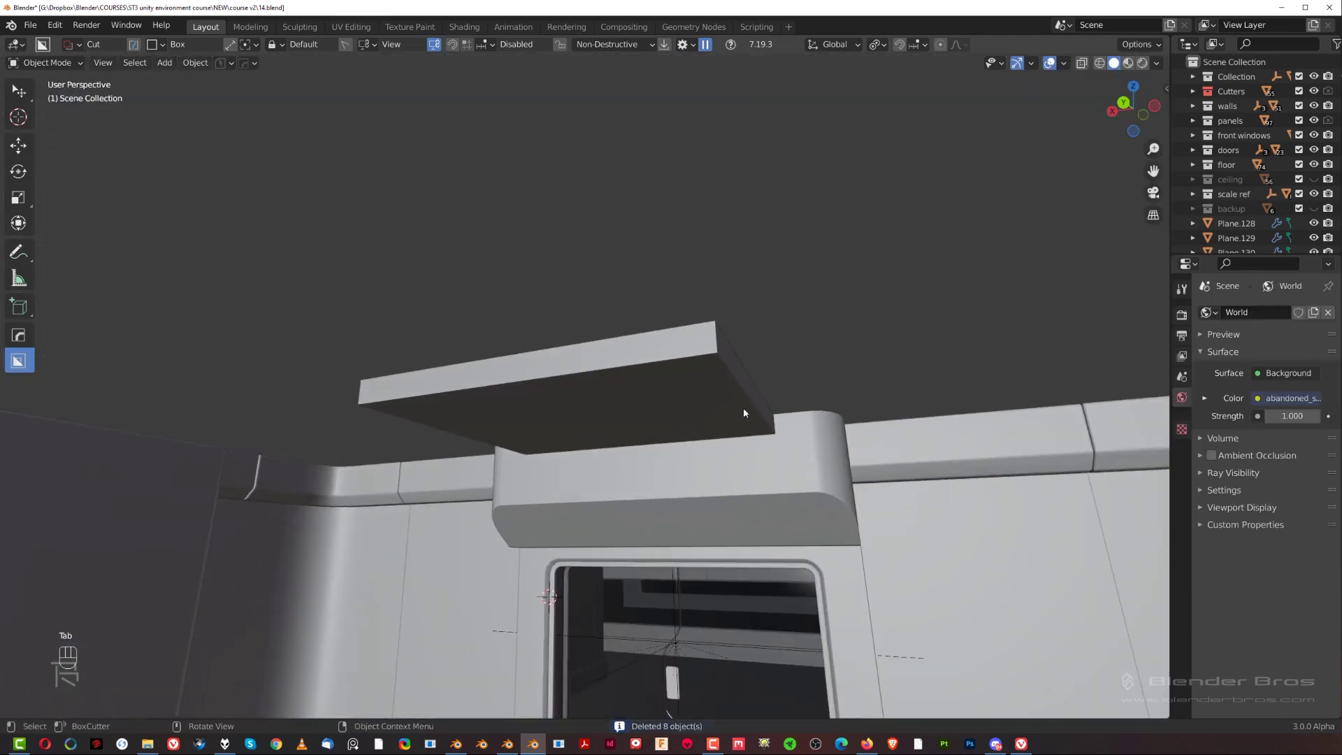
Select the raised tile above the door and bake its modifiers into the mesh with HardOps Smart Apply.
{"action": "left_click", "coordinate": [745, 395]}
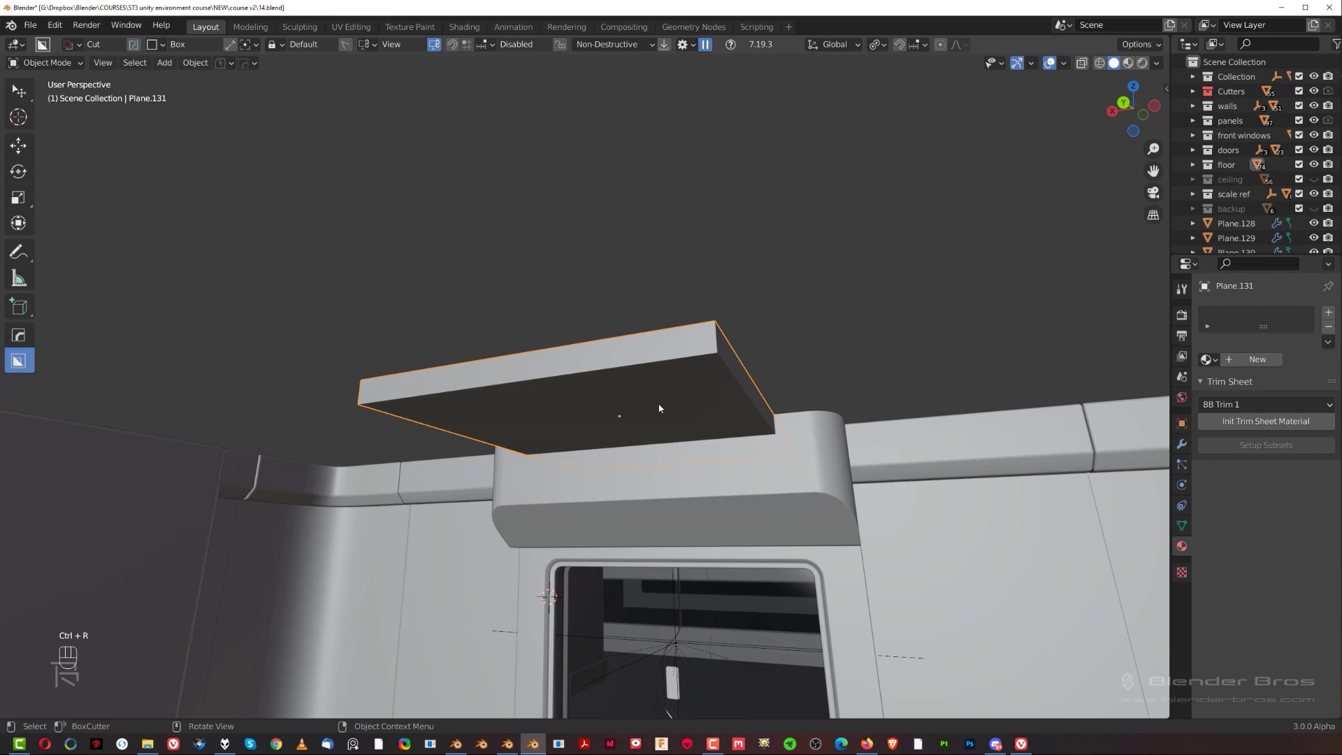
{"action": "key", "text": "q"}
{"action": "mouse_move", "coordinate": [662, 471]}
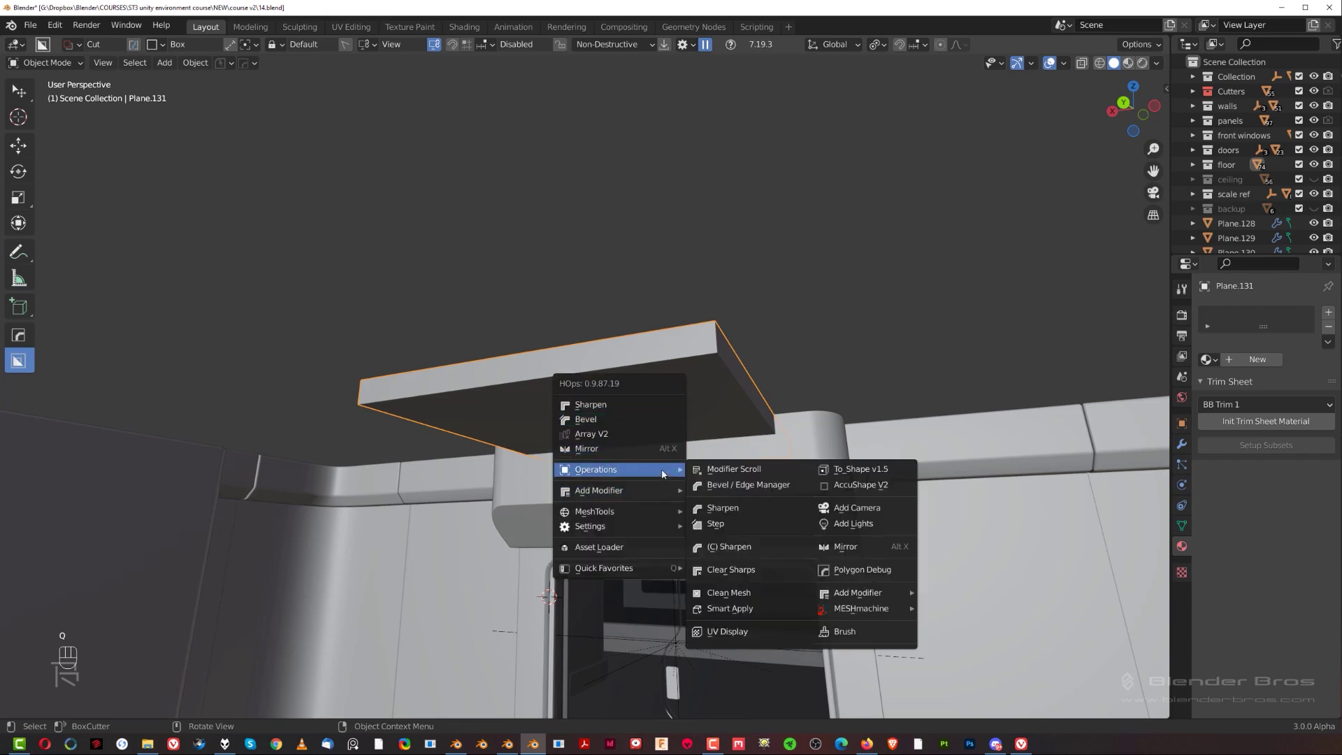
{"action": "left_click", "coordinate": [768, 608]}
Add a lengthwise loop cut through the tile's middle and bevel it wide into two cuts near the side edges.
{"action": "key", "text": "Tab"}
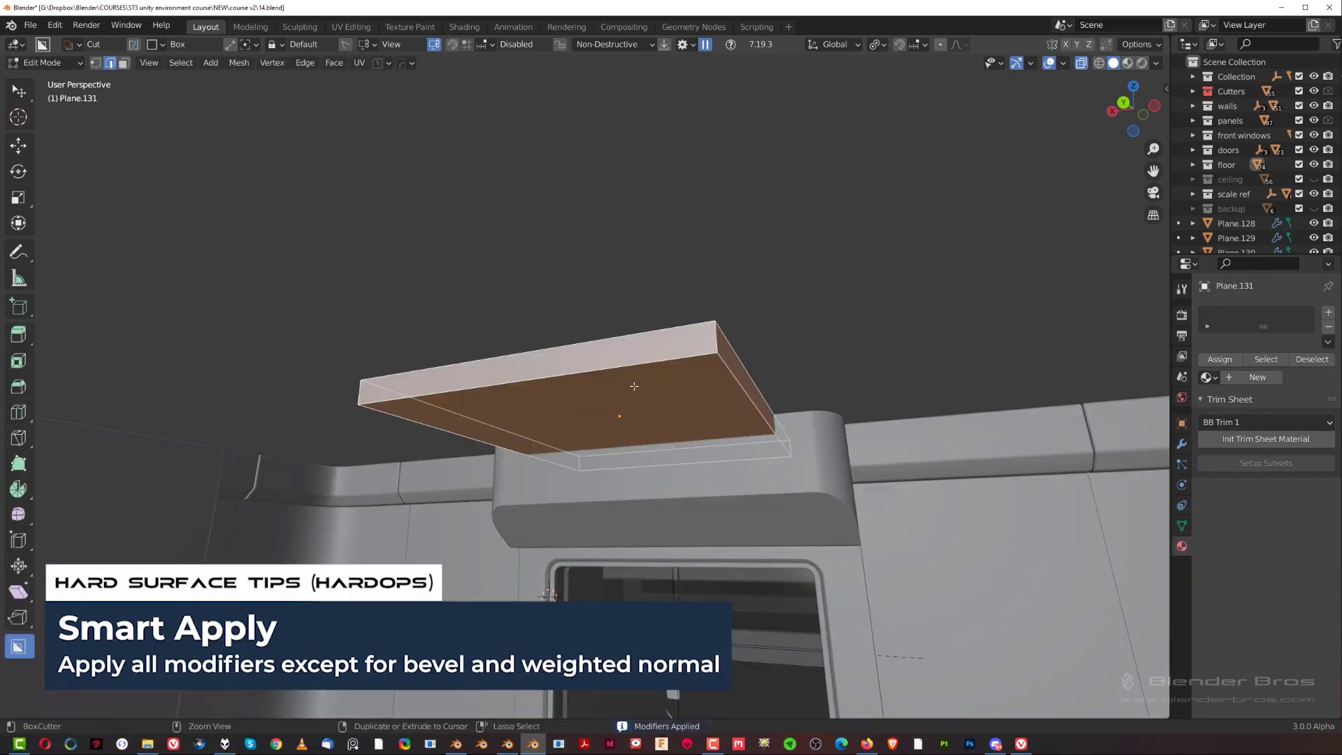
{"action": "key", "text": "ctrl+r"}
{"action": "left_click", "coordinate": [683, 404]}
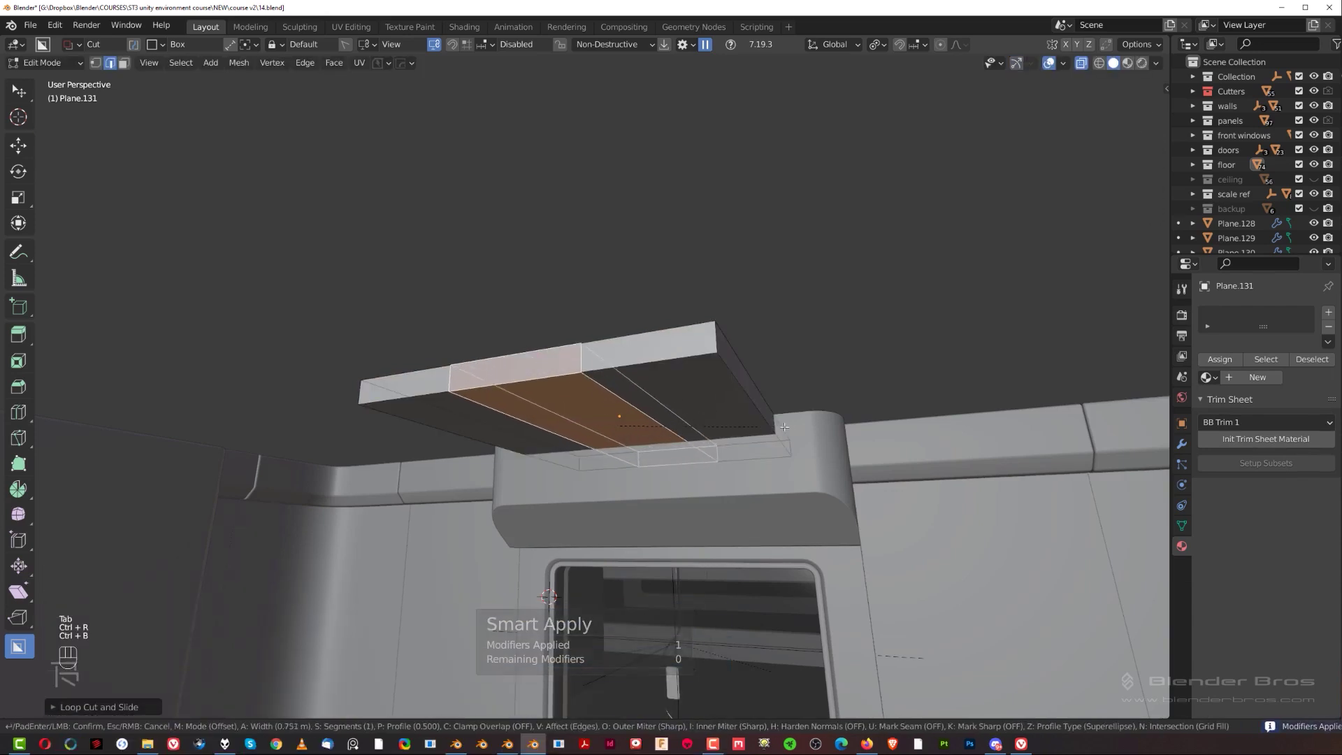
{"action": "left_click", "coordinate": [855, 440]}
Select both lengthwise edge loops near the tile's sides and bevel them into narrow strips.
{"action": "left_click", "coordinate": [620, 411]}
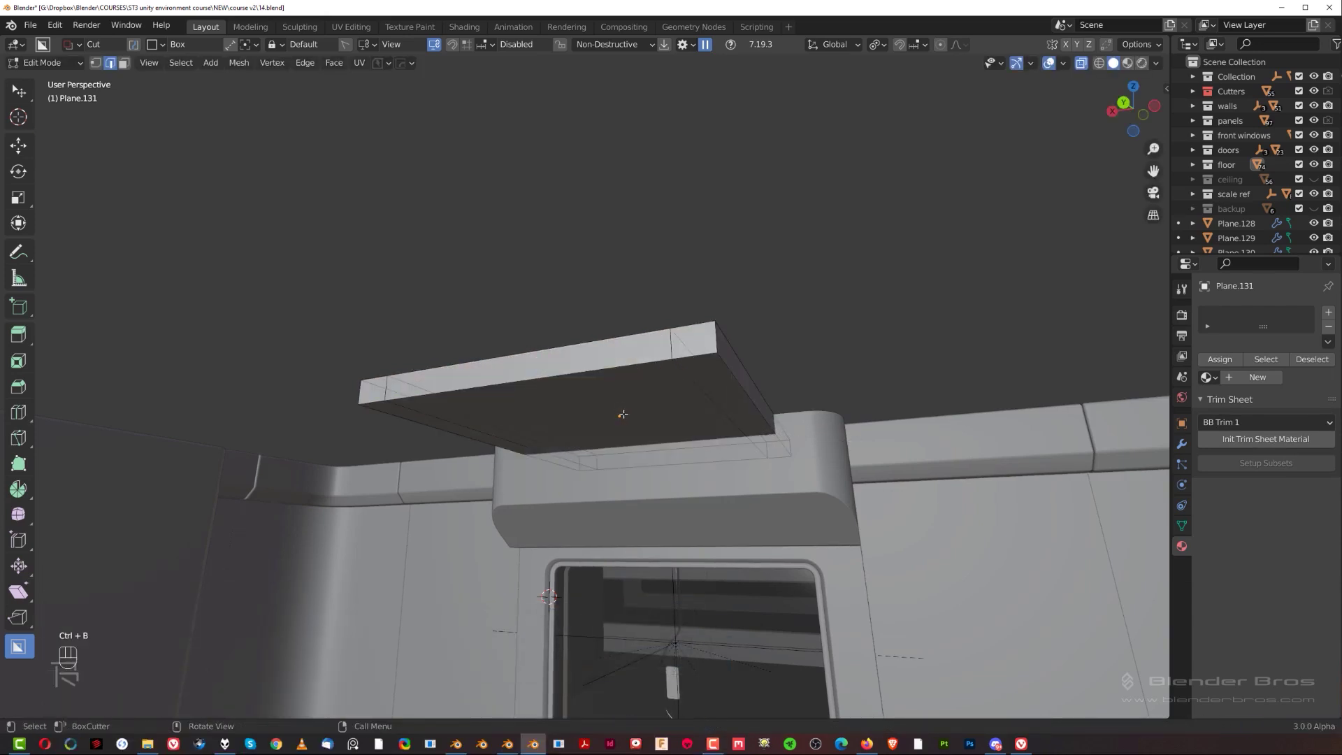
{"action": "left_click", "coordinate": [695, 386], "text": "alt"}
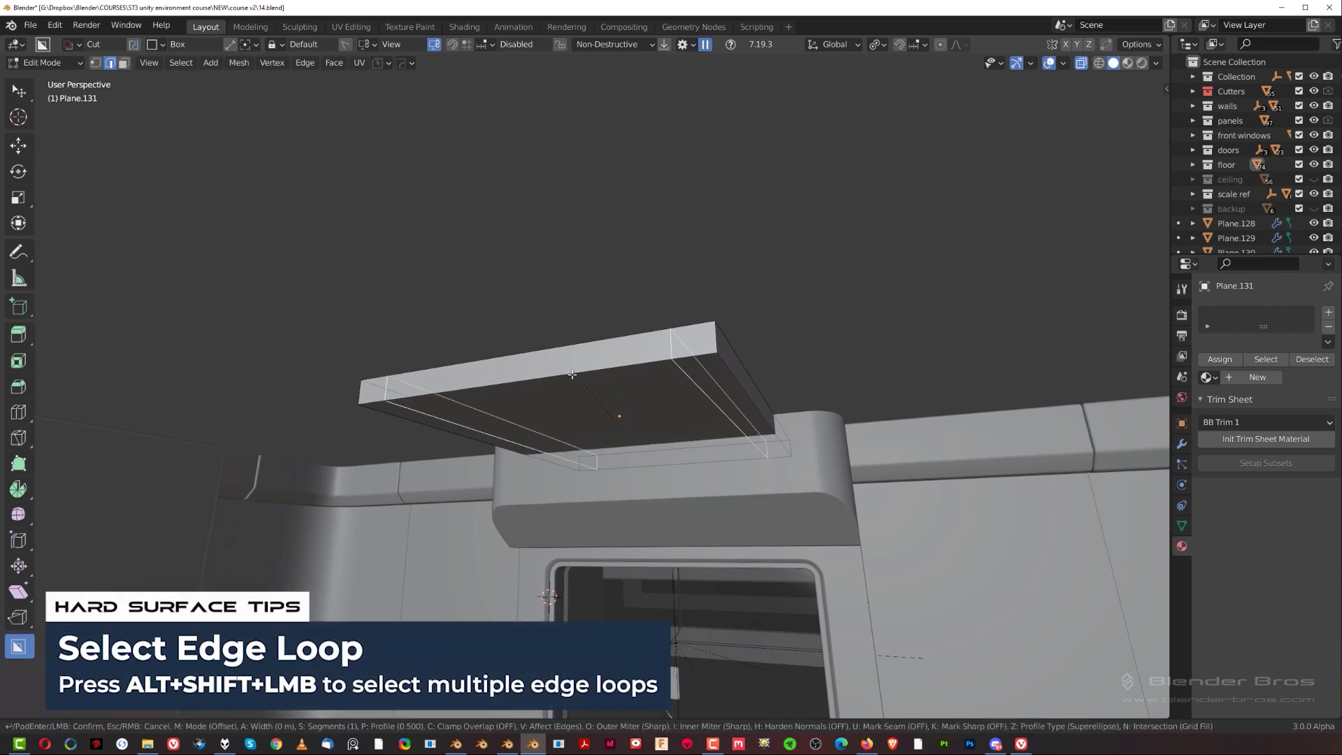
{"action": "left_click", "coordinate": [641, 414]}
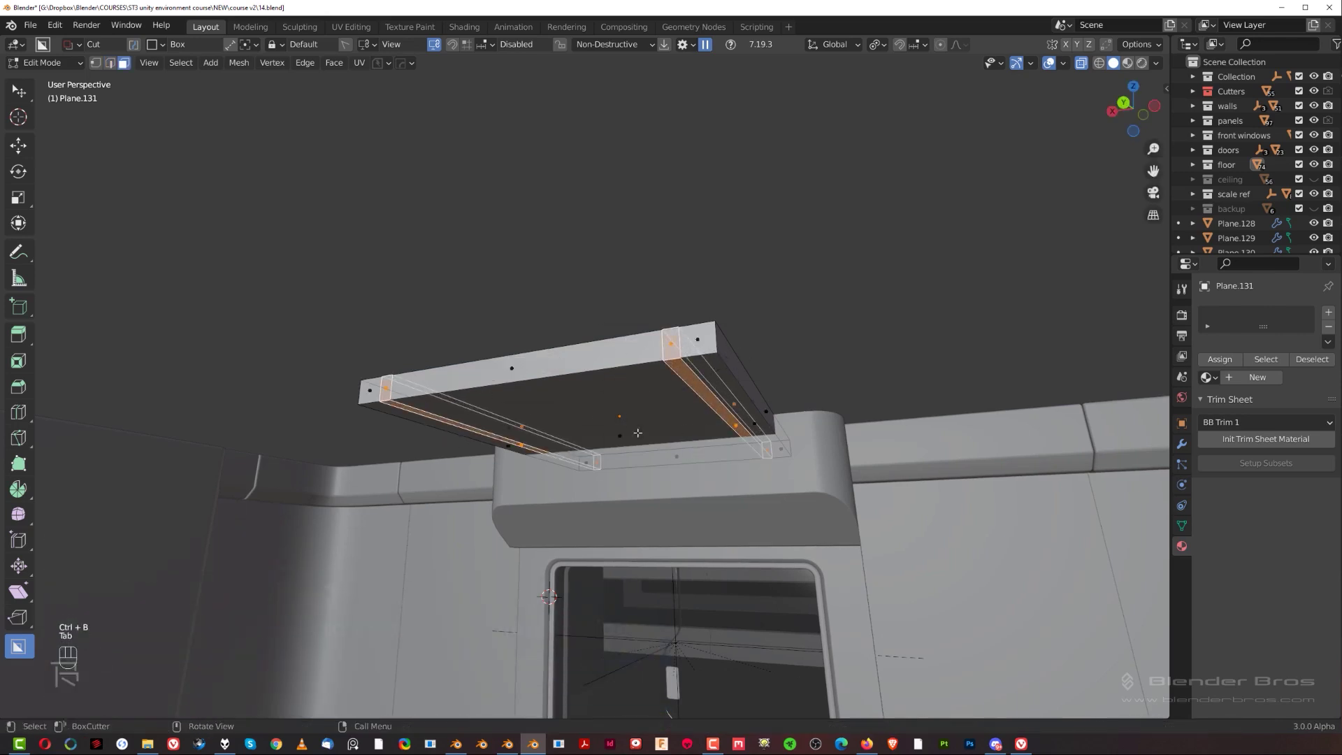
Lower the tile's underside centre face about 0.157 m along Z and scale it to about 0.86 along X.
{"action": "left_click", "coordinate": [646, 436]}
{"action": "key", "text": "g"}
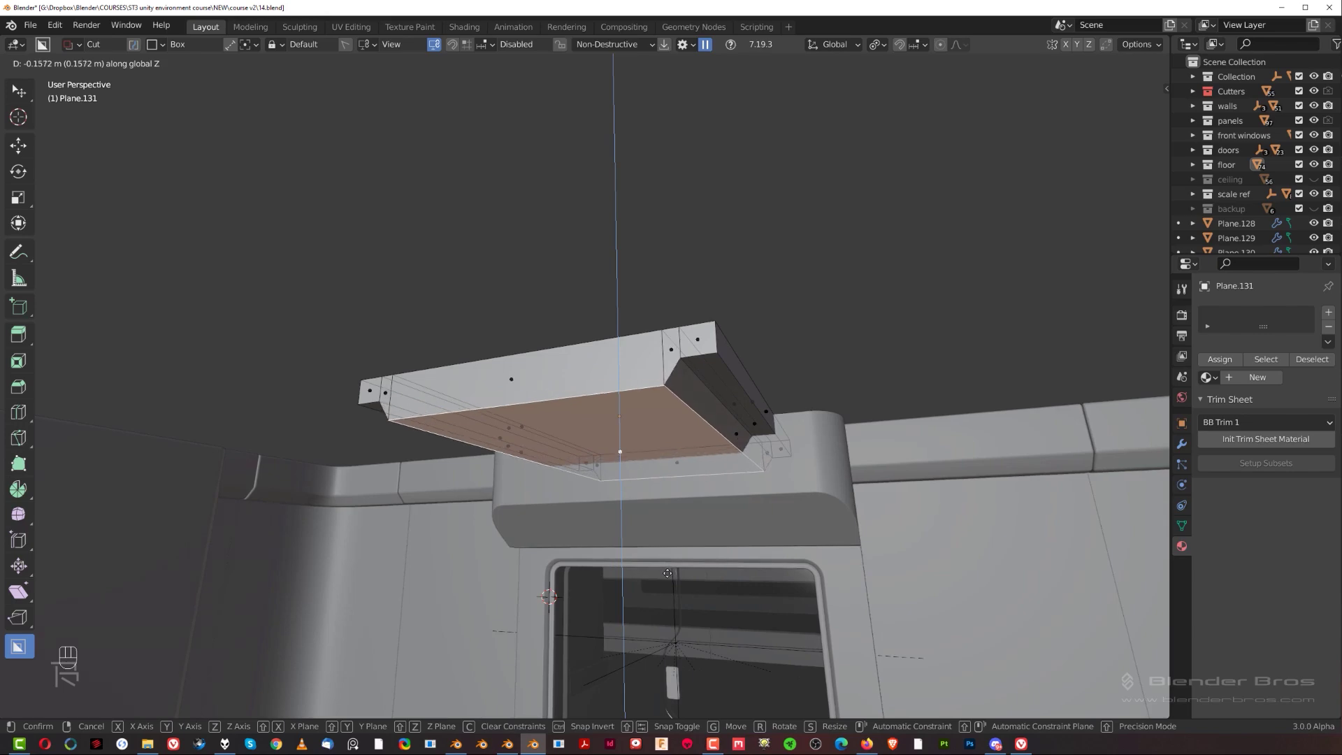
{"action": "left_click", "coordinate": [667, 573]}
{"action": "key", "text": "s"}
{"action": "key", "text": "x"}
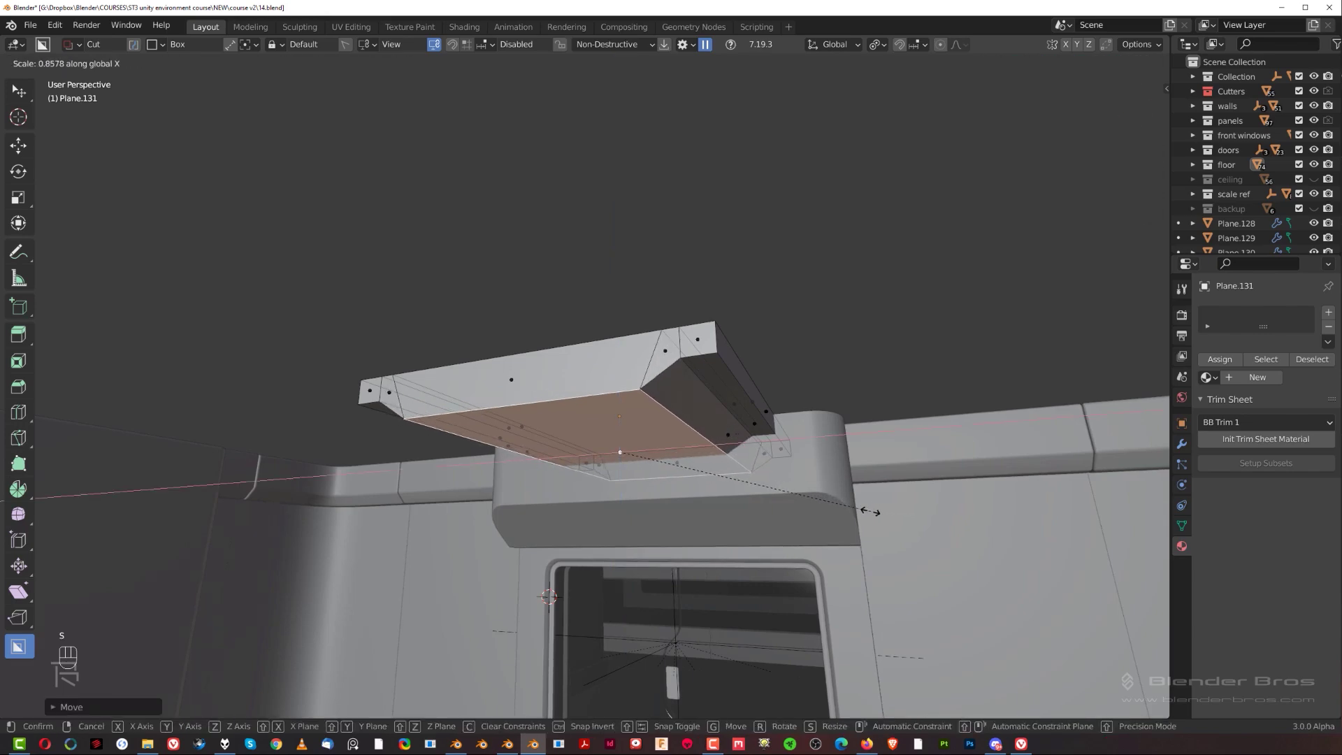
{"action": "left_click", "coordinate": [870, 512]}
Isolate the tile in local view and dissolve the leftover edges along one of its long sides.
{"action": "middle_click_drag", "start_coordinate": [867, 514], "coordinate": [888, 605]}
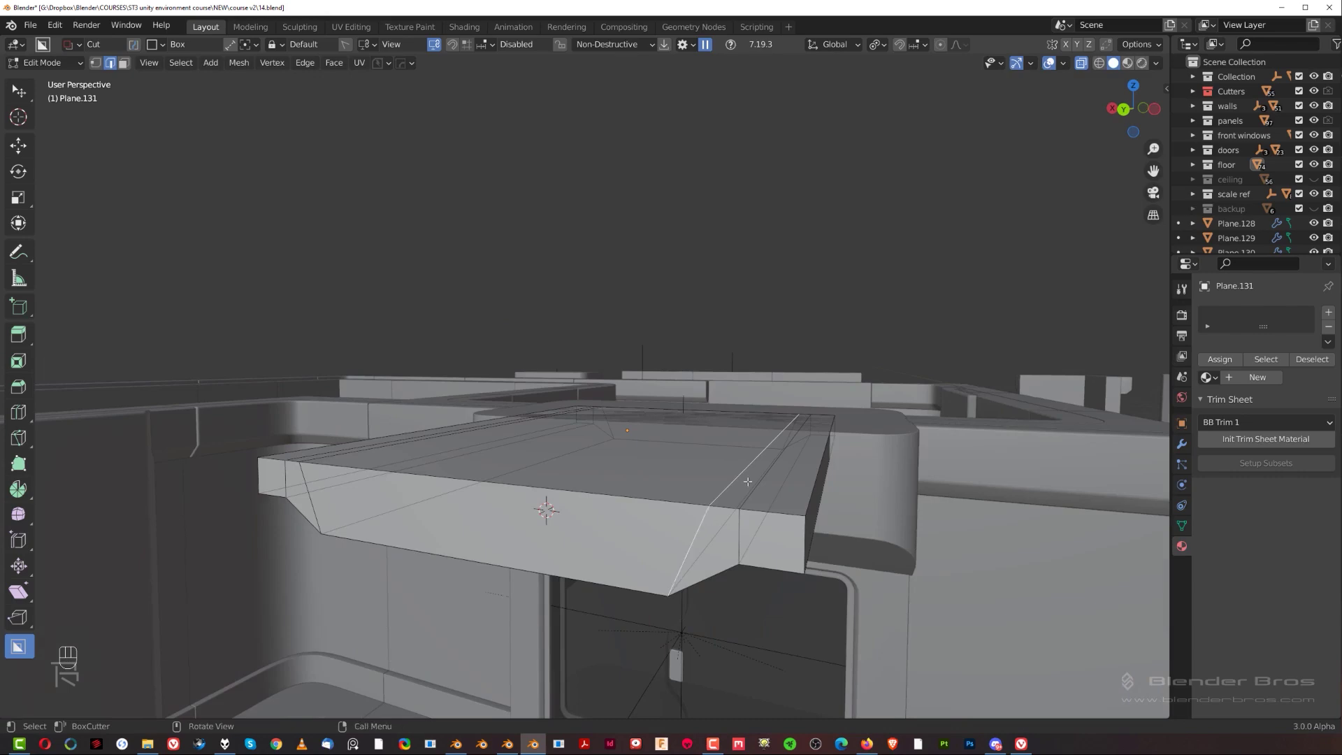
{"action": "middle_click_drag", "start_coordinate": [748, 482], "coordinate": [619, 548]}
{"action": "key", "text": "slash"}
{"action": "middle_click_drag", "start_coordinate": [682, 497], "coordinate": [787, 524]}
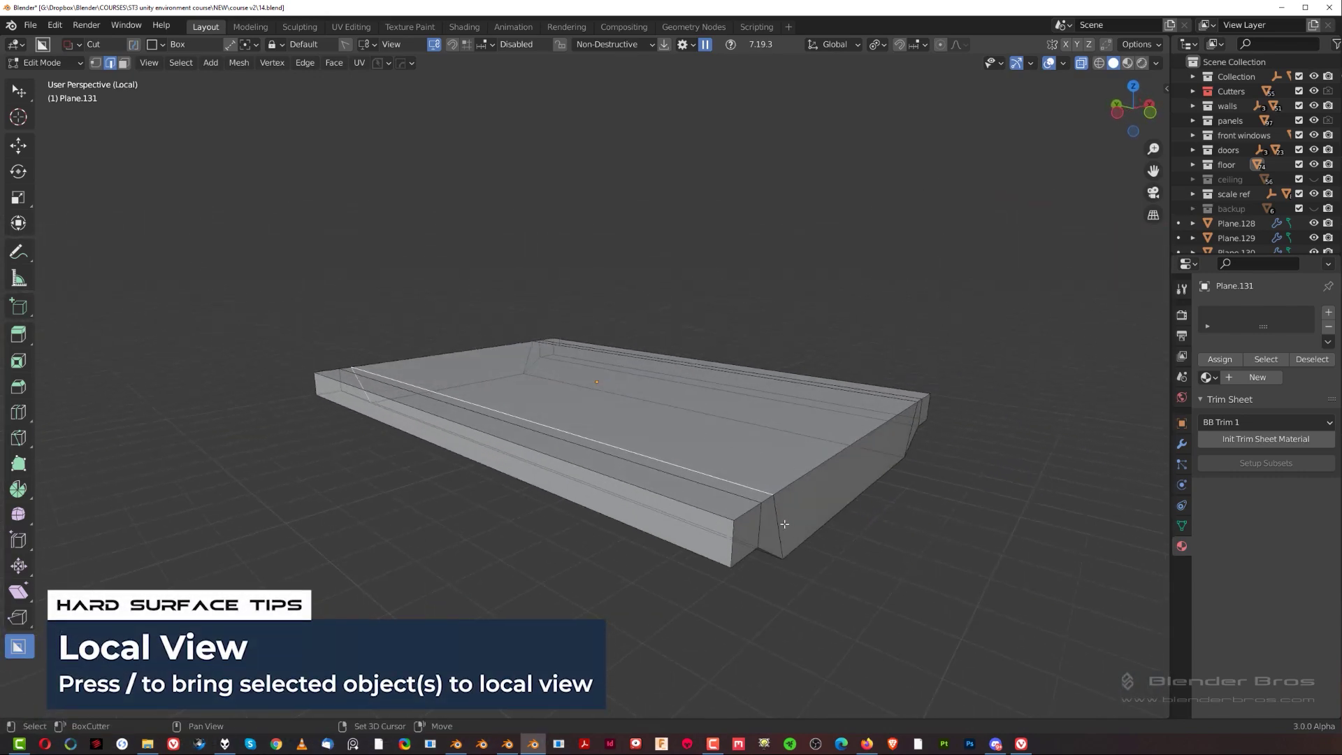
{"action": "key", "text": "x"}
{"action": "left_click", "coordinate": [784, 483]}
{"action": "middle_click_drag", "start_coordinate": [615, 475], "coordinate": [808, 447]}
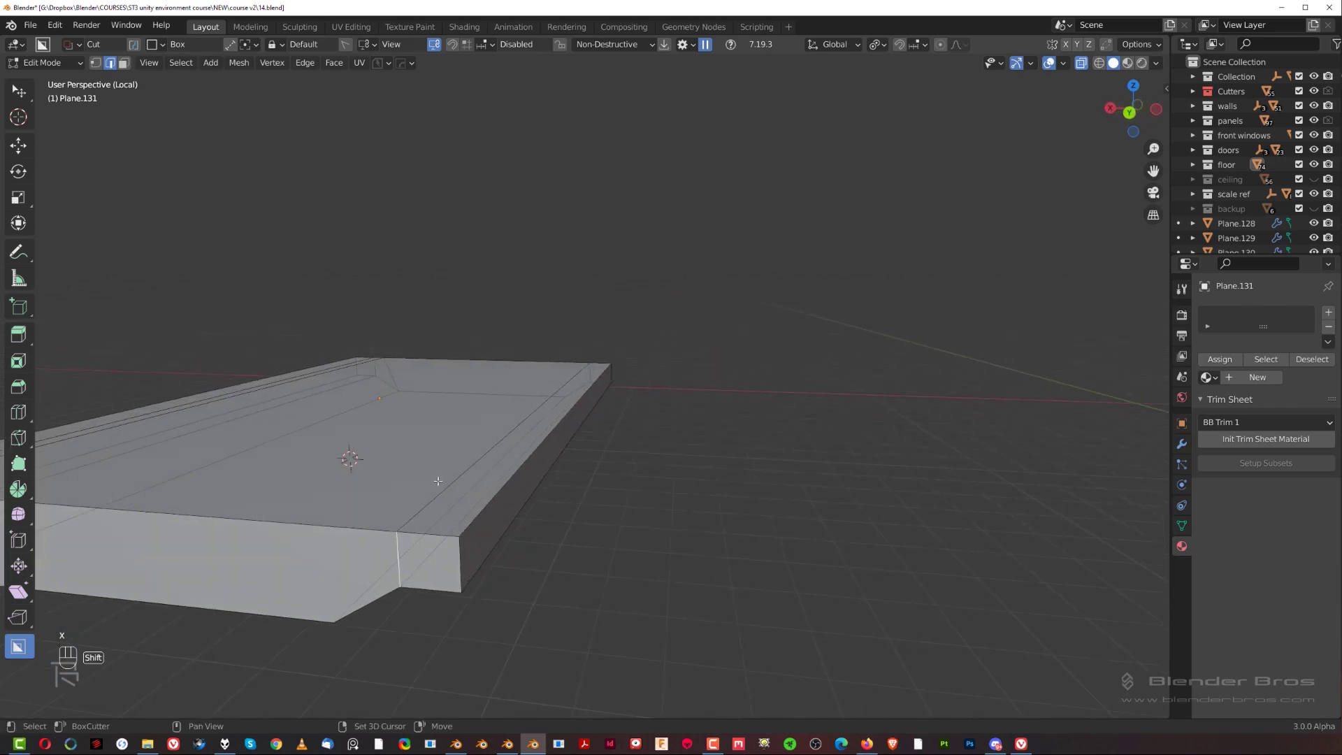
{"action": "middle_click_drag", "start_coordinate": [439, 481], "coordinate": [538, 459]}
{"action": "key", "text": "x"}
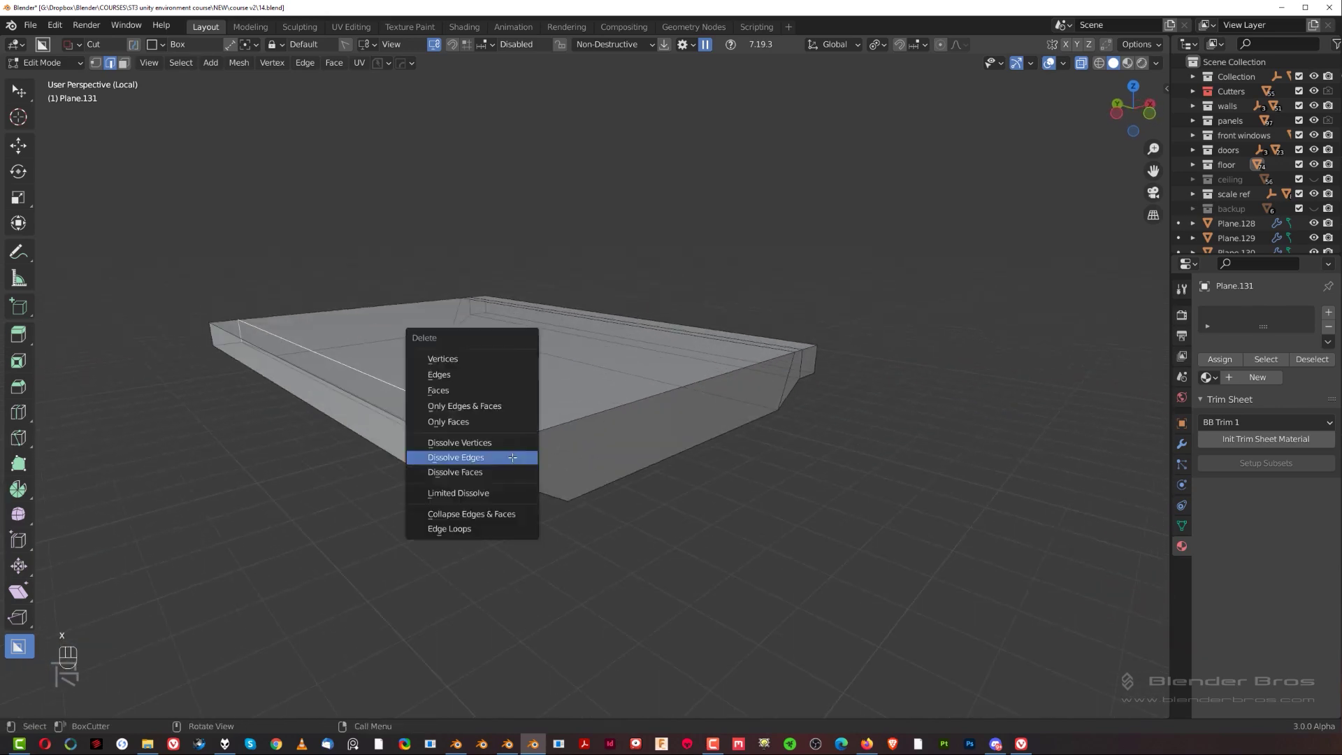
{"action": "left_click", "coordinate": [503, 456]}
Symmetrize the tile's mesh so the cleaned-up side is mirrored onto the opposite side.
{"action": "middle_click_drag", "start_coordinate": [384, 443], "coordinate": [500, 437]}
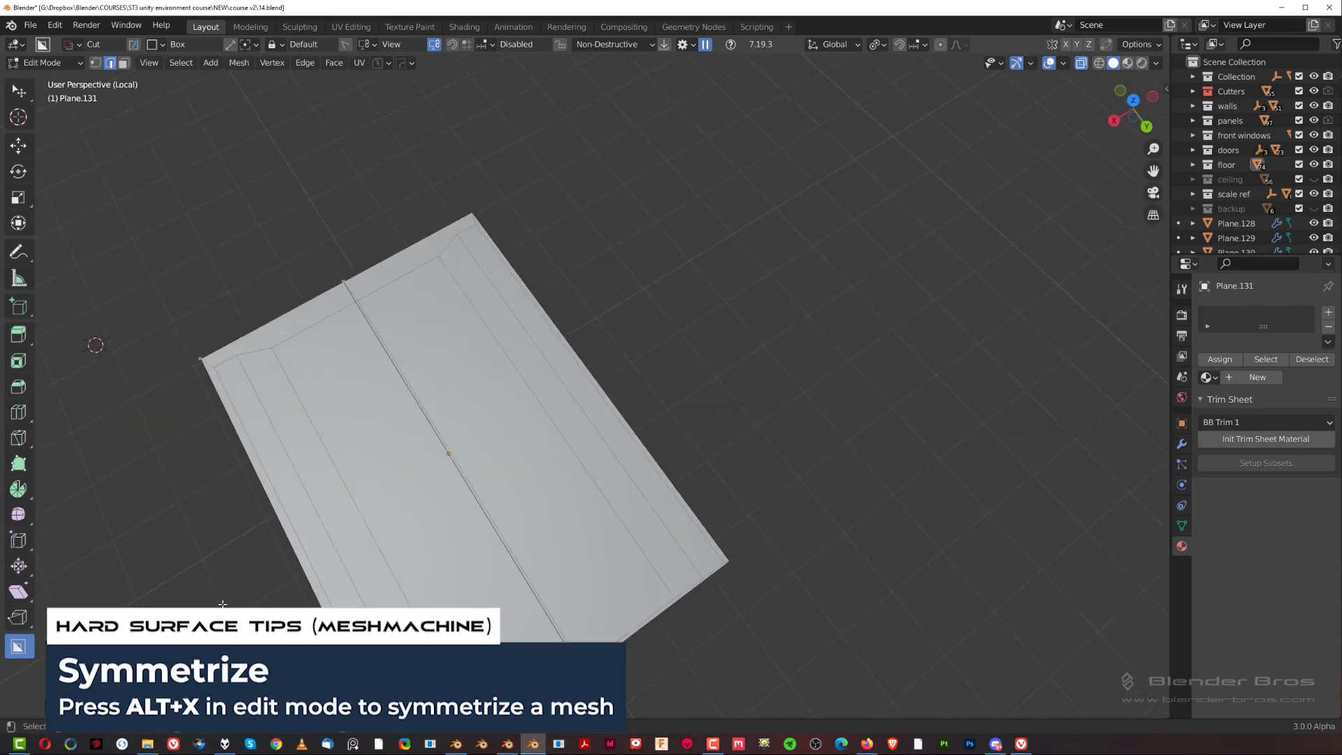
{"action": "middle_click_drag", "start_coordinate": [412, 514], "coordinate": [432, 523]}
{"action": "key", "text": "alt+x"}
{"action": "middle_click_drag", "start_coordinate": [509, 486], "coordinate": [744, 424]}
Add a one-segment bevel modifier limited to 30° to the tile with HardOps, and sharpen the mesh.
{"action": "key", "text": "Tab"}
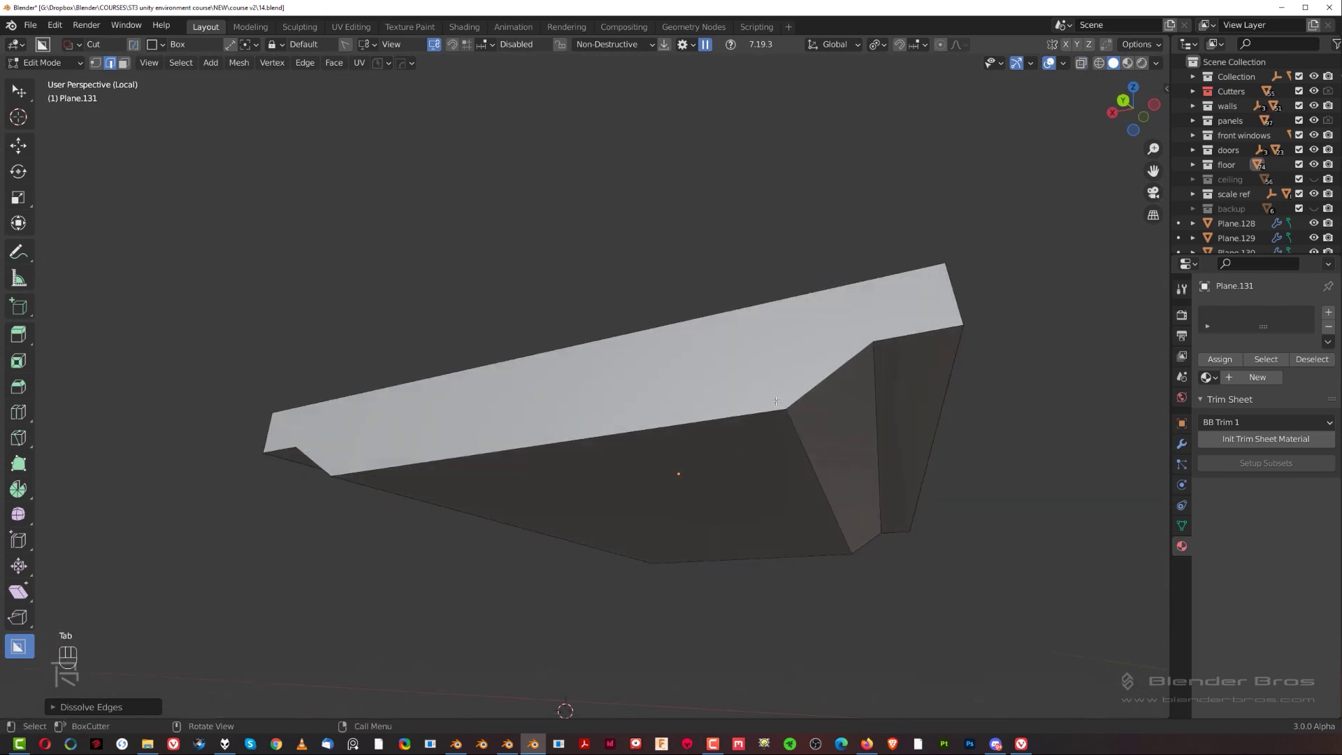
{"action": "key", "text": "q"}
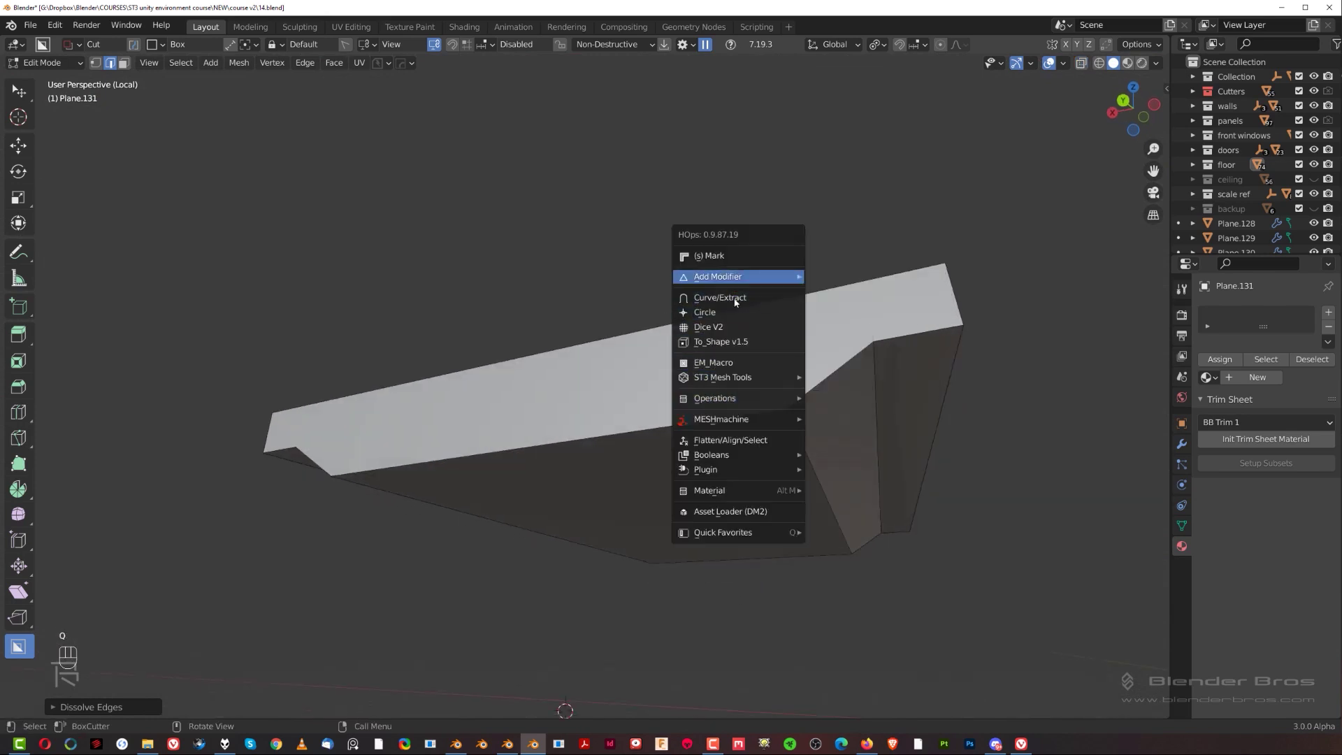
{"action": "key", "text": "q"}
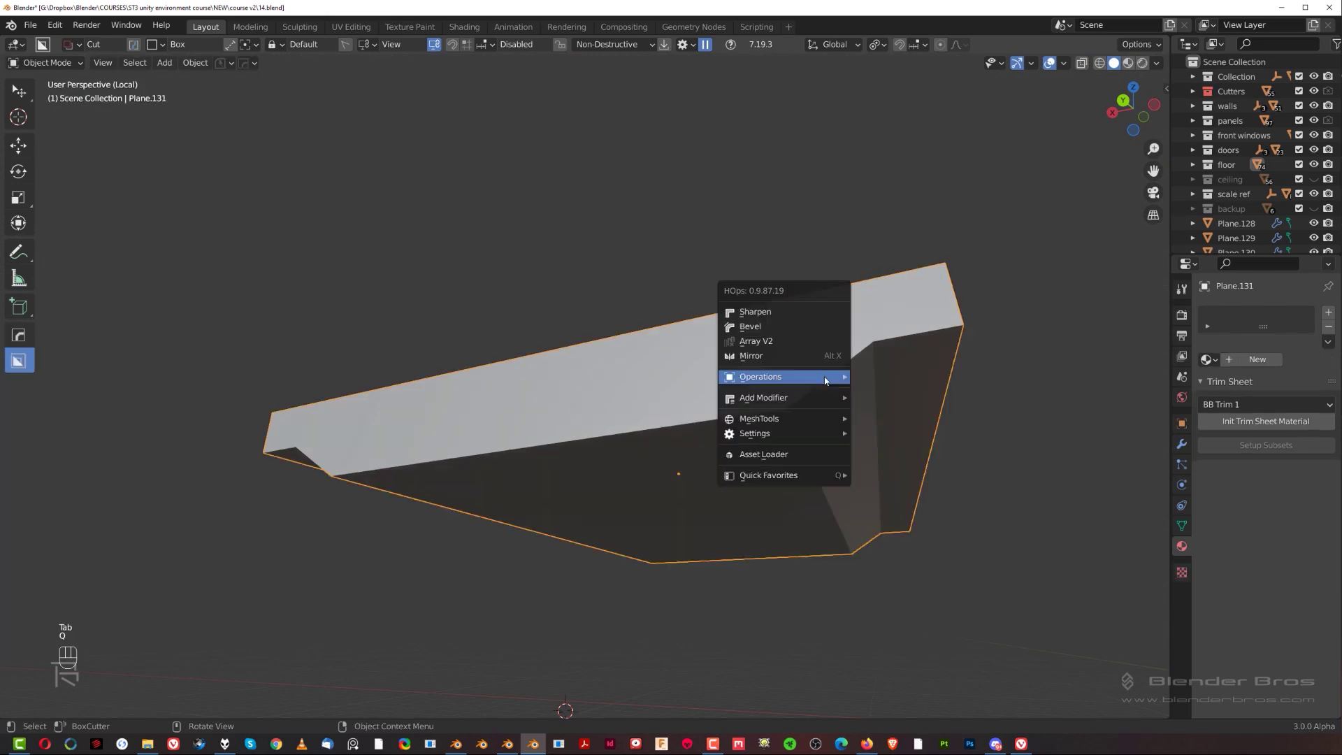
{"action": "left_click", "coordinate": [785, 323]}
{"action": "scroll", "coordinate": [782, 332], "scroll_direction": "down", "scroll_amount": 2, "text": "shift"}
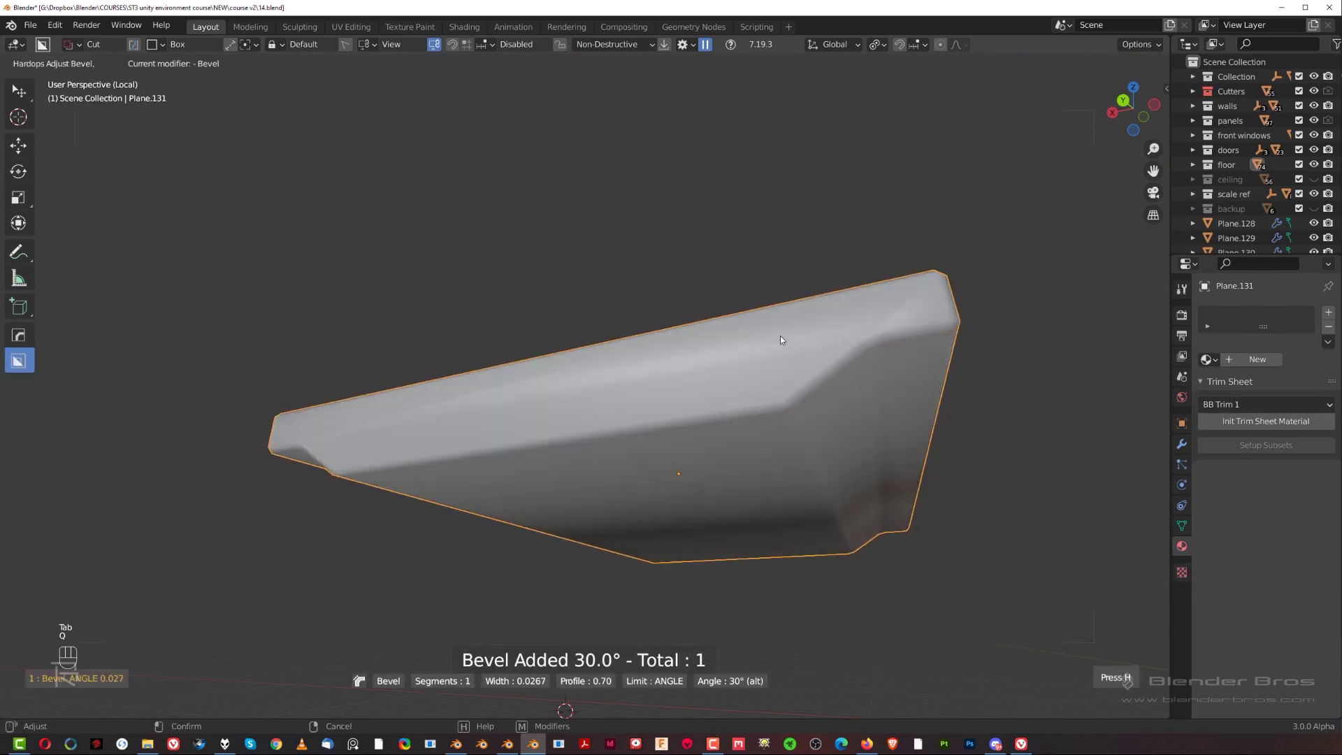
{"action": "left_click", "coordinate": [837, 353]}
{"action": "key", "text": "q"}
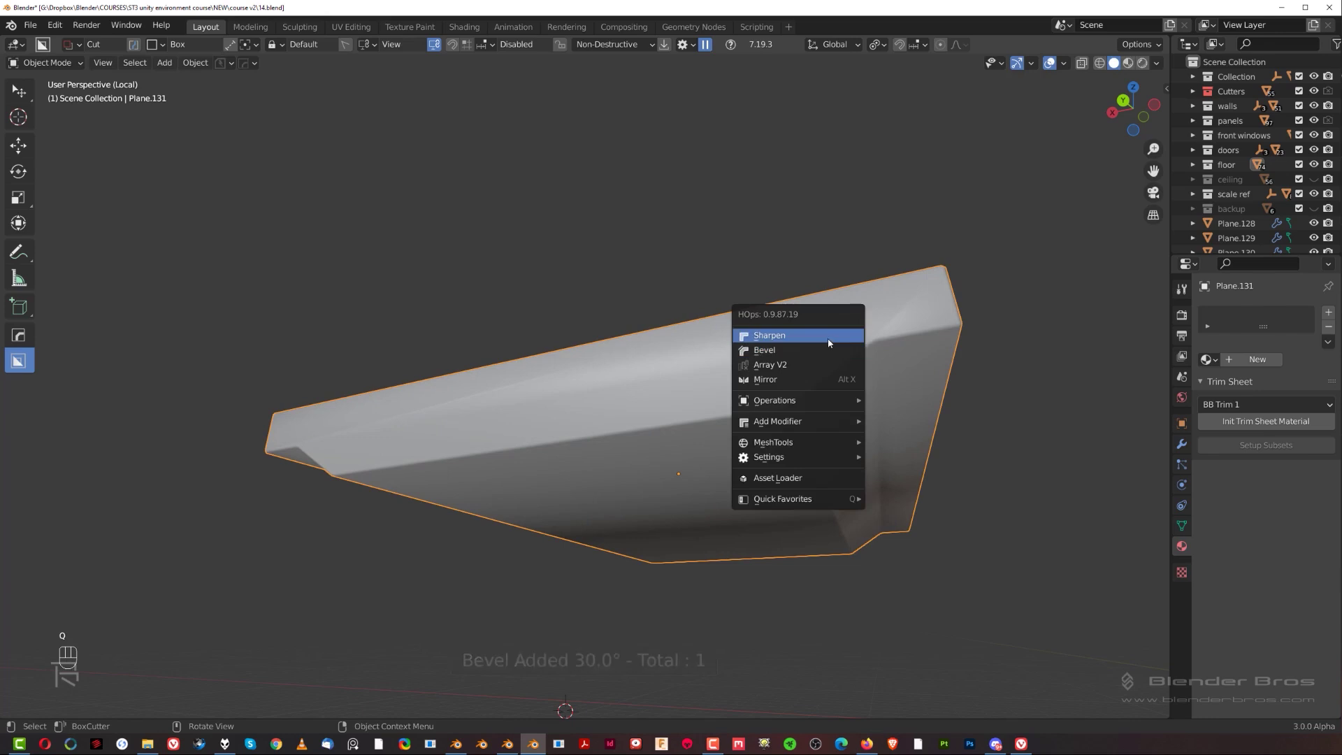
{"action": "left_click", "coordinate": [827, 344]}
Bevel one long lower outer edge of the tile about 0.068 m wide with 4 segments.
{"action": "middle_click_drag", "start_coordinate": [824, 342], "coordinate": [664, 392]}
{"action": "key", "text": "Tab"}
{"action": "left_click", "coordinate": [685, 359]}
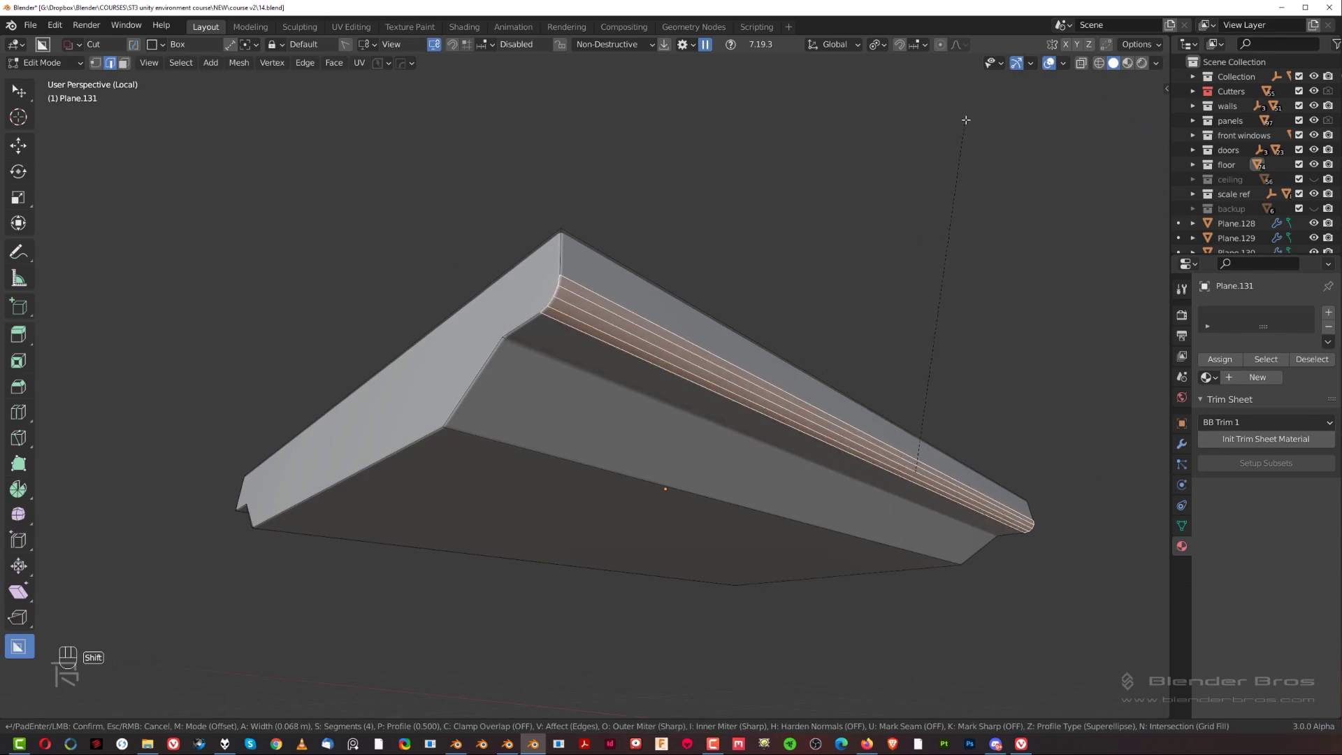
{"action": "left_click", "coordinate": [965, 121]}
Symmetrize the rounded outer edge to the tile's other side and leave local view.
{"action": "middle_click_drag", "start_coordinate": [696, 415], "coordinate": [755, 413]}
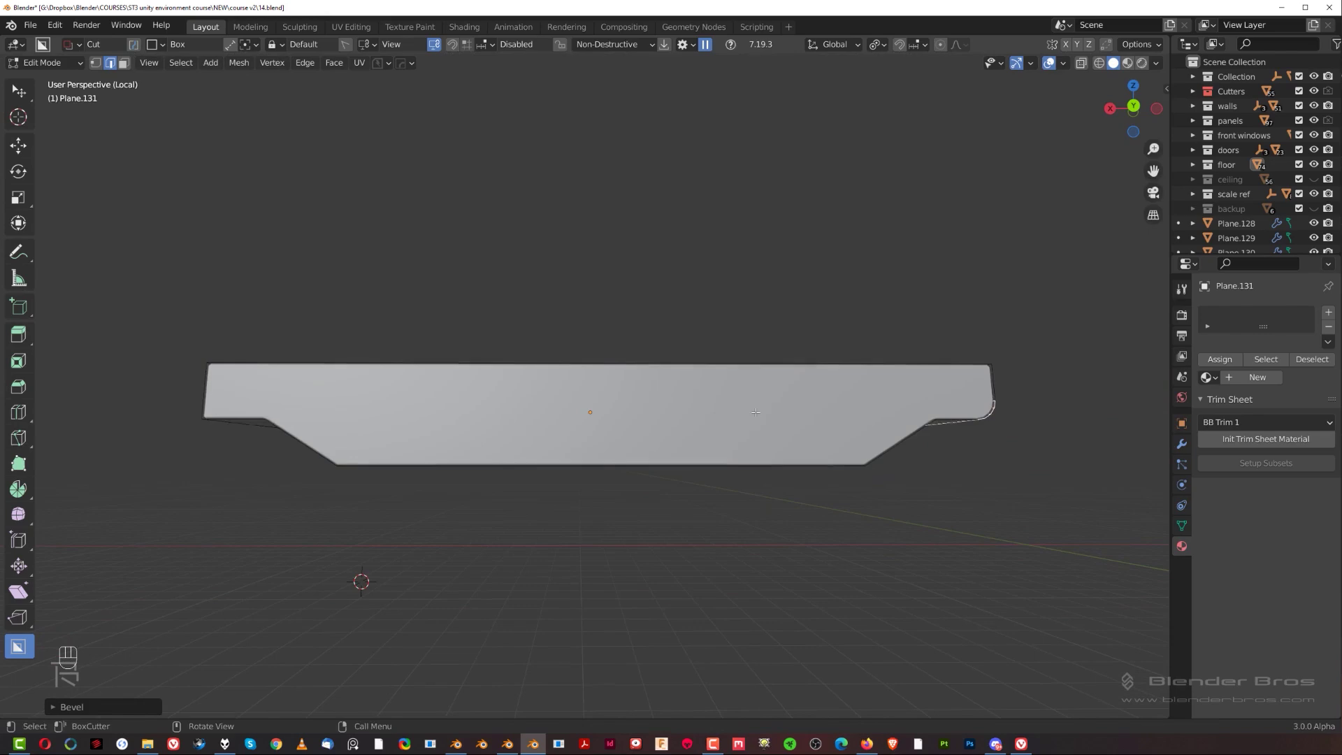
{"action": "key", "text": "Tab"}
{"action": "key", "text": "slash"}
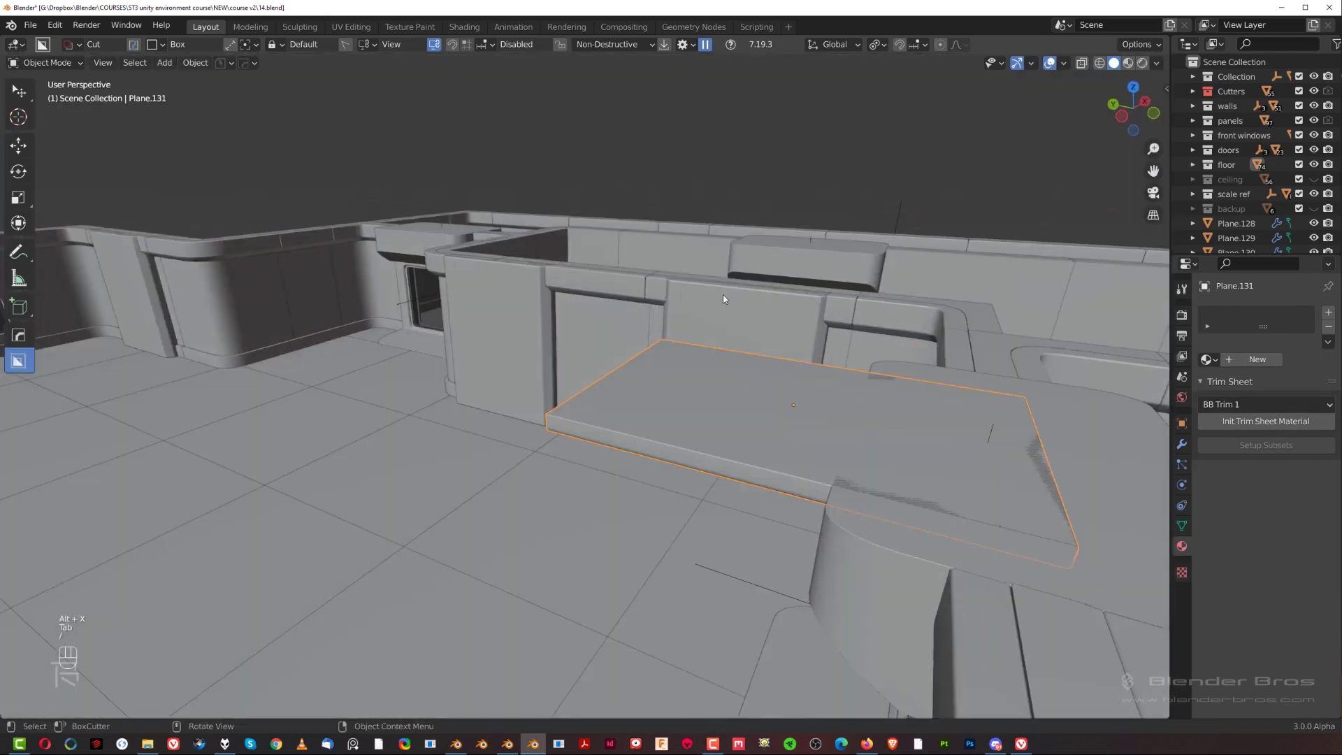
Bevel the two long edges of the tile's sloped side about 0.043 m wide with 4 segments, and symmetrize the result.
{"action": "middle_click_drag", "start_coordinate": [728, 237], "coordinate": [769, 126]}
{"action": "key", "text": "Tab"}
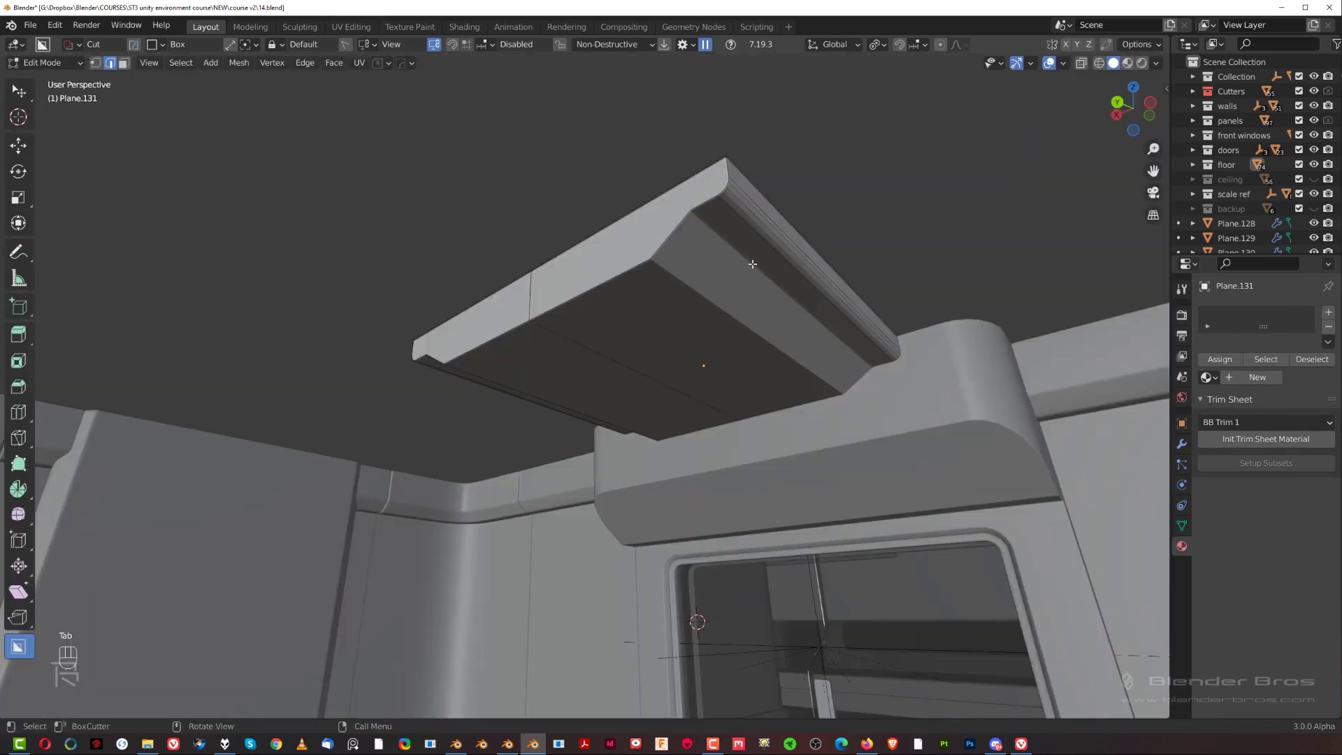
{"action": "mouse_move", "coordinate": [936, 228]}
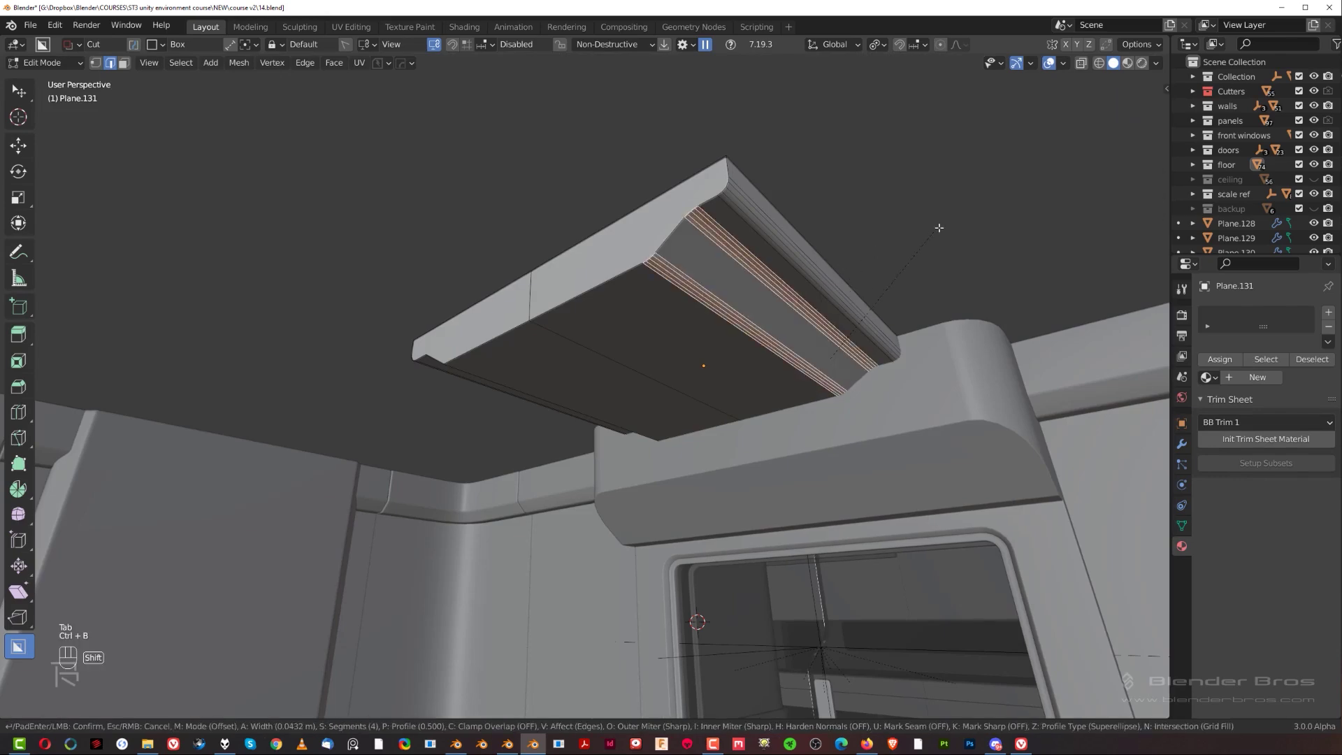
{"action": "key", "text": "alt+x"}
{"action": "middle_click_drag", "start_coordinate": [737, 339], "coordinate": [667, 341]}
{"action": "key", "text": "Tab"}
{"action": "scroll", "coordinate": [761, 321], "scroll_direction": "down", "scroll_amount": 2}
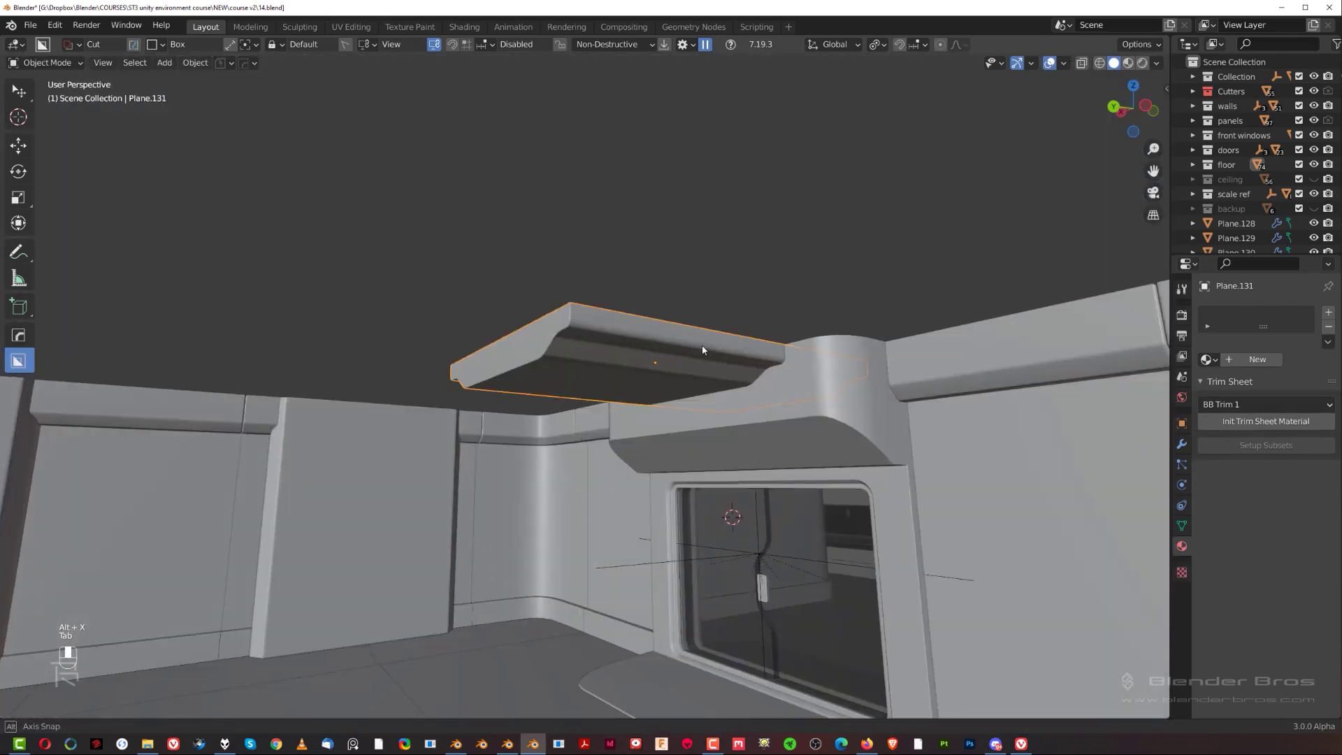
Create a linked duplicate of the ceiling tile 4 m along Y and repeat it until the row reaches the far wall.
{"action": "middle_click_drag", "start_coordinate": [657, 343], "coordinate": [724, 349]}
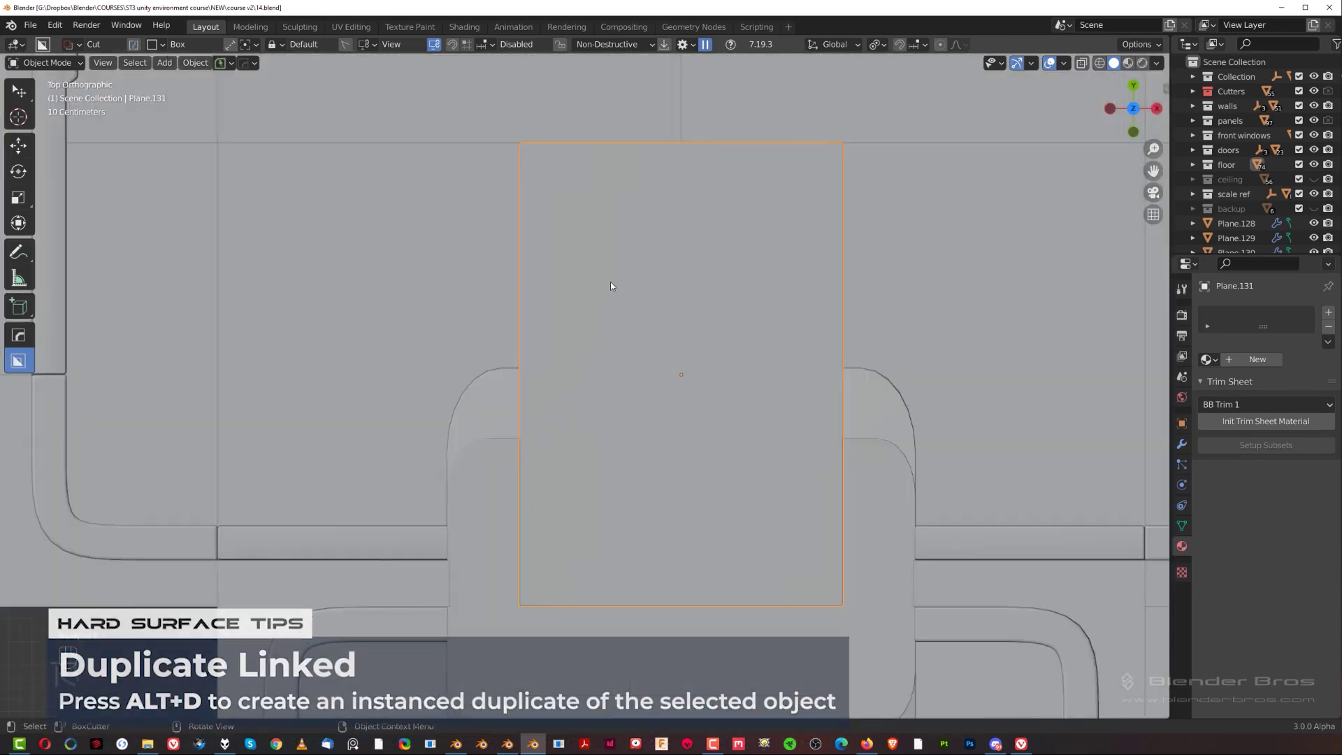
{"action": "scroll", "coordinate": [610, 286], "scroll_direction": "down", "scroll_amount": 5}
{"action": "middle_click_drag", "start_coordinate": [615, 346], "coordinate": [655, 519], "text": "shift"}
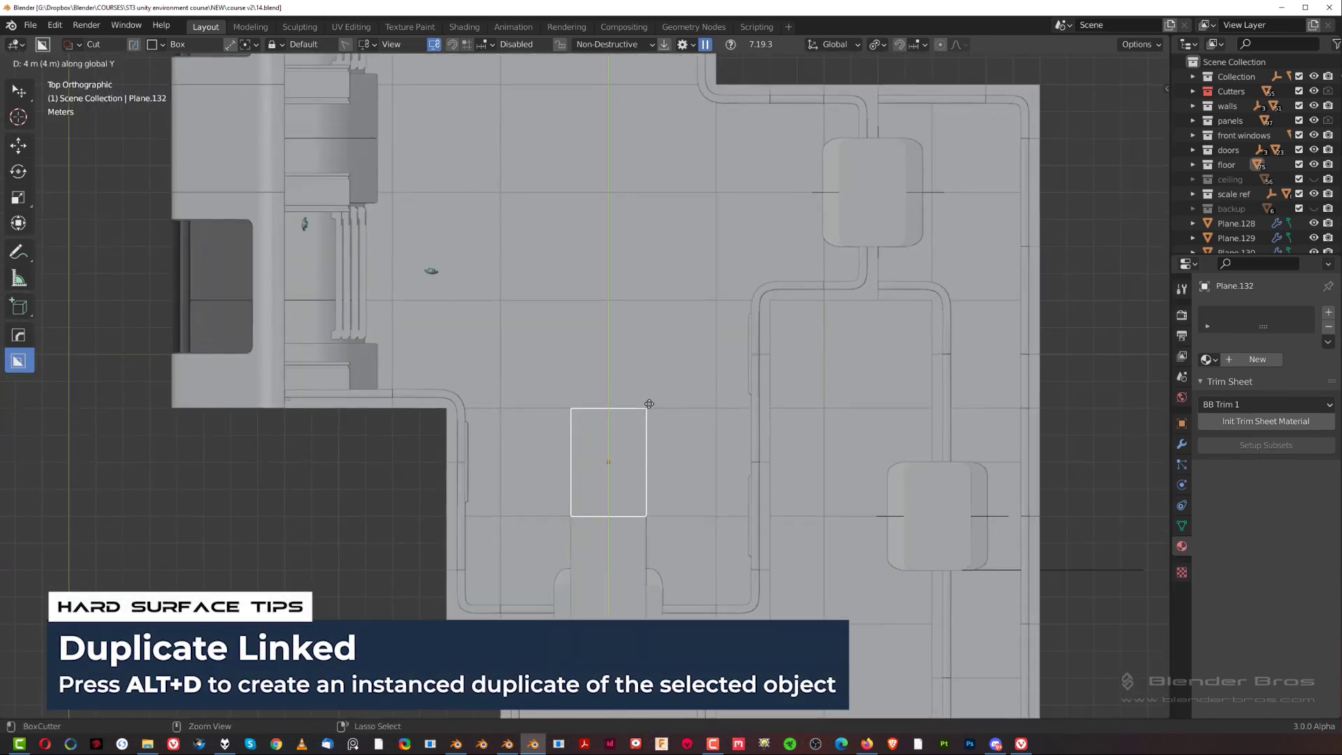
{"action": "left_click", "coordinate": [649, 404]}
{"action": "scroll", "coordinate": [658, 404], "scroll_direction": "down", "scroll_amount": 3}
{"action": "key", "text": "shift+r"}
{"action": "key", "text": "shift+r"}
{"action": "key", "text": "shift+r"}
{"action": "key", "text": "shift+r"}
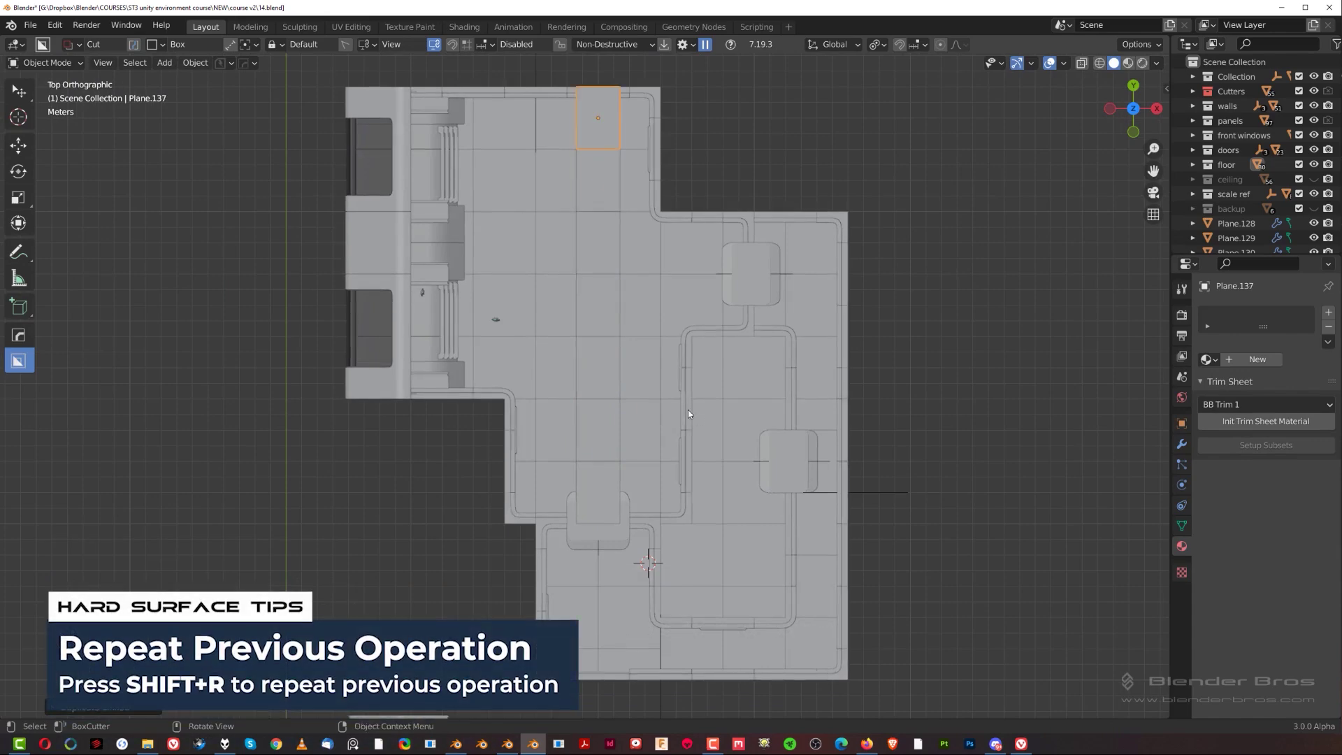
Duplicate a ceiling tile to the doorway on the +X side of the room and rotate it 90 degrees.
{"action": "scroll", "coordinate": [690, 345], "scroll_direction": "up", "scroll_amount": 3}
{"action": "key", "text": "shift+d"}
{"action": "left_click", "coordinate": [859, 524]}
{"action": "middle_click_drag", "start_coordinate": [868, 392], "coordinate": [772, 380], "text": "shift"}
{"action": "scroll", "coordinate": [773, 380], "scroll_direction": "up", "scroll_amount": 2}
{"action": "key", "text": "r"}
{"action": "left_click", "coordinate": [824, 521], "text": "ctrl"}
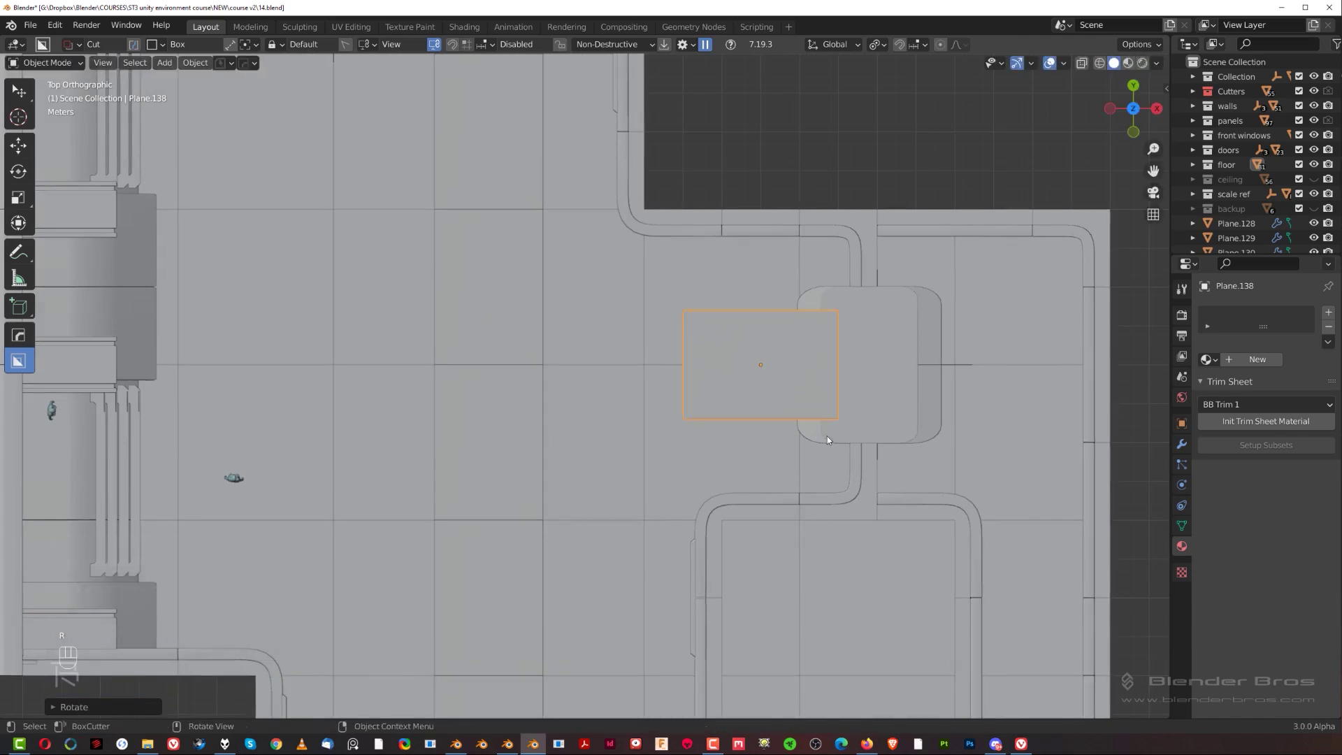
Move the rotated tile along negative X, first 3 m, until its short end meets the edge of the long ceiling row.
{"action": "key", "text": "g"}
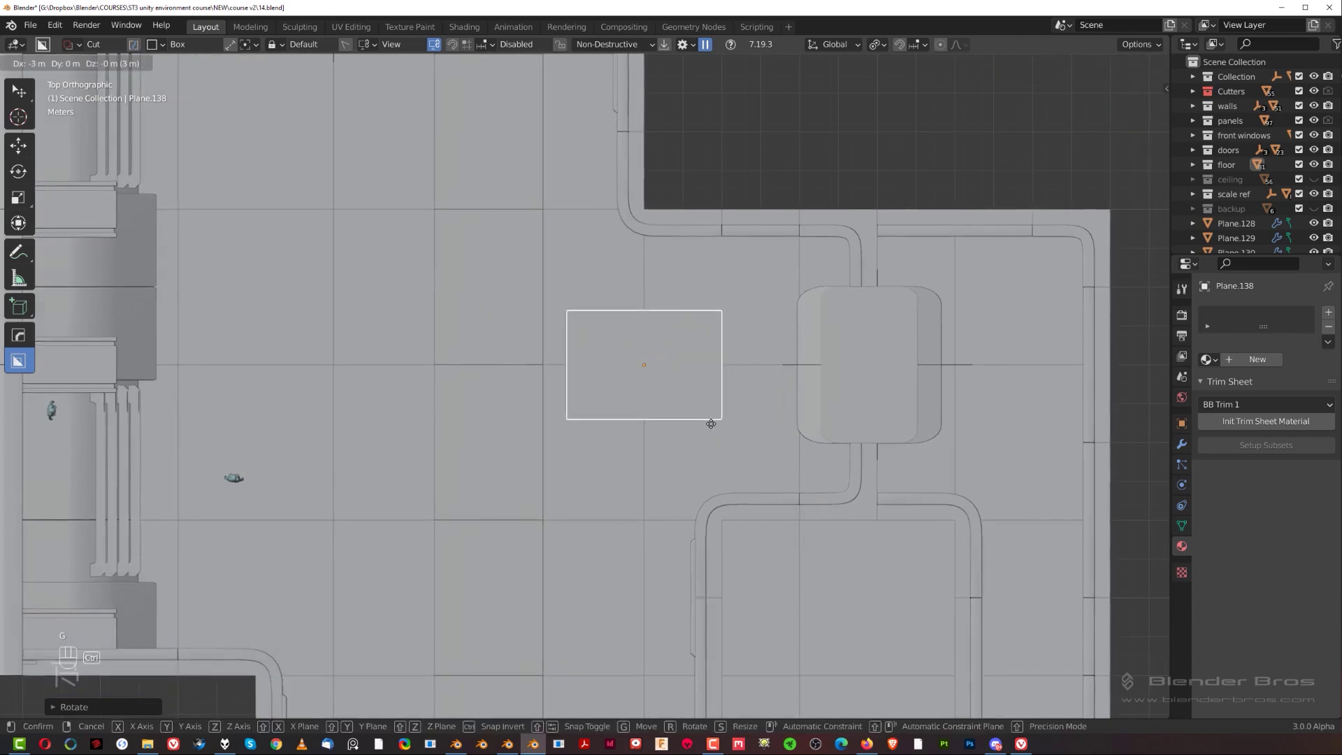
{"action": "left_click", "coordinate": [711, 423]}
{"action": "scroll", "coordinate": [706, 439], "scroll_direction": "up", "scroll_amount": 8}
{"action": "key", "text": "g"}
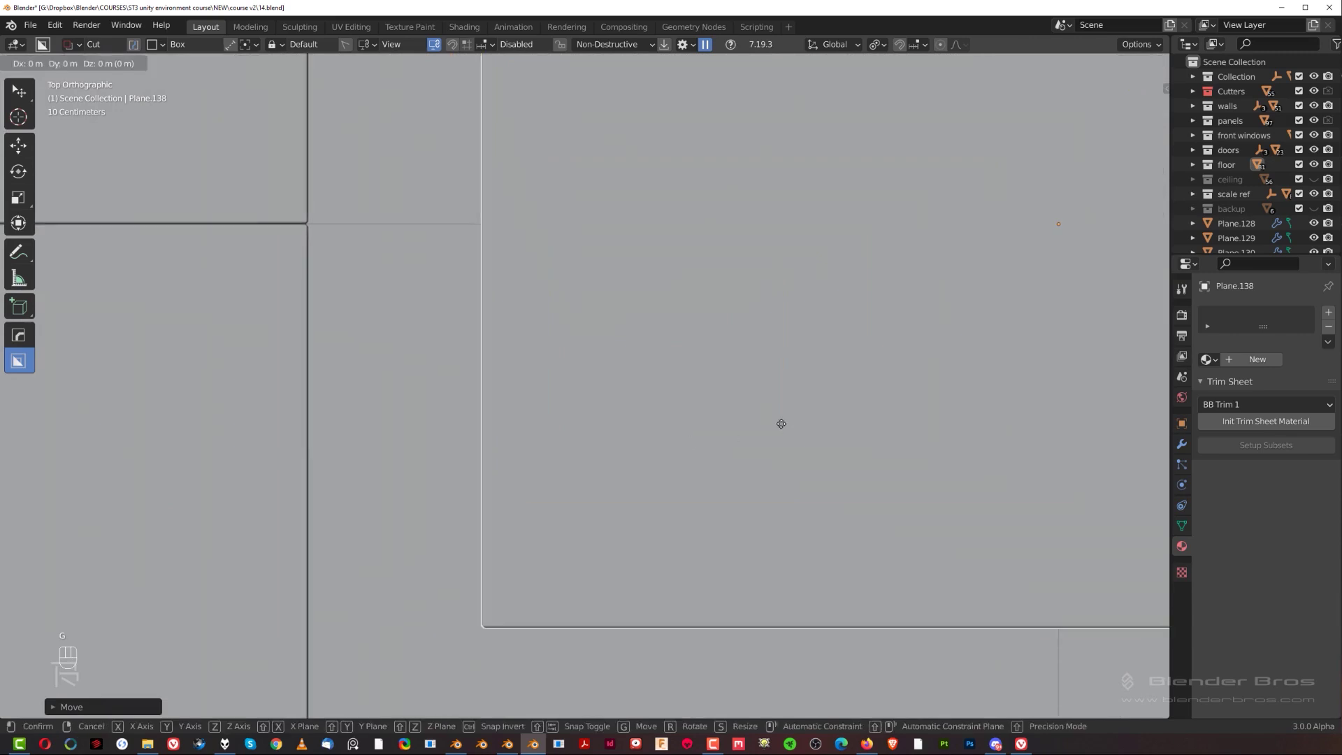
{"action": "left_click", "coordinate": [615, 422]}
{"action": "scroll", "coordinate": [650, 432], "scroll_direction": "down", "scroll_amount": 4}
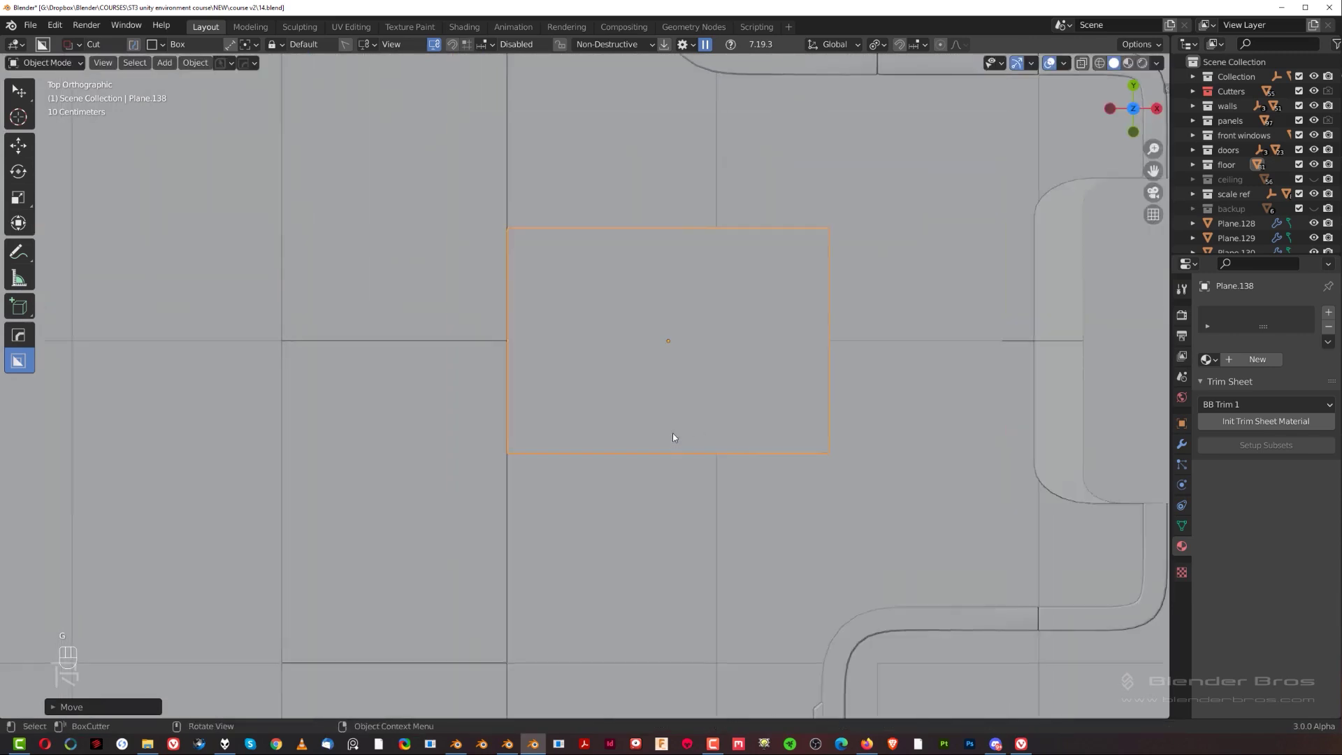
Replace the ordinary copy of the rotated ceiling tile with a linked duplicate along X toward the doorway.
{"action": "scroll", "coordinate": [673, 439], "scroll_direction": "down", "scroll_amount": 3}
{"action": "key", "text": "shift+d"}
{"action": "key", "text": "x"}
{"action": "left_click", "coordinate": [631, 364]}
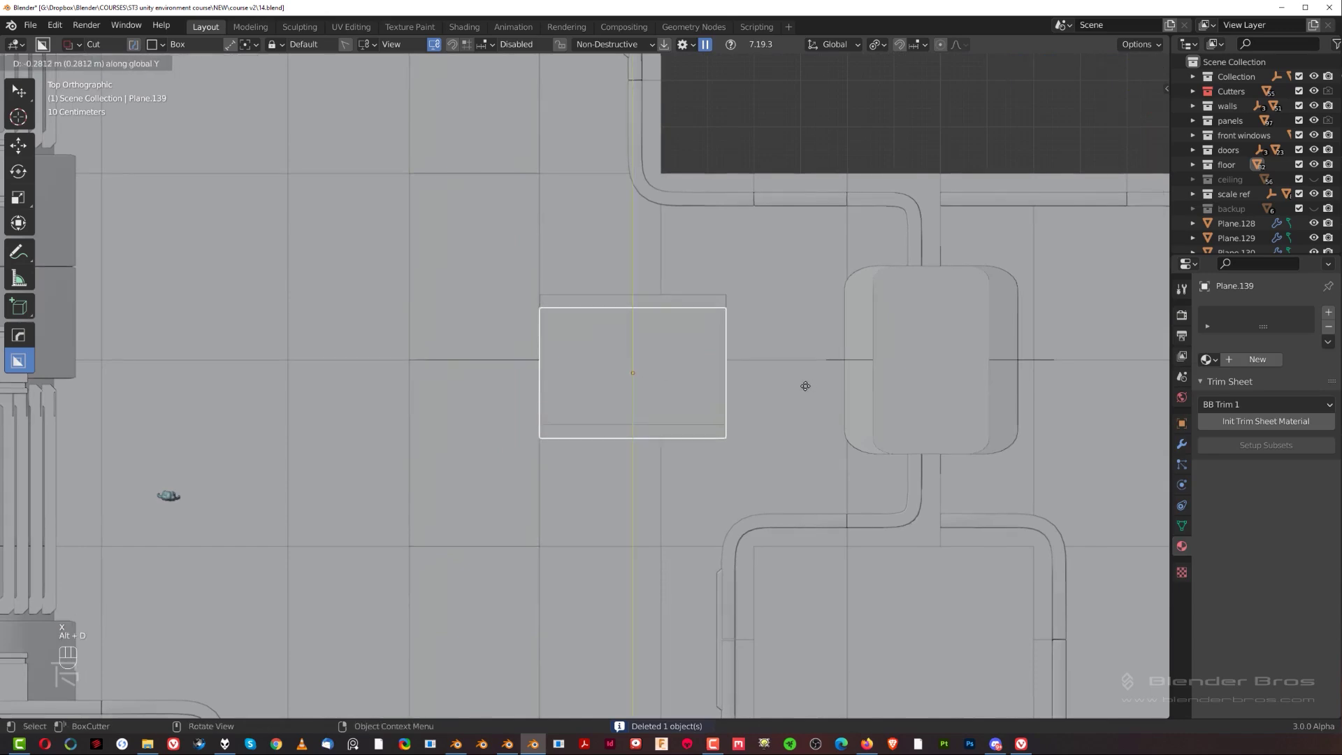
{"action": "left_click", "coordinate": [850, 377]}
Convert the end faces of the rotated ceiling tile into a separate plate with To_Plate, solidified to -0.518 without rim.
{"action": "middle_click_drag", "start_coordinate": [850, 377], "coordinate": [657, 353]}
{"action": "key", "text": "KP_5"}
{"action": "middle_click_drag", "start_coordinate": [621, 416], "coordinate": [720, 403]}
{"action": "key", "text": "Tab"}
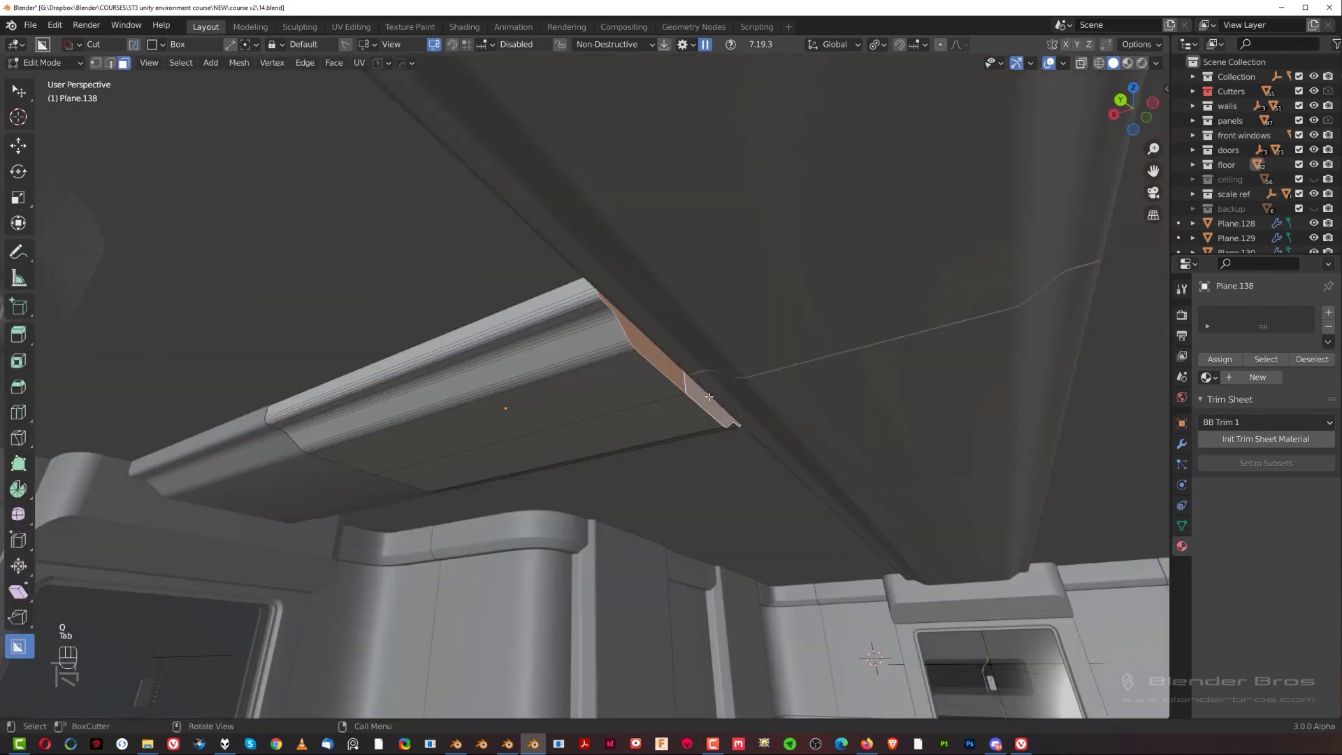
{"action": "key", "text": "q"}
{"action": "left_click", "coordinate": [687, 440]}
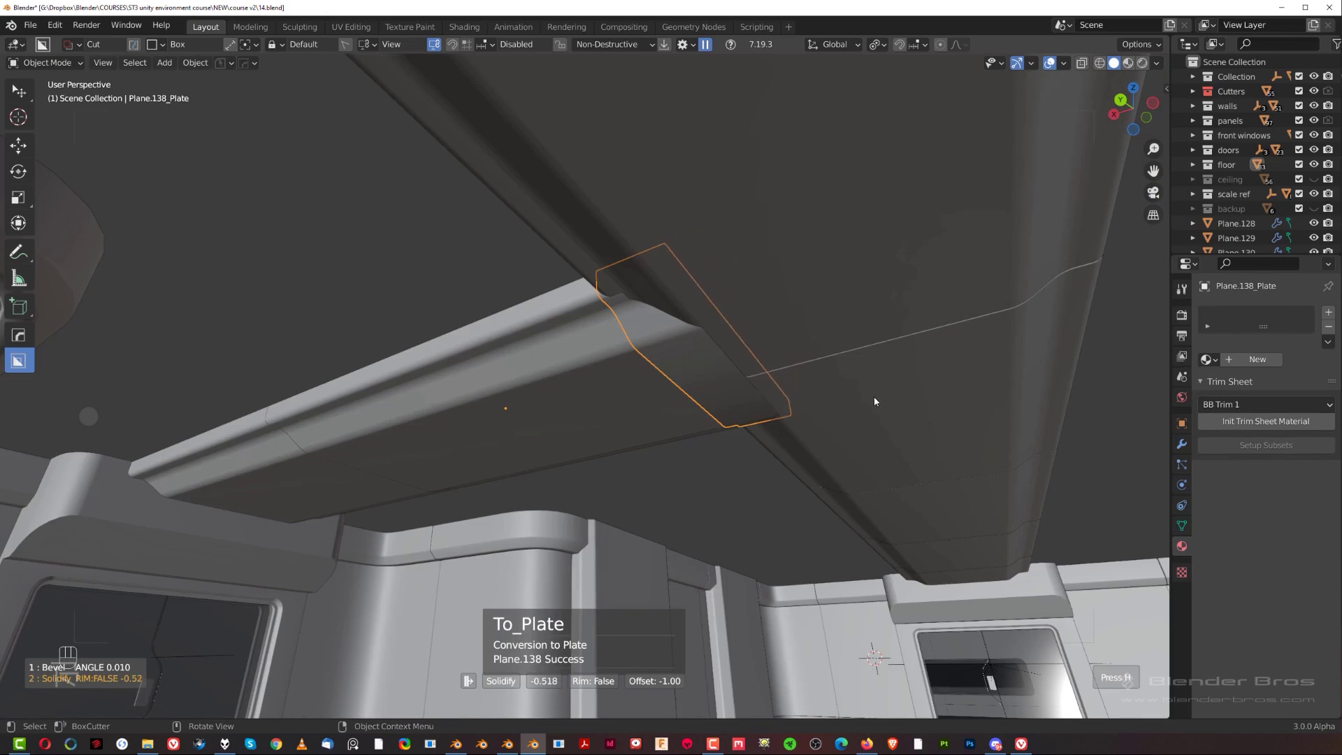
Duplicate the new end plate and place the copy among the spare modular parts outside the room.
{"action": "middle_click_drag", "start_coordinate": [874, 402], "coordinate": [704, 302]}
{"action": "key", "text": "Tab"}
{"action": "key", "text": "Tab"}
{"action": "middle_click_drag", "start_coordinate": [601, 257], "coordinate": [665, 380]}
{"action": "key", "text": "grave"}
{"action": "key", "text": "KP_5"}
{"action": "middle_click_drag", "start_coordinate": [535, 559], "coordinate": [608, 353], "text": "shift"}
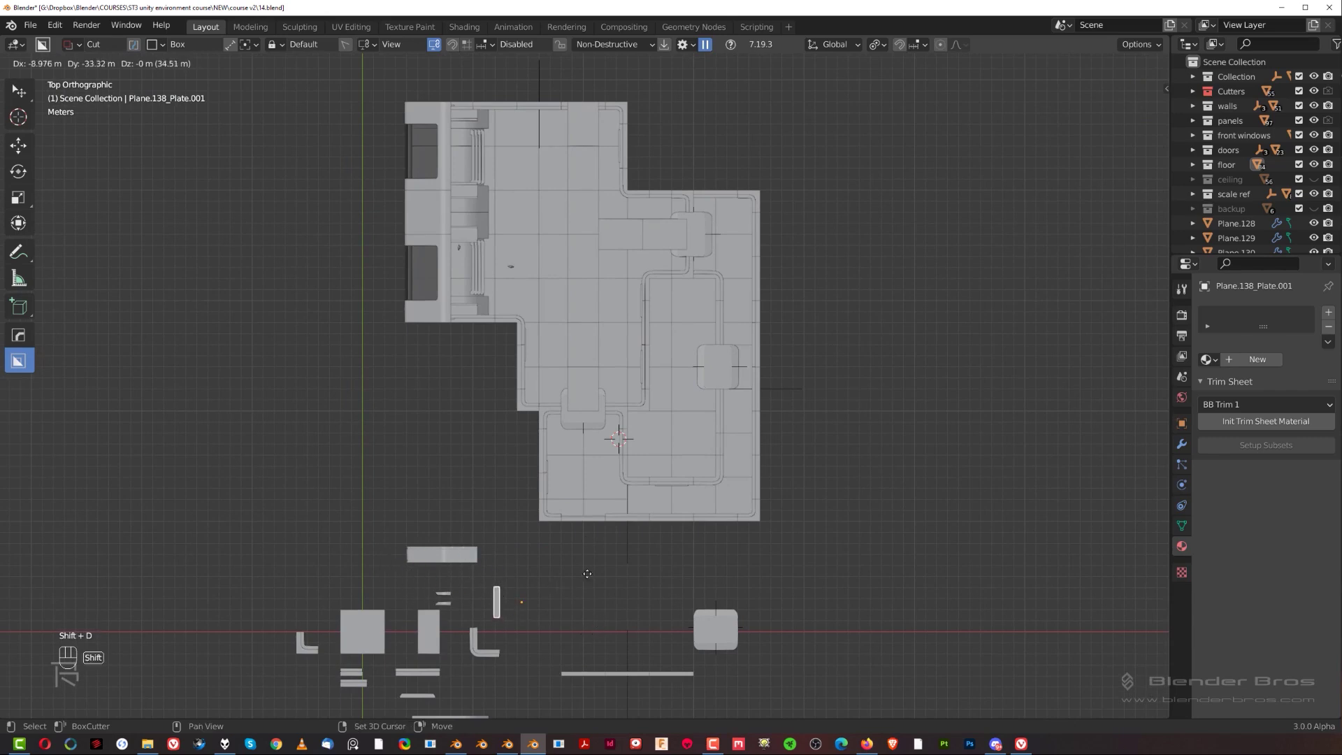
{"action": "left_click", "coordinate": [615, 599]}
Duplicate a ceiling tile from the long row and place the copy beside the end plate among the spare parts.
{"action": "middle_click_drag", "start_coordinate": [612, 545], "coordinate": [639, 371], "text": "shift"}
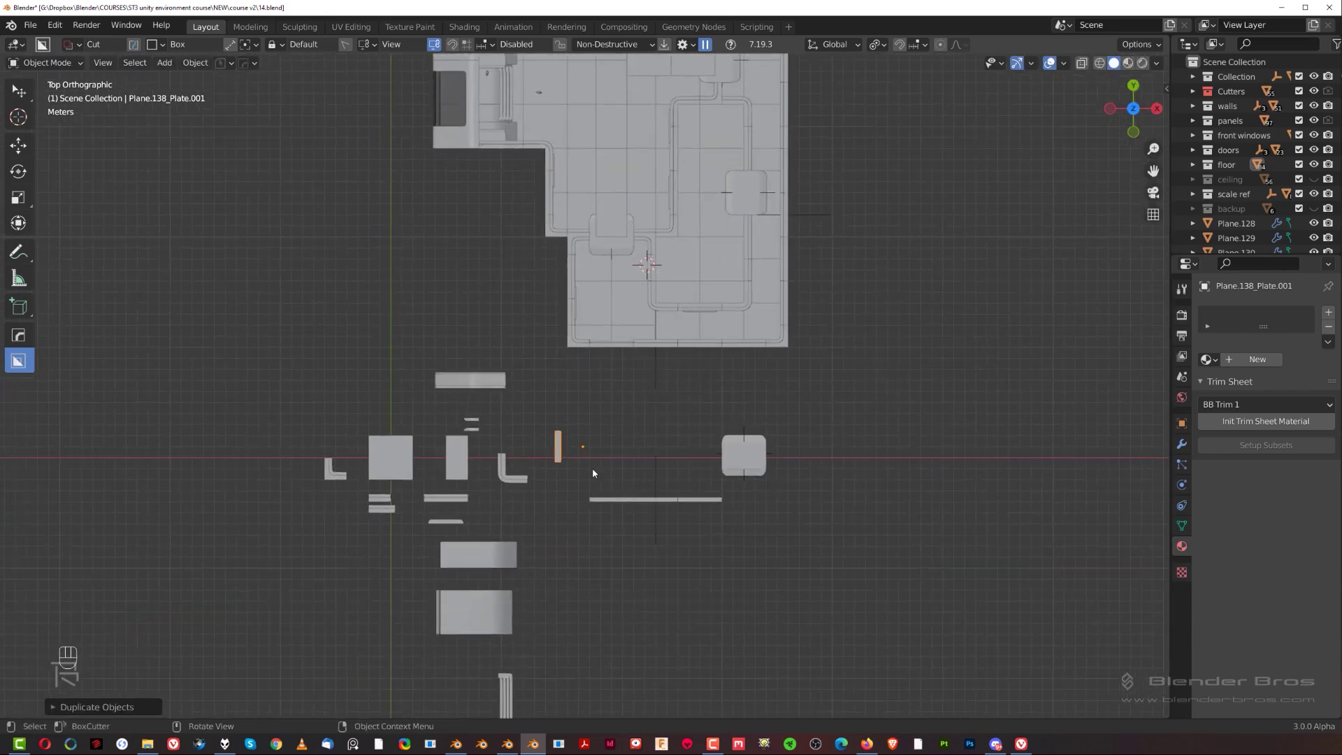
{"action": "middle_click_drag", "start_coordinate": [626, 513], "coordinate": [653, 269], "text": "shift"}
{"action": "scroll", "coordinate": [645, 500], "scroll_direction": "up", "scroll_amount": 4}
{"action": "scroll", "coordinate": [645, 502], "scroll_direction": "down", "scroll_amount": 2}
{"action": "key", "text": "grave"}
{"action": "scroll", "coordinate": [661, 282], "scroll_direction": "down", "scroll_amount": 5}
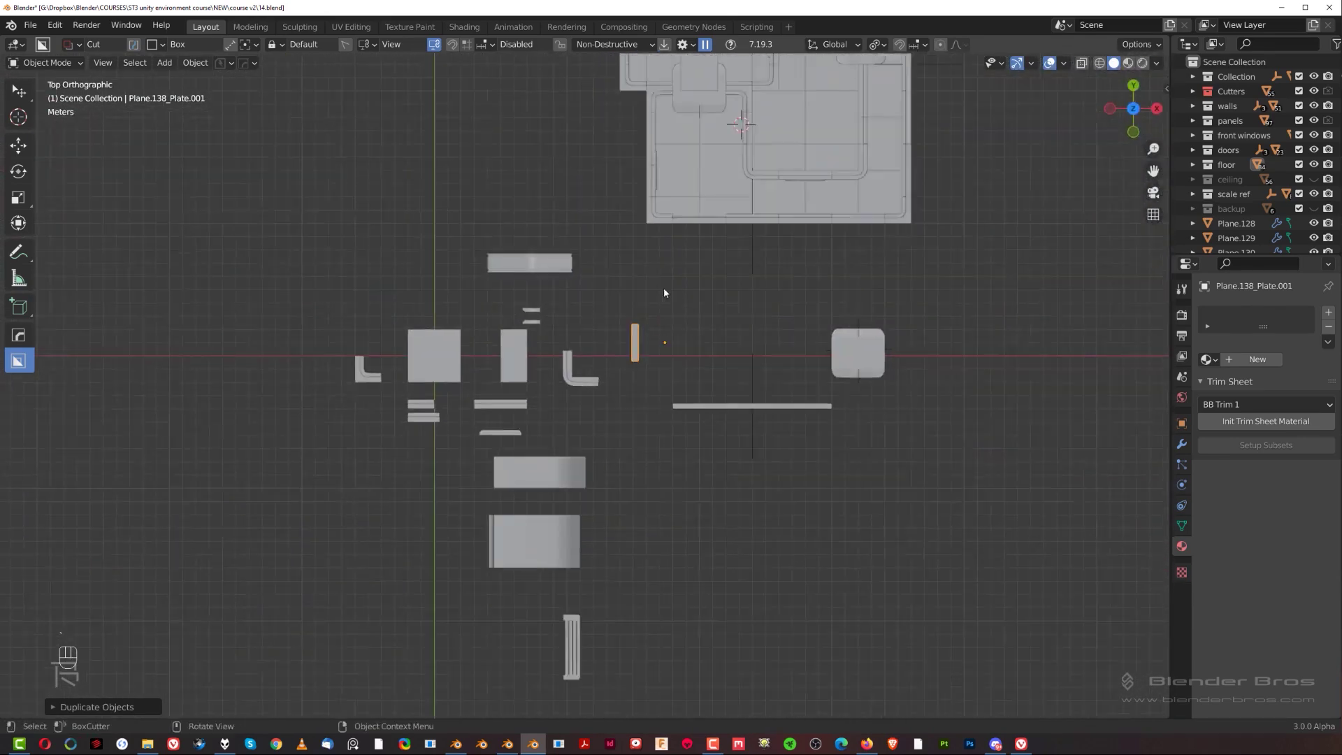
{"action": "middle_click_drag", "start_coordinate": [681, 329], "coordinate": [663, 401], "text": "shift"}
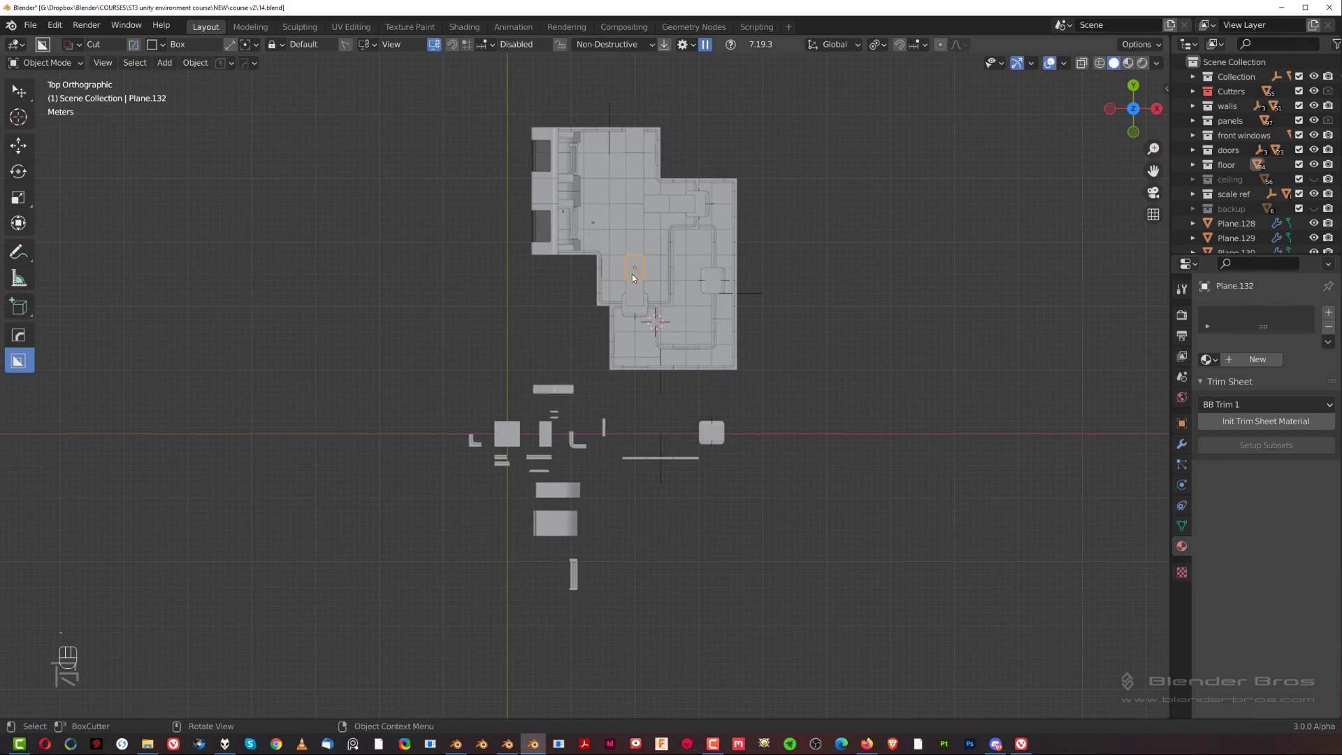
{"action": "key", "text": "shift+d"}
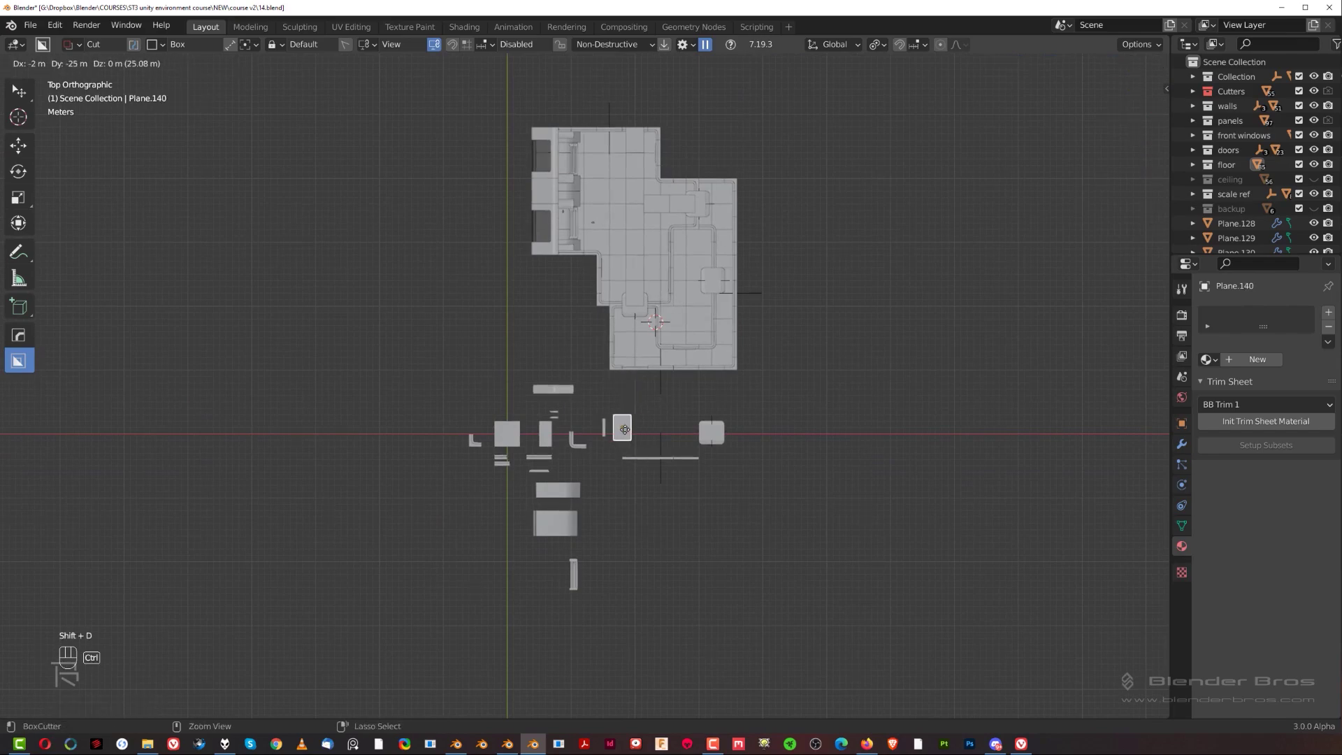
{"action": "left_click", "coordinate": [623, 446]}
Make the ceiling collection visible and examine the room interior around the ceiling rows and window supports.
{"action": "scroll", "coordinate": [623, 449], "scroll_direction": "up", "scroll_amount": 1}
{"action": "scroll", "coordinate": [622, 449], "scroll_direction": "up", "scroll_amount": 1}
{"action": "key", "text": "KP_5"}
{"action": "middle_click_drag", "start_coordinate": [623, 450], "coordinate": [571, 504]}
{"action": "scroll", "coordinate": [603, 457], "scroll_direction": "up", "scroll_amount": 4}
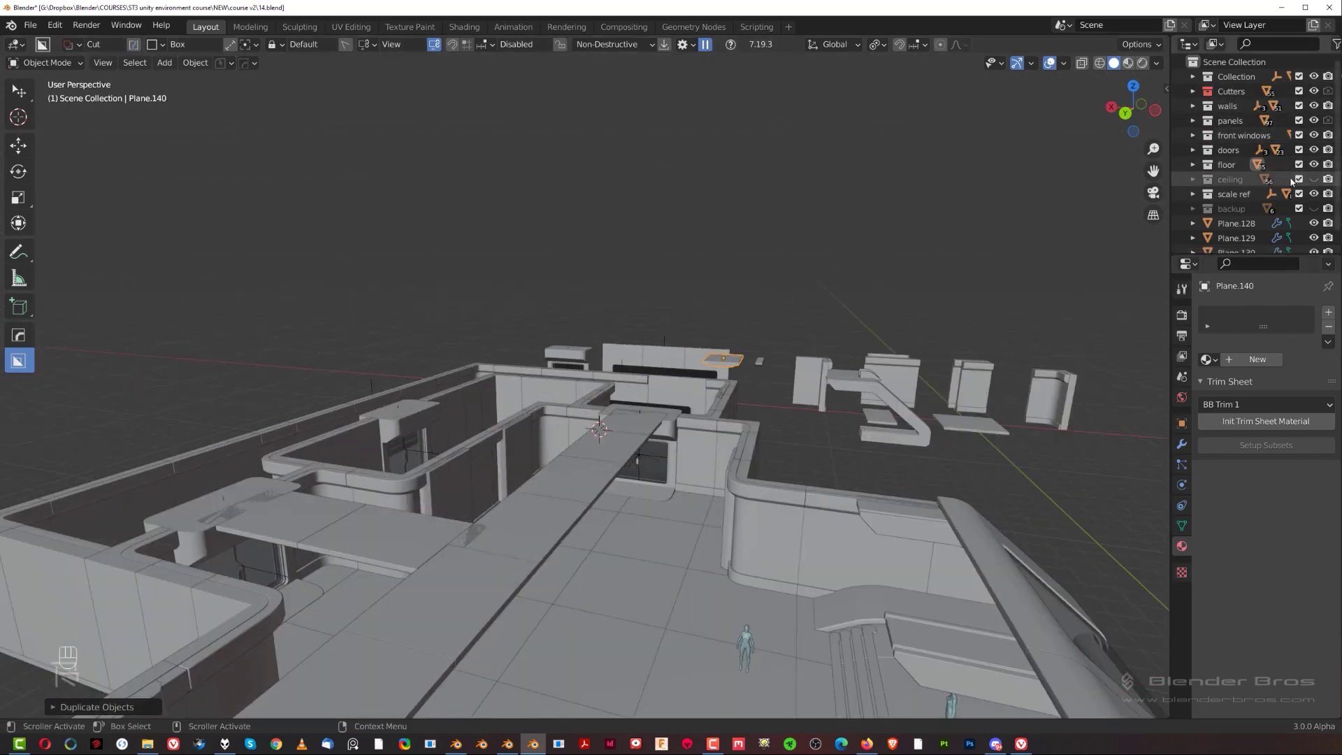
{"action": "left_click", "coordinate": [1314, 180]}
{"action": "middle_click_drag", "start_coordinate": [671, 490], "coordinate": [660, 428]}
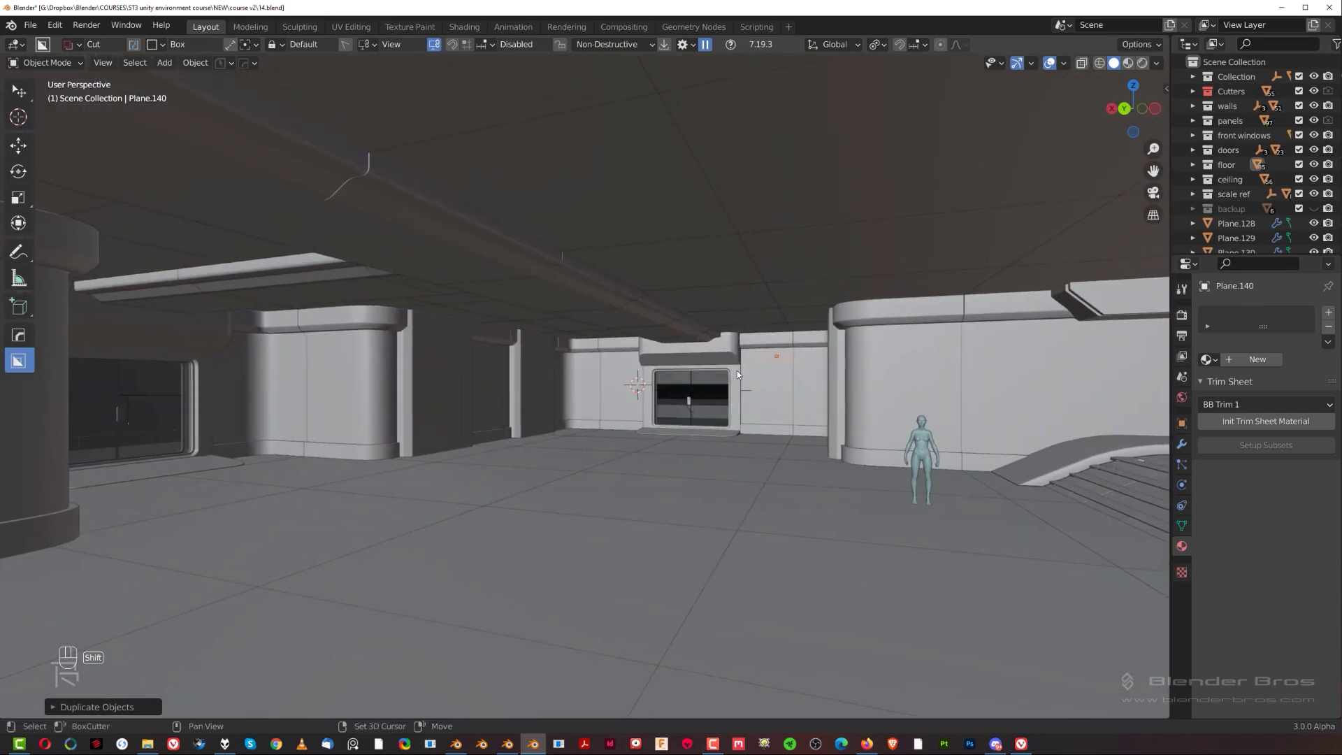
{"action": "scroll", "coordinate": [737, 371], "scroll_direction": "up", "scroll_amount": 6}
{"action": "middle_click_drag", "start_coordinate": [849, 335], "coordinate": [772, 317]}
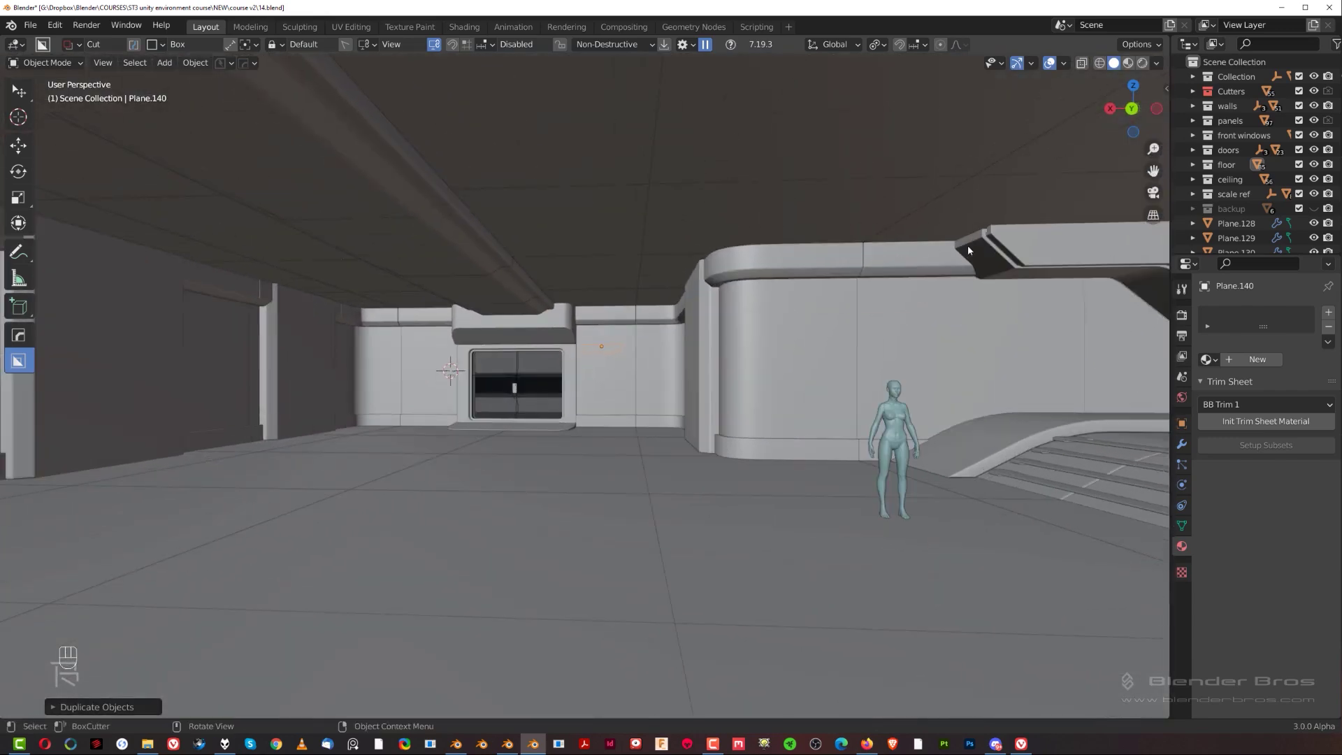
{"action": "middle_click_drag", "start_coordinate": [389, 306], "coordinate": [608, 336]}
{"action": "scroll", "coordinate": [607, 335], "scroll_direction": "down", "scroll_amount": 2}
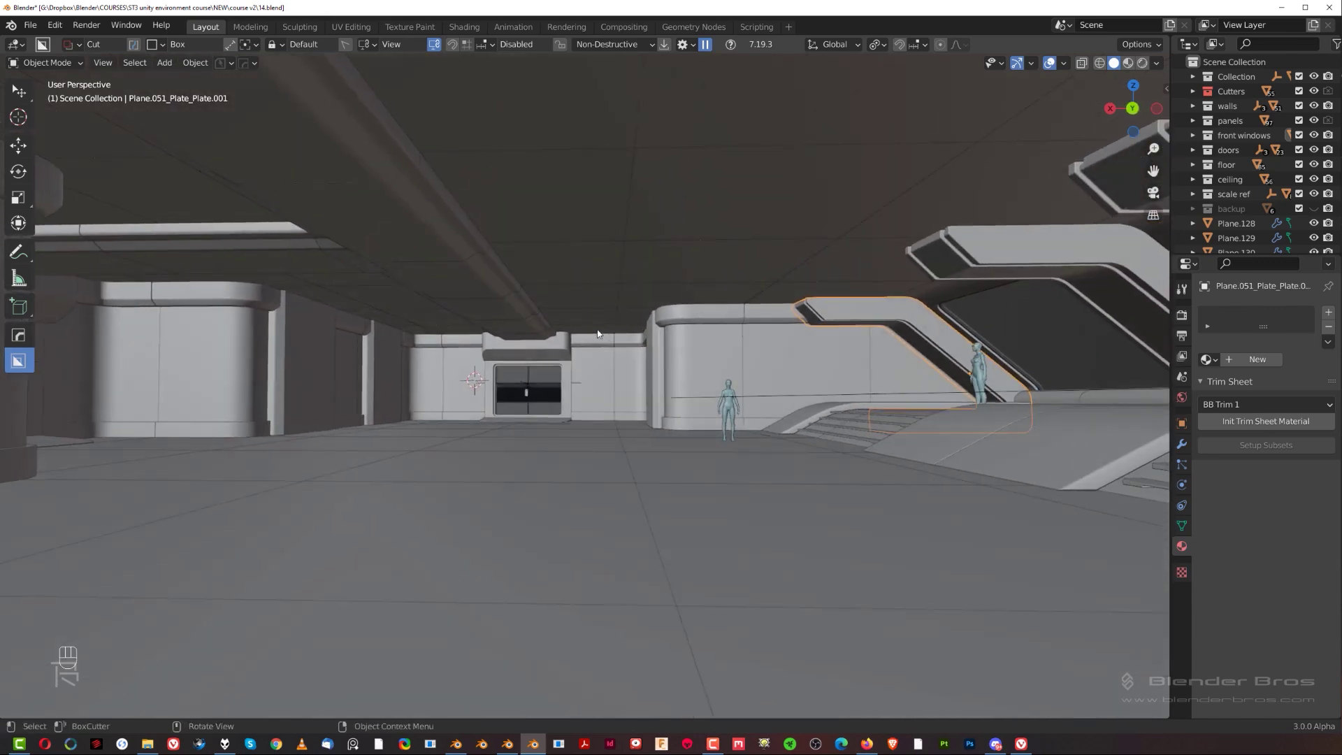
Convert the upper end face of the first window support into a plate beam reaching the long ceiling row.
{"action": "scroll", "coordinate": [744, 308], "scroll_direction": "up", "scroll_amount": 5}
{"action": "key", "text": "Tab"}
{"action": "left_click", "coordinate": [944, 307]}
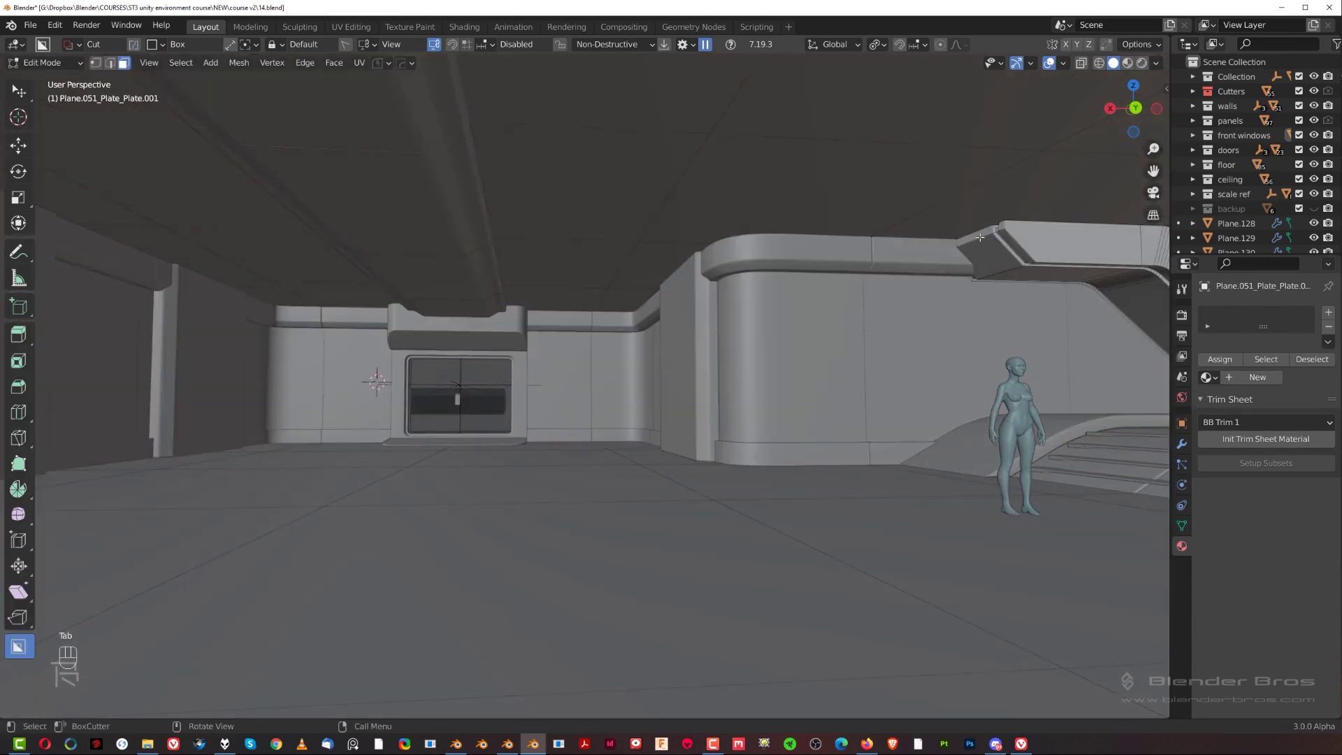
{"action": "key", "text": "Tab"}
{"action": "key", "text": "Tab"}
{"action": "key", "text": "Tab"}
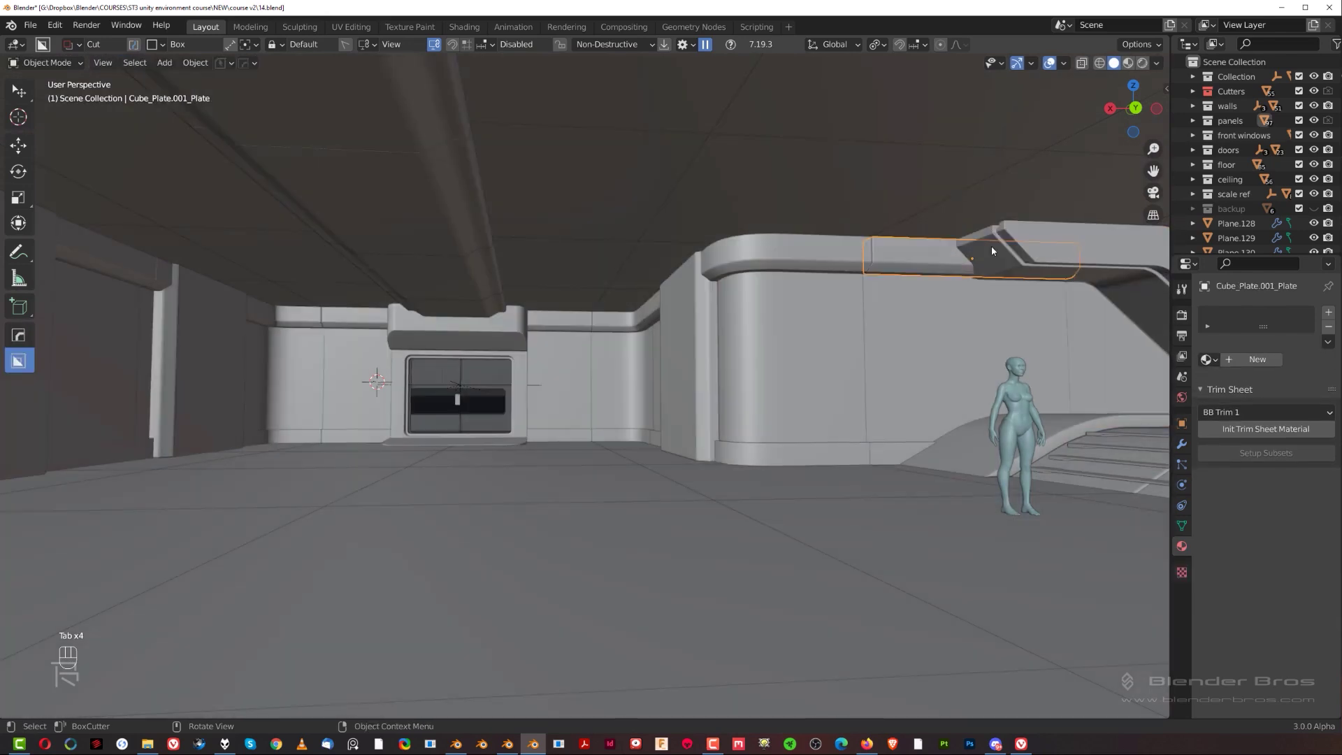
{"action": "left_click", "coordinate": [1033, 260]}
{"action": "left_click", "coordinate": [990, 259]}
{"action": "scroll", "coordinate": [966, 304], "scroll_direction": "down", "scroll_amount": 2}
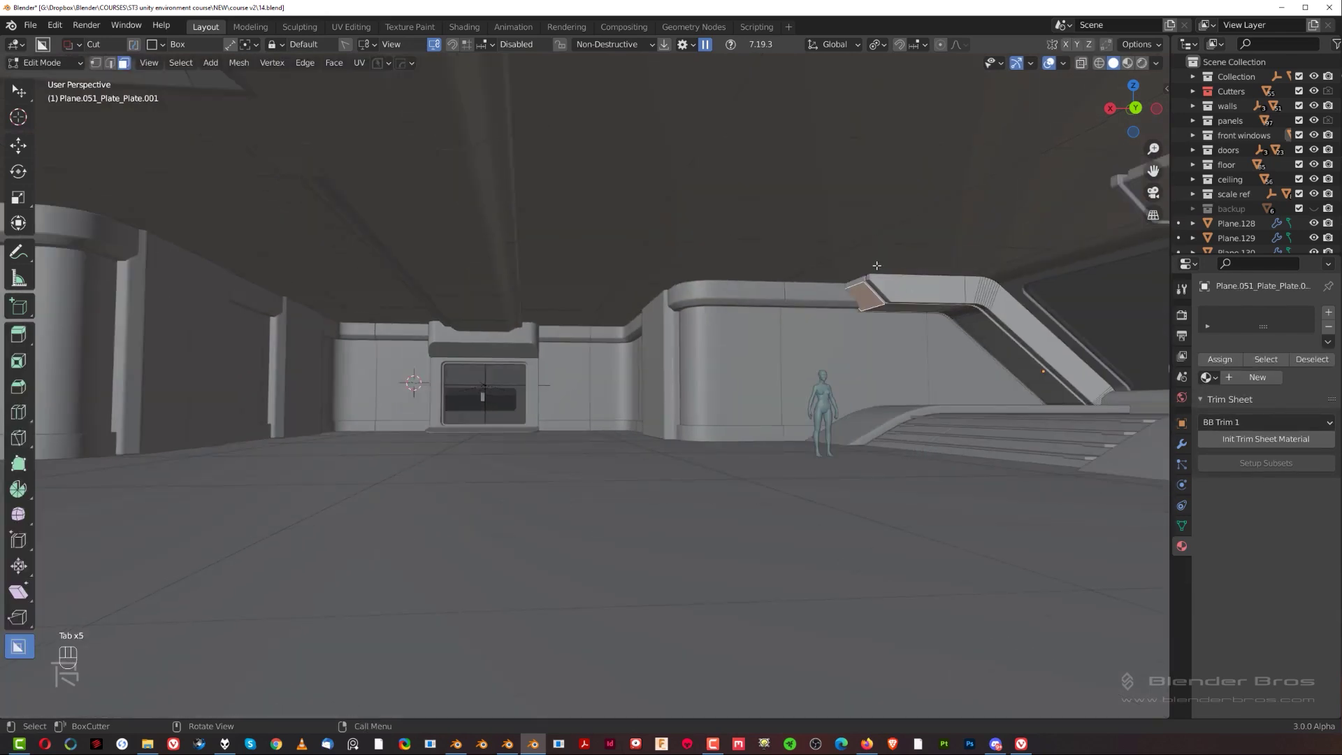
{"action": "scroll", "coordinate": [858, 282], "scroll_direction": "up", "scroll_amount": 4}
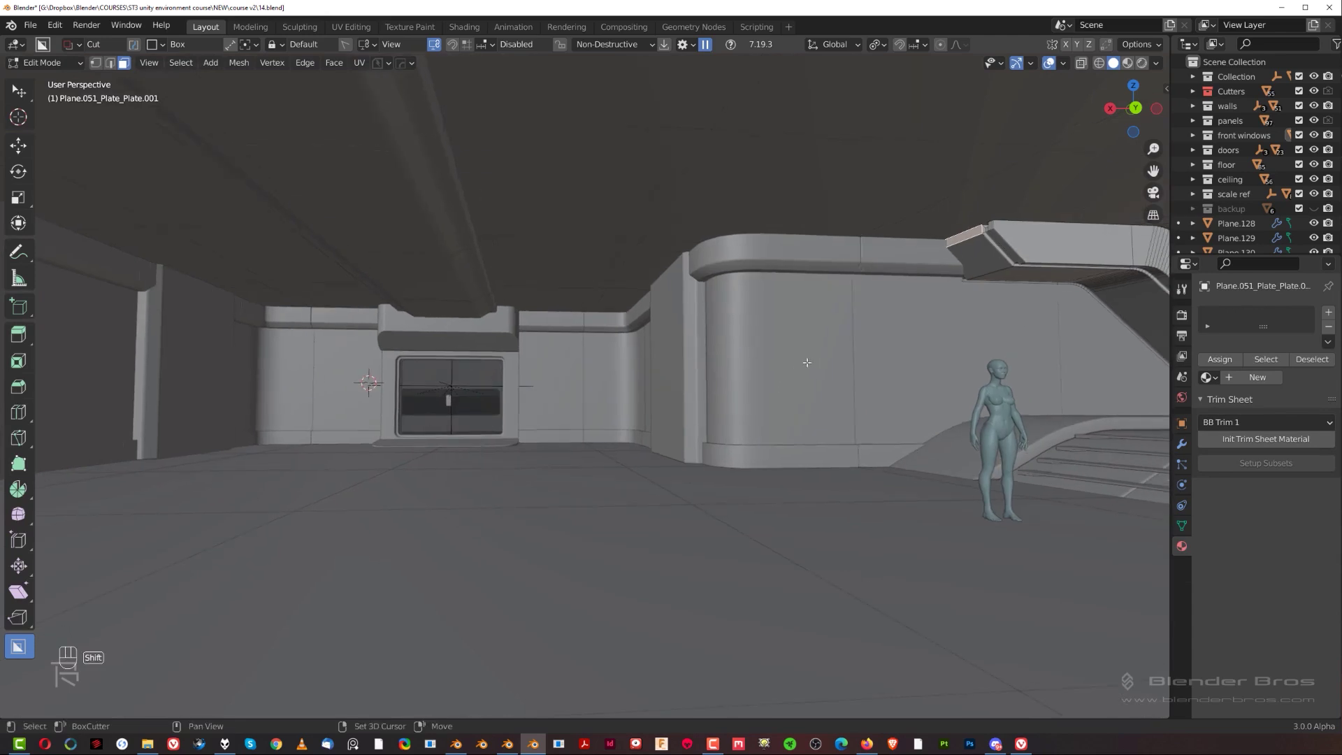
{"action": "key", "text": "q"}
{"action": "left_click", "coordinate": [798, 368]}
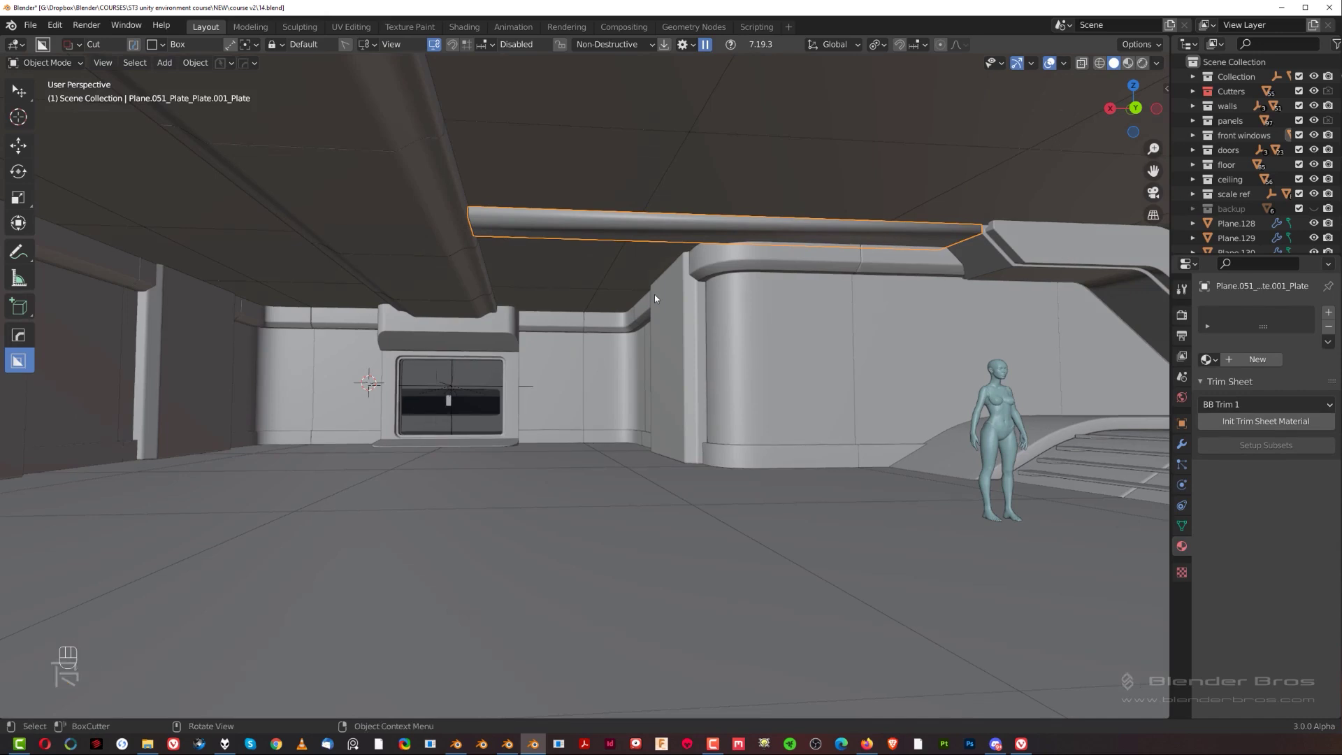
Add a weighted normal to the new ceiling beam with the HardOps Sharpen operation.
{"action": "key", "text": "q"}
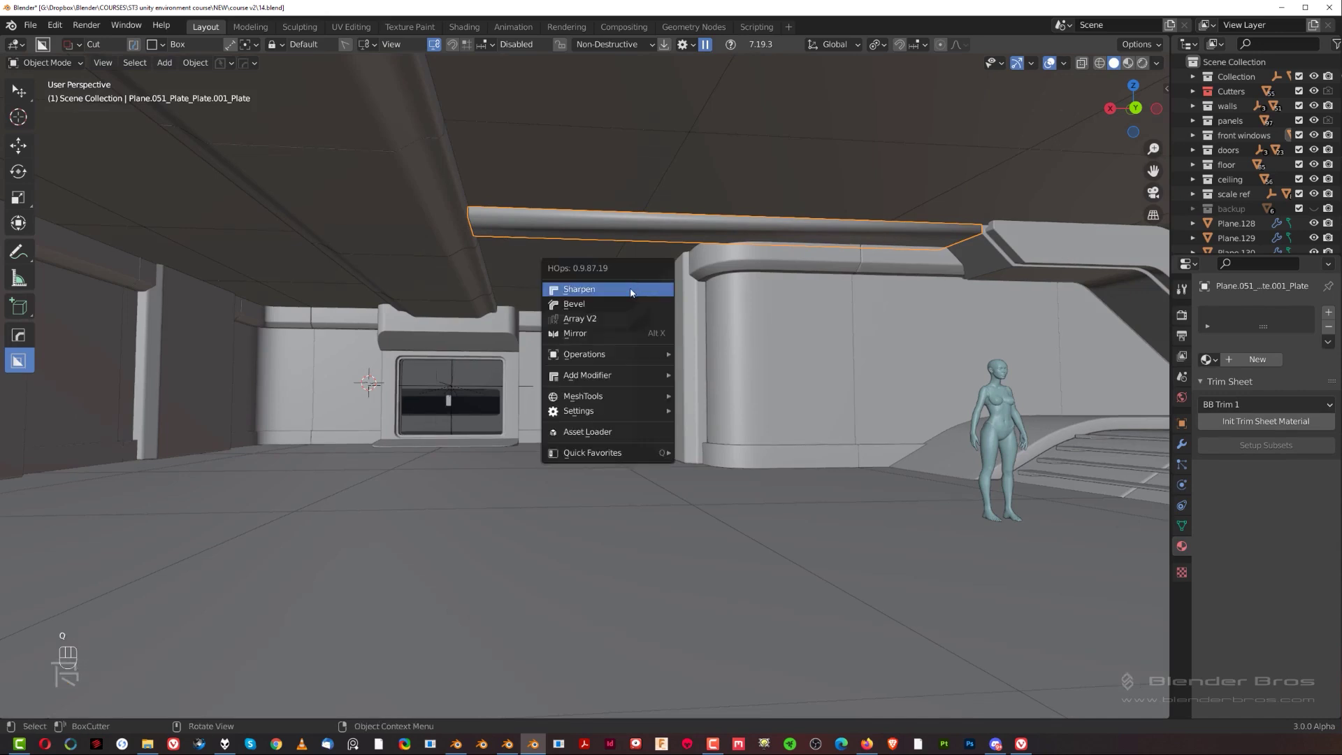
{"action": "left_click", "coordinate": [630, 290], "text": "alt"}
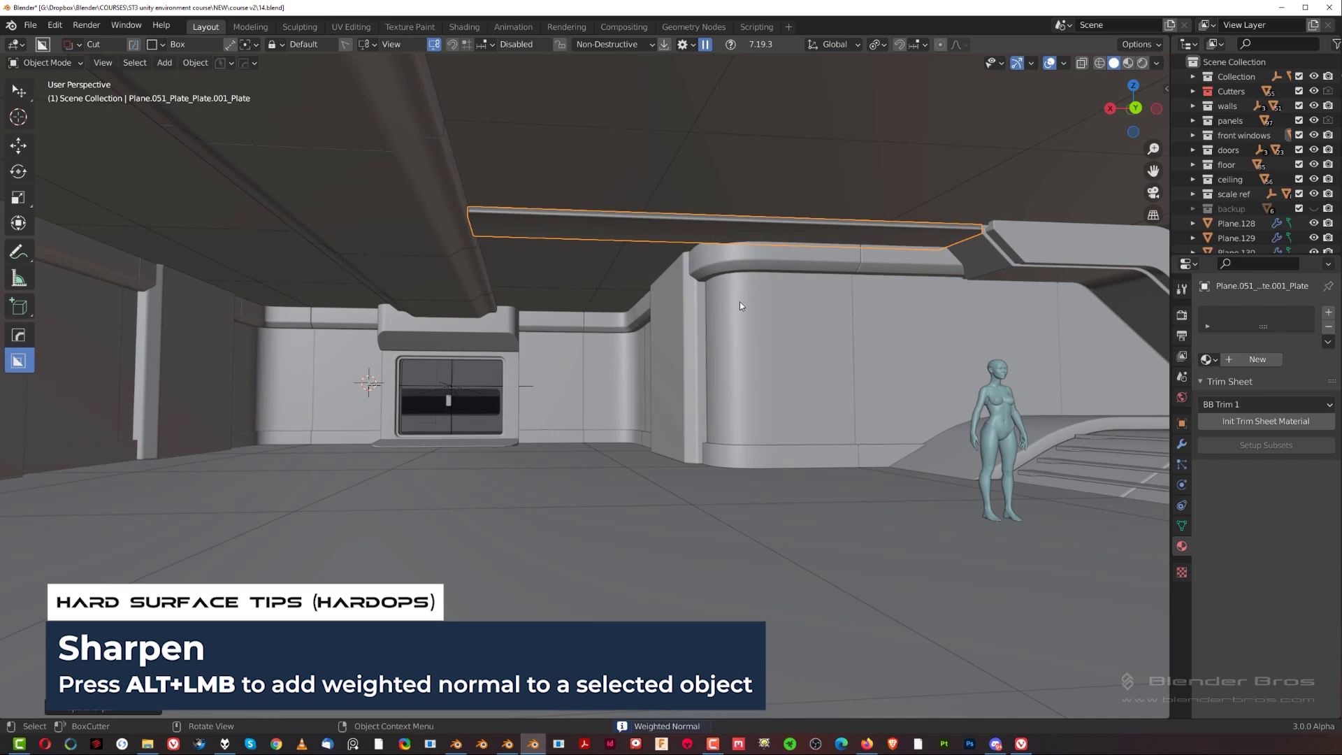
{"action": "scroll", "coordinate": [739, 301], "scroll_direction": "down", "scroll_amount": 3}
{"action": "middle_click_drag", "start_coordinate": [738, 301], "coordinate": [812, 303]}
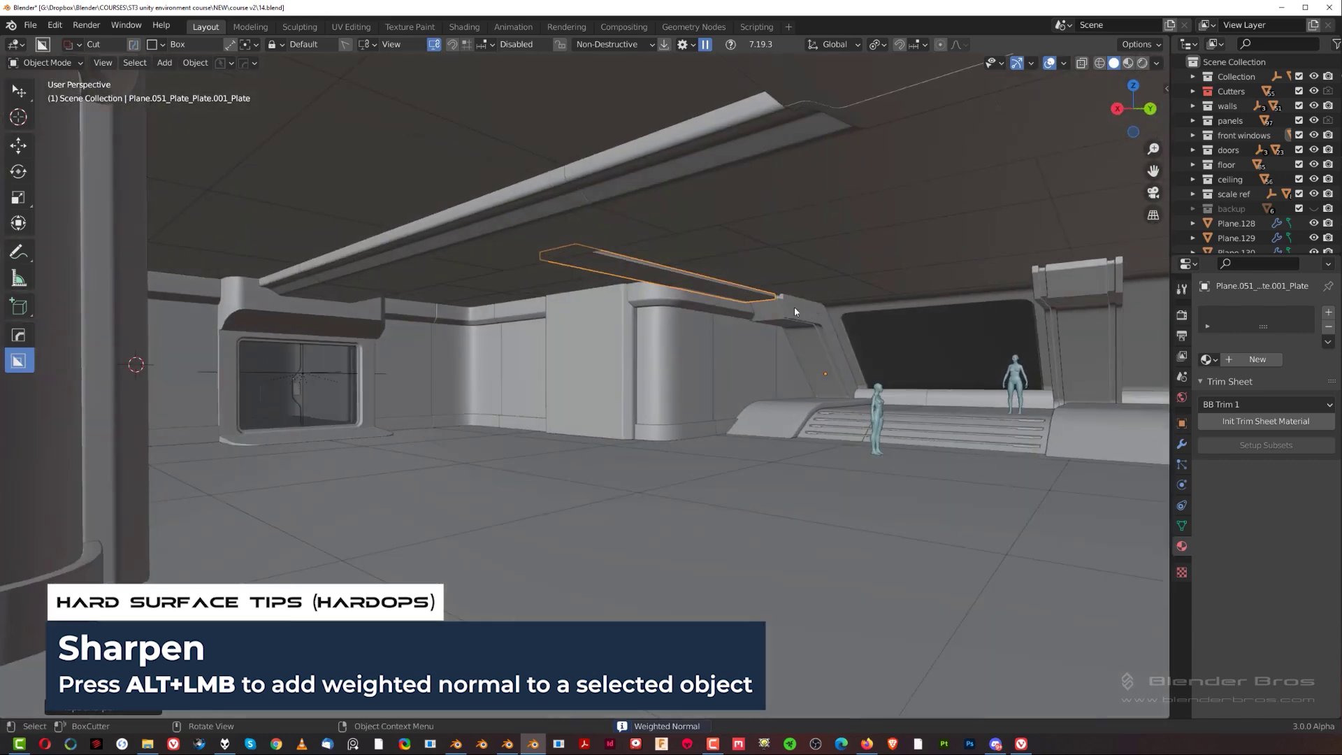
{"action": "scroll", "coordinate": [741, 306], "scroll_direction": "up", "scroll_amount": 4}
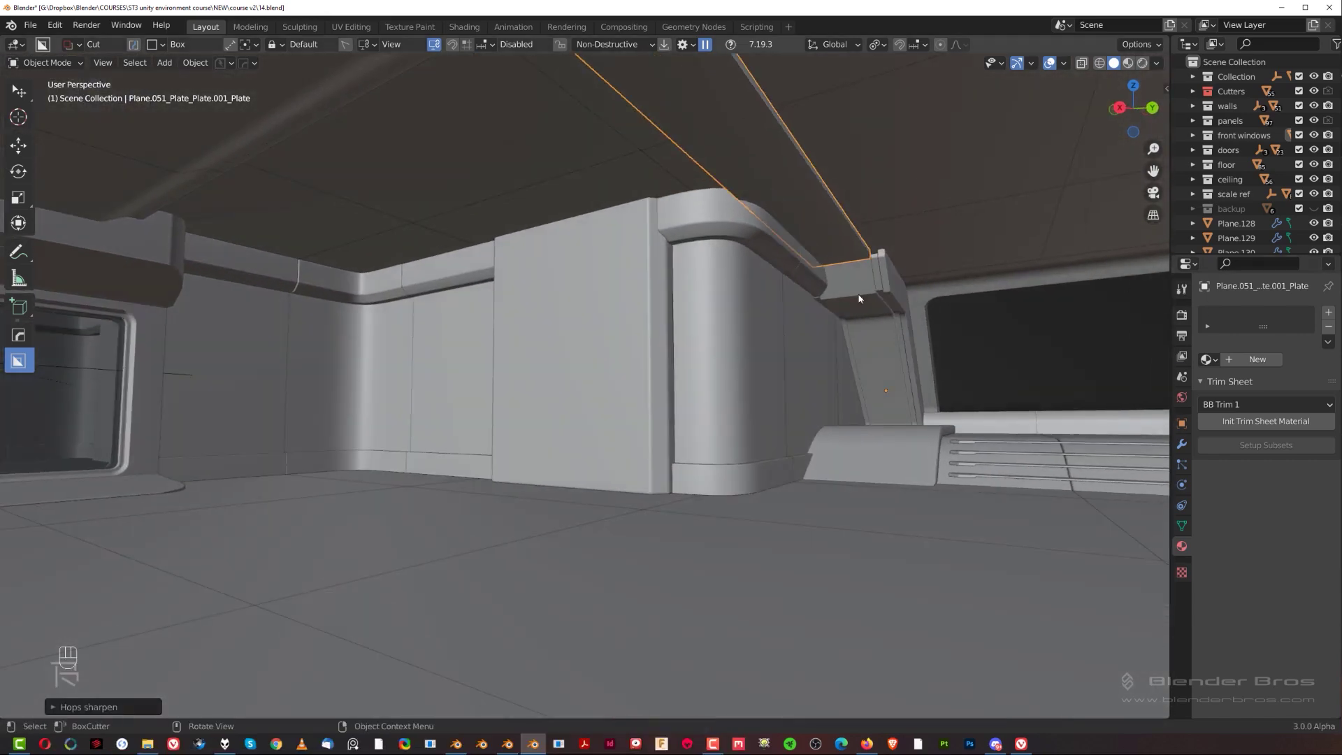
Duplicate the ceiling beam repeatedly along Y, aligning a copy with each remaining window support.
{"action": "left_click", "coordinate": [829, 207]}
{"action": "left_click", "coordinate": [851, 250]}
{"action": "scroll", "coordinate": [846, 285], "scroll_direction": "down", "scroll_amount": 4}
{"action": "middle_click_drag", "start_coordinate": [846, 287], "coordinate": [752, 329], "text": "shift"}
{"action": "key", "text": "shift+d"}
{"action": "key", "text": "x"}
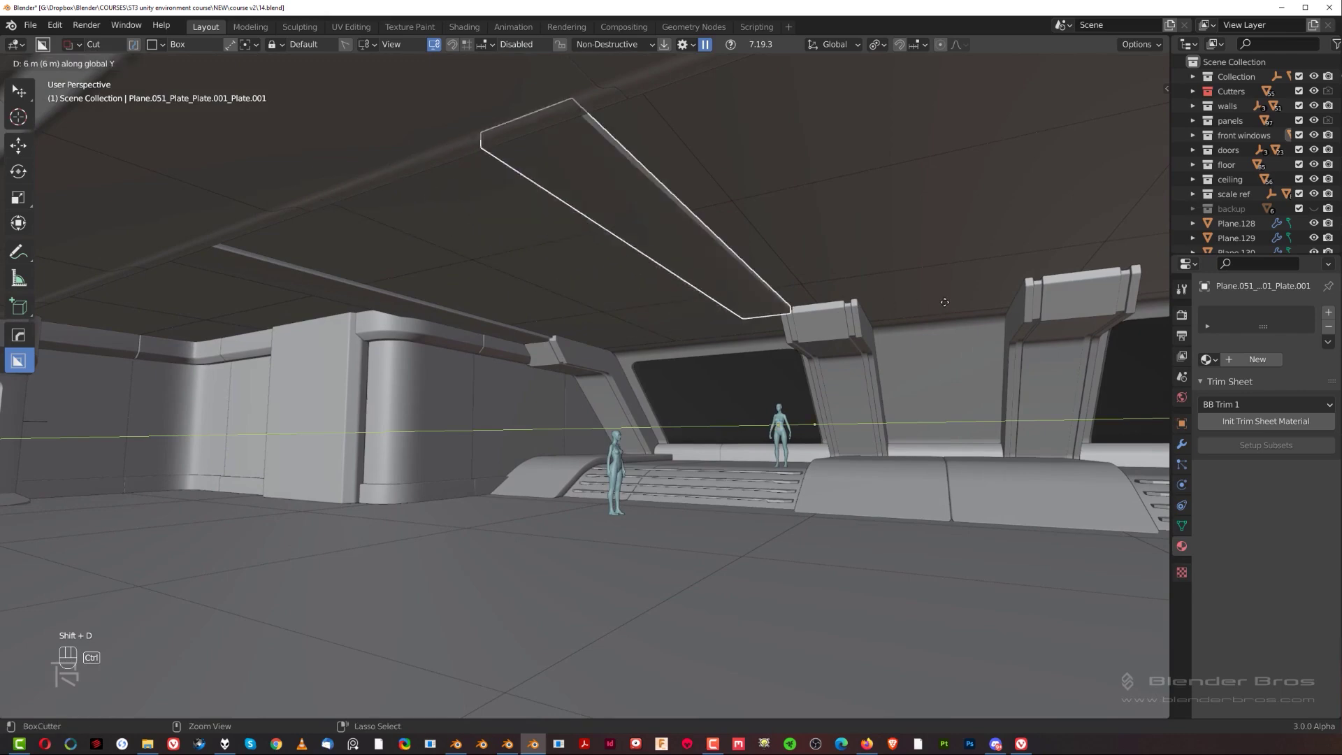
{"action": "left_click", "coordinate": [977, 292]}
{"action": "key", "text": "shift+d"}
{"action": "key", "text": "y"}
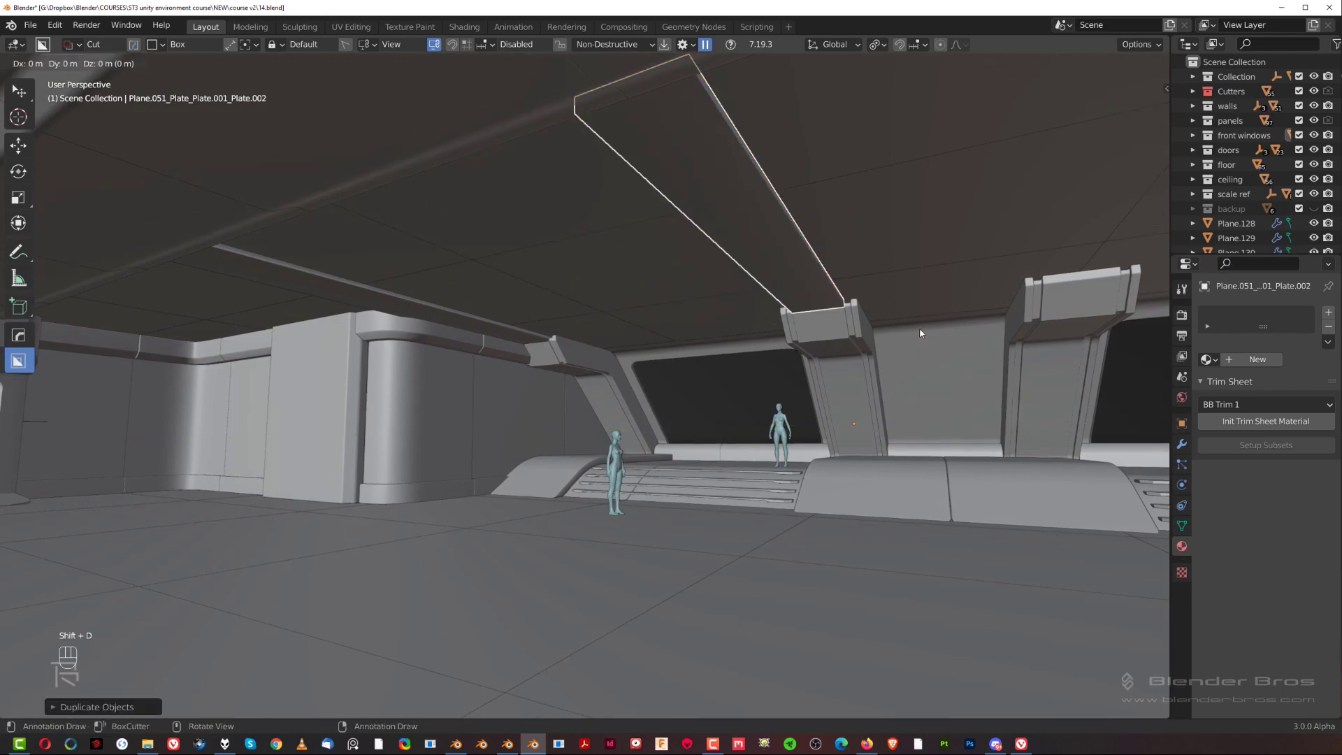
{"action": "middle_click_drag", "start_coordinate": [1026, 338], "coordinate": [795, 291], "text": "shift"}
{"action": "key", "text": "shift+d"}
{"action": "left_click", "coordinate": [1041, 305]}
Duplicate the ceiling beam about 40 m along negative Y into the group of spare parts.
{"action": "middle_click_drag", "start_coordinate": [1041, 304], "coordinate": [661, 429]}
{"action": "scroll", "coordinate": [661, 429], "scroll_direction": "down", "scroll_amount": 3}
{"action": "key", "text": "shift+d"}
{"action": "key", "text": "y"}
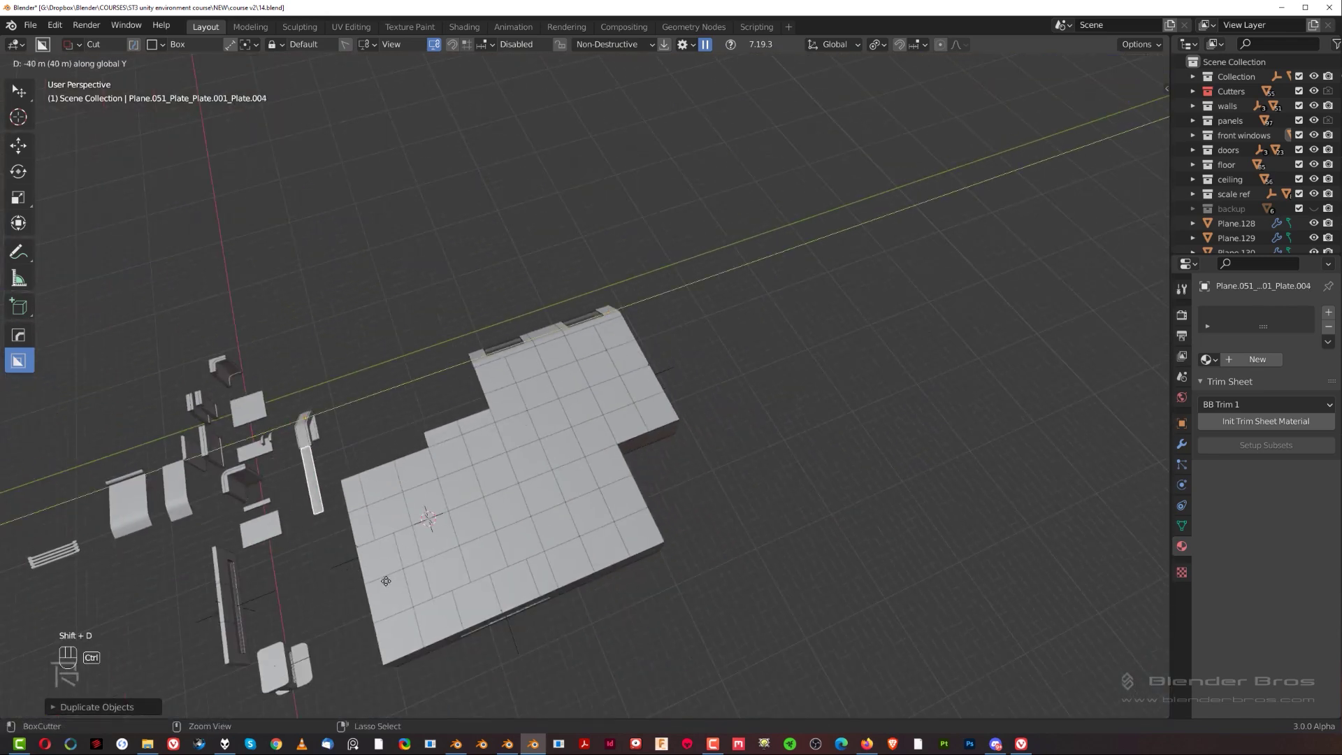
{"action": "left_click", "coordinate": [360, 582]}
Hide the ceiling collection to expose the beams from above.
{"action": "scroll", "coordinate": [615, 519], "scroll_direction": "up", "scroll_amount": 10}
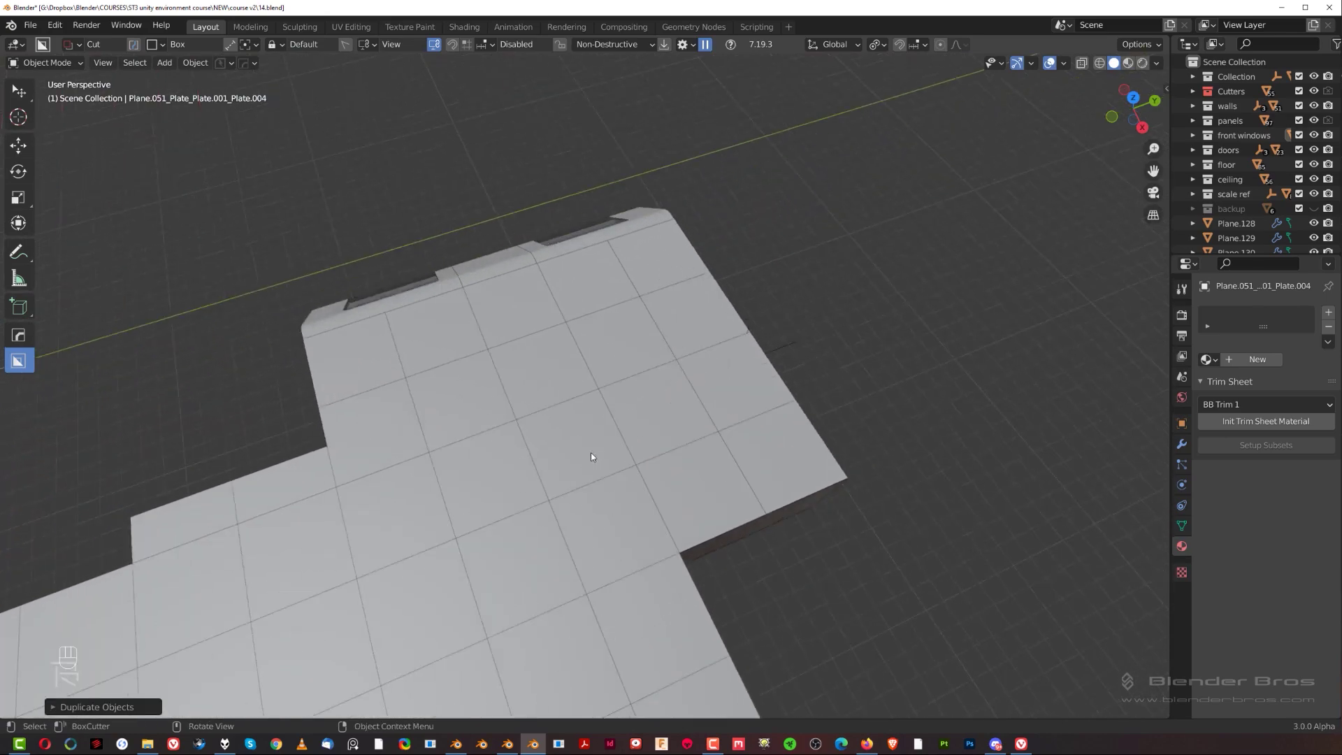
{"action": "middle_click_drag", "start_coordinate": [628, 498], "coordinate": [650, 397]}
{"action": "middle_click_drag", "start_coordinate": [551, 468], "coordinate": [710, 433], "text": "shift"}
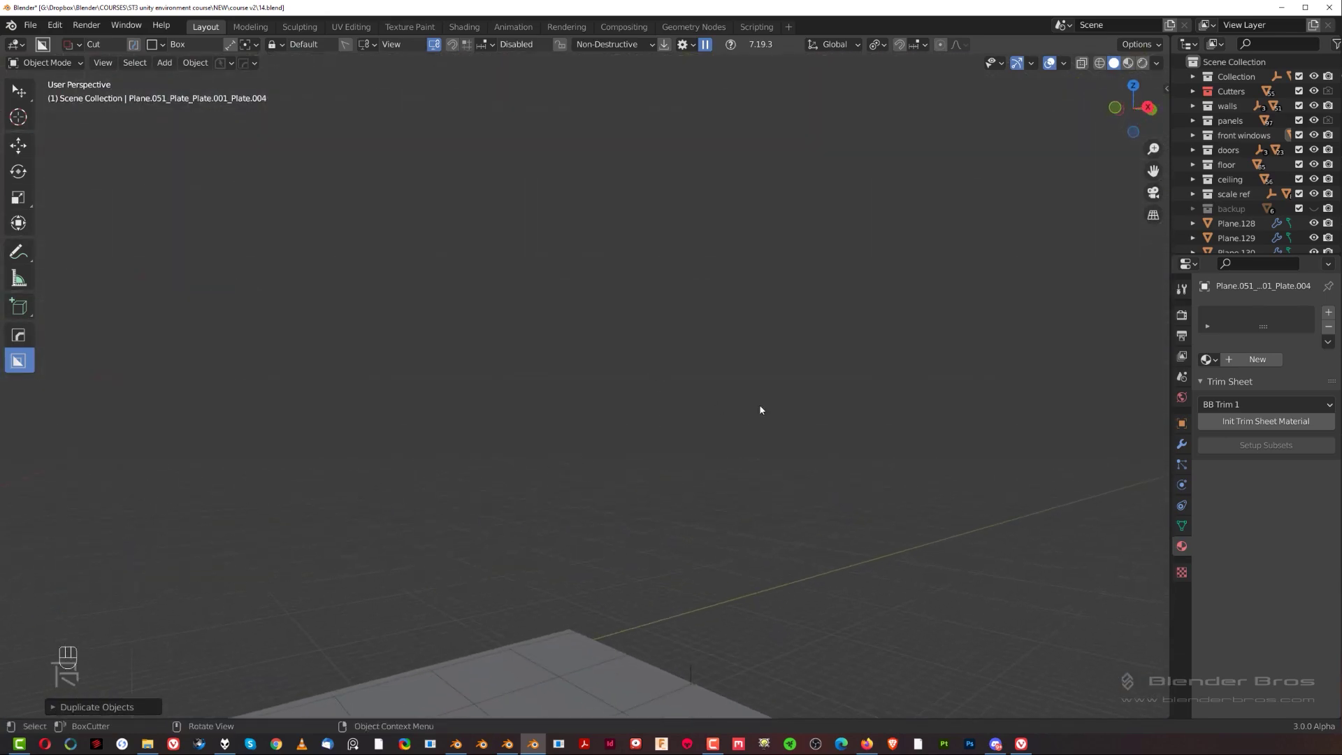
{"action": "left_click", "coordinate": [1315, 180]}
Remove the Weighted Normal modifier from the ceiling beam at the third window support.
{"action": "middle_click_drag", "start_coordinate": [590, 528], "coordinate": [614, 585], "text": "ctrl"}
{"action": "middle_click_drag", "start_coordinate": [615, 586], "coordinate": [582, 386], "text": "shift"}
{"action": "scroll", "coordinate": [582, 385], "scroll_direction": "up", "scroll_amount": 6}
{"action": "left_click", "coordinate": [482, 218]}
{"action": "scroll", "coordinate": [615, 419], "scroll_direction": "down", "scroll_amount": 9}
{"action": "middle_click_drag", "start_coordinate": [623, 435], "coordinate": [506, 491]}
{"action": "scroll", "coordinate": [507, 489], "scroll_direction": "up", "scroll_amount": 7}
{"action": "middle_click_drag", "start_coordinate": [563, 418], "coordinate": [571, 424], "text": "shift"}
{"action": "scroll", "coordinate": [571, 428], "scroll_direction": "down", "scroll_amount": 5}
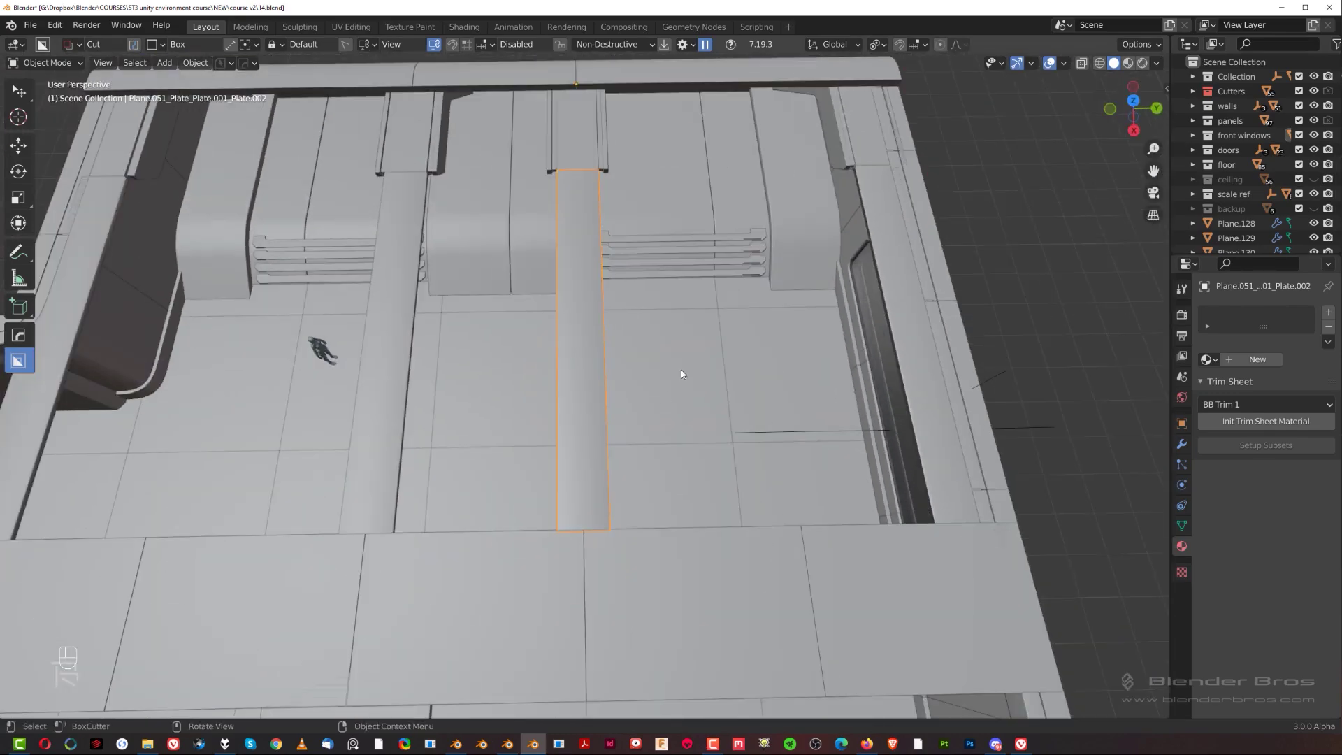
{"action": "key", "text": "ctrl+grave"}
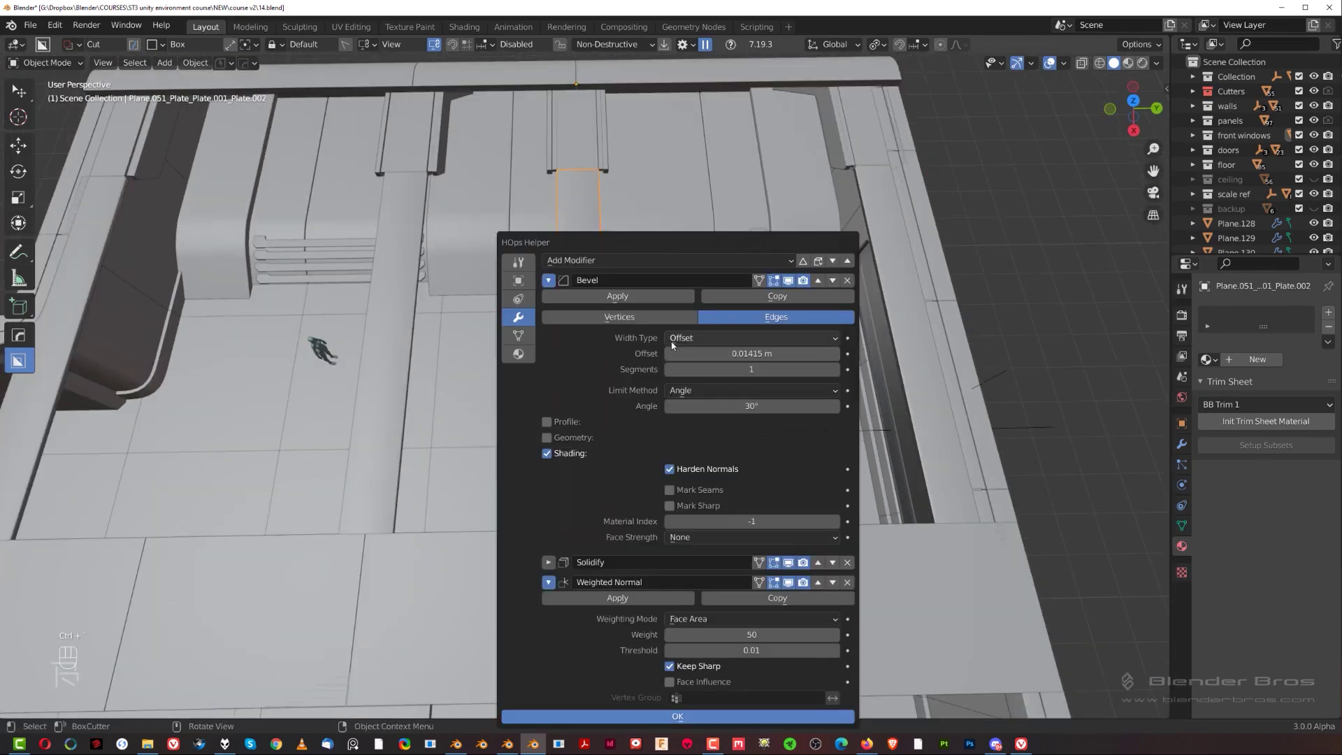
{"action": "left_click", "coordinate": [847, 582]}
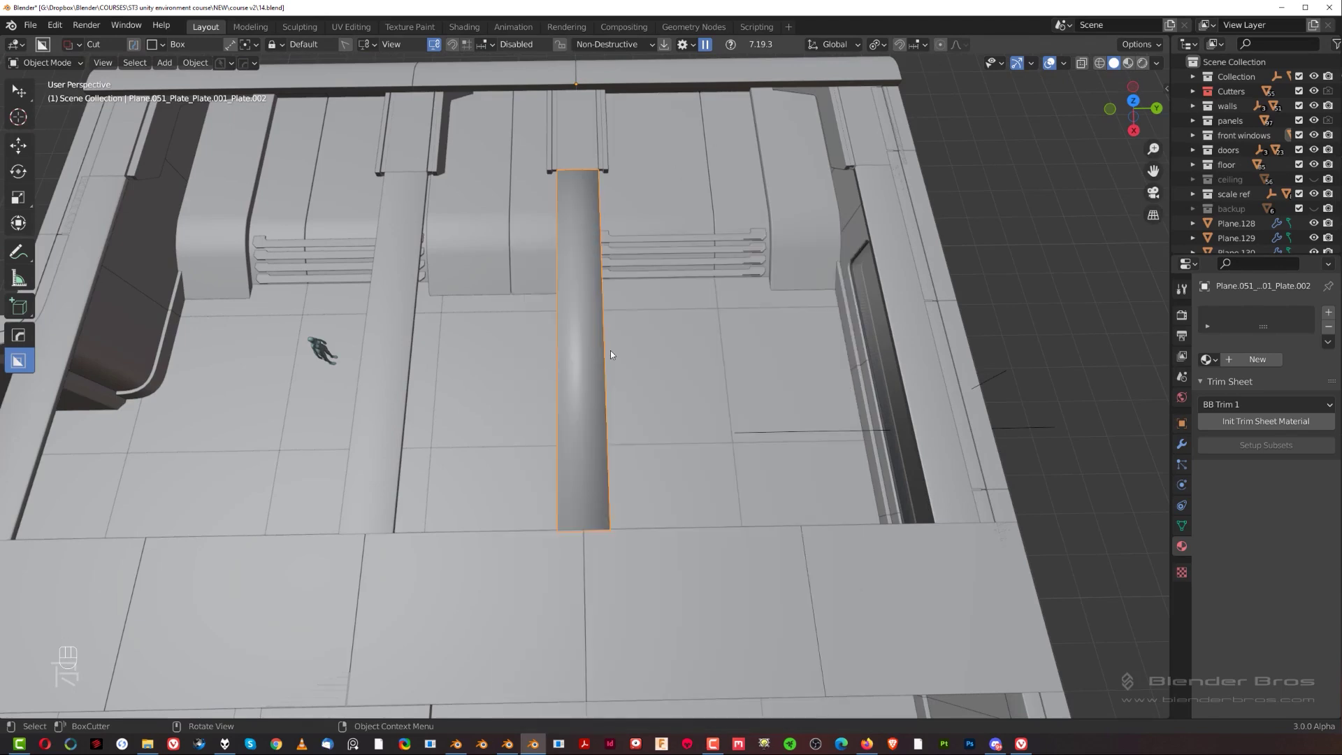
Move the Solidify modifier above the Bevel modifier on the third window support's beam.
{"action": "middle_click_drag", "start_coordinate": [599, 350], "coordinate": [522, 266]}
{"action": "key", "text": "q"}
{"action": "key", "text": "ctrl+grave"}
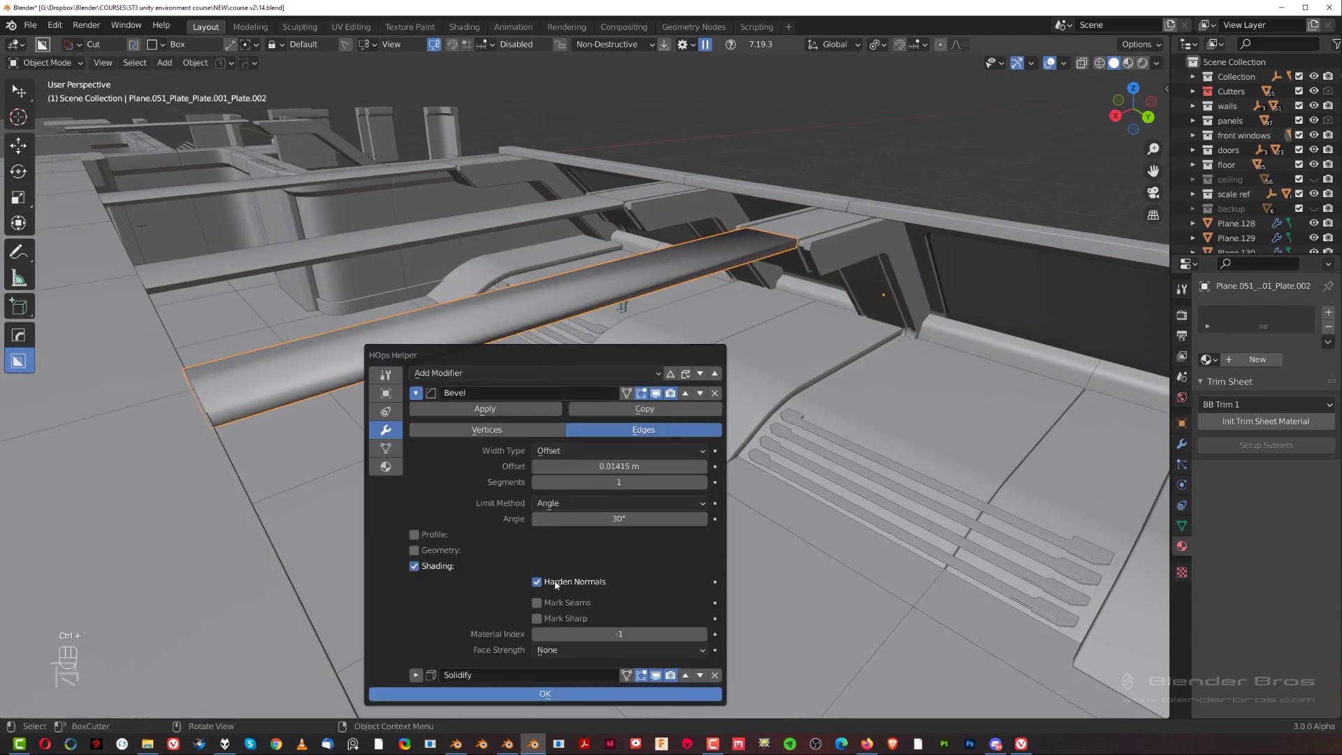
{"action": "left_click", "coordinate": [688, 674]}
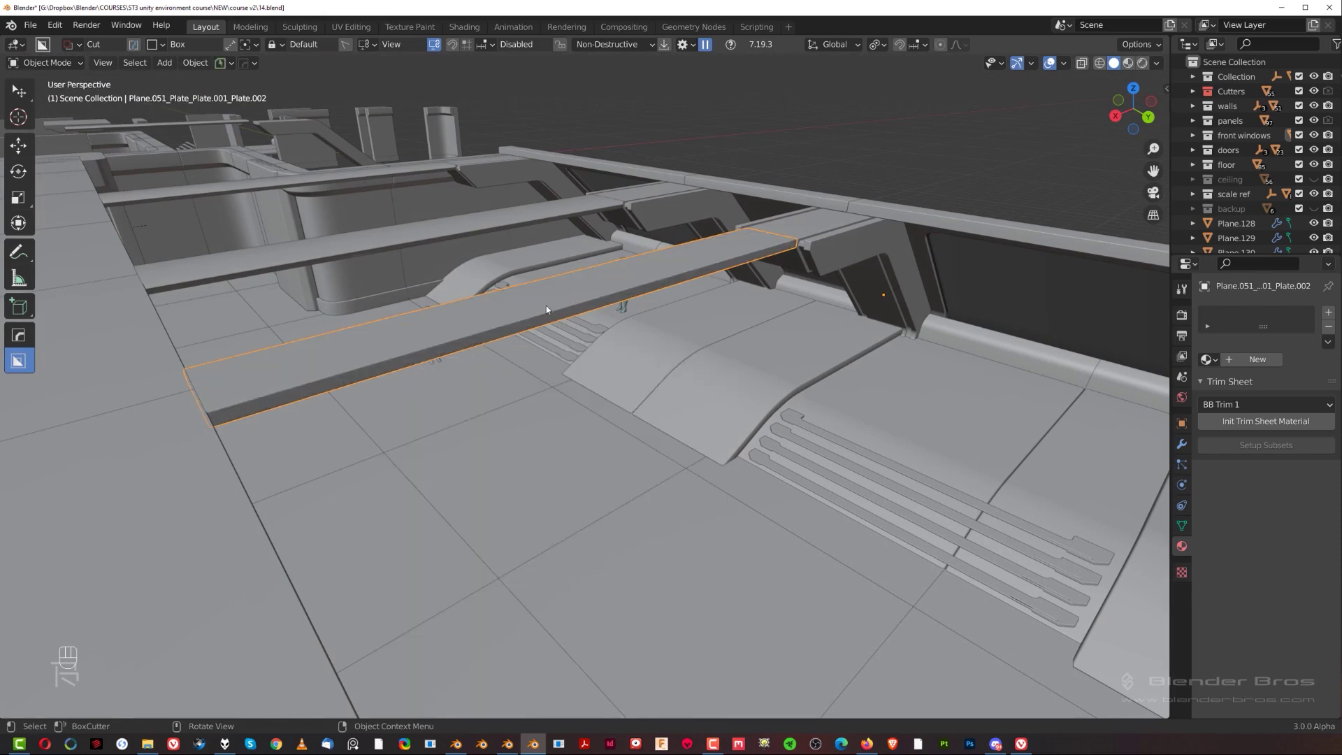
On the second support's beam, move Solidify above Bevel and remove the Weighted Normal modifier.
{"action": "key", "text": "ctrl+grave"}
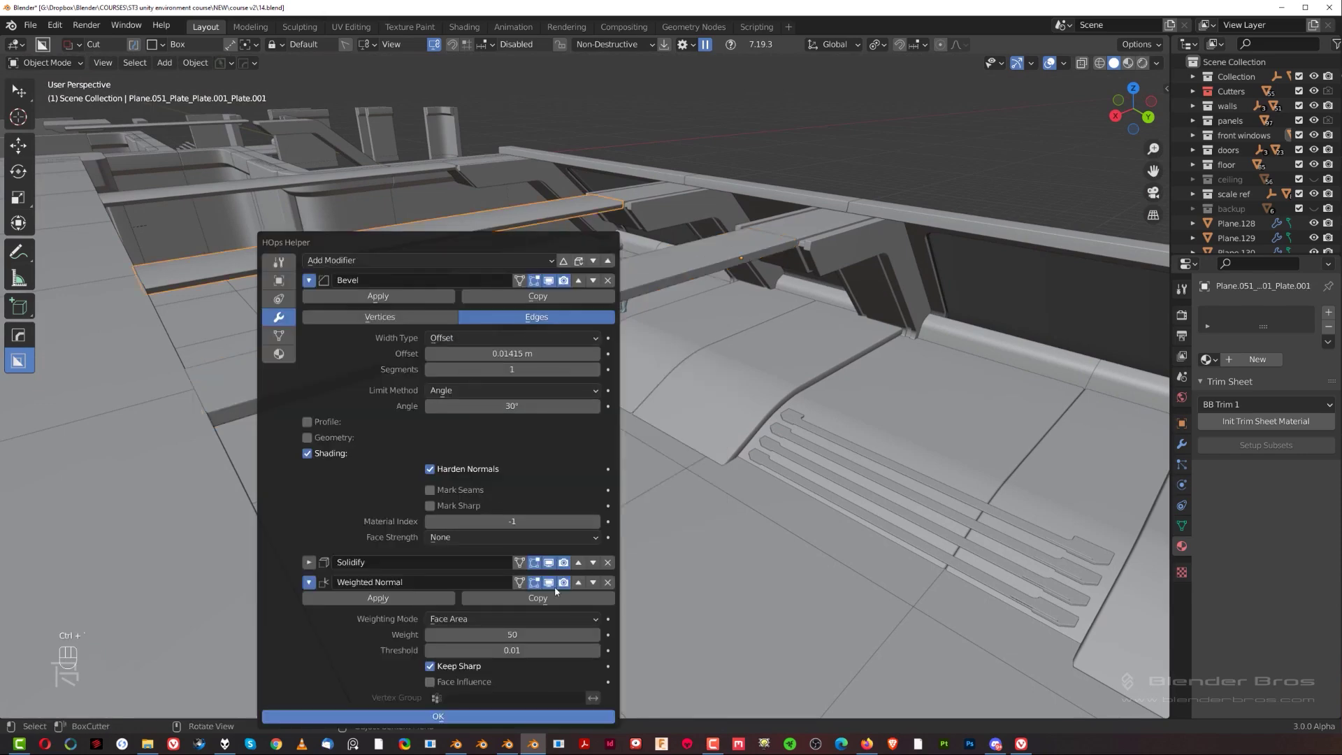
{"action": "left_click", "coordinate": [578, 561]}
{"action": "left_click", "coordinate": [607, 582]}
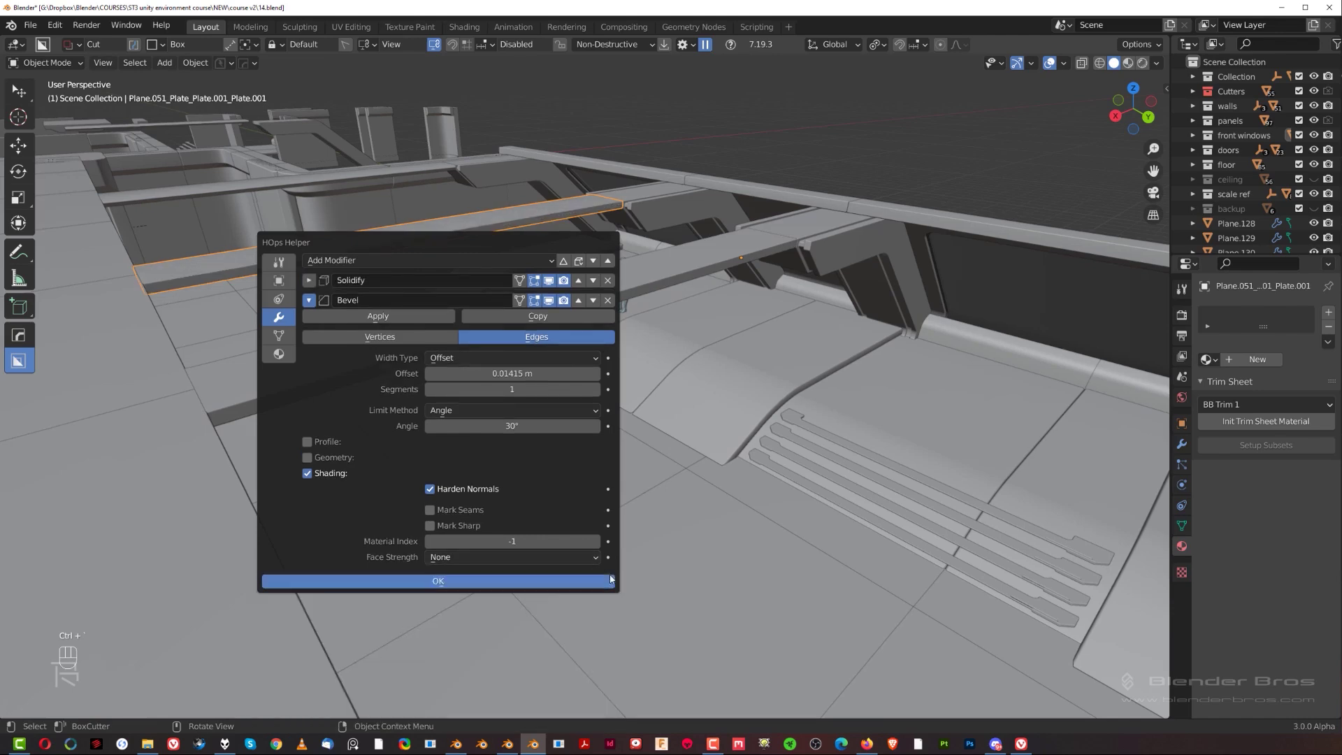
On the first window support's beam, remove the Weighted Normal modifier and move Solidify above Bevel.
{"action": "middle_click_drag", "start_coordinate": [363, 189], "coordinate": [663, 449], "text": "shift"}
{"action": "left_click", "coordinate": [578, 474]}
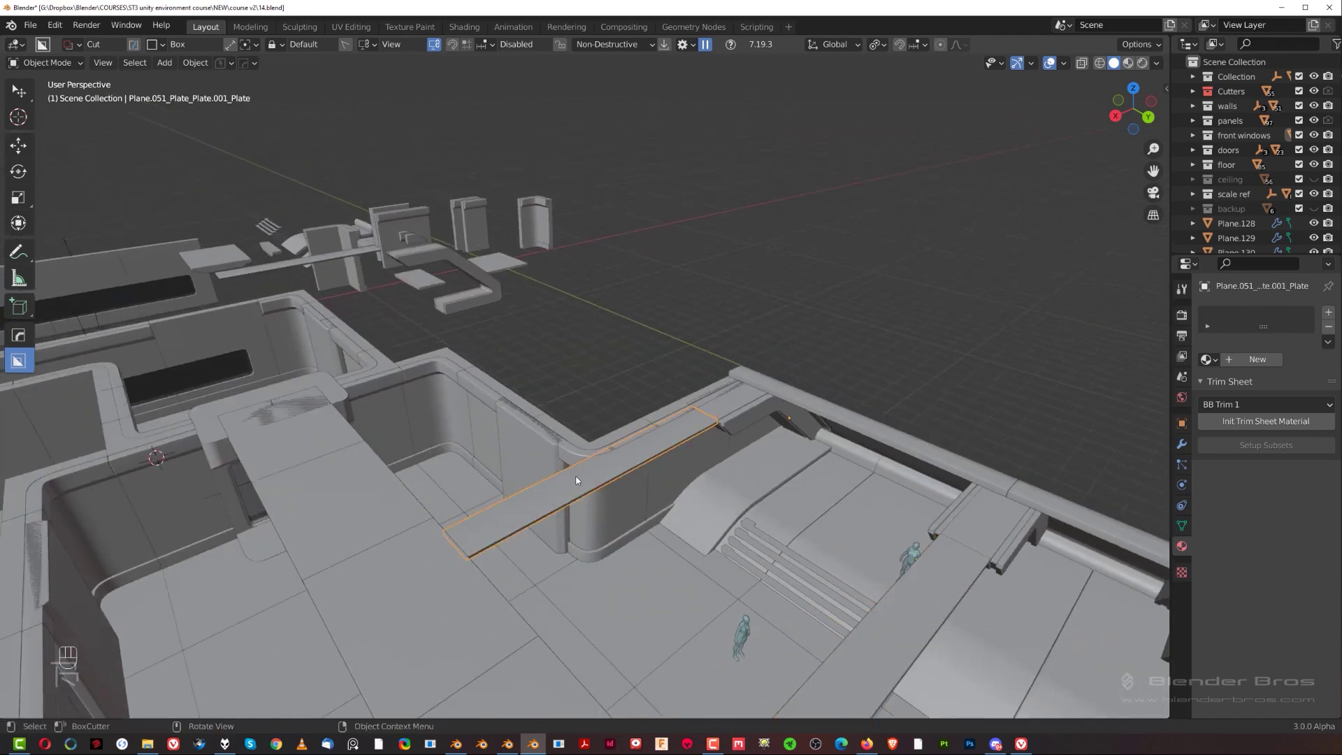
{"action": "scroll", "coordinate": [579, 475], "scroll_direction": "up", "scroll_amount": 2}
{"action": "middle_click_drag", "start_coordinate": [588, 494], "coordinate": [517, 364]}
{"action": "key", "text": "ctrl+grave"}
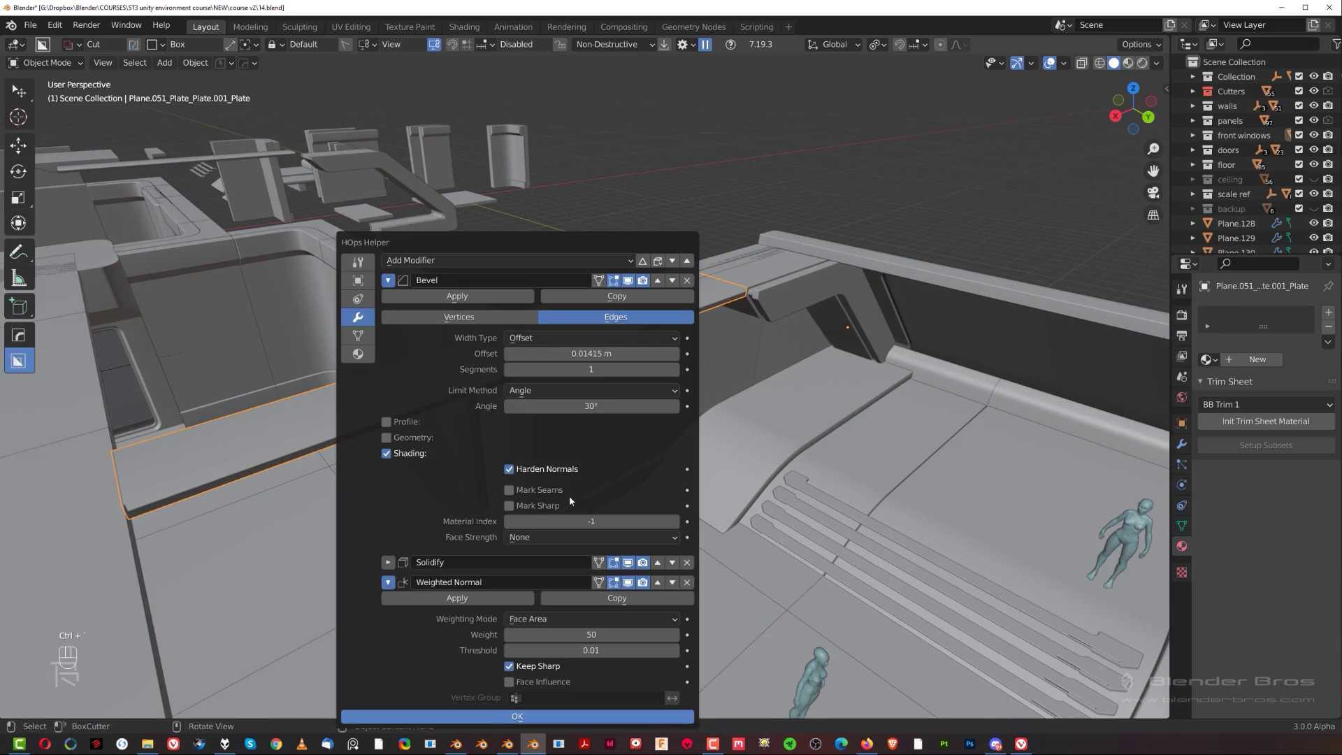
{"action": "left_click", "coordinate": [687, 581]}
{"action": "left_click", "coordinate": [657, 562]}
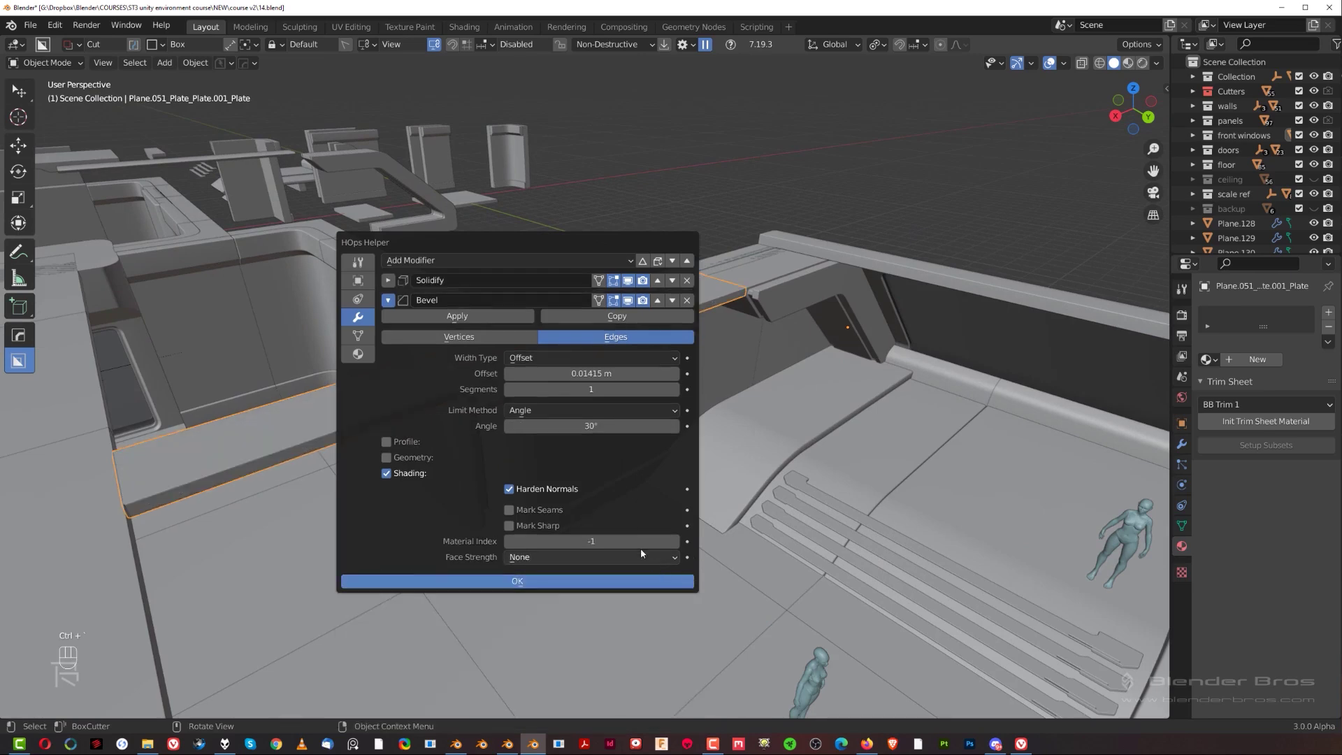
On the end beam beyond the last window support, move Solidify above Bevel and remove the Weighted Normal modifier.
{"action": "scroll", "coordinate": [866, 357], "scroll_direction": "down", "scroll_amount": 8}
{"action": "middle_click_drag", "start_coordinate": [727, 425], "coordinate": [656, 391], "text": "shift"}
{"action": "scroll", "coordinate": [656, 389], "scroll_direction": "up", "scroll_amount": 6}
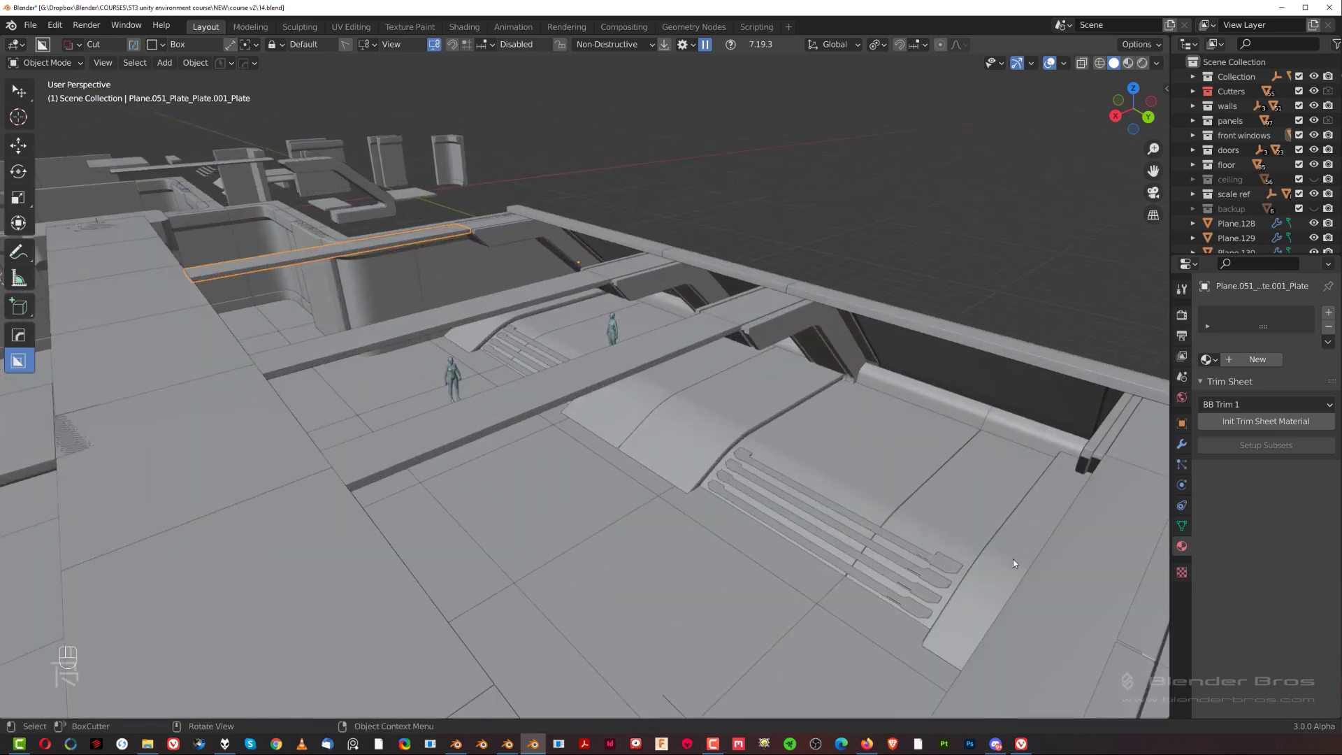
{"action": "scroll", "coordinate": [1069, 551], "scroll_direction": "down", "scroll_amount": 3}
{"action": "key", "text": "ctrl+grave"}
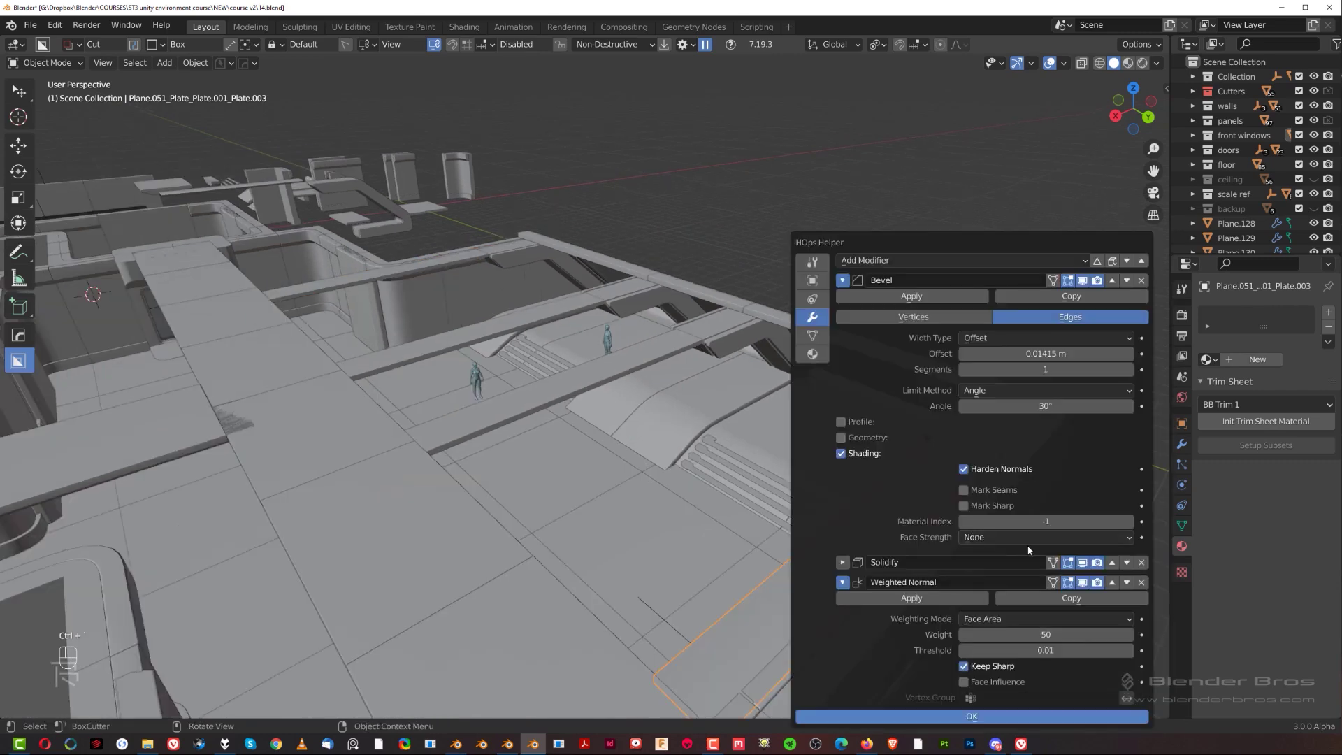
{"action": "left_click", "coordinate": [1110, 563]}
{"action": "left_click", "coordinate": [1141, 582]}
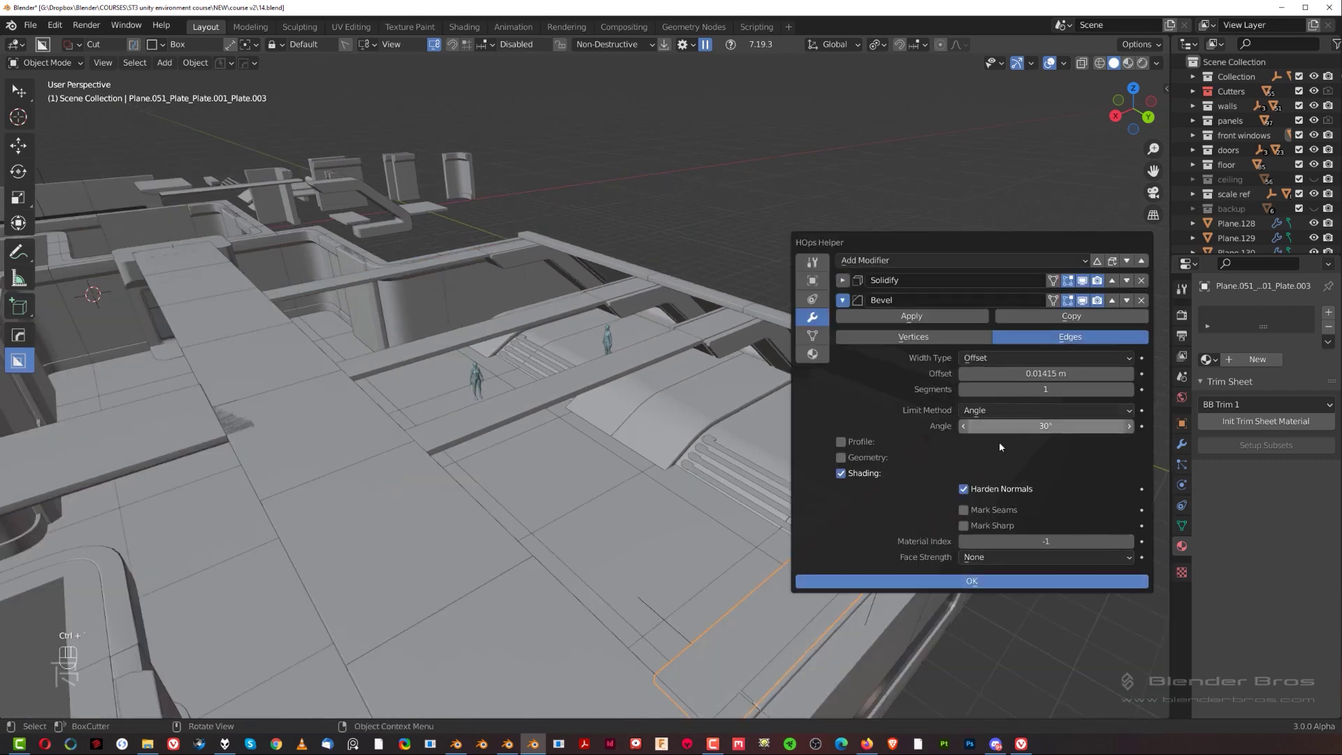
Select the human scale figure on the floor and unhide the ceiling collection.
{"action": "middle_click_drag", "start_coordinate": [598, 388], "coordinate": [613, 517]}
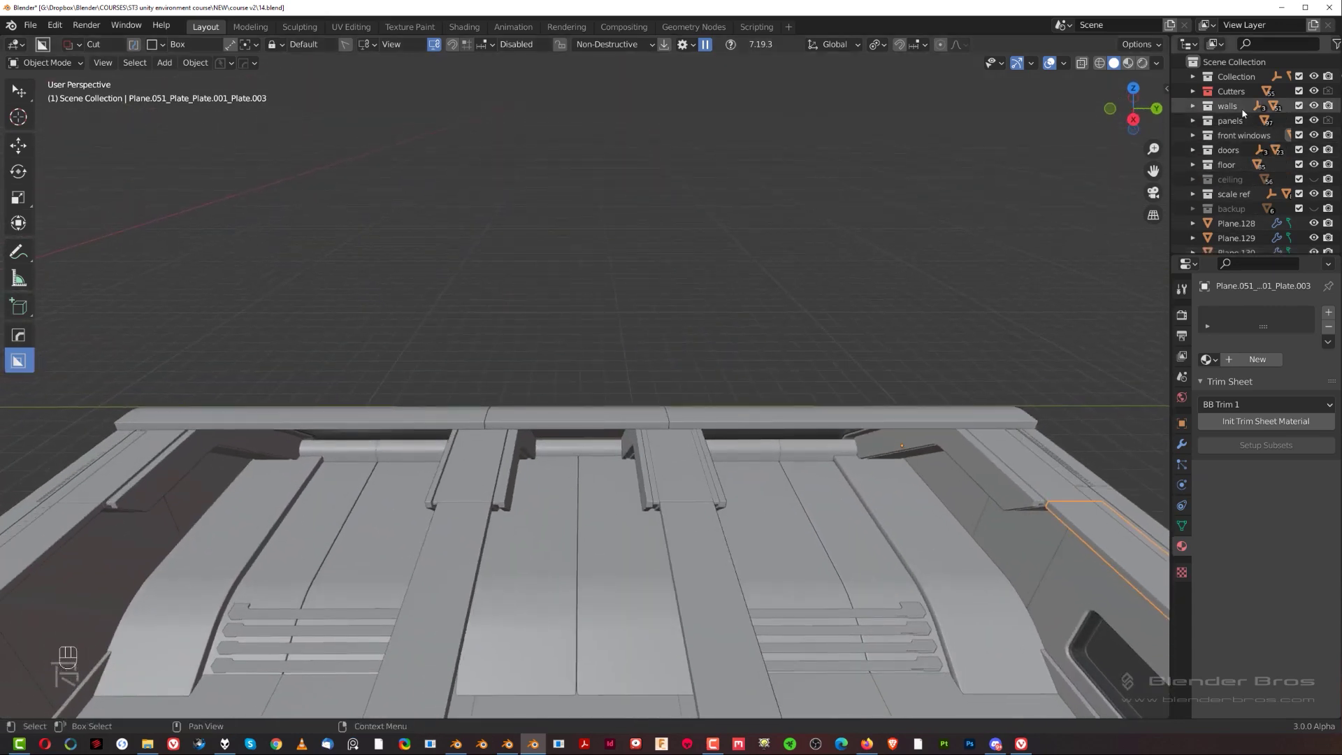
{"action": "middle_click_drag", "start_coordinate": [541, 574], "coordinate": [433, 591]}
{"action": "left_click", "coordinate": [386, 606]}
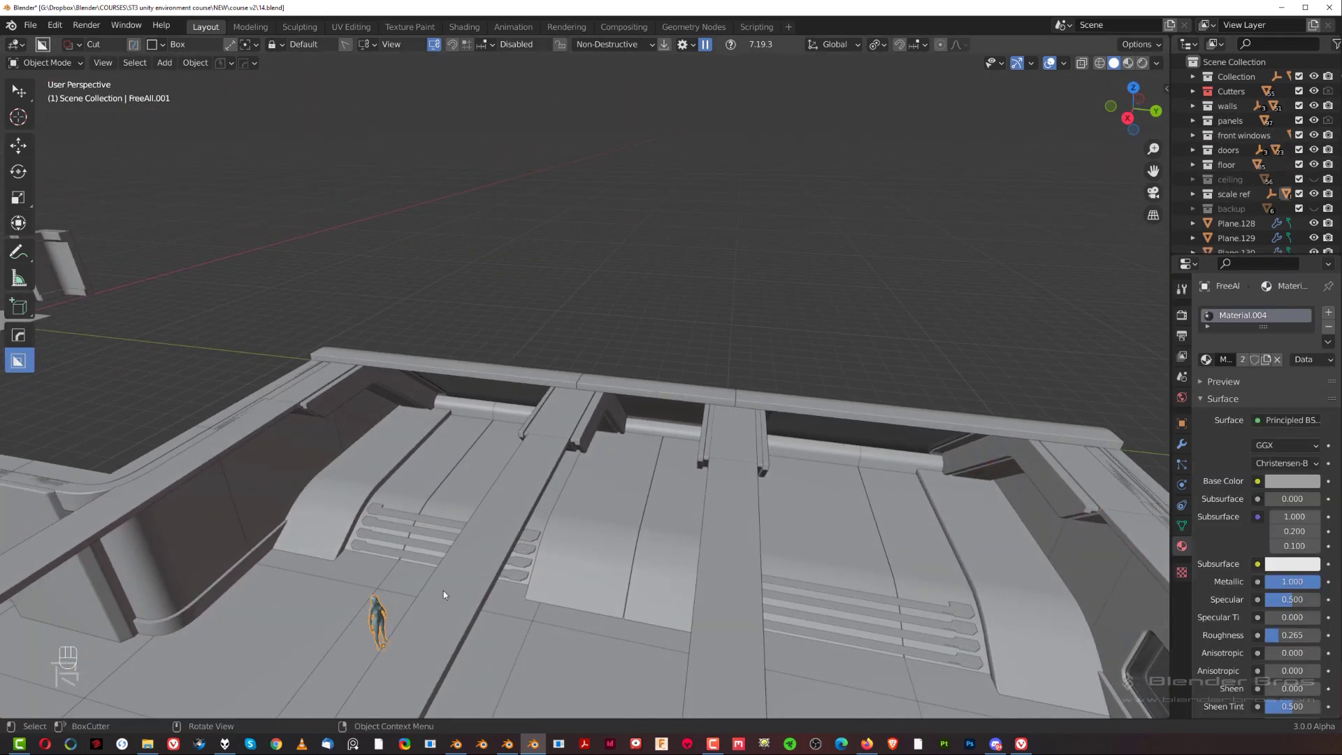
{"action": "left_click", "coordinate": [1314, 179]}
{"action": "middle_click_drag", "start_coordinate": [678, 511], "coordinate": [664, 534]}
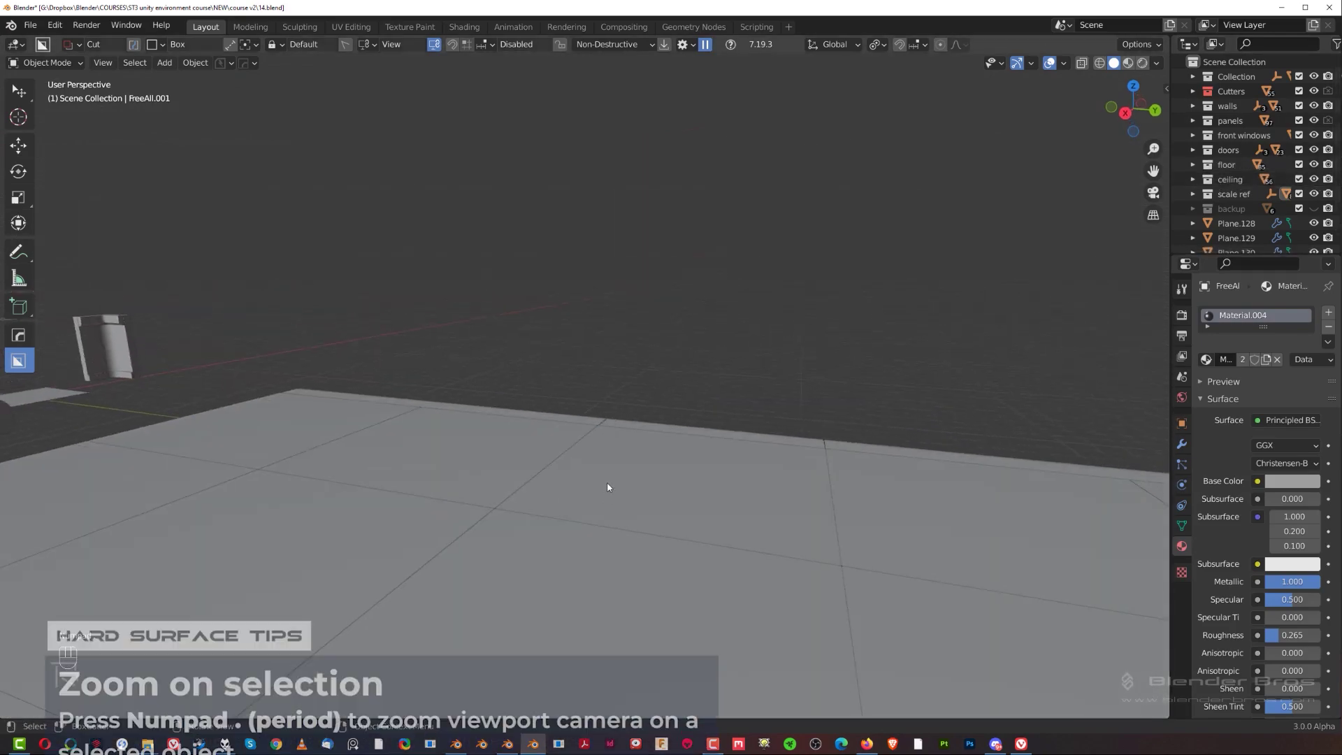
Frame the scale figure and examine the room's interior, checking the beams, window supports and ceiling from below.
{"action": "key", "text": "KP_Decimal"}
{"action": "scroll", "coordinate": [643, 481], "scroll_direction": "down", "scroll_amount": 4}
{"action": "middle_click_drag", "start_coordinate": [735, 310], "coordinate": [834, 292]}
{"action": "middle_click_drag", "start_coordinate": [1009, 285], "coordinate": [818, 343], "text": "shift"}
{"action": "scroll", "coordinate": [790, 349], "scroll_direction": "down", "scroll_amount": 5}
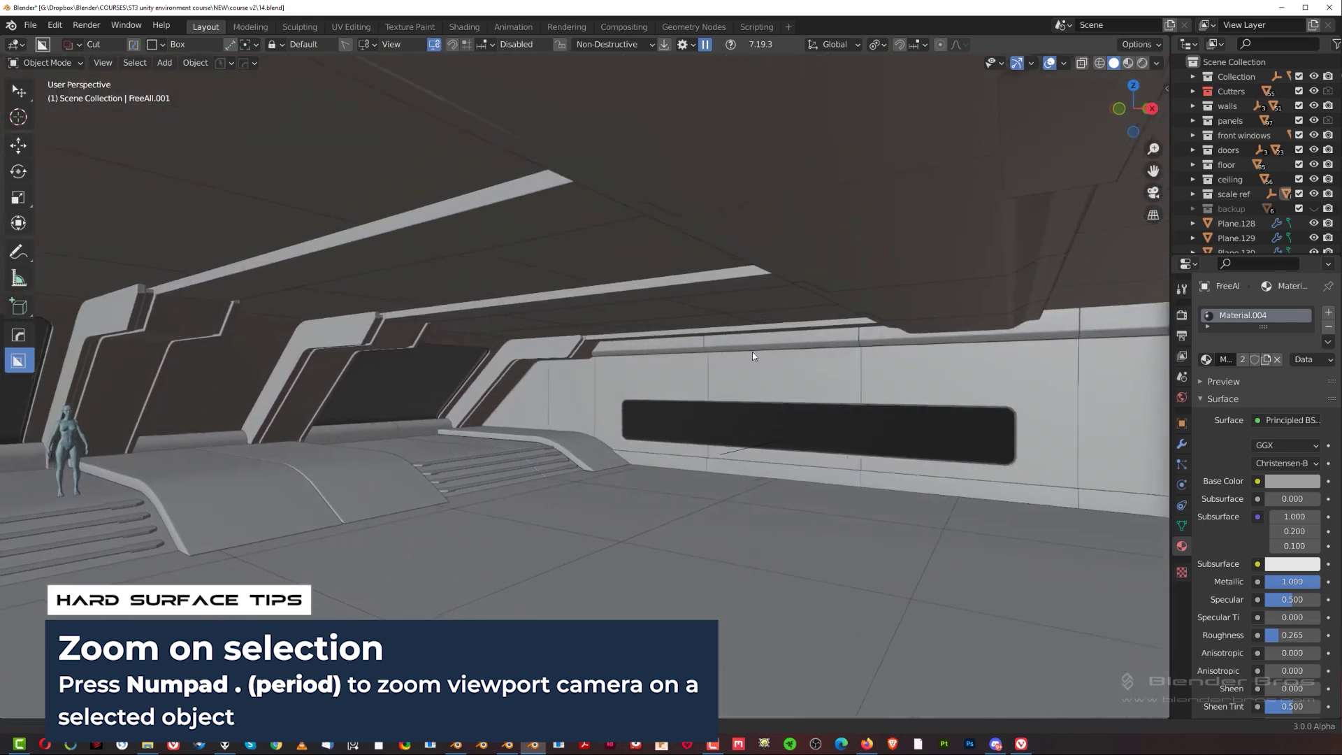
{"action": "scroll", "coordinate": [779, 376], "scroll_direction": "down", "scroll_amount": 4}
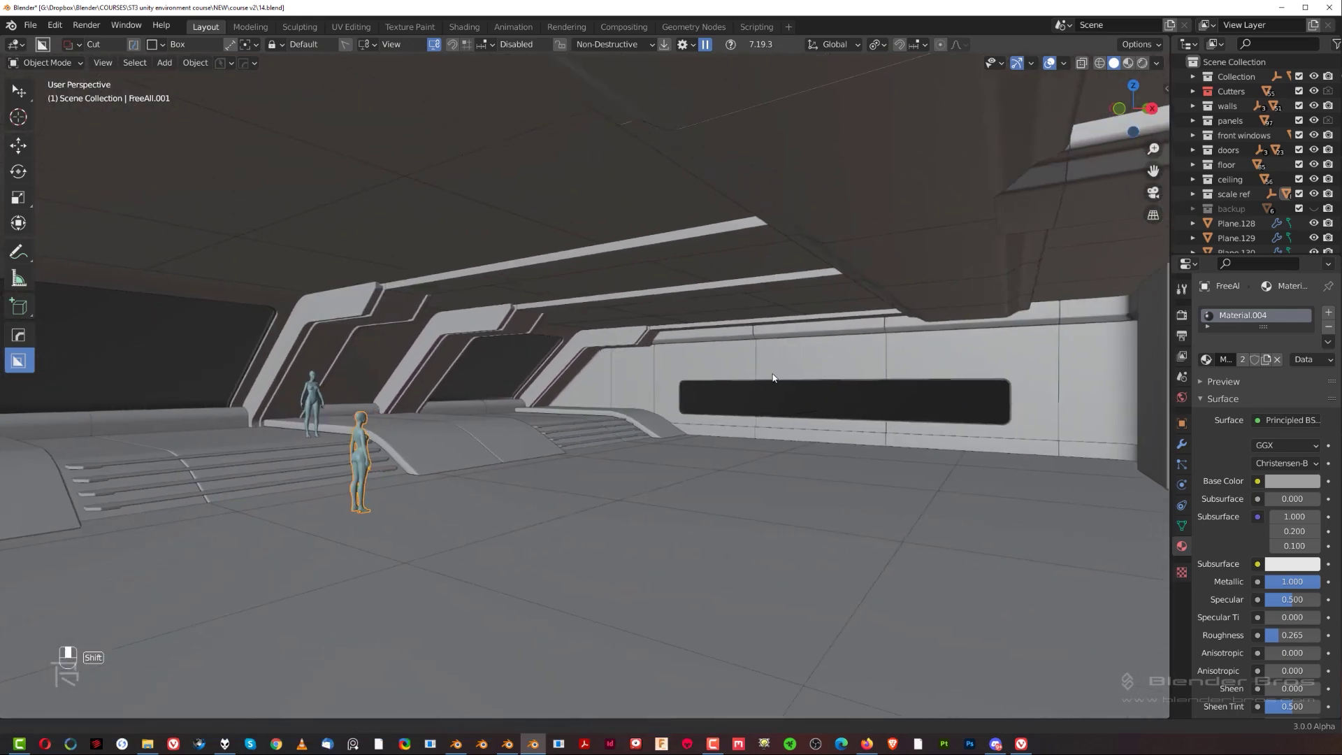
{"action": "middle_click_drag", "start_coordinate": [771, 377], "coordinate": [786, 324]}
{"action": "scroll", "coordinate": [786, 324], "scroll_direction": "up", "scroll_amount": 3}
Duplicate a ceiling tile in top view and place the copy among the spare parts outside the room.
{"action": "key", "text": "KP_7"}
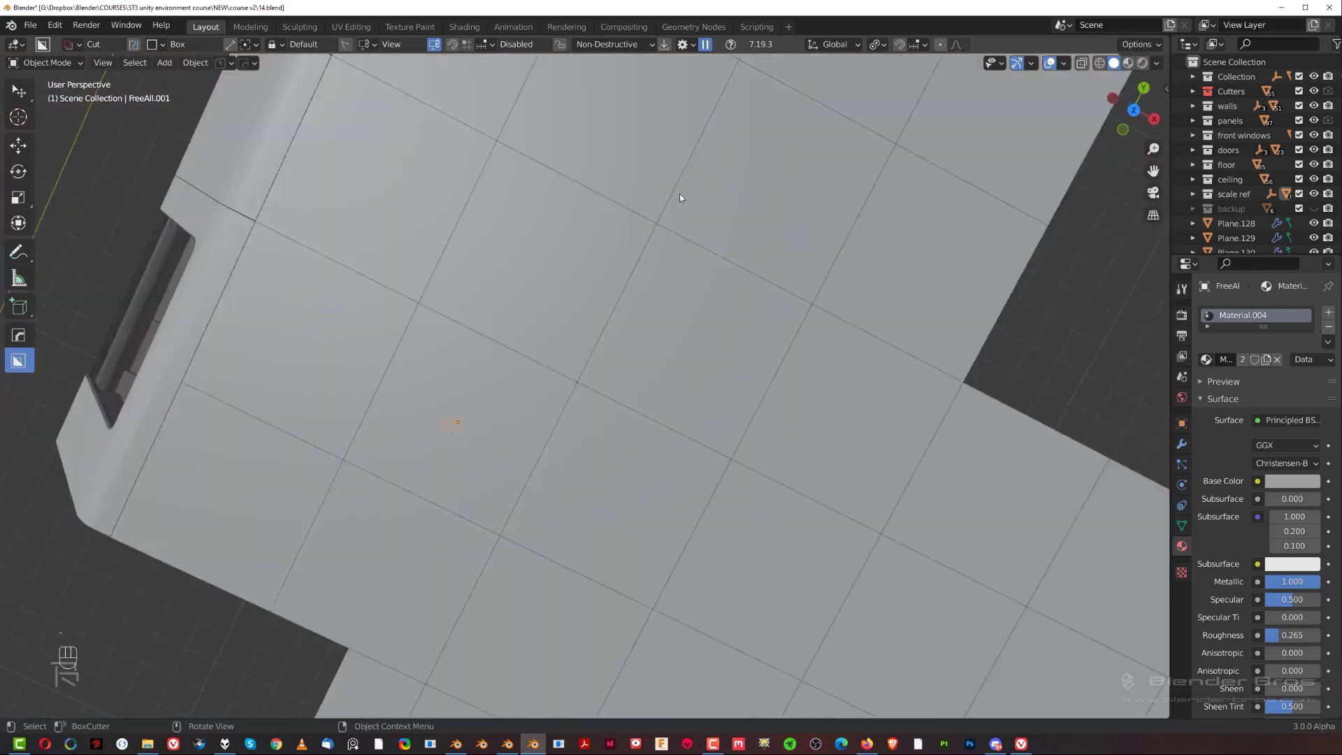
{"action": "key", "text": "KP_5"}
{"action": "scroll", "coordinate": [601, 405], "scroll_direction": "down", "scroll_amount": 2}
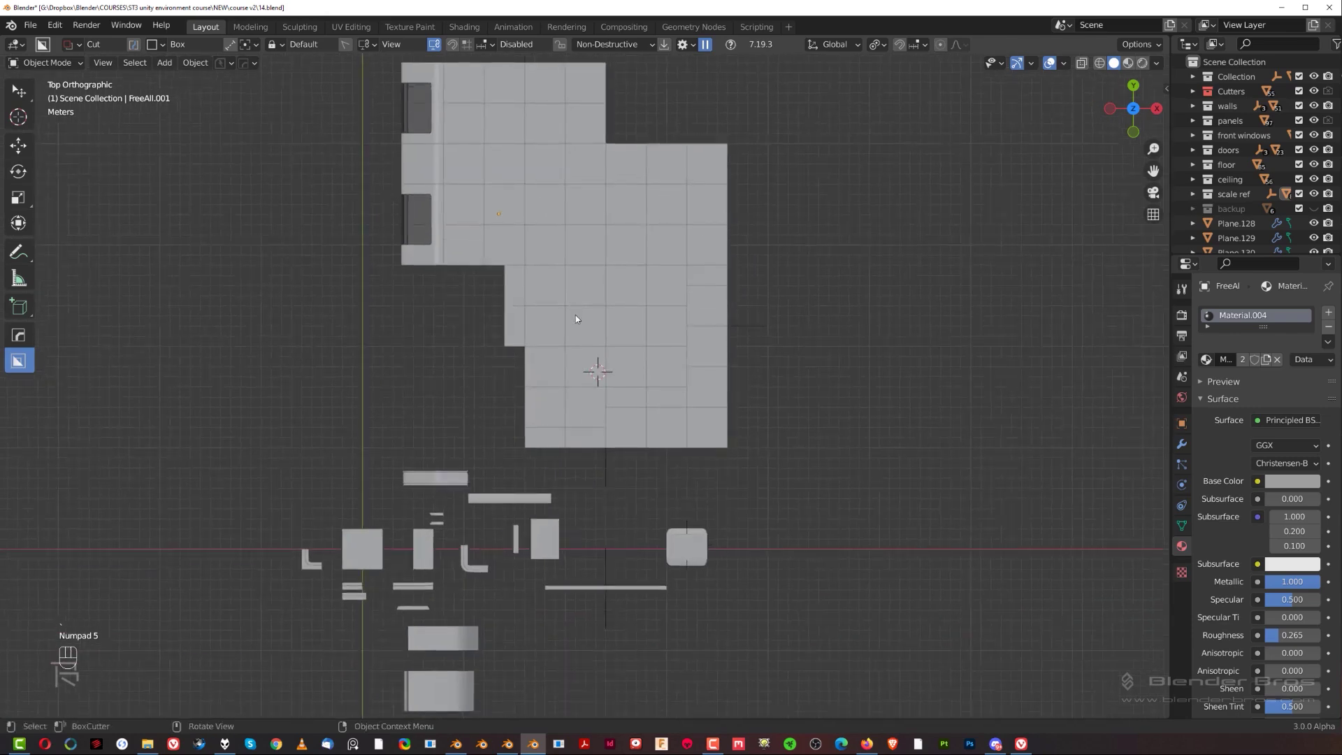
{"action": "scroll", "coordinate": [584, 315], "scroll_direction": "up", "scroll_amount": 2}
{"action": "left_click", "coordinate": [584, 354]}
{"action": "key", "text": "shift+d"}
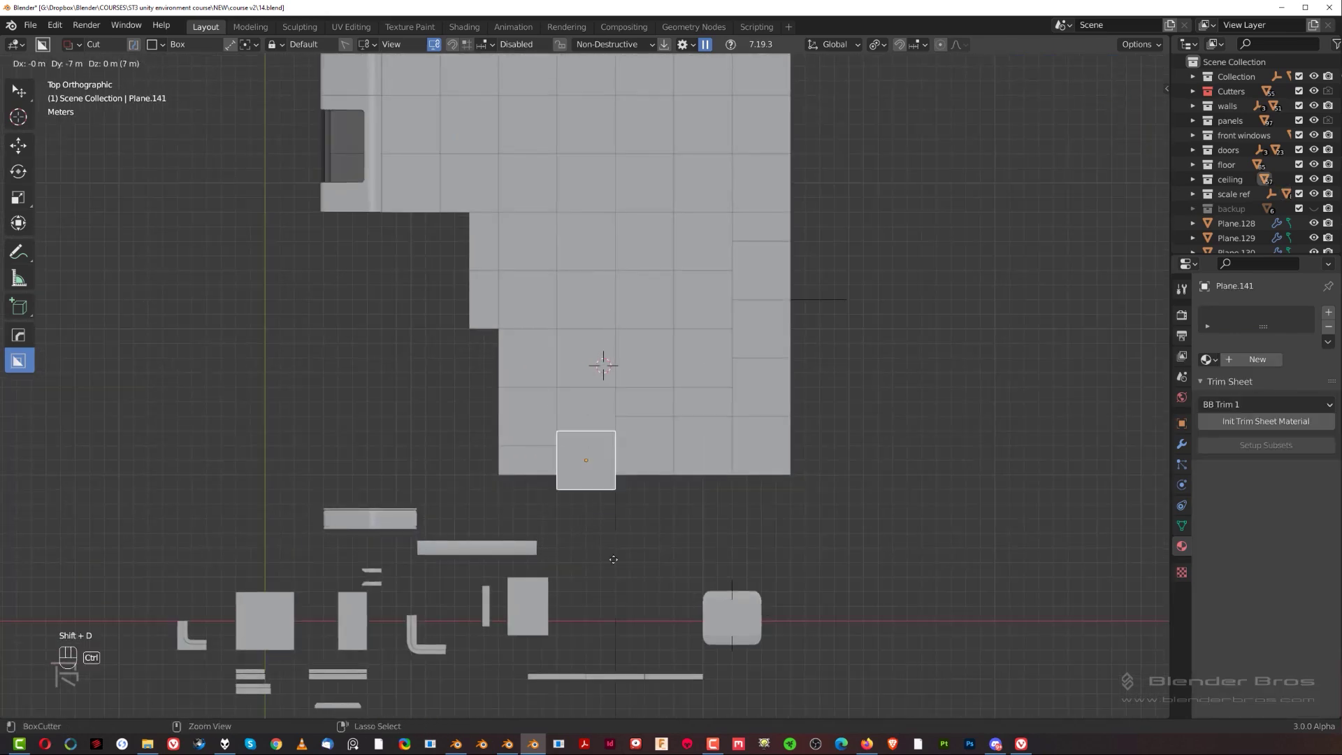
{"action": "middle_click_drag", "start_coordinate": [657, 495], "coordinate": [581, 314], "text": "shift"}
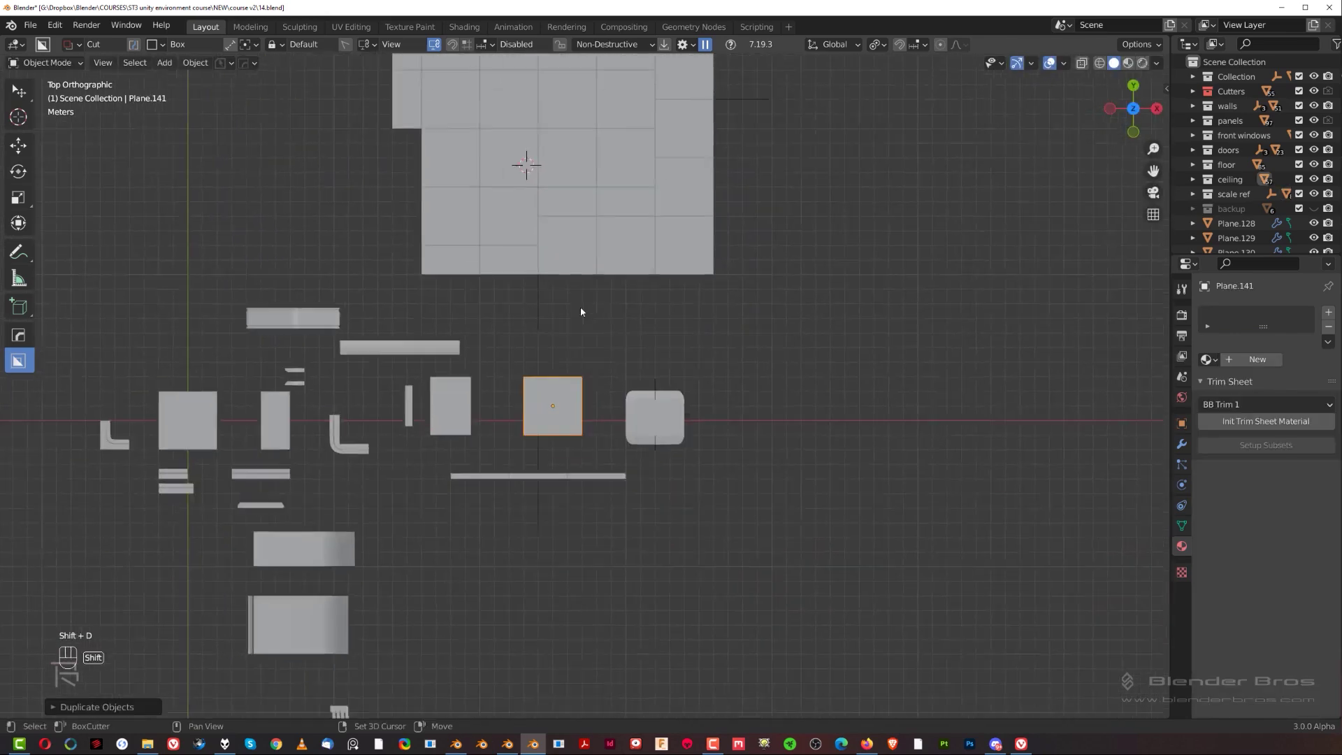
{"action": "scroll", "coordinate": [582, 405], "scroll_direction": "up", "scroll_amount": 6}
{"action": "middle_click_drag", "start_coordinate": [619, 441], "coordinate": [663, 466], "text": "shift"}
{"action": "middle_click_drag", "start_coordinate": [642, 450], "coordinate": [637, 440]}
{"action": "key", "text": "grave"}
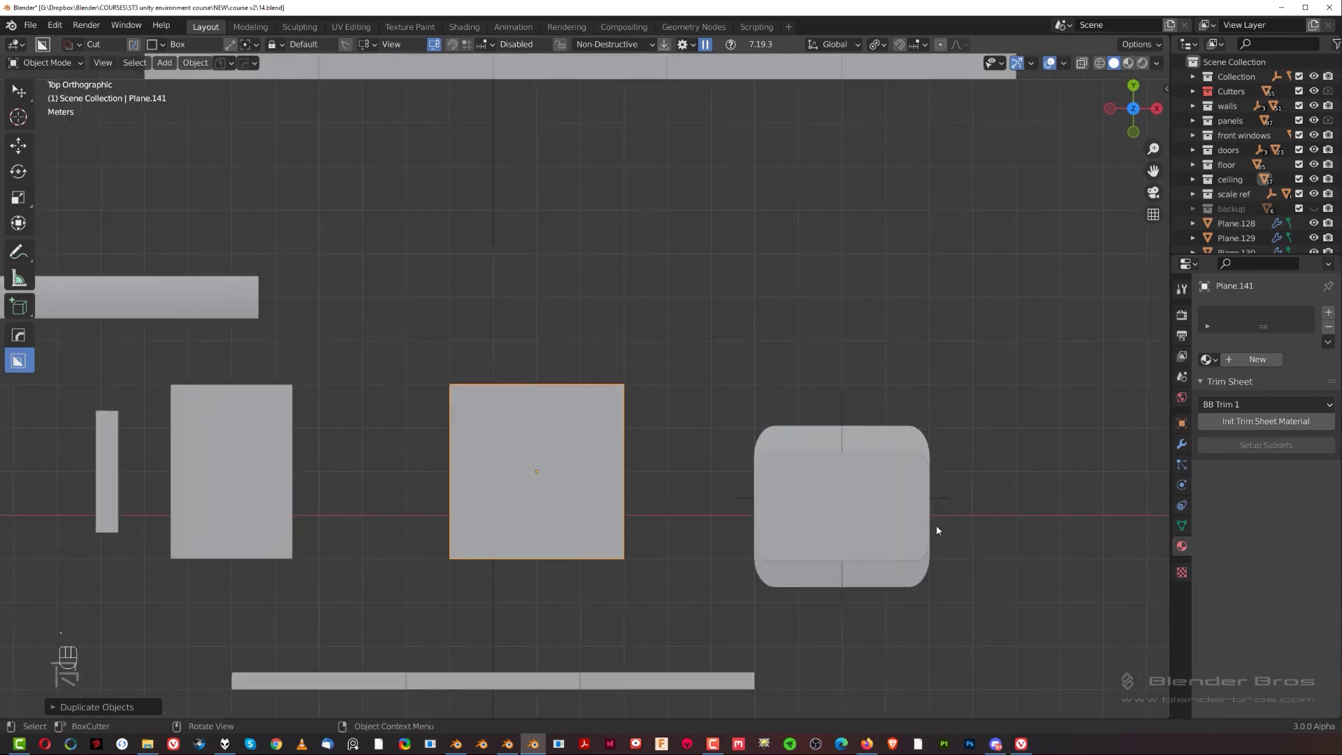
Scale the duplicated tile to half size, and scale it by 0.6 along X.
{"action": "key", "text": "s"}
{"action": "left_click", "coordinate": [753, 487]}
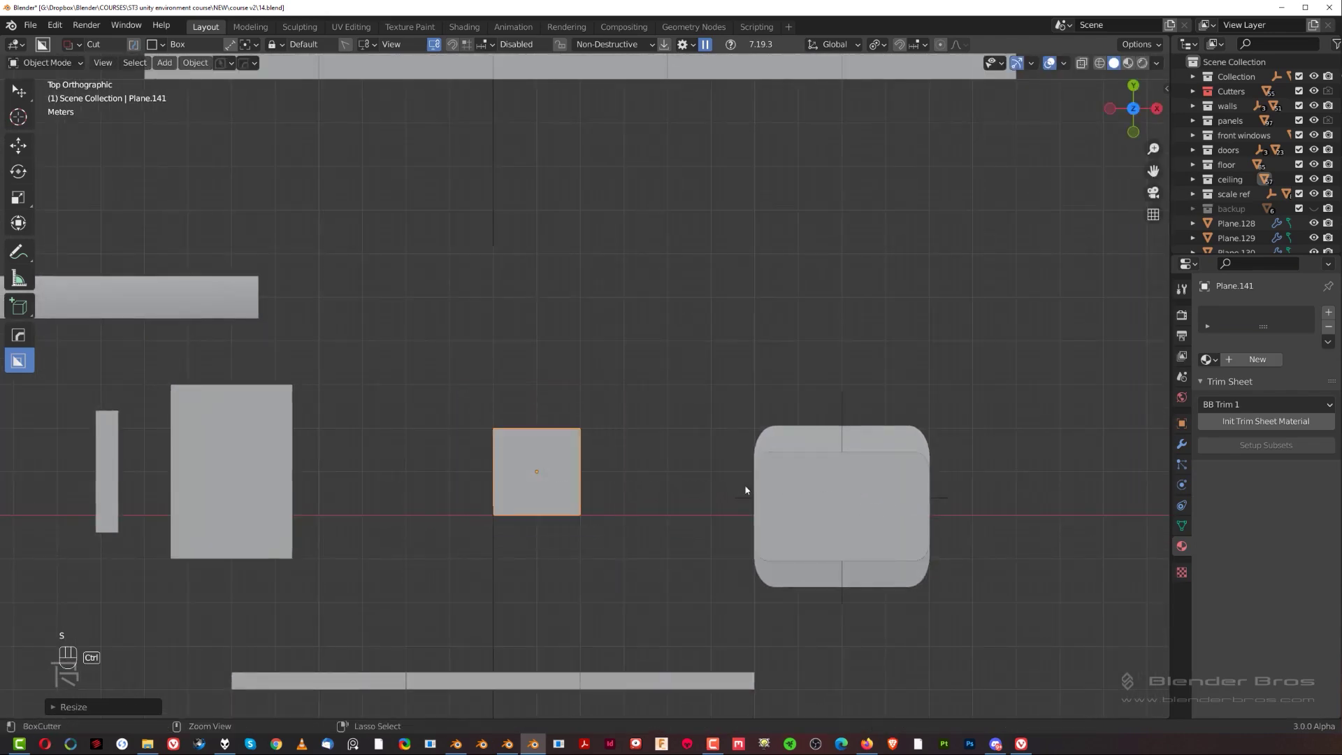
{"action": "scroll", "coordinate": [777, 508], "scroll_direction": "up", "scroll_amount": 2}
{"action": "key", "text": "s"}
{"action": "key", "text": "x"}
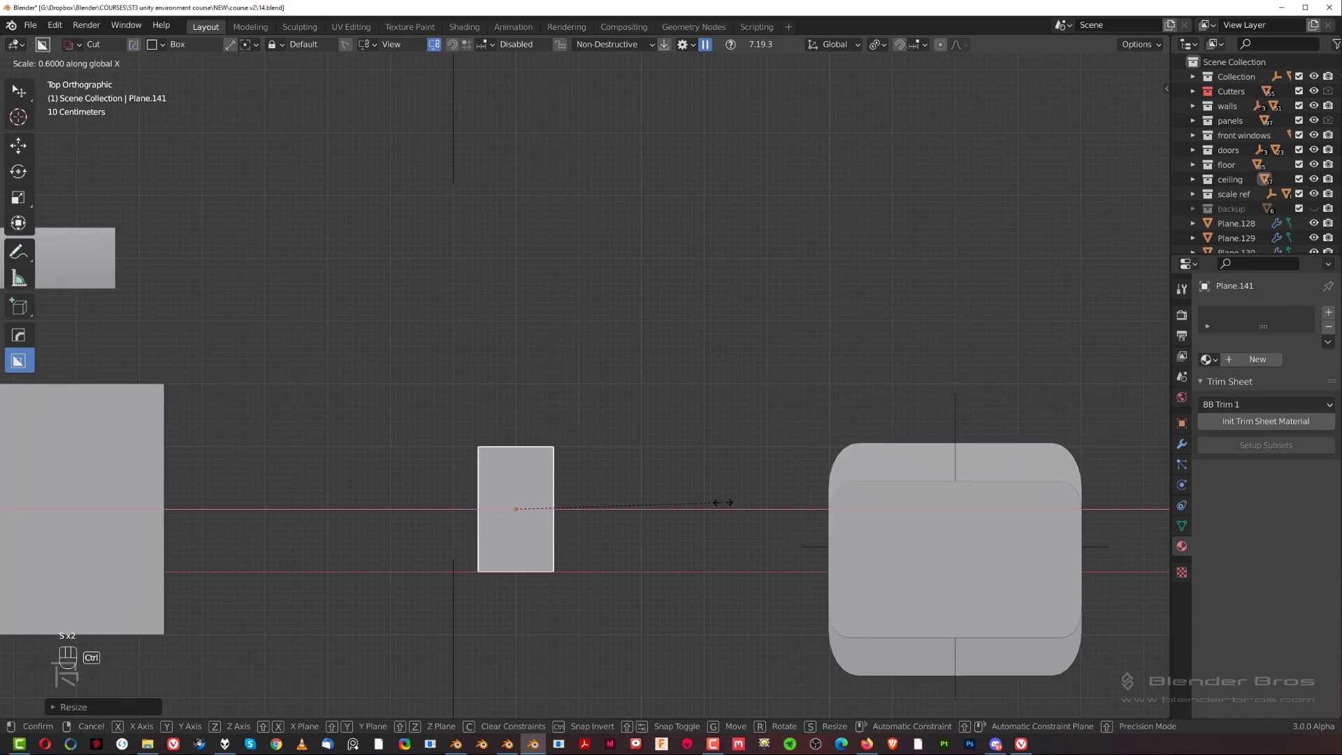
{"action": "left_click", "coordinate": [722, 501]}
Bake the resized tile's thickness into its mesh with HardOps Smart Apply.
{"action": "middle_click_drag", "start_coordinate": [593, 488], "coordinate": [572, 459]}
{"action": "key", "text": "KP_5"}
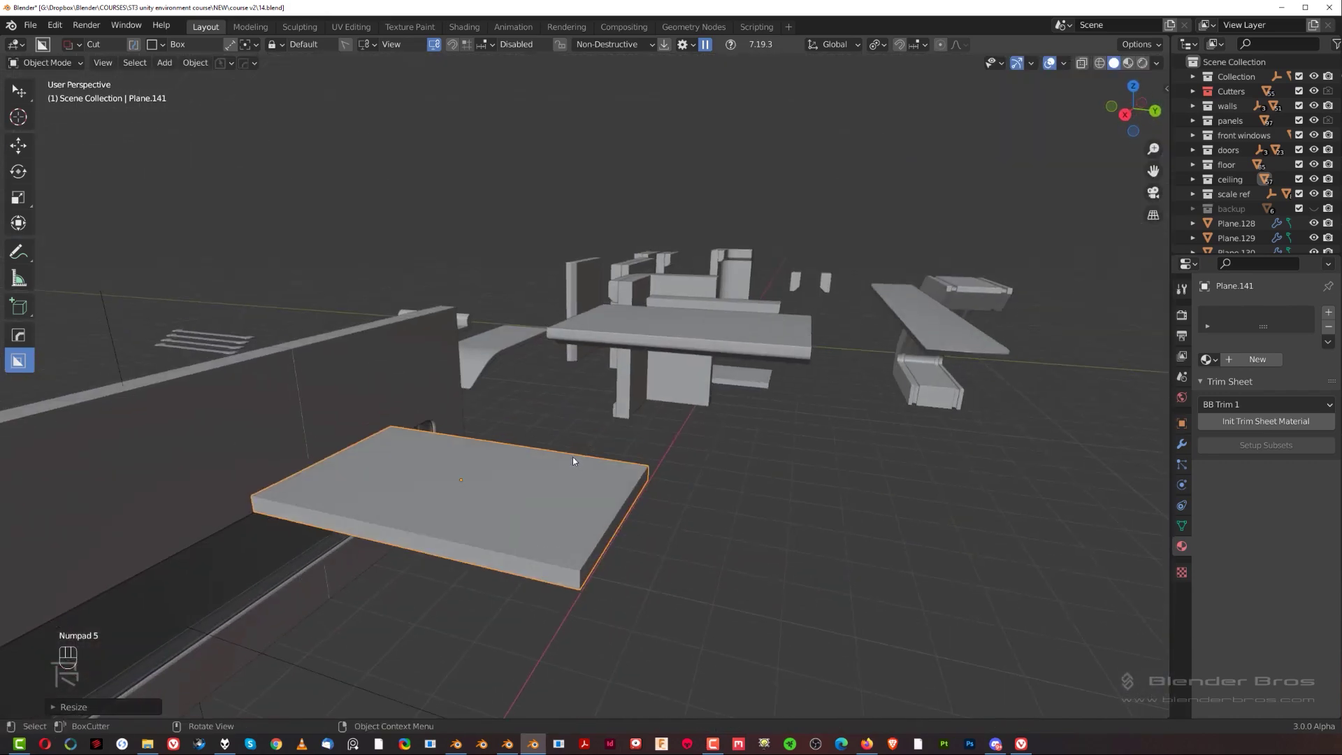
{"action": "key", "text": "Tab"}
{"action": "key", "text": "Tab"}
{"action": "key", "text": "q"}
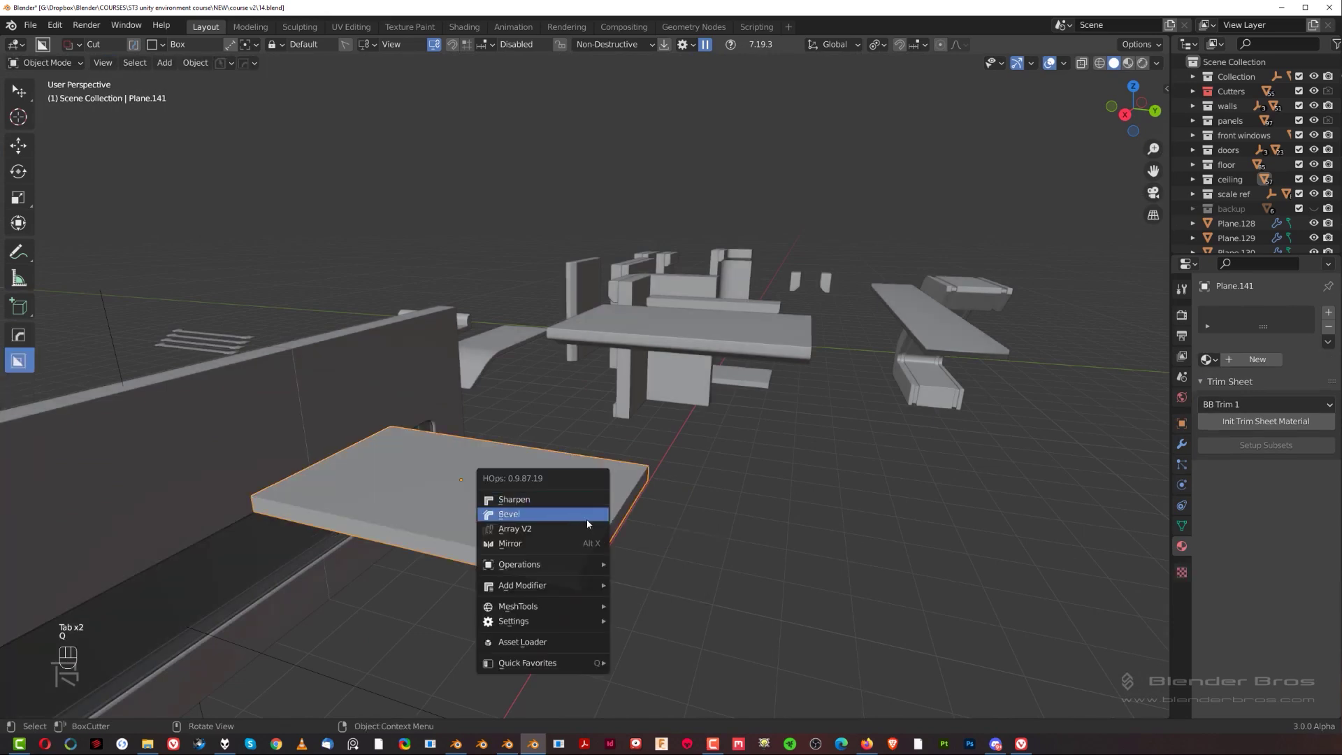
{"action": "mouse_move", "coordinate": [545, 564]}
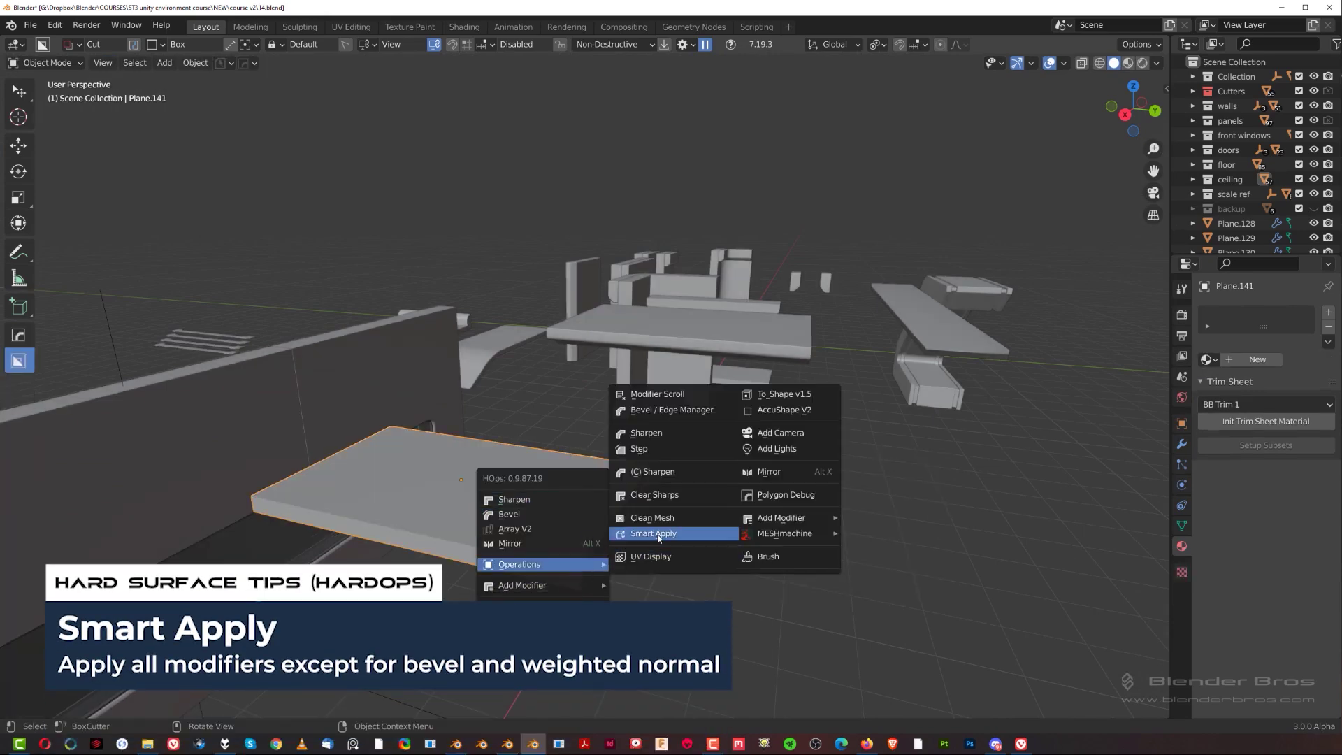
{"action": "left_click", "coordinate": [657, 538]}
Try rounding the panel's four vertical corner edges with a multi-segment bevel.
{"action": "key", "text": "Tab"}
{"action": "left_click", "coordinate": [575, 585], "text": "ctrl+alt"}
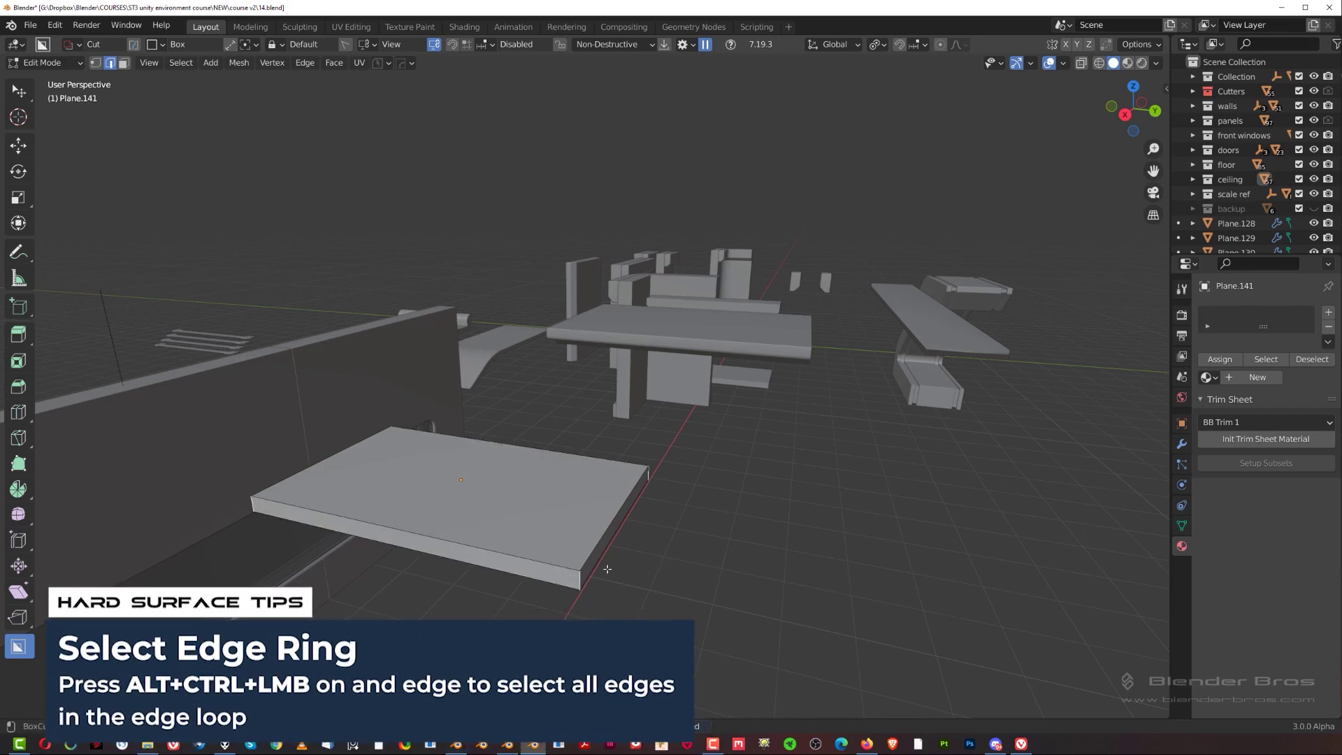
{"action": "key", "text": "ctrl+b"}
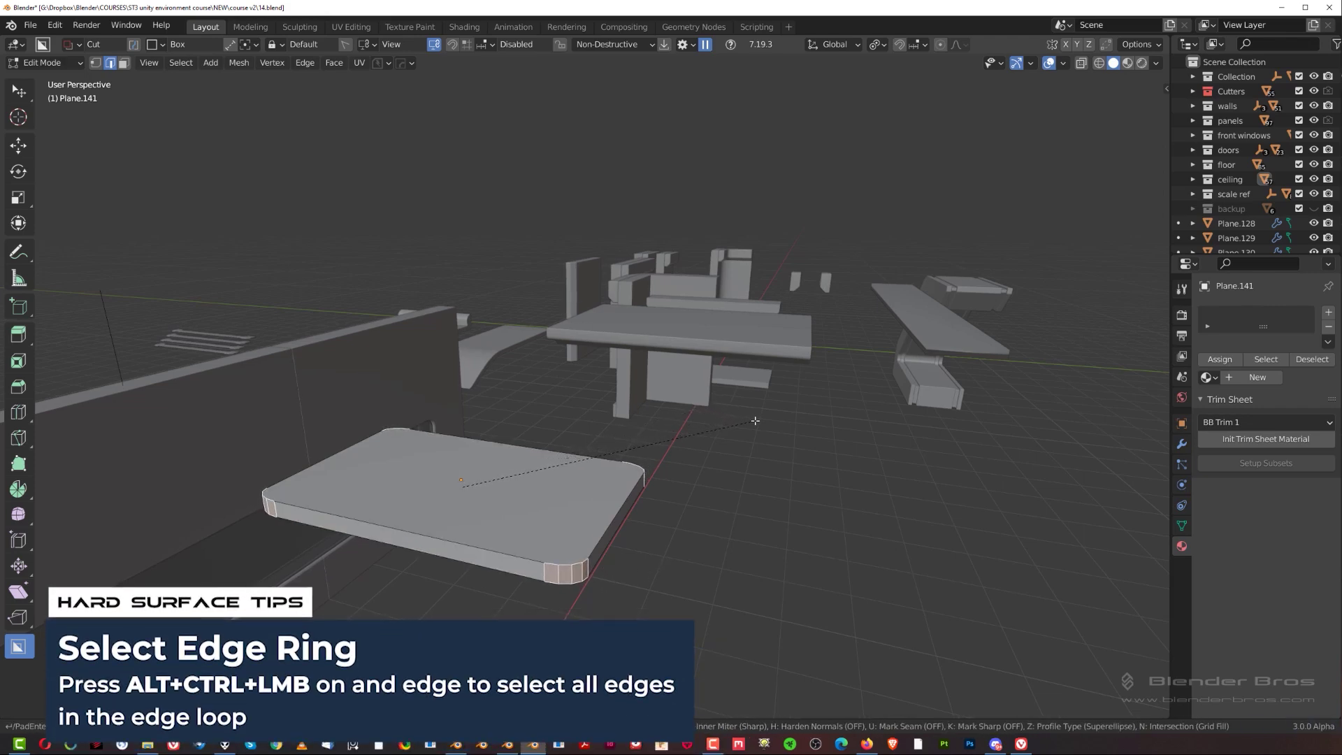
{"action": "left_click", "coordinate": [752, 446]}
{"action": "middle_click_drag", "start_coordinate": [666, 522], "coordinate": [689, 305]}
{"action": "key", "text": "Tab"}
{"action": "key", "text": "Tab"}
{"action": "key", "text": "Tab"}
Undo the panel's corner bevel and return to Object Mode.
{"action": "key", "text": "ctrl+z"}
{"action": "key", "text": "ctrl+z"}
{"action": "key", "text": "ctrl+z"}
{"action": "key", "text": "ctrl+z"}
{"action": "key", "text": "Tab"}
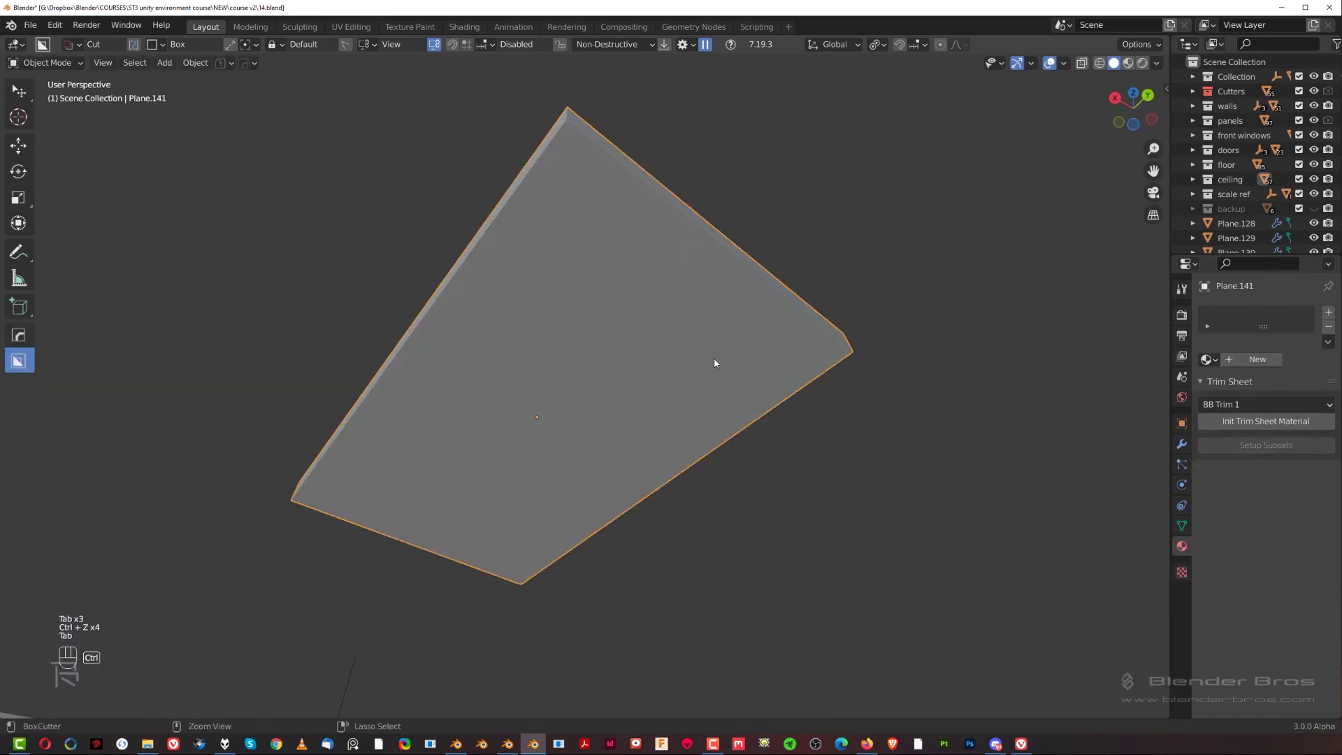
Apply the panel's scale and round its four vertical corner edges with a four-segment bevel.
{"action": "key", "text": "ctrl+a"}
{"action": "left_click", "coordinate": [718, 362]}
{"action": "key", "text": "Tab"}
{"action": "key", "text": "2"}
{"action": "key", "text": "ctrl+b"}
{"action": "key", "text": "Escape"}
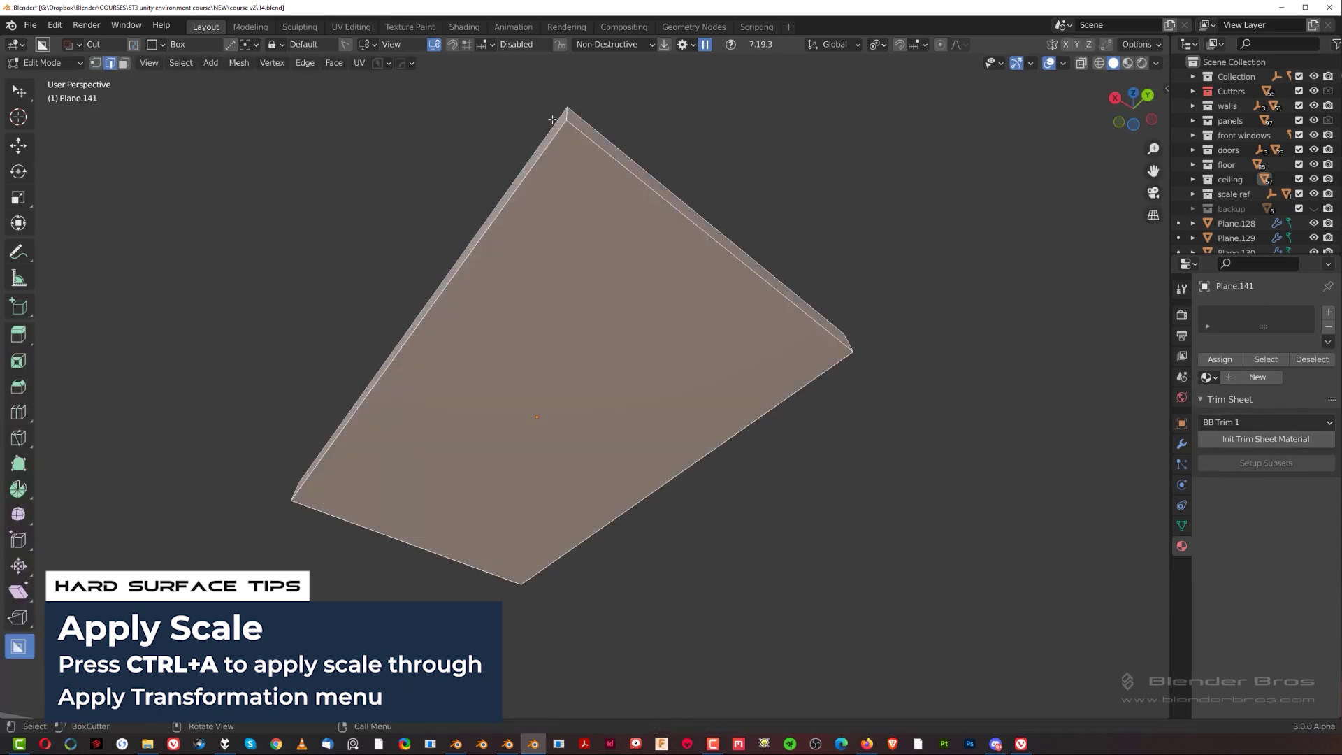
{"action": "key", "text": "ctrl+b"}
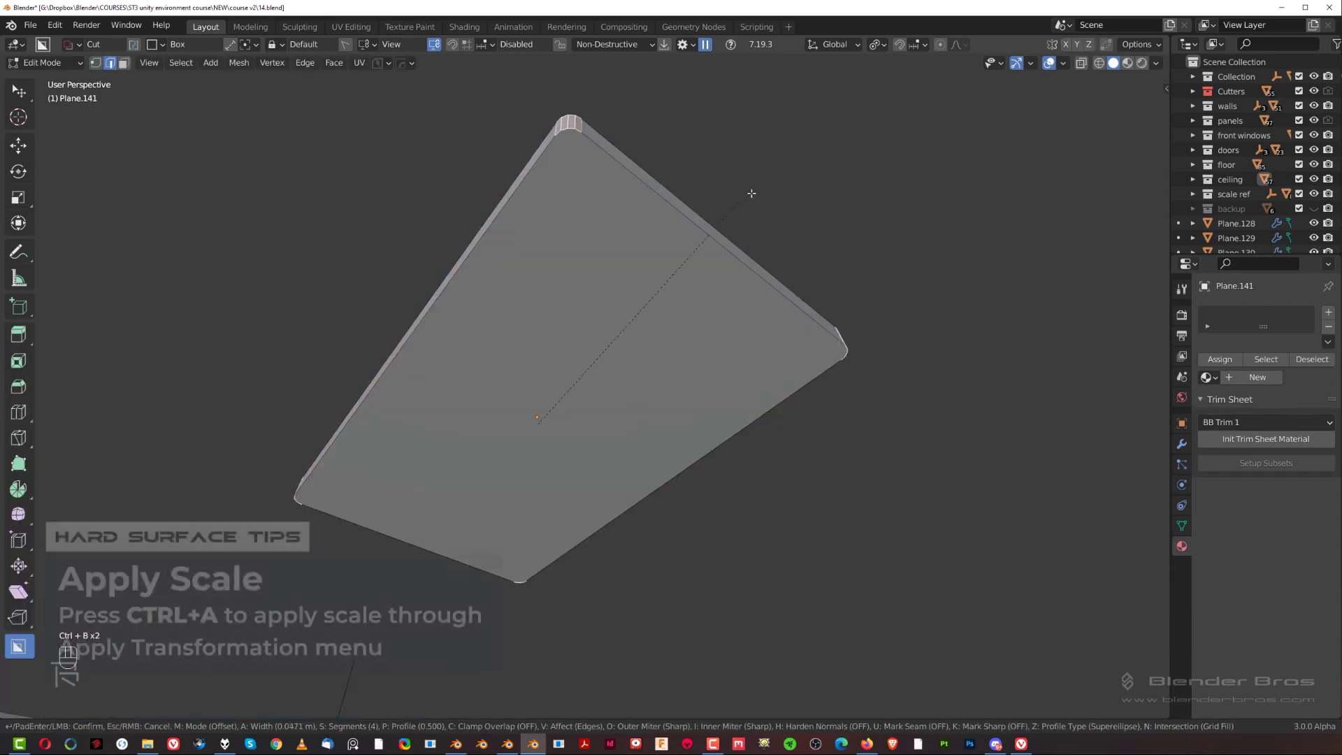
{"action": "left_click", "coordinate": [801, 228]}
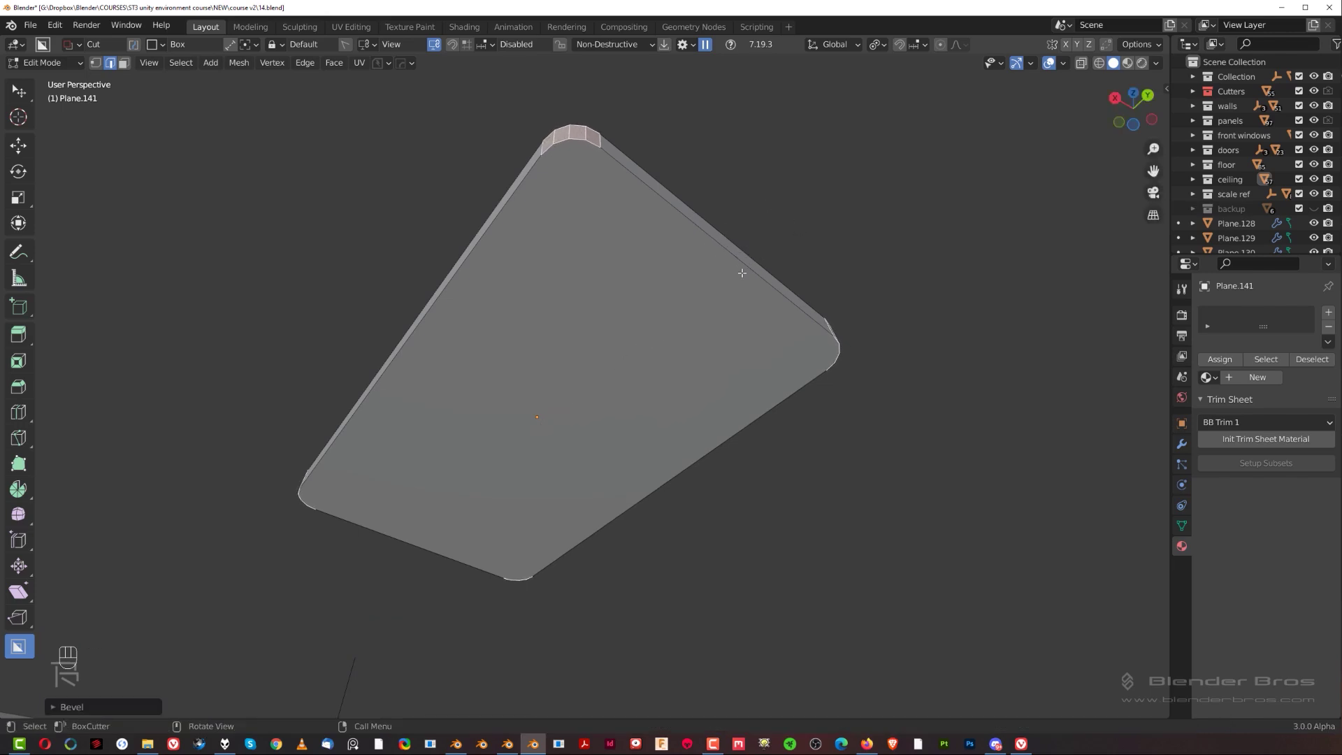
Chamfer the border of the panel's underside face with a one-segment bevel.
{"action": "left_click", "coordinate": [675, 343]}
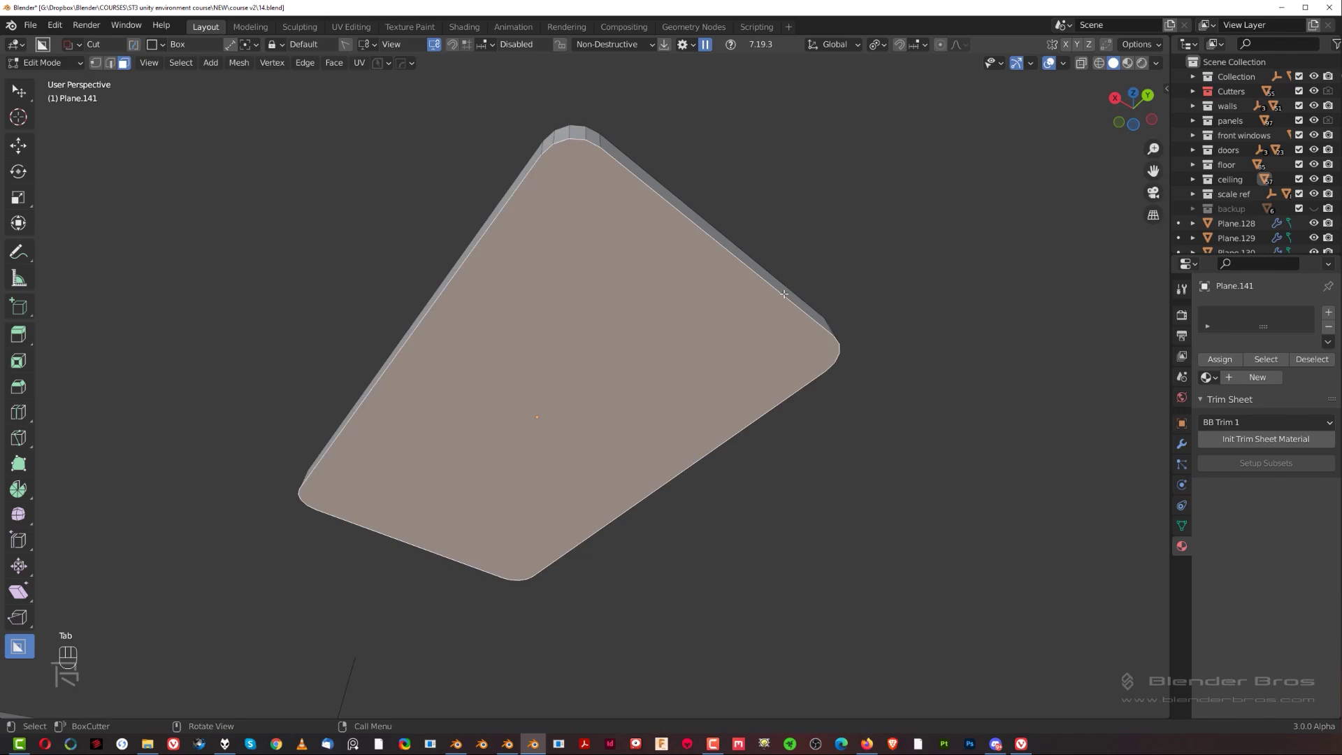
{"action": "key", "text": "ctrl+b"}
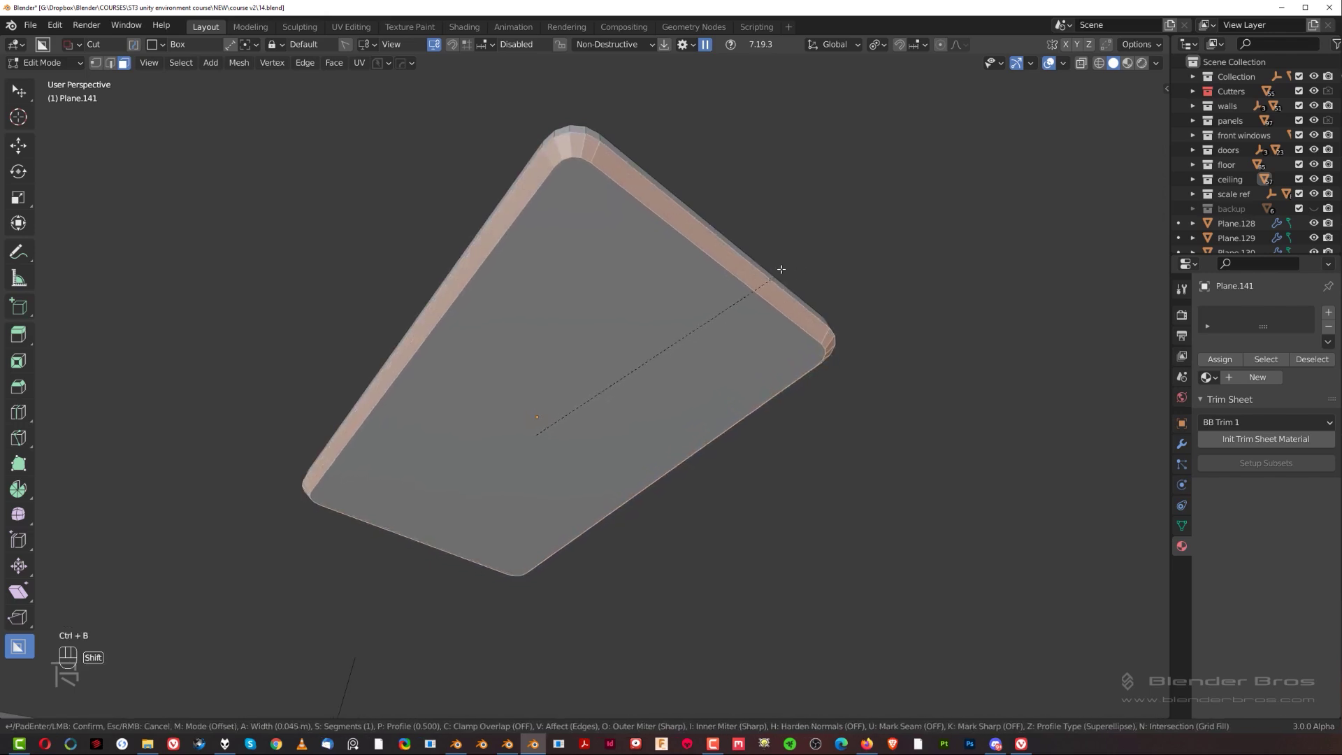
{"action": "left_click", "coordinate": [720, 283]}
Inset the panel's underside face slightly and extrude it inward to form a shallow recess.
{"action": "left_click", "coordinate": [698, 295]}
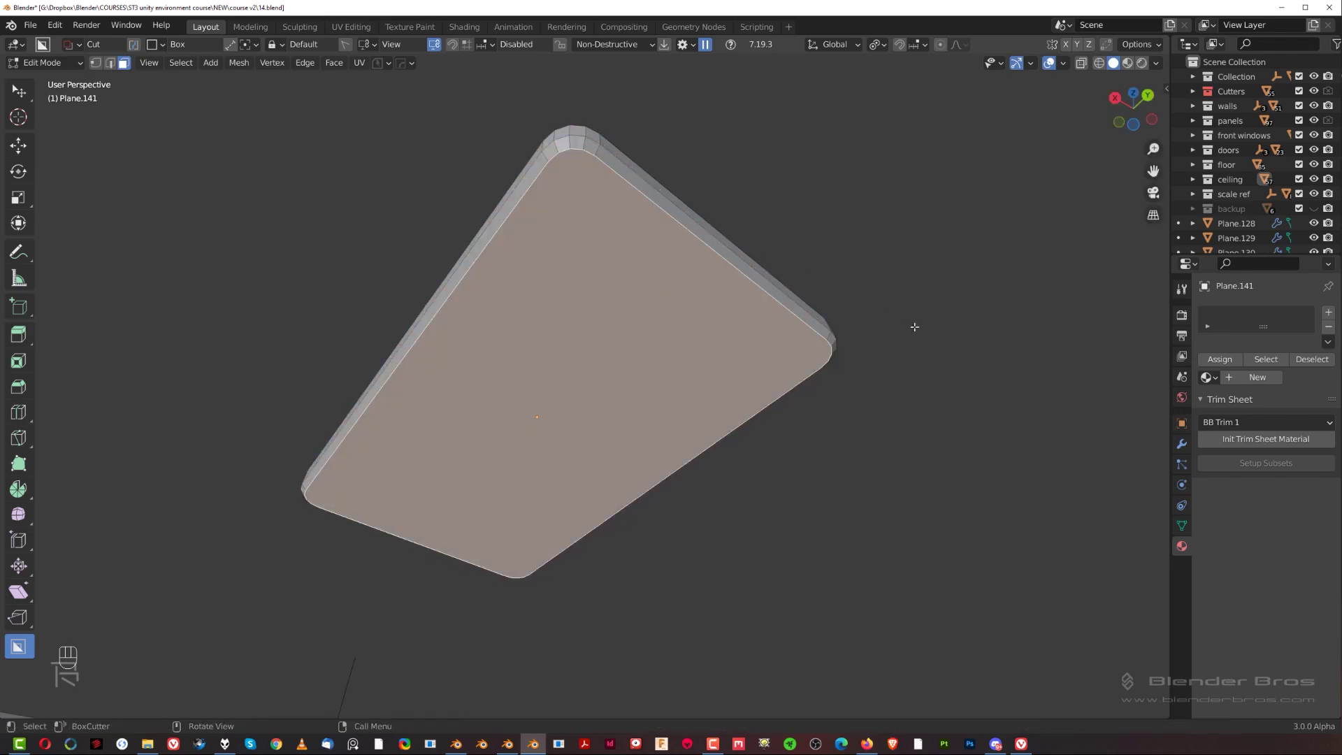
{"action": "key", "text": "i"}
{"action": "left_click", "coordinate": [877, 323]}
{"action": "key", "text": "e"}
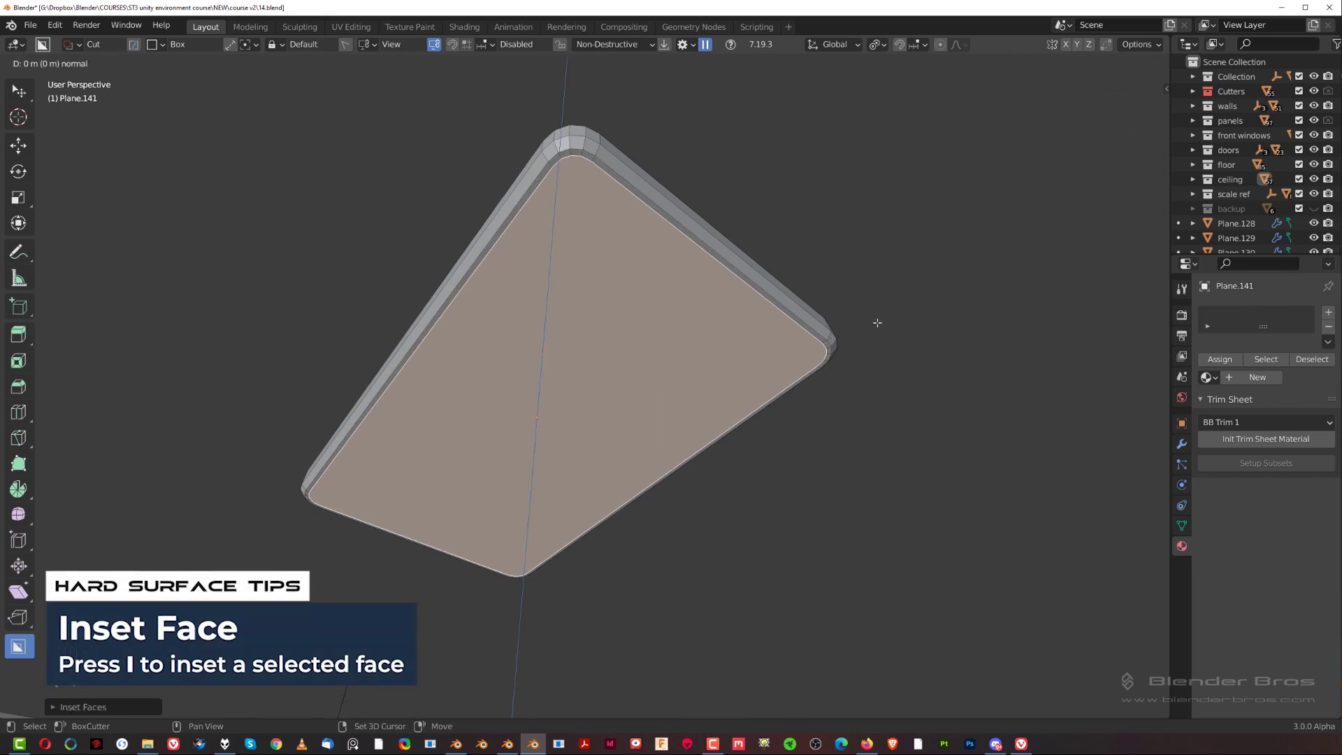
{"action": "left_click", "coordinate": [872, 283]}
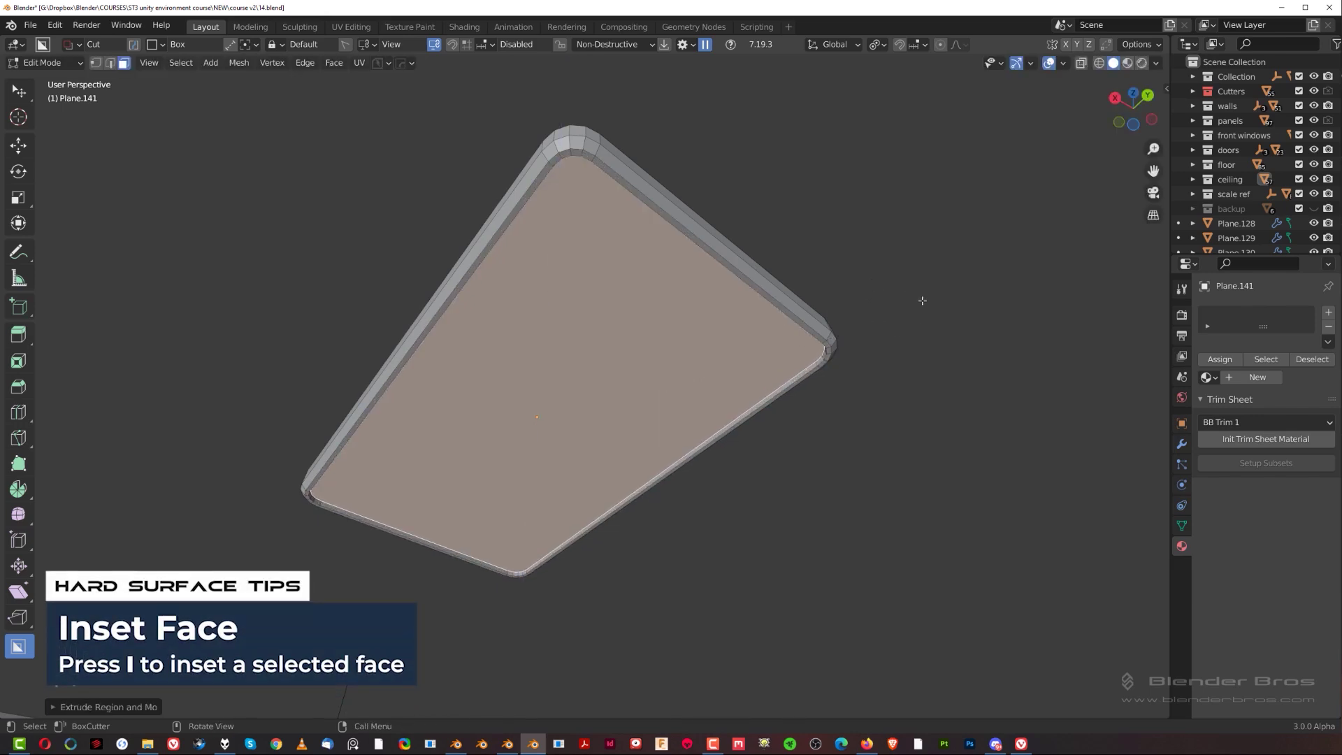
Inset the recessed underside face again, extrude it slightly and scale it down to give sloped sides.
{"action": "key", "text": "i"}
{"action": "left_click", "coordinate": [878, 303]}
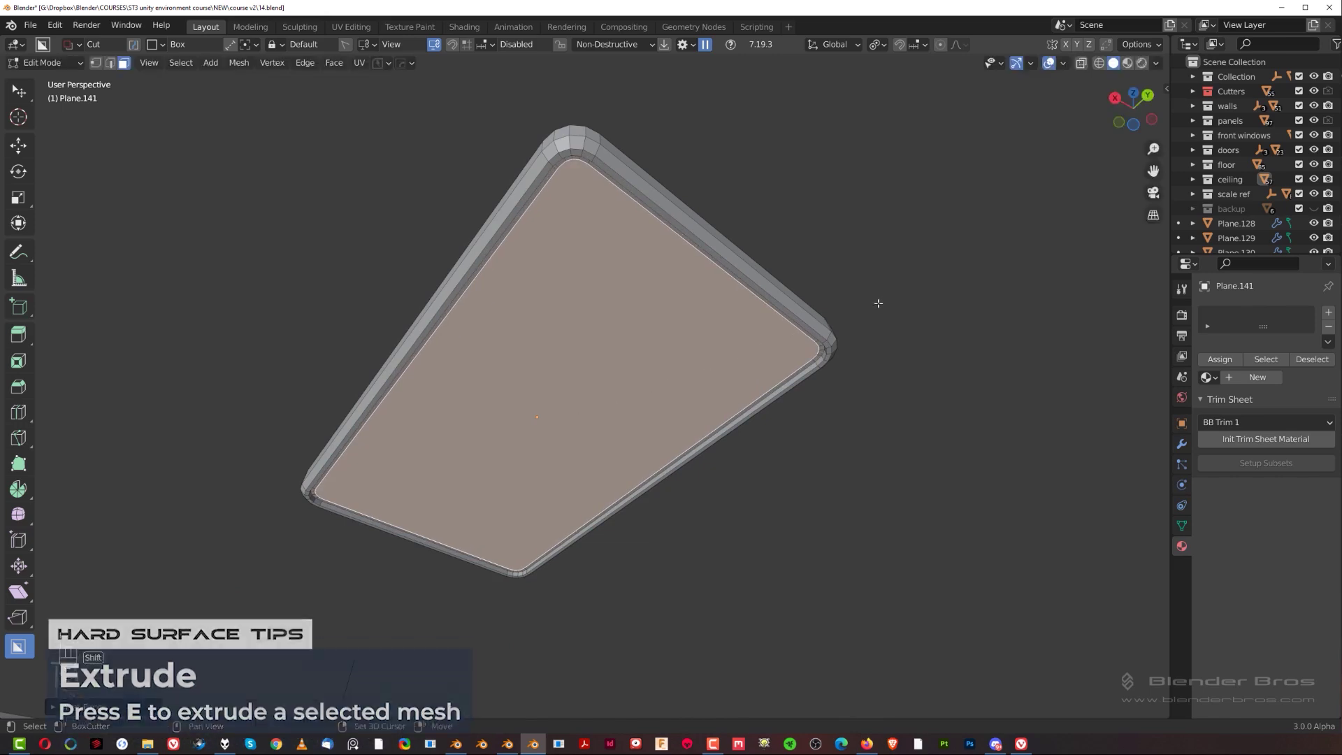
{"action": "key", "text": "e"}
{"action": "left_click", "coordinate": [883, 293]}
{"action": "key", "text": "ctrl+b"}
{"action": "right_click", "coordinate": [914, 271]}
{"action": "key", "text": "s"}
{"action": "left_click", "coordinate": [1031, 271]}
{"action": "key", "text": "Tab"}
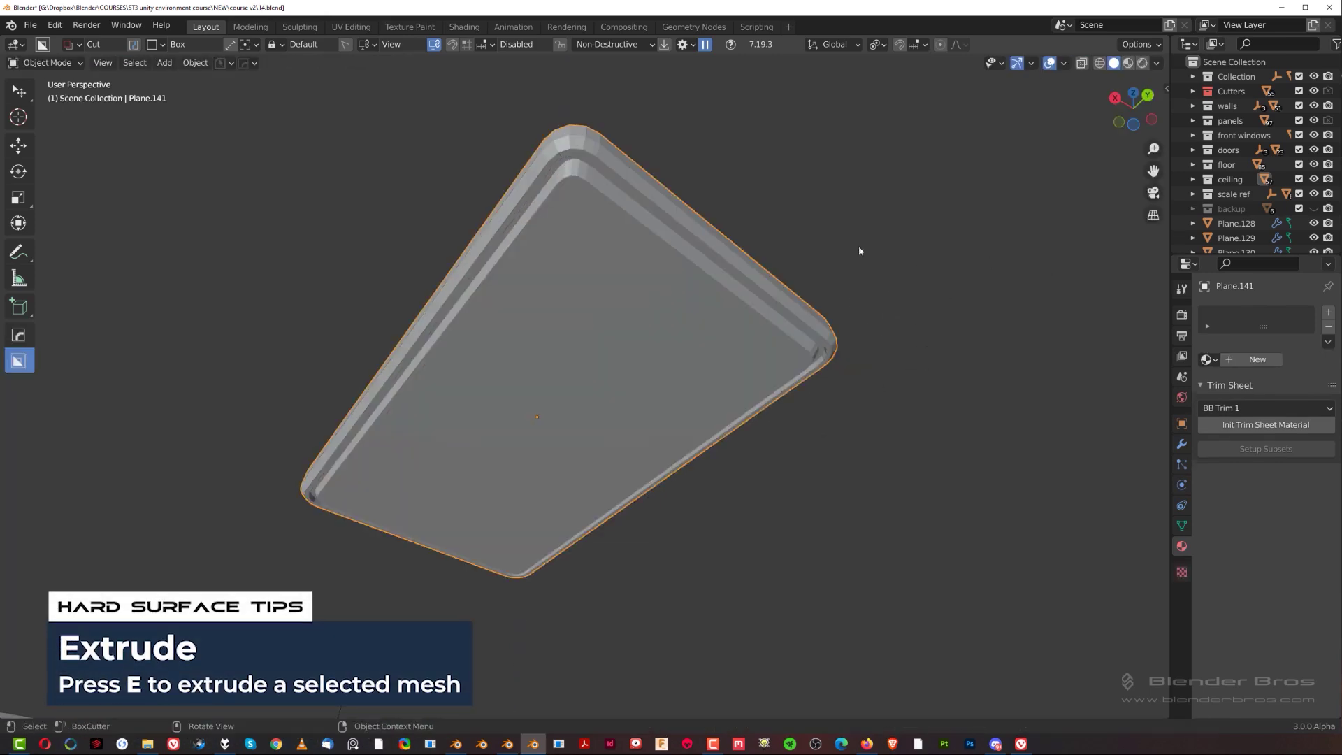
Add a one-segment bevel modifier with a 30° angle limit to the recessed panel and give it a small width.
{"action": "middle_click_drag", "start_coordinate": [797, 260], "coordinate": [702, 407]}
{"action": "key", "text": "q"}
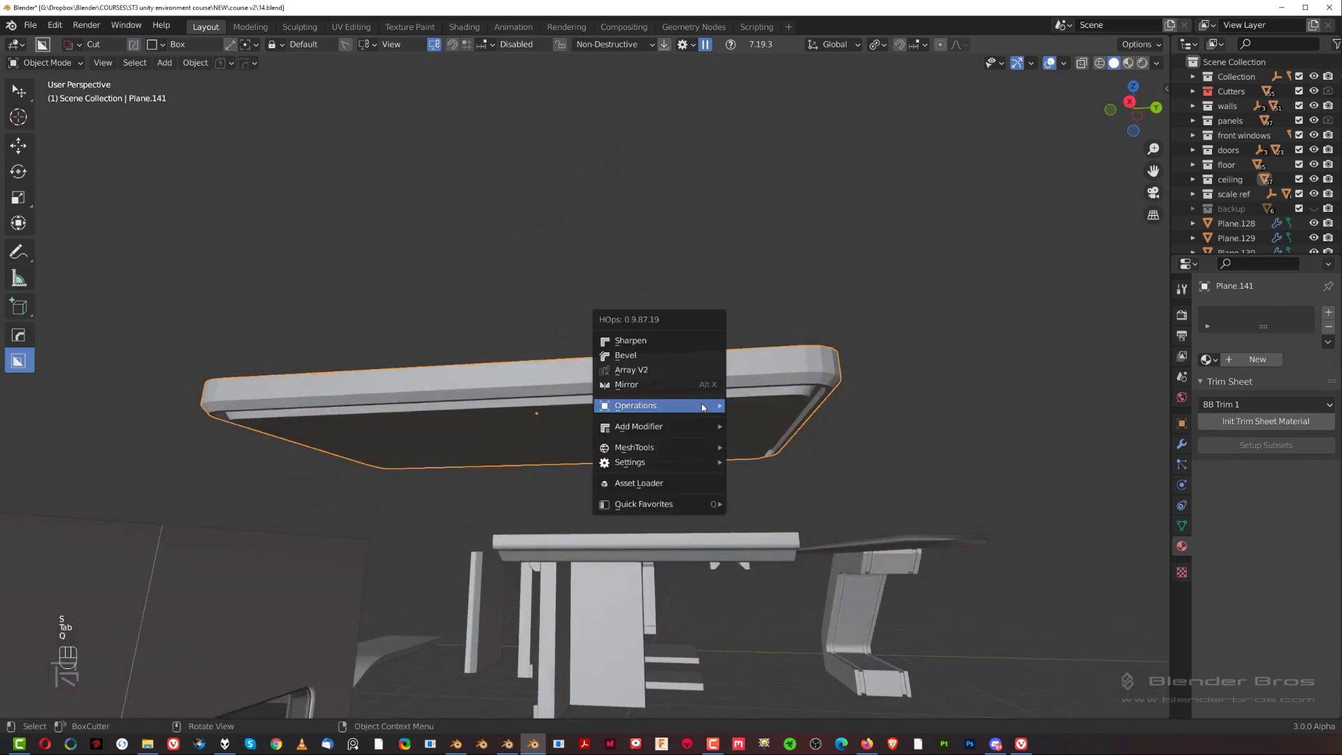
{"action": "left_click", "coordinate": [689, 356]}
{"action": "scroll", "coordinate": [690, 364], "scroll_direction": "down", "scroll_amount": 2}
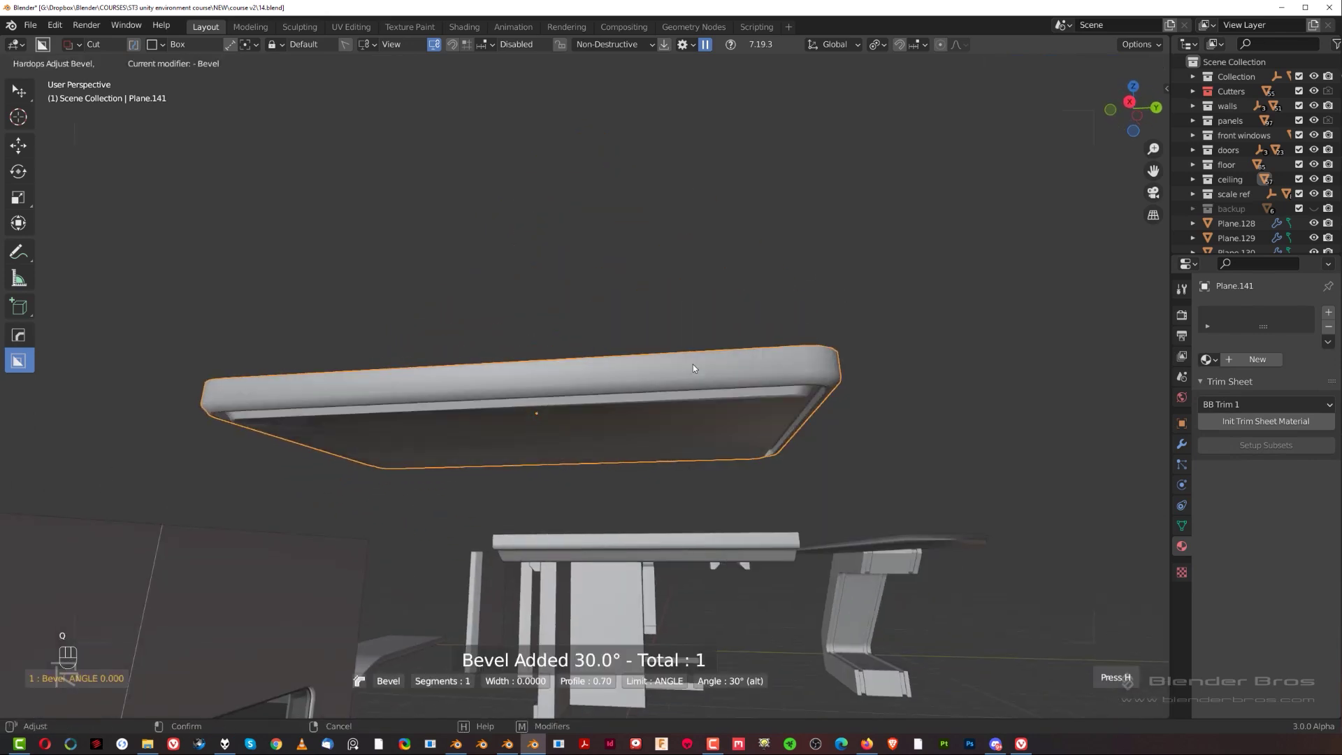
{"action": "left_click", "coordinate": [697, 363]}
{"action": "key", "text": "ctrl+grave"}
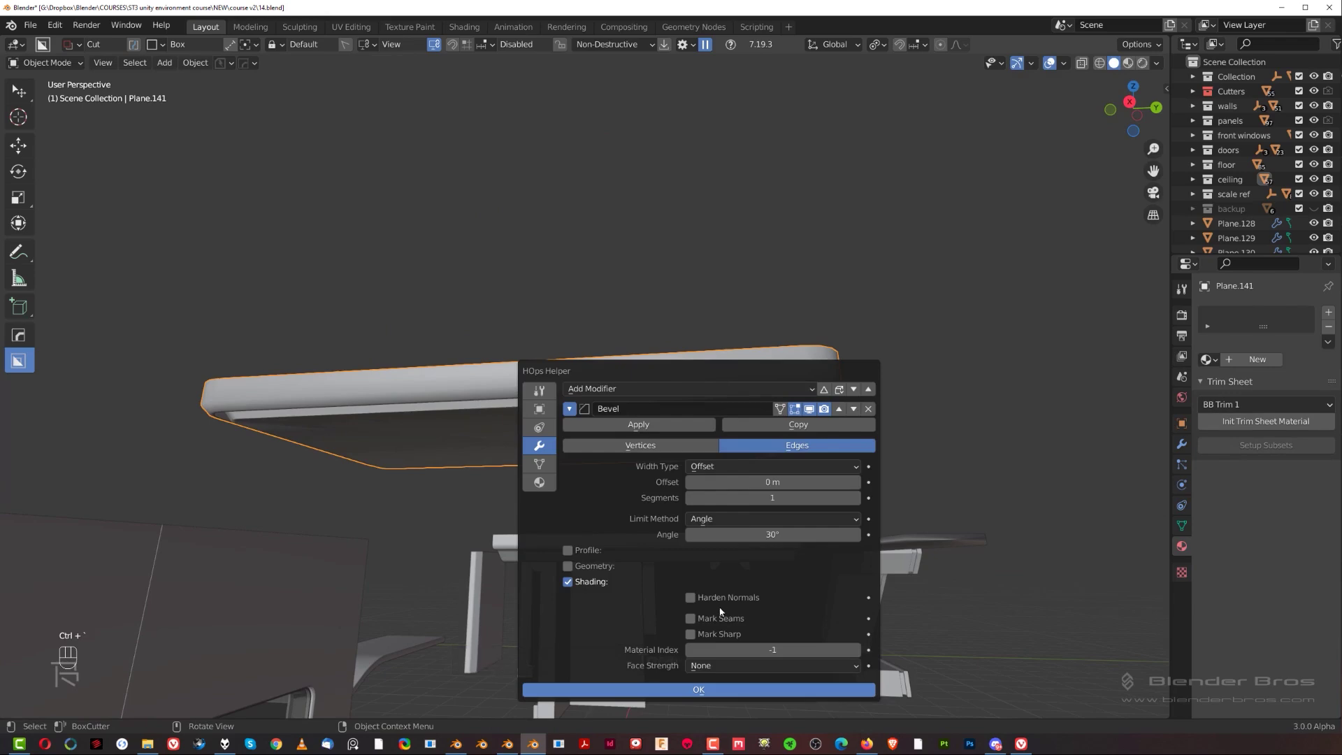
{"action": "middle_click_drag", "start_coordinate": [975, 389], "coordinate": [733, 359]}
{"action": "key", "text": "q"}
{"action": "left_click", "coordinate": [714, 338]}
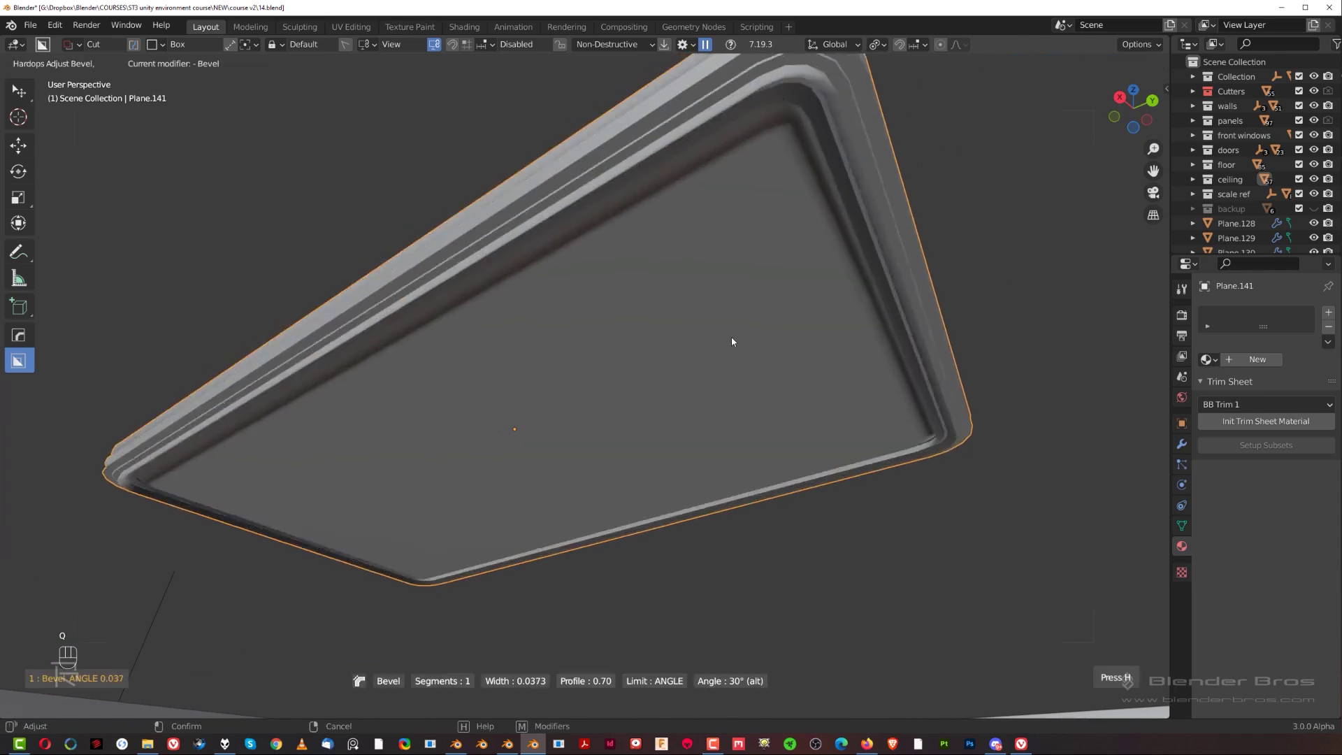
{"action": "left_click", "coordinate": [776, 345]}
Exit the isolated view, move the panel onto the building plan and rotate it so its long side runs along X.
{"action": "scroll", "coordinate": [802, 349], "scroll_direction": "down", "scroll_amount": 3}
{"action": "middle_click_drag", "start_coordinate": [802, 350], "coordinate": [821, 413]}
{"action": "key", "text": "KP_Divide"}
{"action": "key", "text": "KP_Divide"}
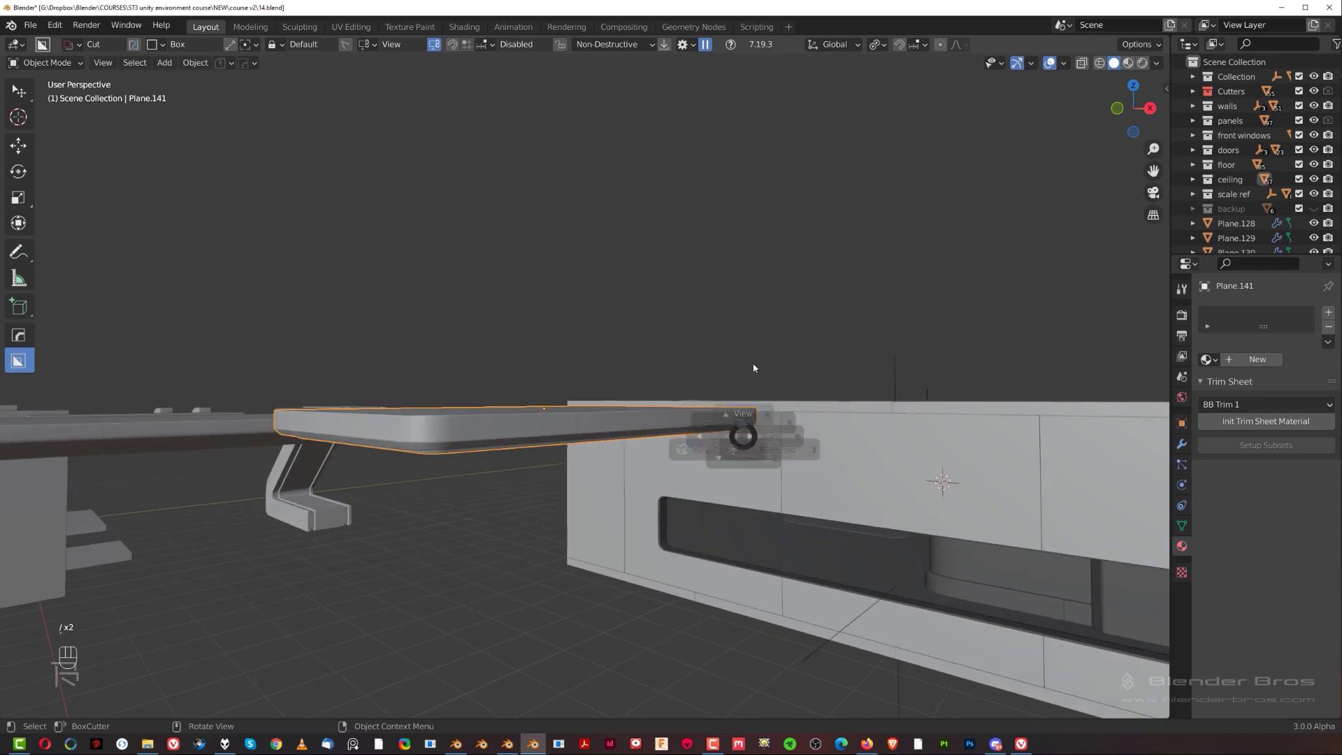
{"action": "key", "text": "grave"}
{"action": "scroll", "coordinate": [748, 263], "scroll_direction": "down", "scroll_amount": 12}
{"action": "key", "text": "KP_5"}
{"action": "scroll", "coordinate": [634, 382], "scroll_direction": "down", "scroll_amount": 3}
{"action": "middle_click_drag", "start_coordinate": [634, 383], "coordinate": [657, 565], "text": "shift"}
{"action": "scroll", "coordinate": [661, 576], "scroll_direction": "up", "scroll_amount": 2}
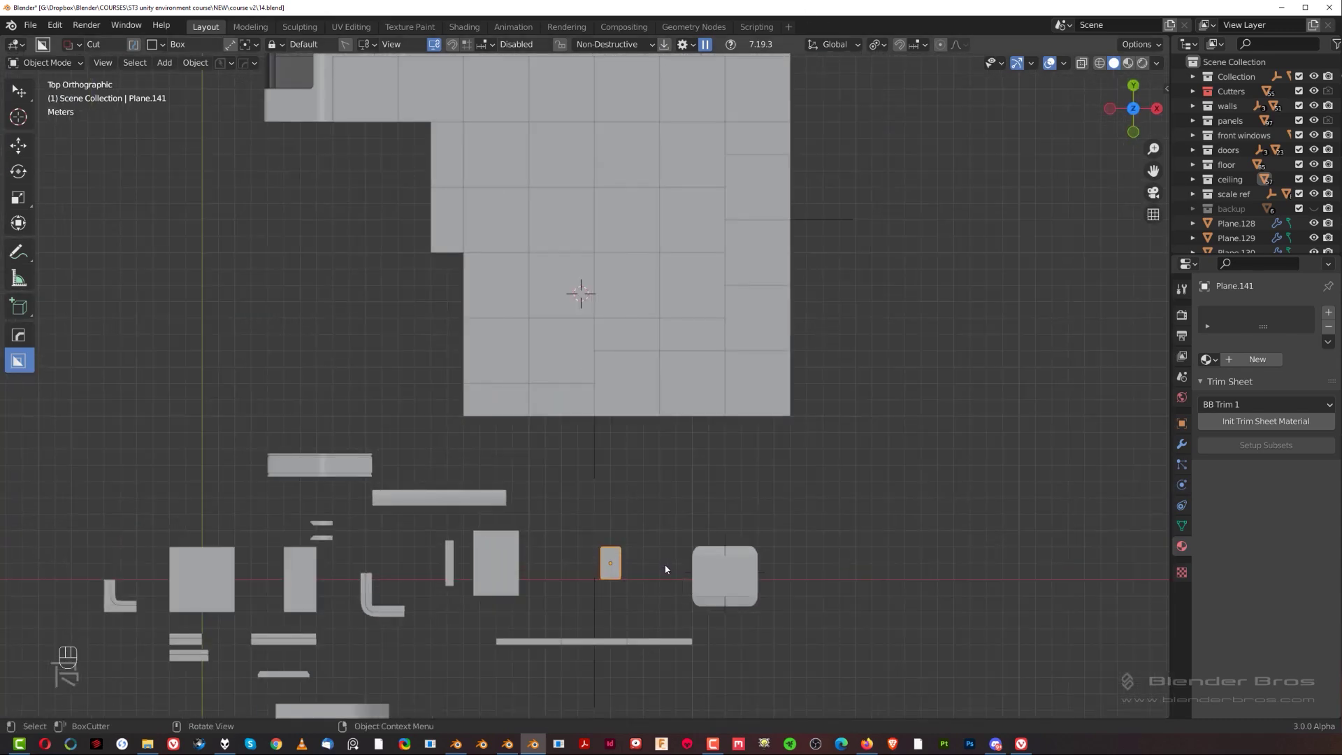
{"action": "key", "text": "g"}
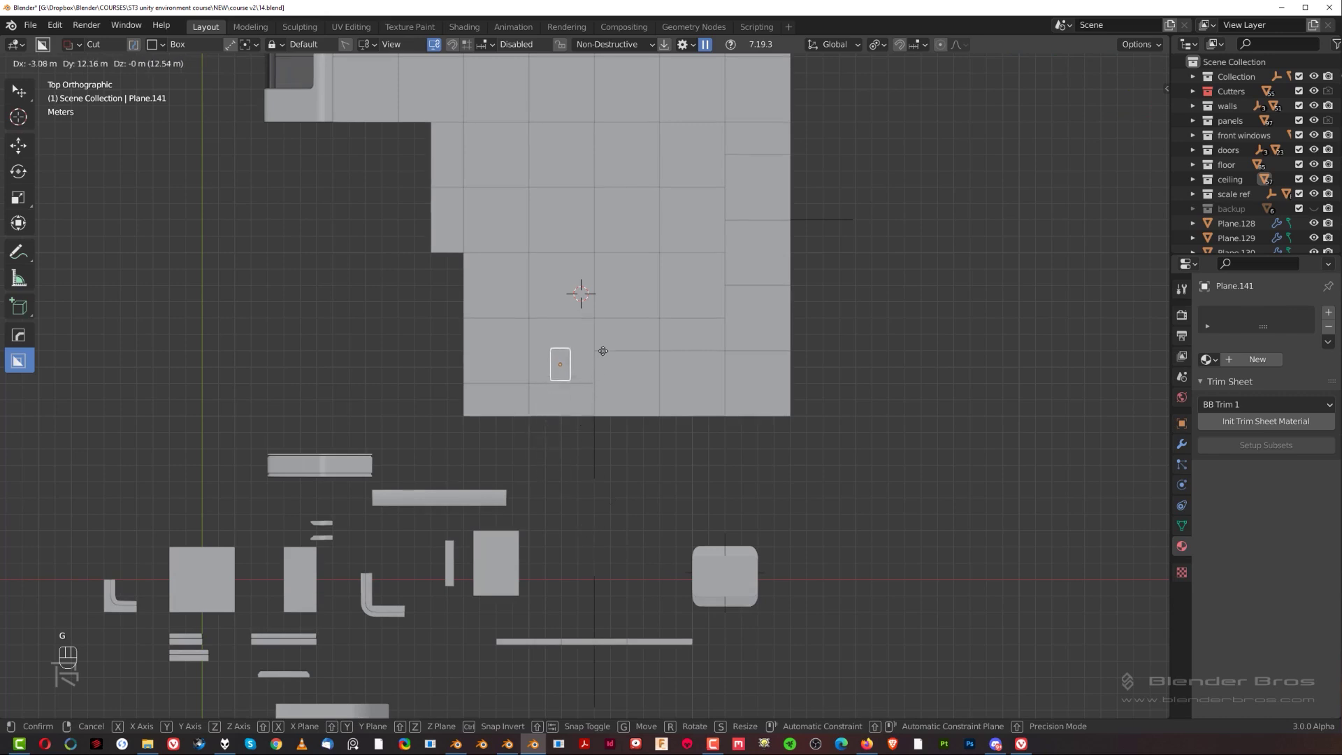
{"action": "left_click", "coordinate": [664, 272]}
{"action": "key", "text": "r"}
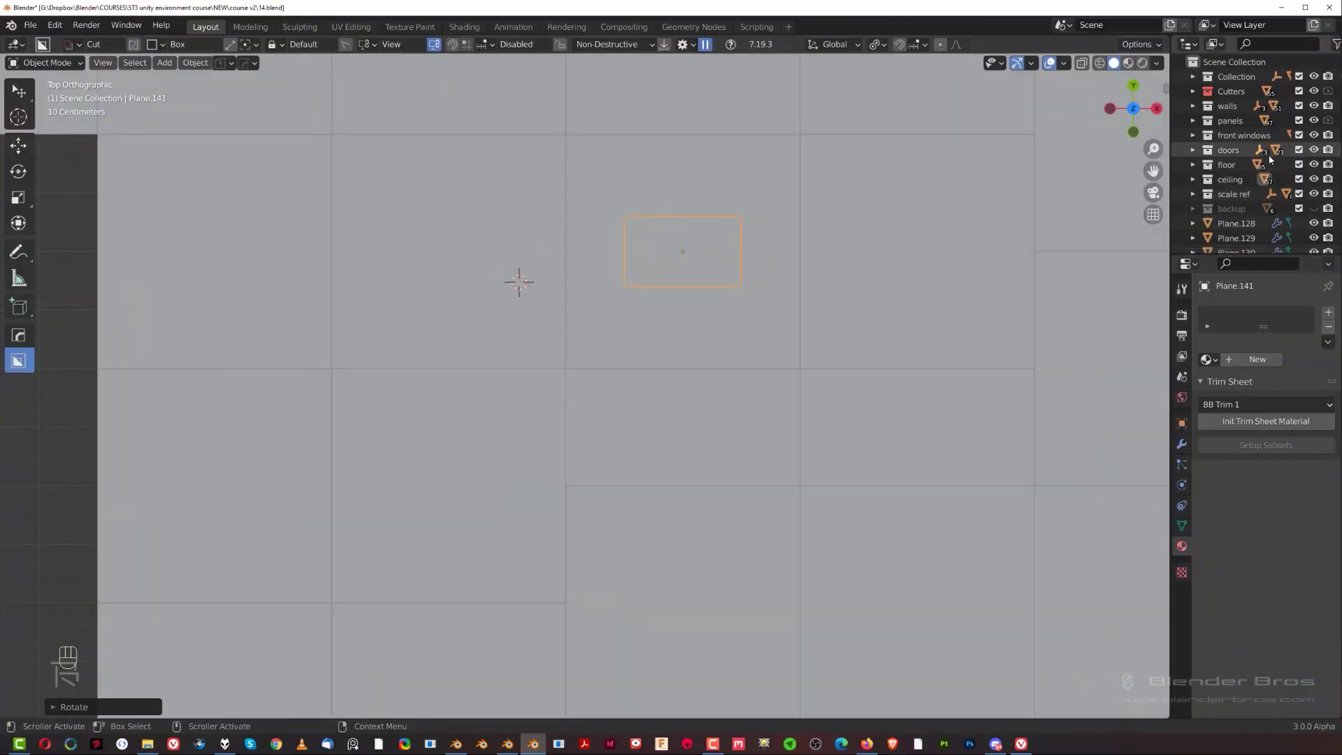
Move the panel out of the ceiling collection into a new collection named light.
{"action": "left_click", "coordinate": [1313, 179]}
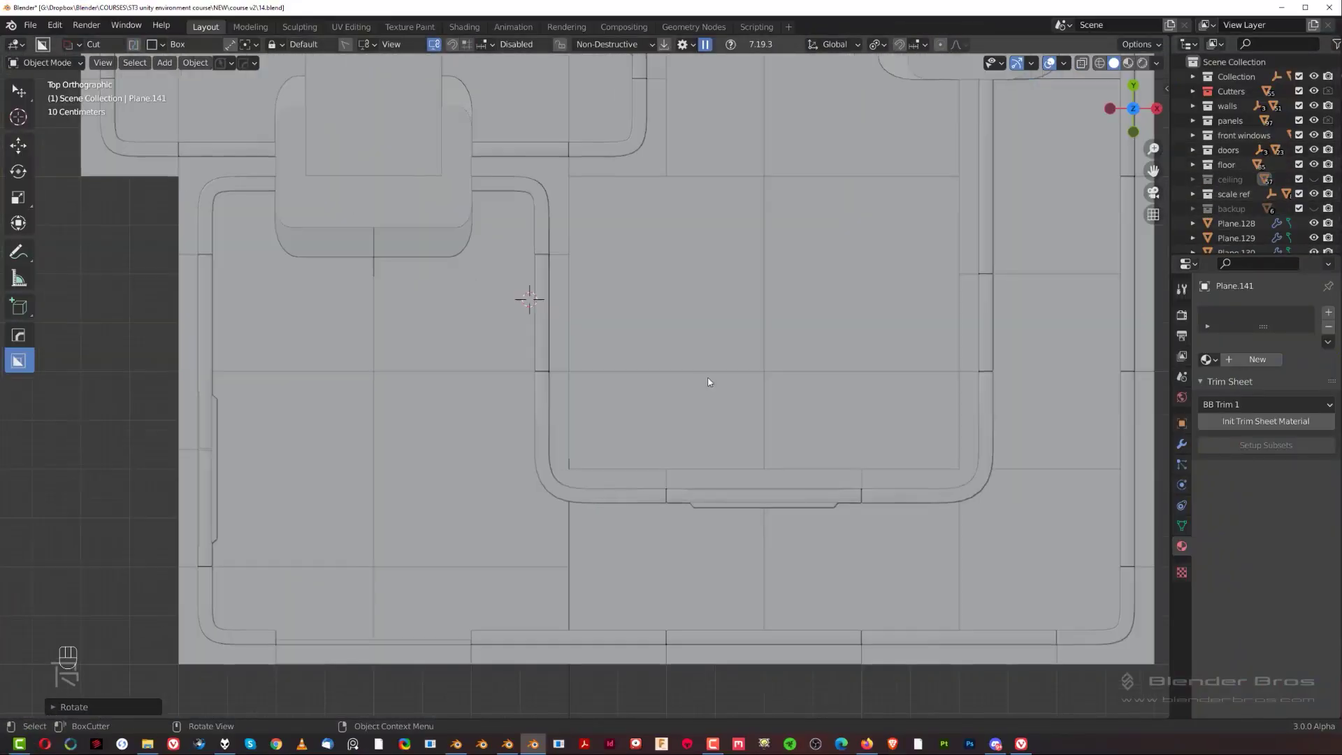
{"action": "middle_click_drag", "start_coordinate": [708, 382], "coordinate": [920, 363]}
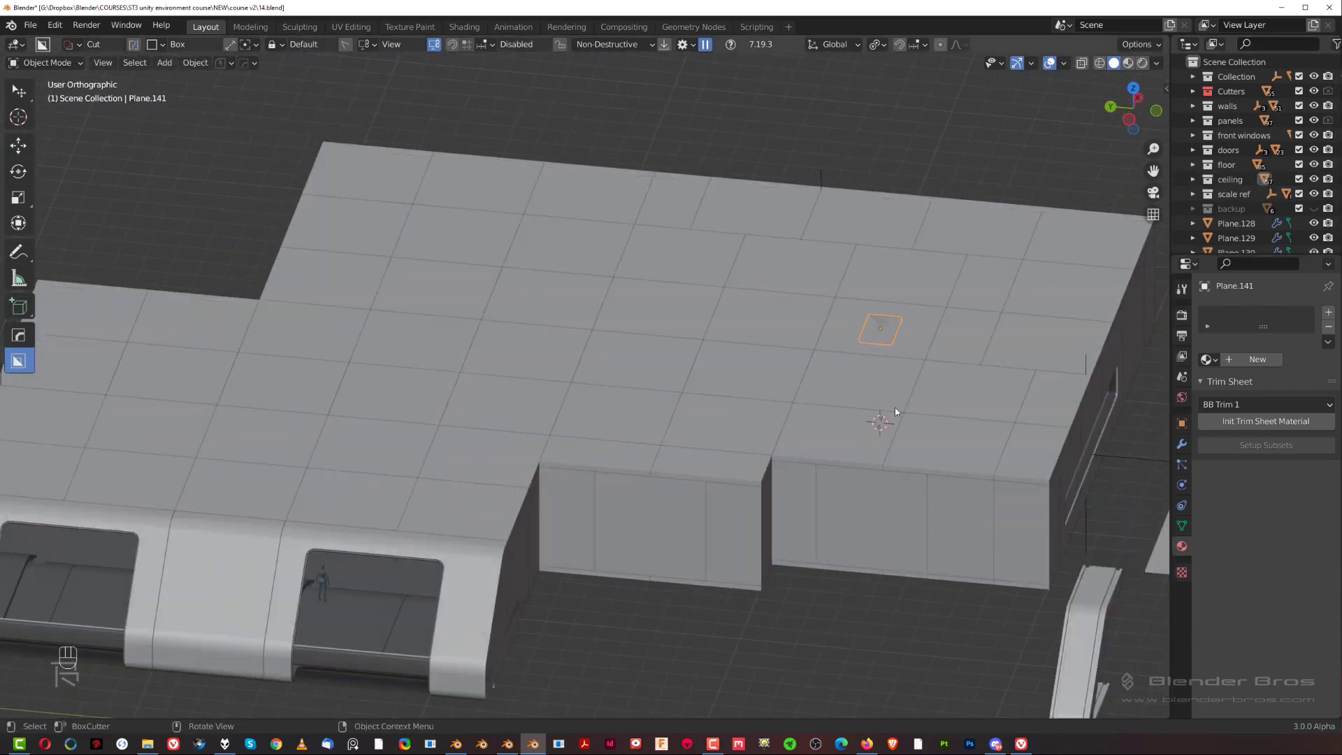
{"action": "key", "text": "m"}
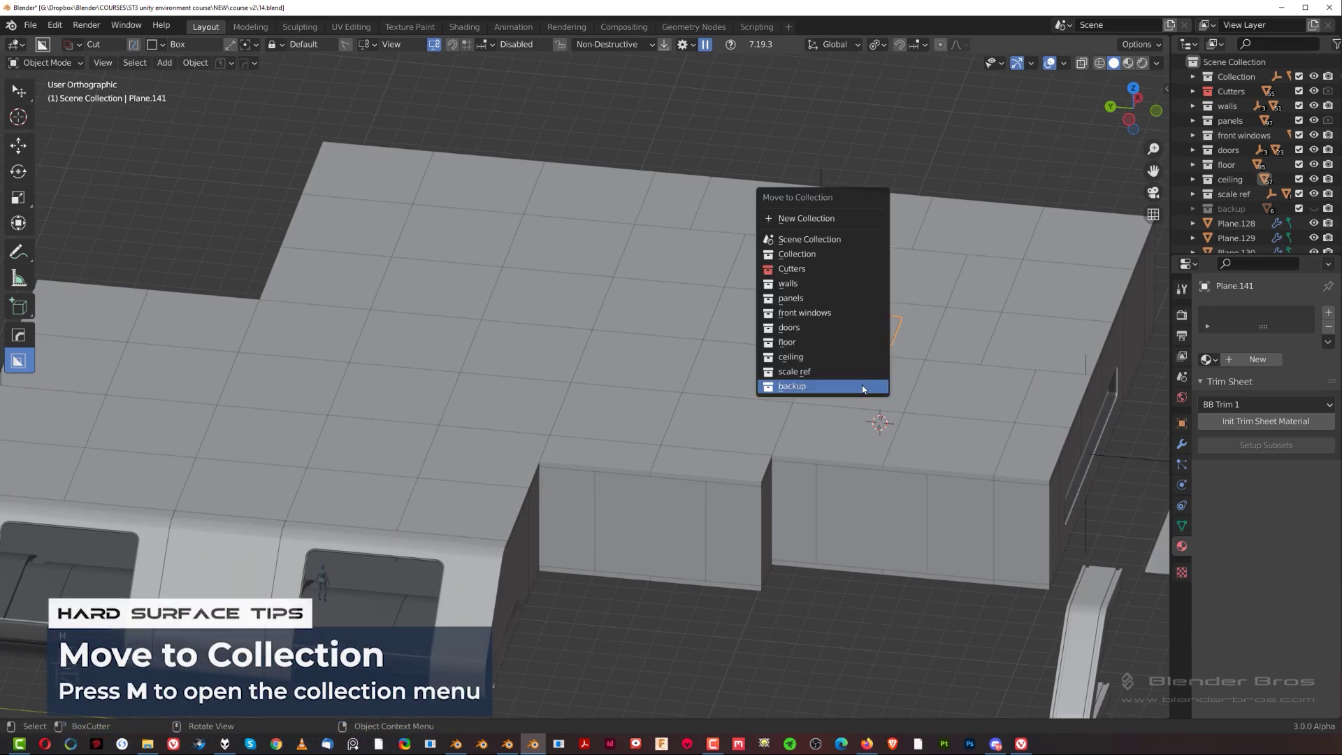
{"action": "left_click", "coordinate": [846, 217]}
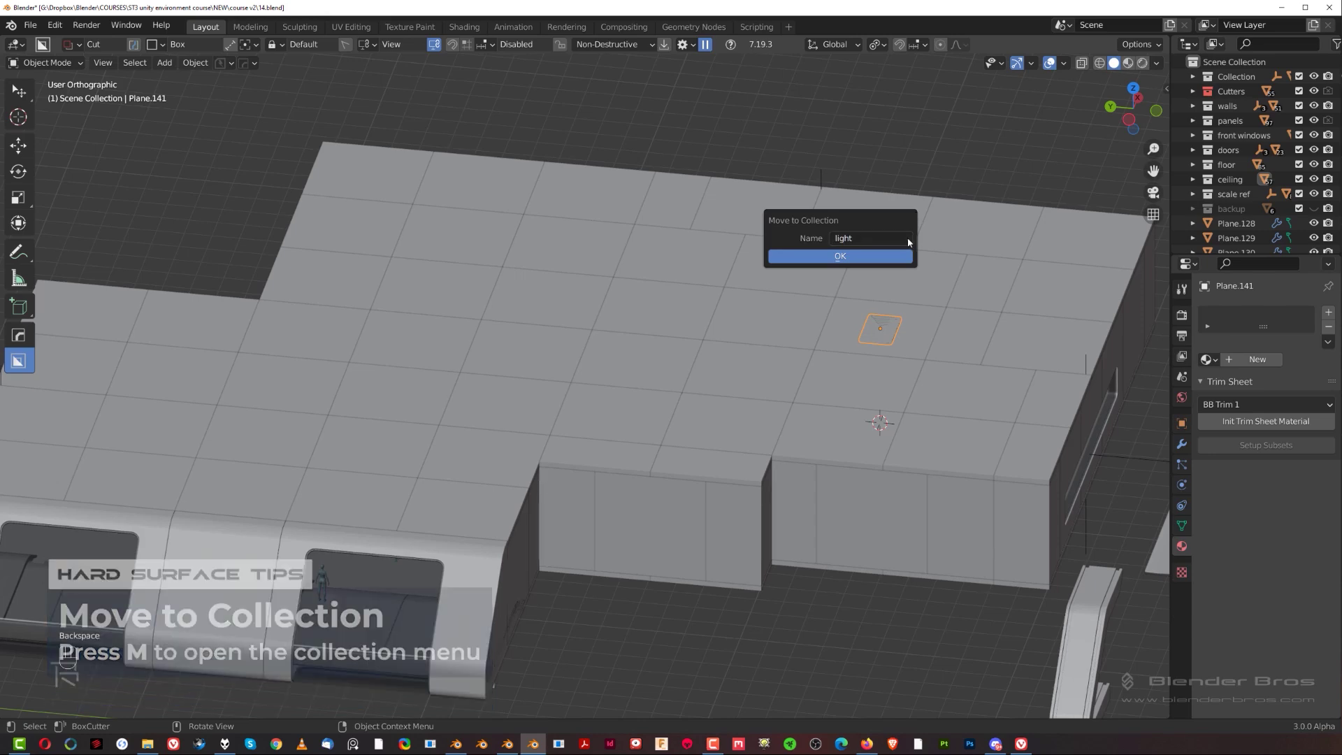
{"action": "left_click", "coordinate": [854, 259]}
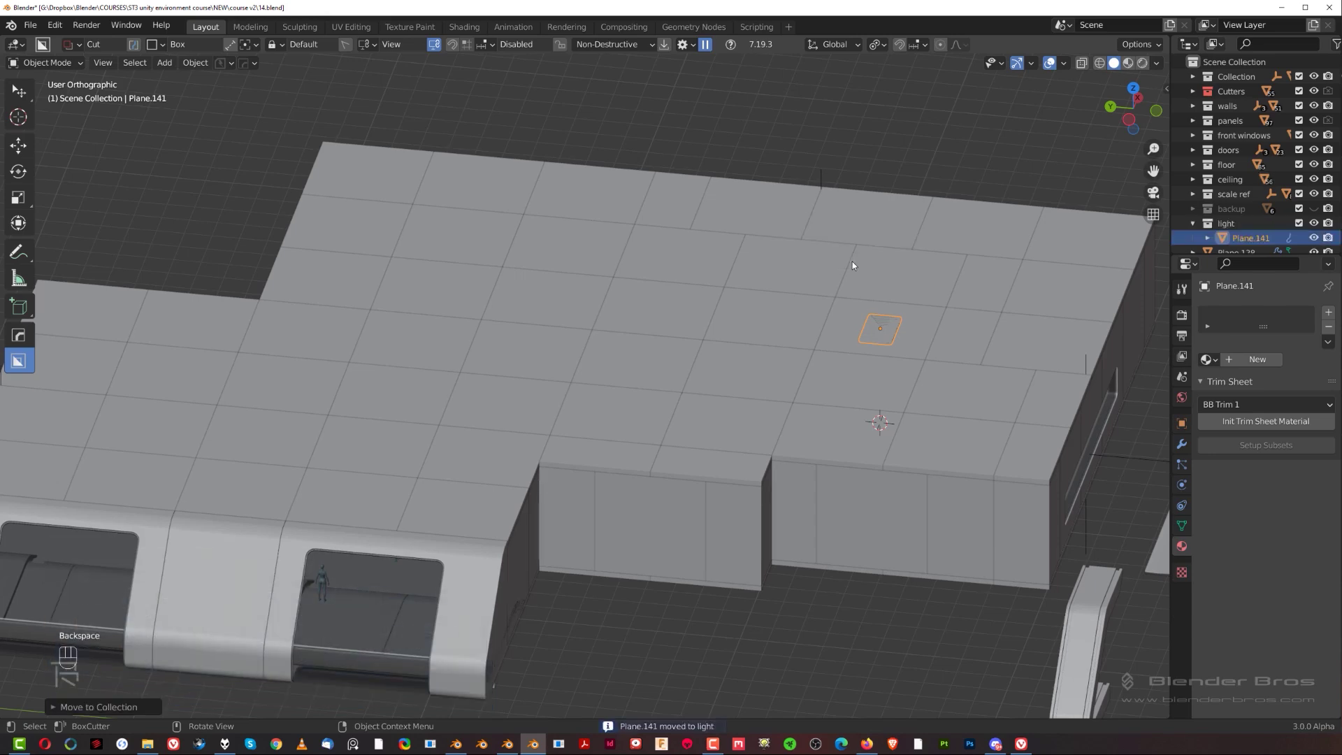
Hide the ceiling collection and position the light panel in the room between the long central beam and the wall.
{"action": "left_click", "coordinate": [1314, 179]}
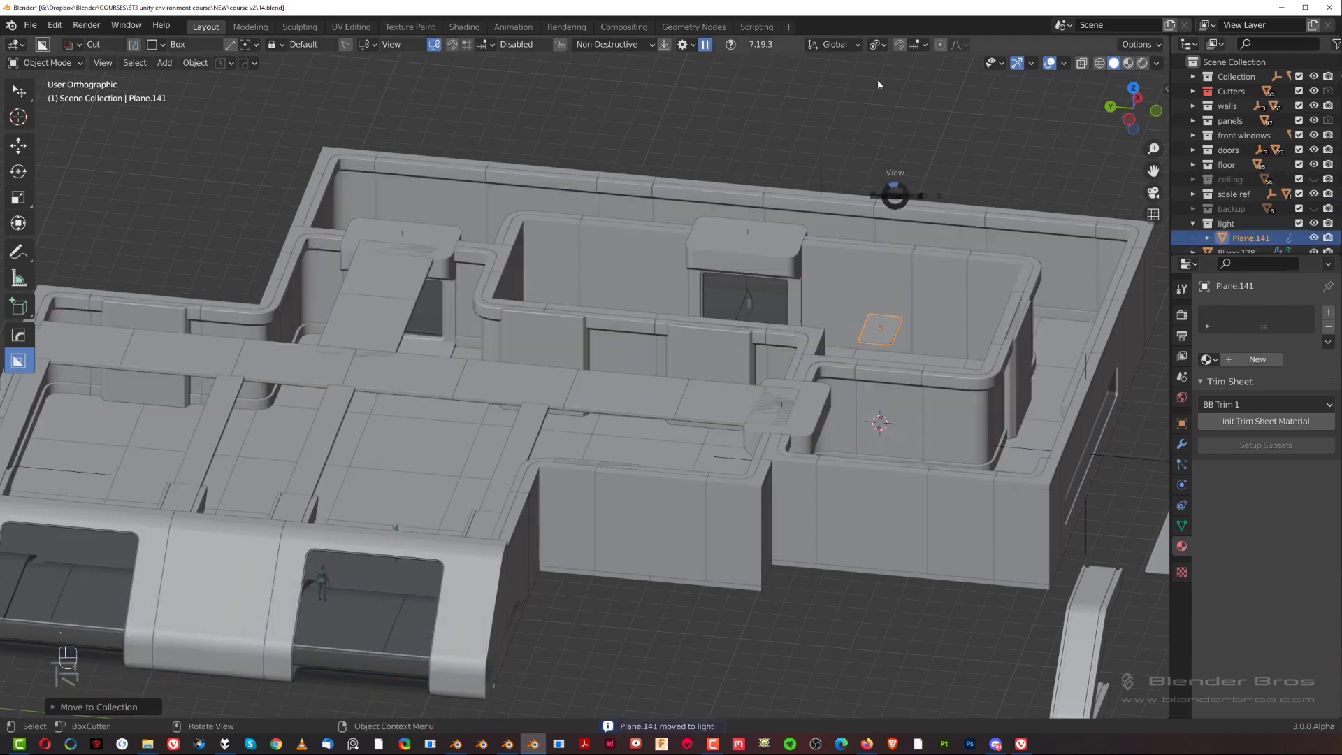
{"action": "key", "text": "KP_7"}
{"action": "middle_click_drag", "start_coordinate": [882, 268], "coordinate": [617, 552], "text": "shift"}
{"action": "key", "text": "g"}
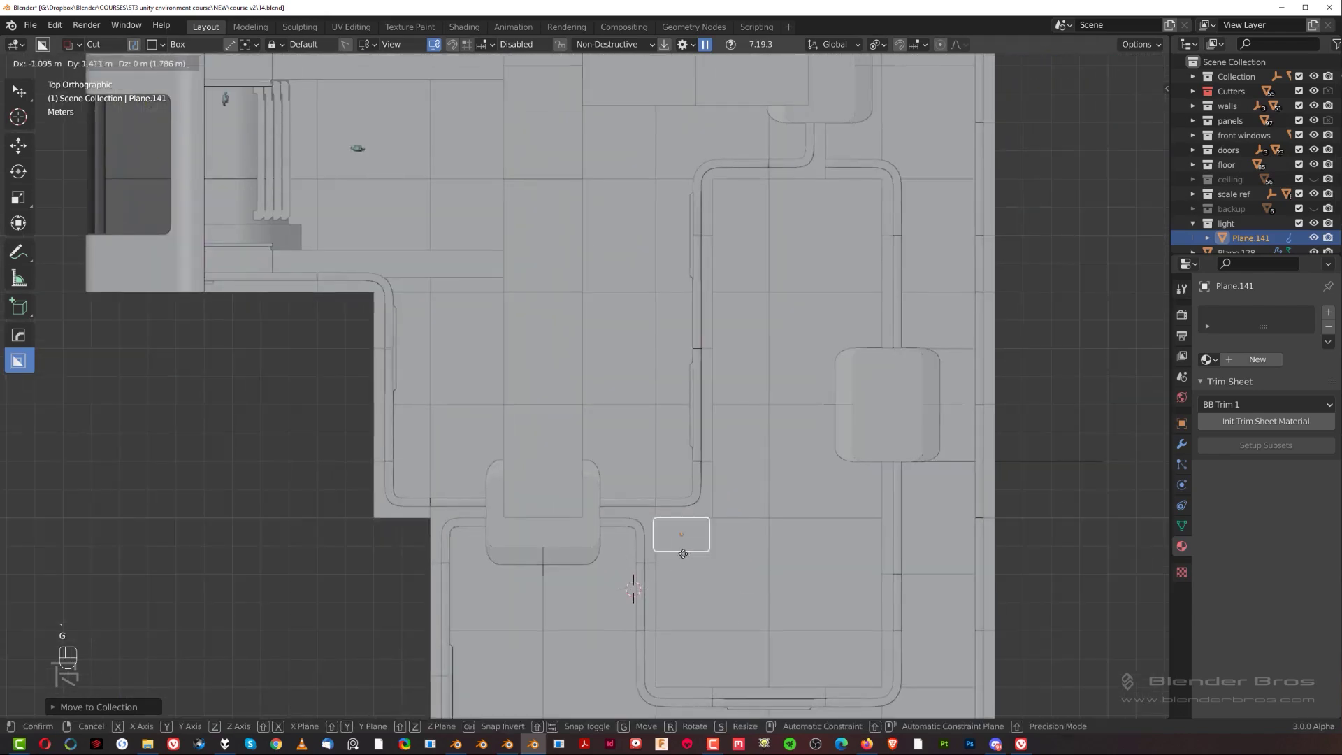
{"action": "left_click", "coordinate": [655, 451]}
{"action": "scroll", "coordinate": [660, 458], "scroll_direction": "up", "scroll_amount": 5}
{"action": "key", "text": "g"}
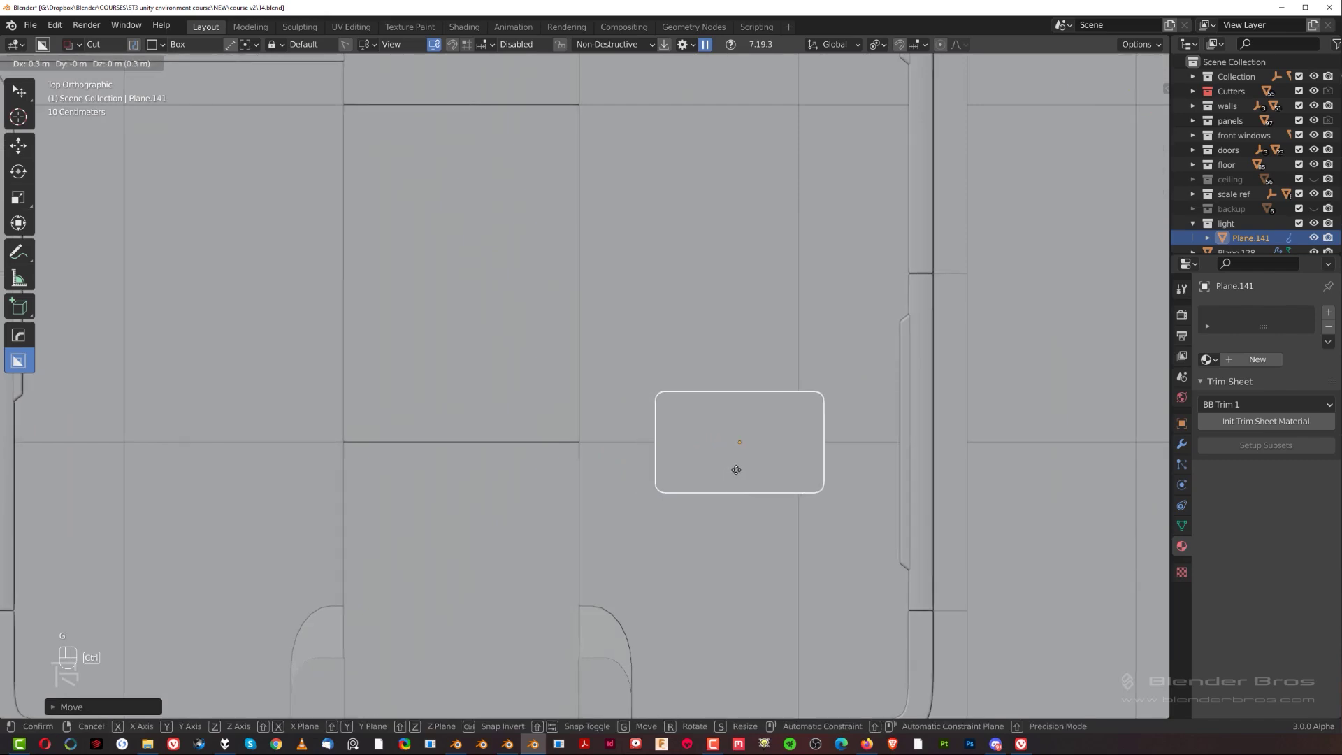
{"action": "left_click", "coordinate": [746, 470]}
{"action": "scroll", "coordinate": [728, 482], "scroll_direction": "down", "scroll_amount": 7}
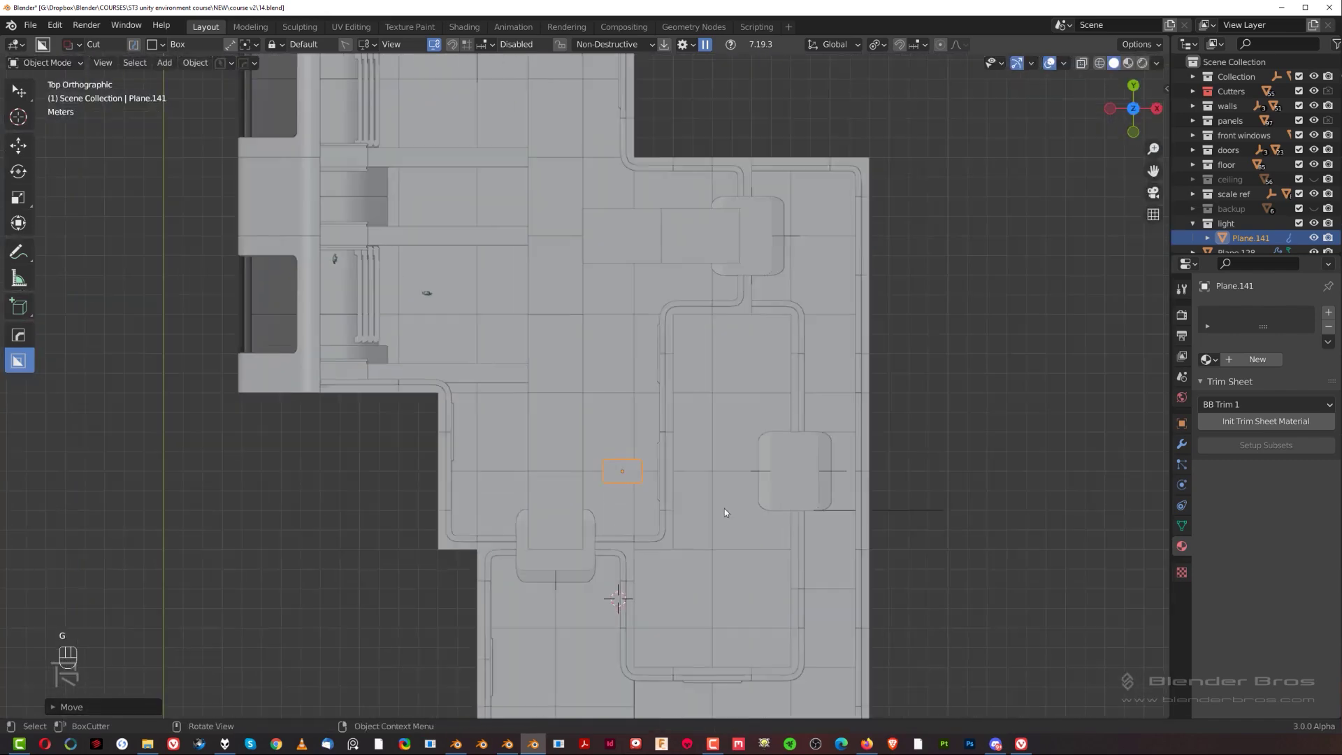
Make two evenly spaced linked duplicates of the light panel along Y to form a row beside the central beam.
{"action": "scroll", "coordinate": [718, 512], "scroll_direction": "up", "scroll_amount": 1}
{"action": "key", "text": "alt+d"}
{"action": "key", "text": "y"}
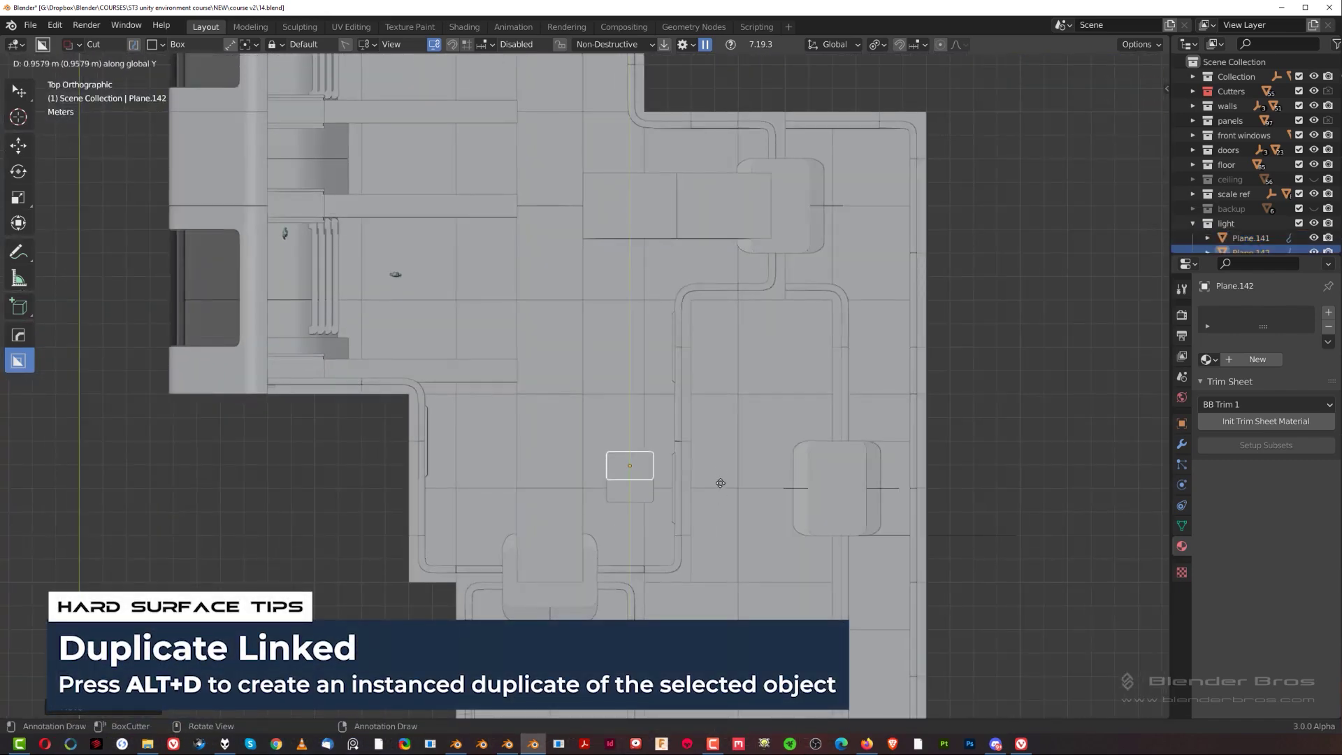
{"action": "left_click", "coordinate": [707, 423]}
{"action": "key", "text": "shift+r"}
{"action": "middle_click_drag", "start_coordinate": [676, 327], "coordinate": [698, 466], "text": "shift"}
Duplicate the last light panel of the row into the adjacent window bay and rotate the copy 90°.
{"action": "key", "text": "alt+d"}
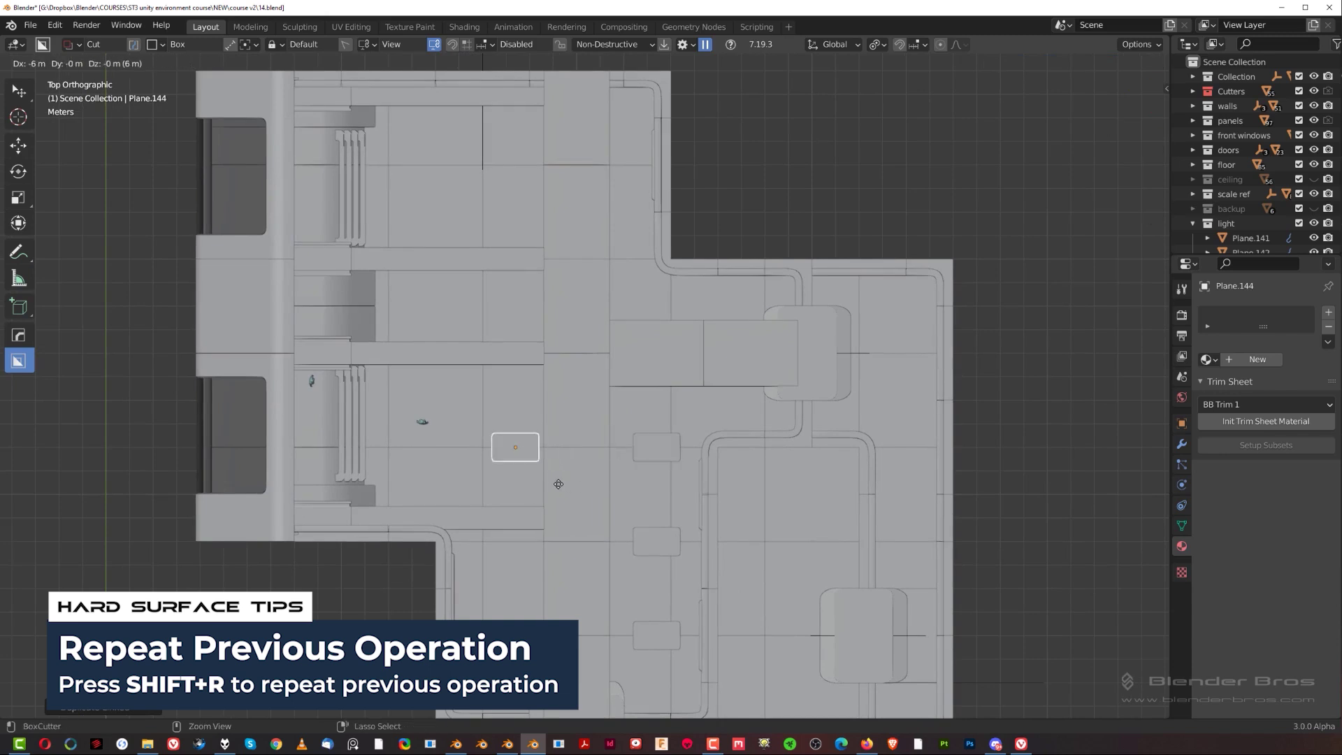
{"action": "left_click", "coordinate": [543, 485]}
{"action": "key", "text": "shift+d"}
{"action": "key", "text": "r"}
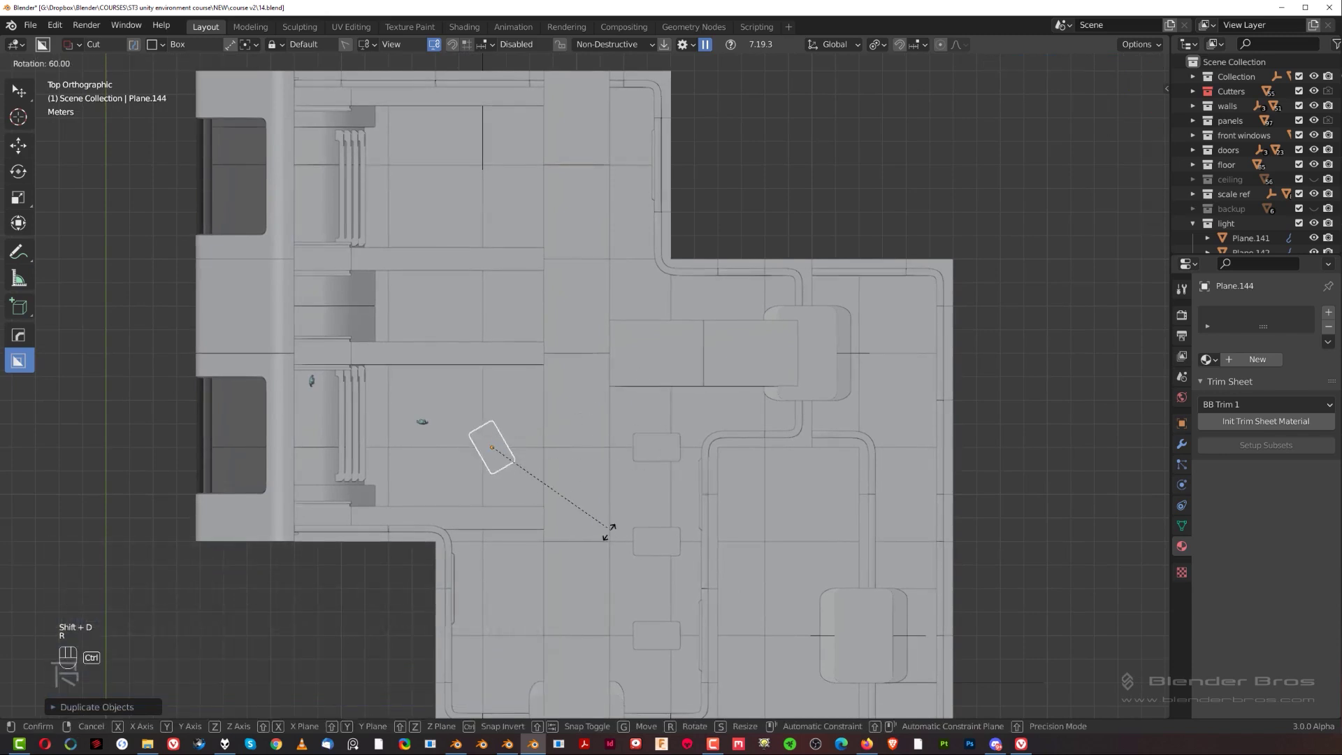
{"action": "left_click", "coordinate": [534, 546]}
Move the rotated light panel so it is centred along Y between the two cross beams of the window bay.
{"action": "scroll", "coordinate": [524, 533], "scroll_direction": "up", "scroll_amount": 2}
{"action": "key", "text": "g"}
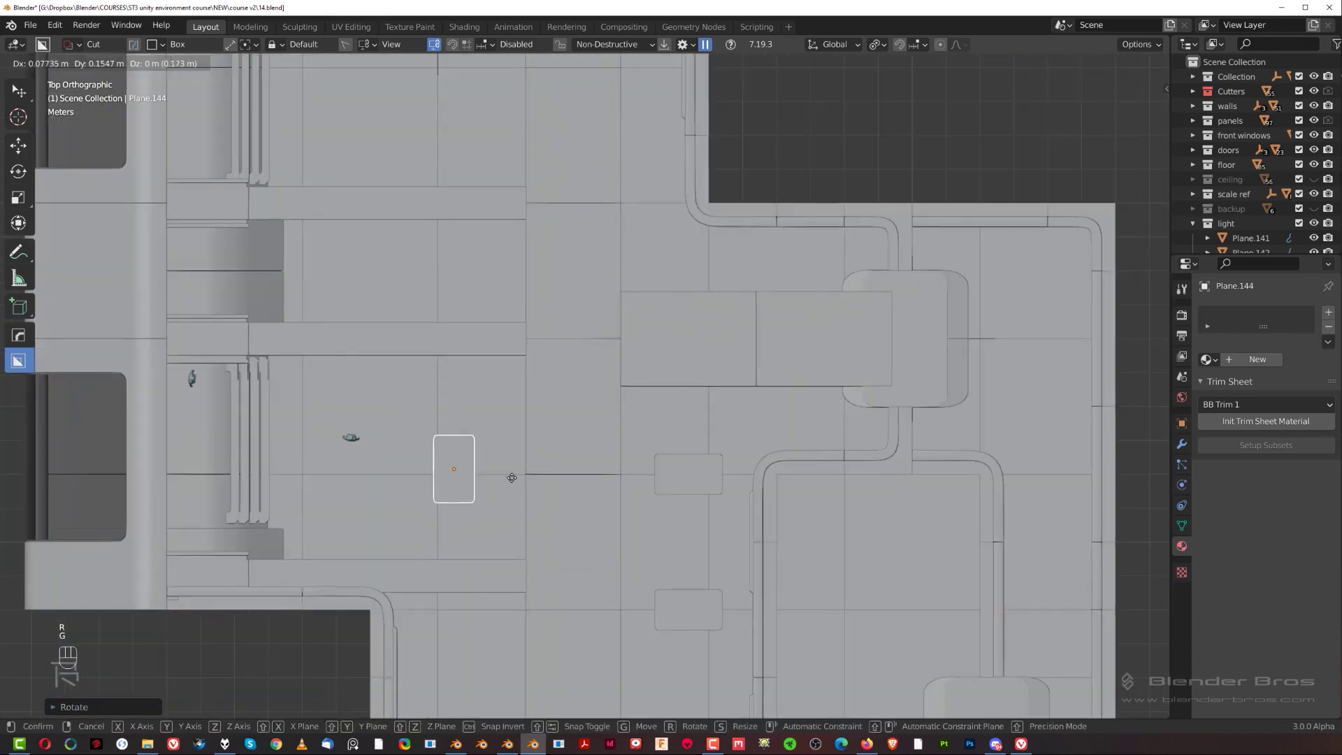
{"action": "left_click", "coordinate": [533, 463]}
{"action": "scroll", "coordinate": [535, 459], "scroll_direction": "up", "scroll_amount": 4}
{"action": "middle_click_drag", "start_coordinate": [561, 418], "coordinate": [703, 316], "text": "shift"}
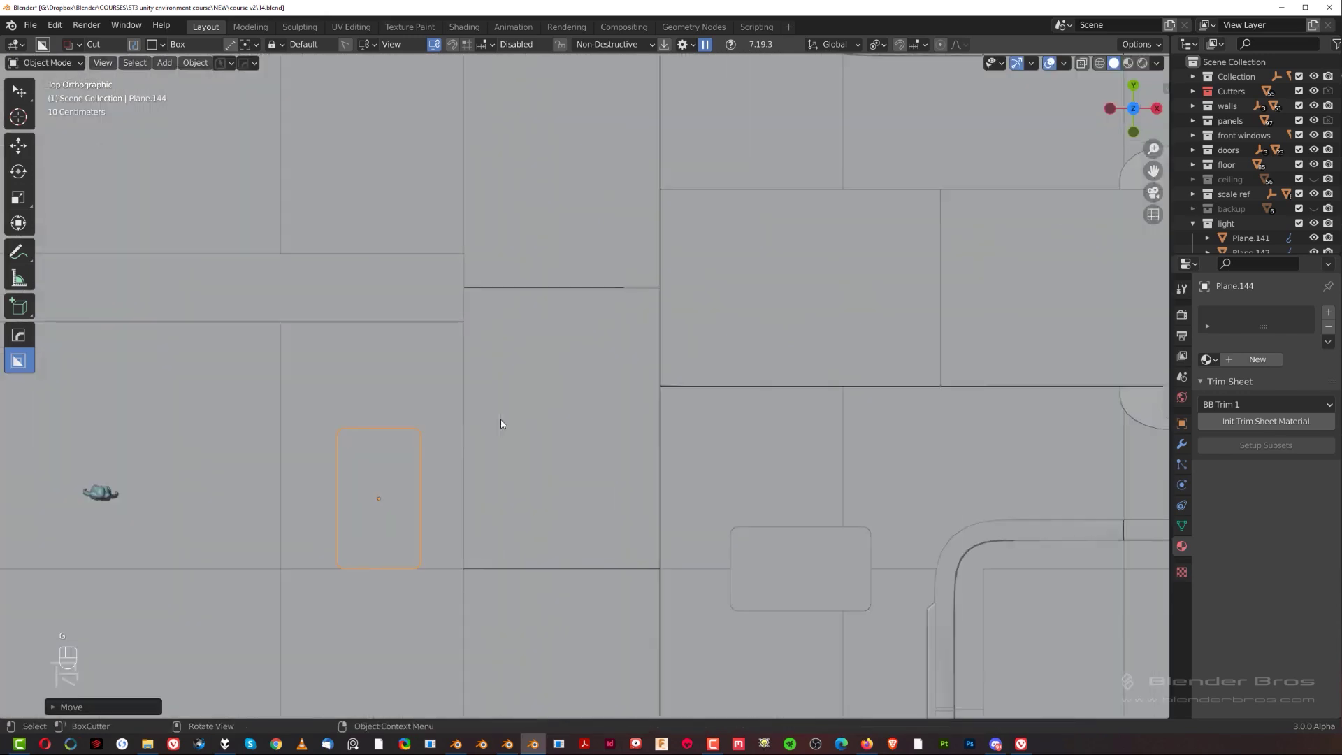
{"action": "key", "text": "g"}
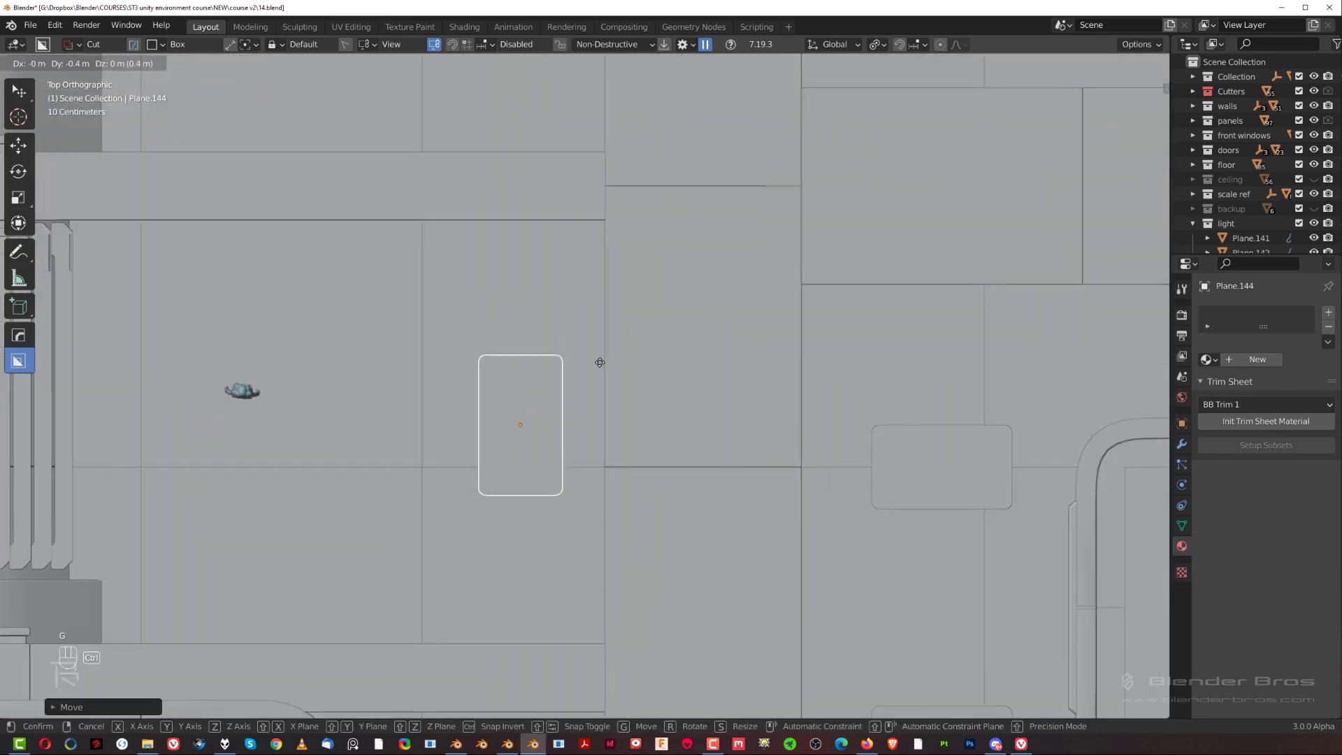
{"action": "left_click", "coordinate": [600, 362]}
Make a linked duplicate of the rotated light panel in the same bay, closer to the windows.
{"action": "scroll", "coordinate": [599, 377], "scroll_direction": "down", "scroll_amount": 2}
{"action": "key", "text": "alt+d"}
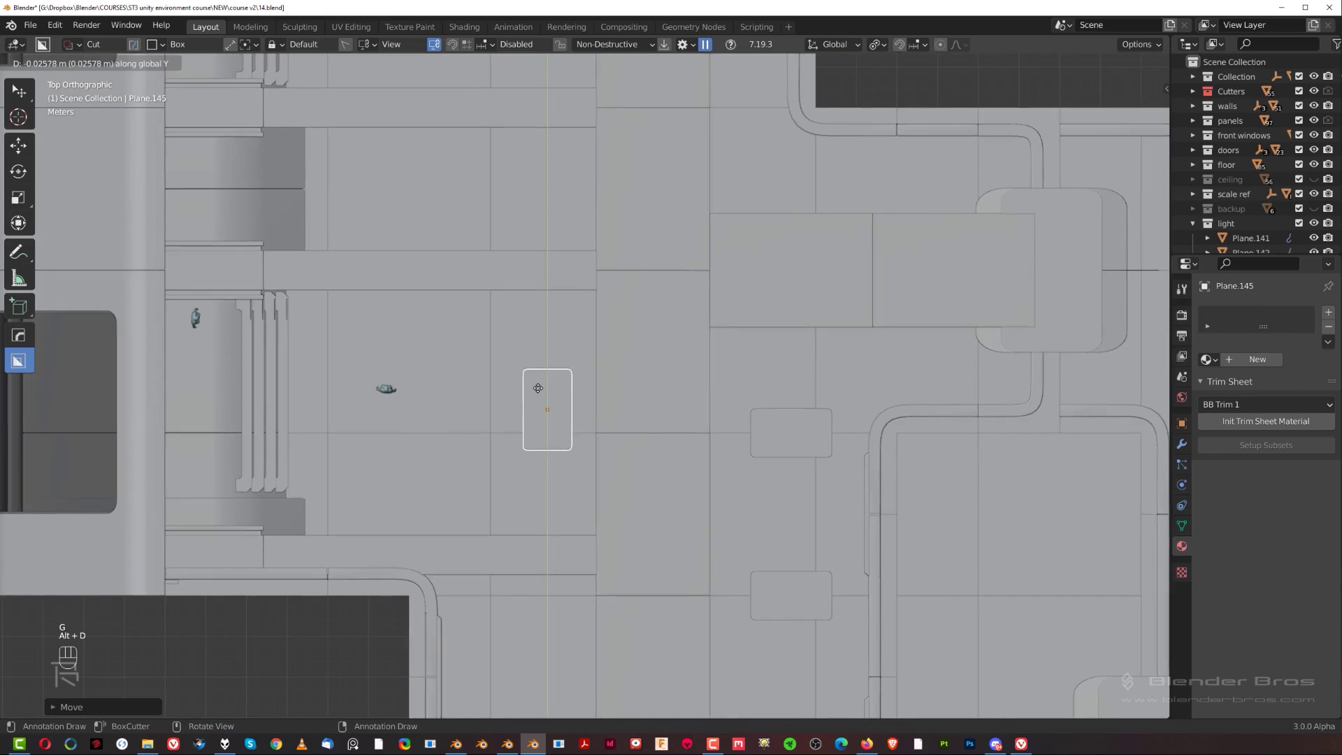
{"action": "left_click", "coordinate": [434, 384]}
{"action": "scroll", "coordinate": [434, 384], "scroll_direction": "down", "scroll_amount": 1}
{"action": "middle_click_drag", "start_coordinate": [434, 383], "coordinate": [536, 408], "text": "shift"}
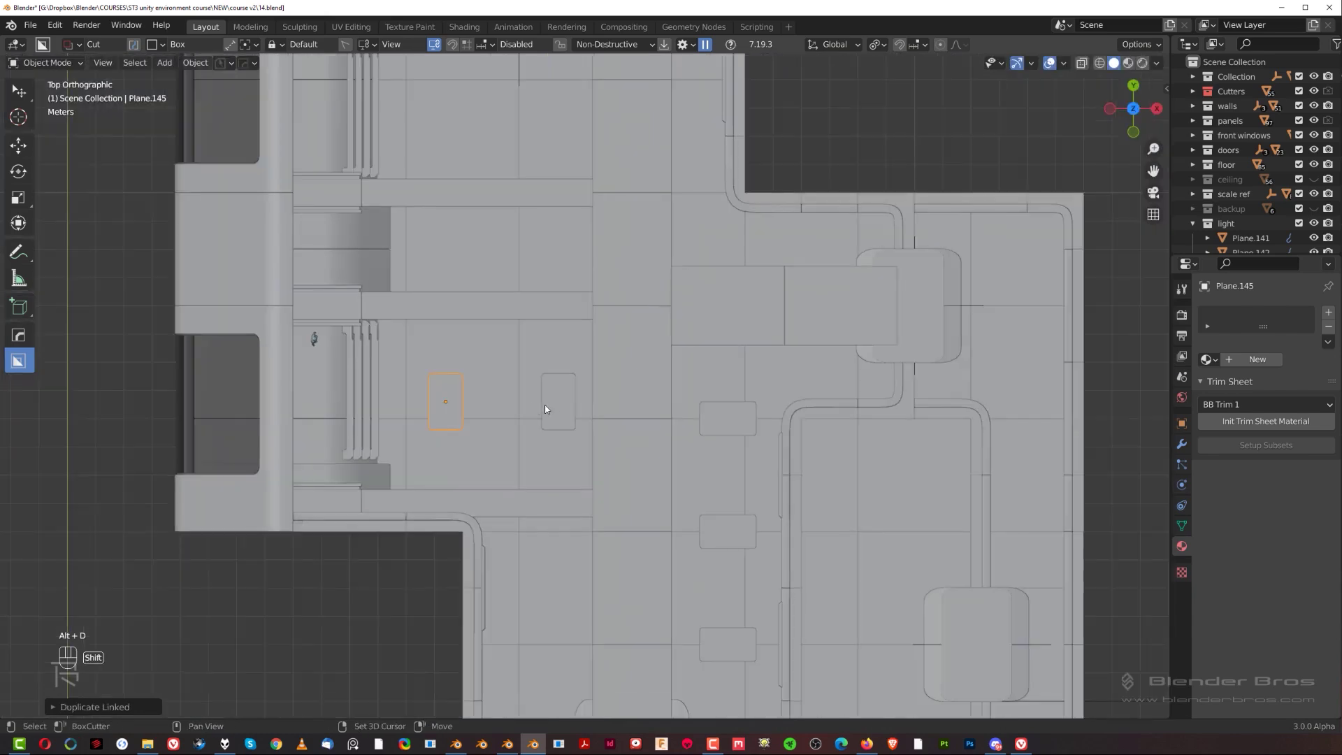
Make linked duplicates of both bay panels along Y into the middle bay and shift them a further 0.4 m along Y.
{"action": "key", "text": "alt+d"}
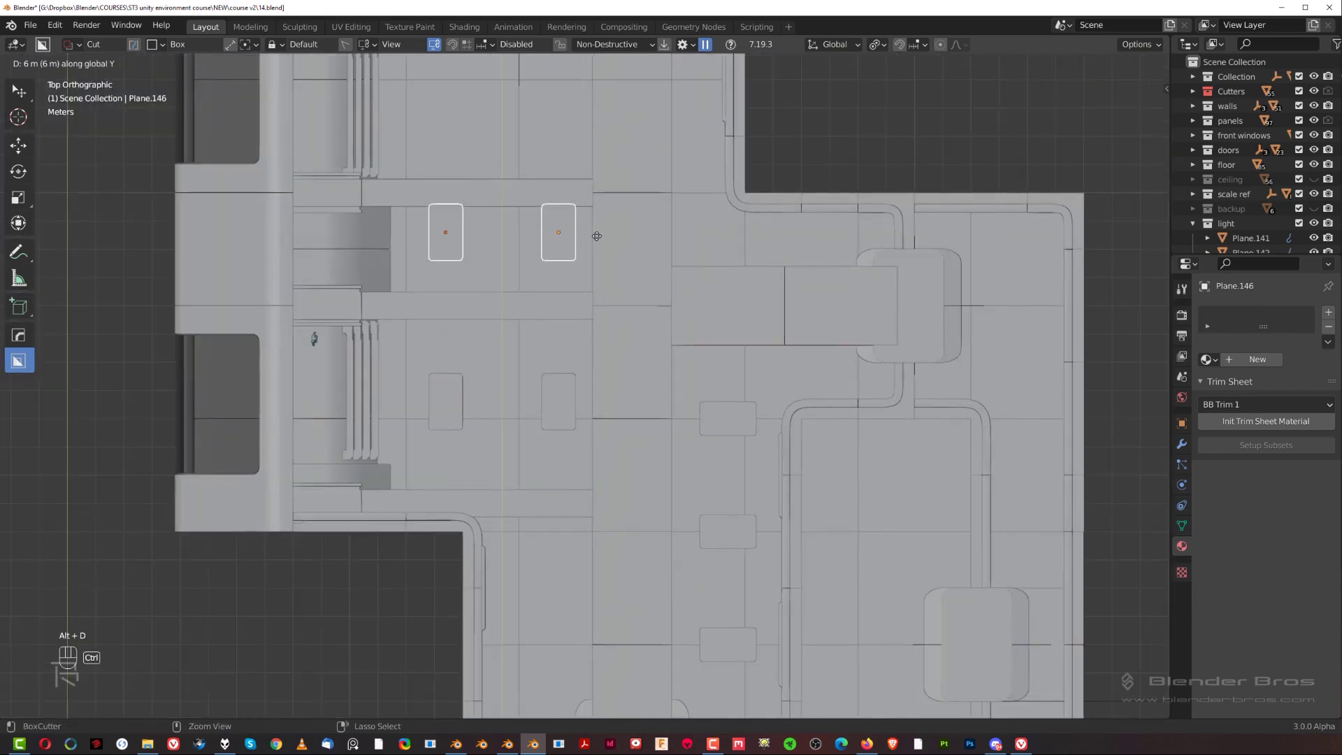
{"action": "left_click", "coordinate": [585, 268]}
{"action": "scroll", "coordinate": [586, 264], "scroll_direction": "up", "scroll_amount": 4}
{"action": "middle_click_drag", "start_coordinate": [585, 264], "coordinate": [691, 452], "text": "shift"}
{"action": "scroll", "coordinate": [638, 389], "scroll_direction": "up", "scroll_amount": 3}
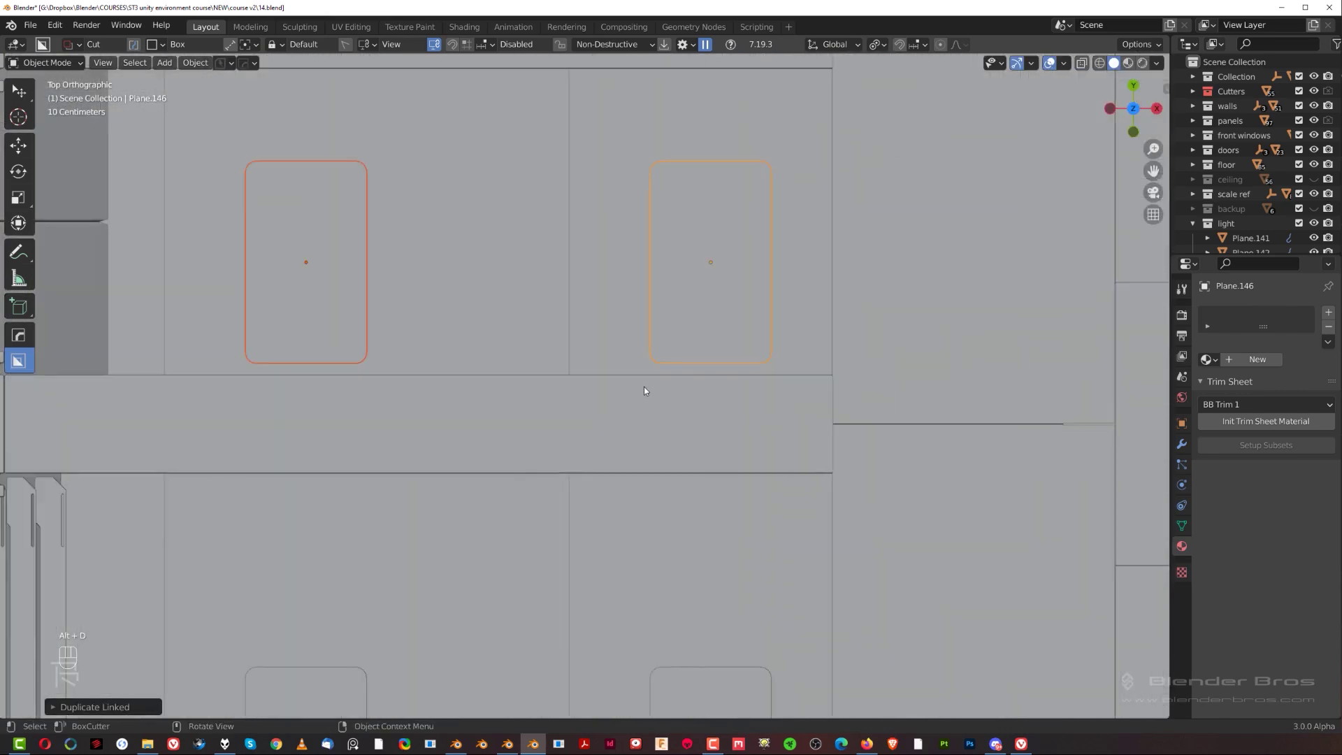
{"action": "key", "text": "g"}
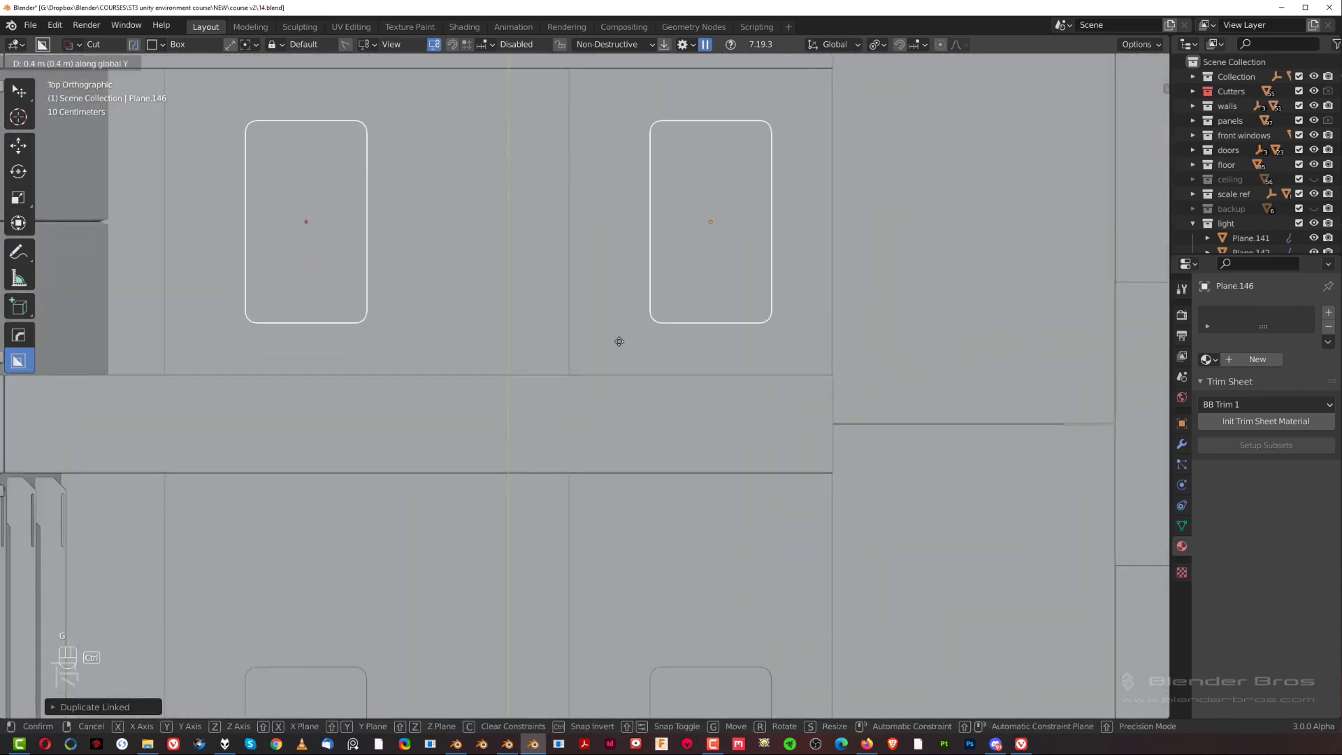
{"action": "left_click", "coordinate": [618, 343]}
Make linked duplicates of the middle bay's panel pair along Y into the last window bay and adjust their position between the beams.
{"action": "scroll", "coordinate": [619, 342], "scroll_direction": "down", "scroll_amount": 5}
{"action": "middle_click_drag", "start_coordinate": [620, 337], "coordinate": [657, 518], "text": "shift"}
{"action": "key", "text": "alt+d"}
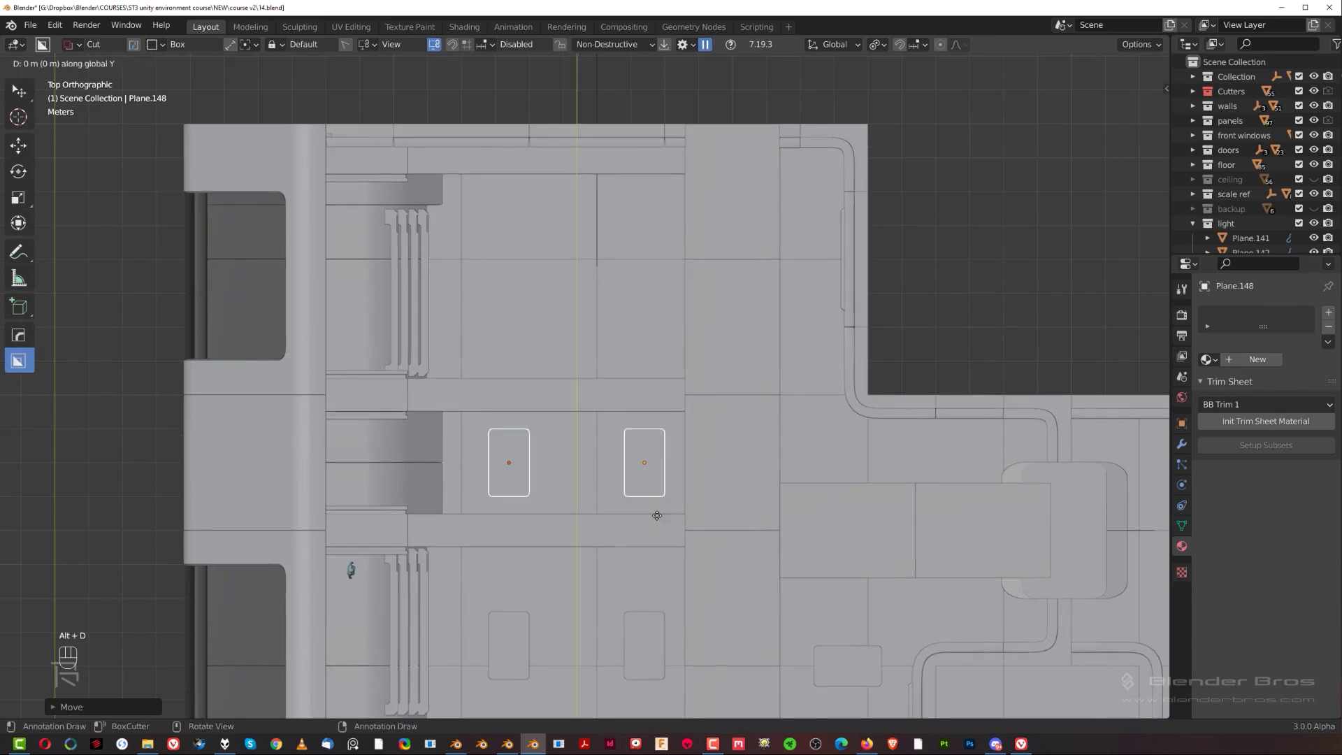
{"action": "left_click", "coordinate": [646, 318]}
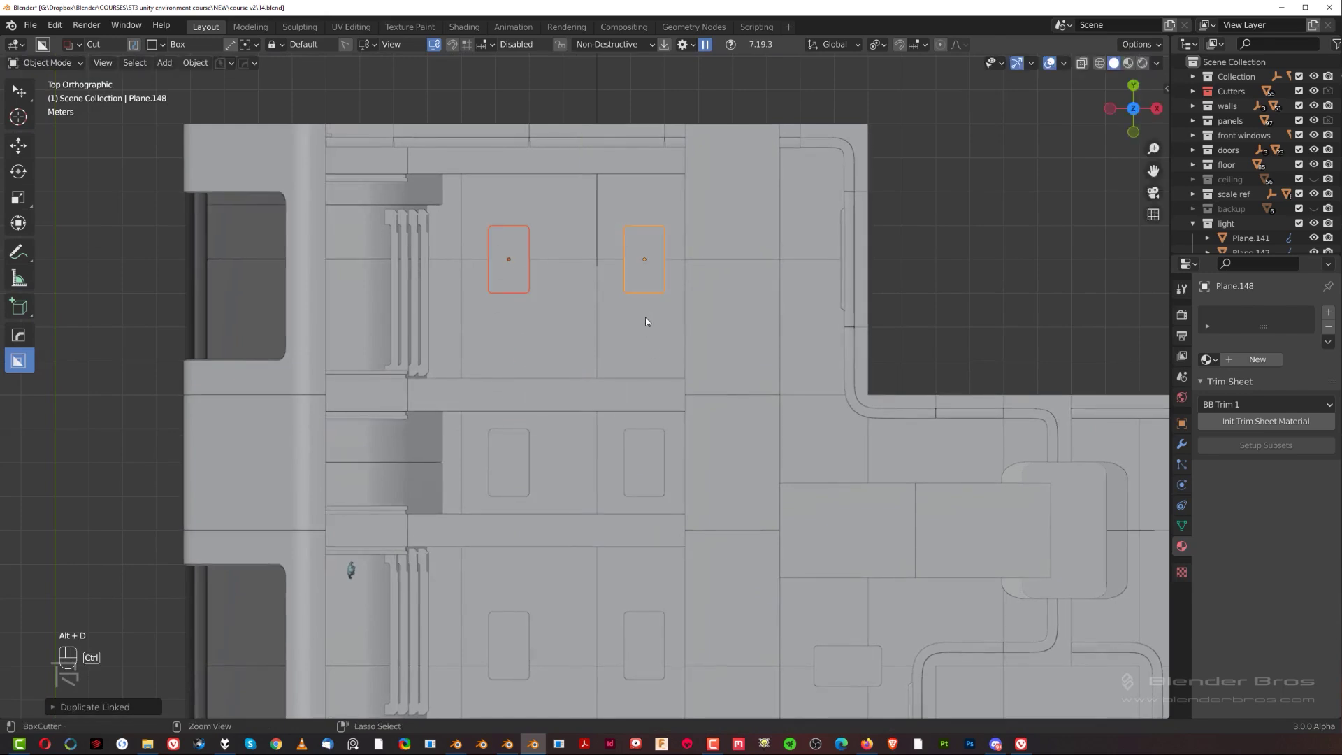
{"action": "scroll", "coordinate": [645, 317], "scroll_direction": "up", "scroll_amount": 5}
{"action": "middle_click_drag", "start_coordinate": [618, 243], "coordinate": [626, 316], "text": "shift"}
{"action": "key", "text": "g"}
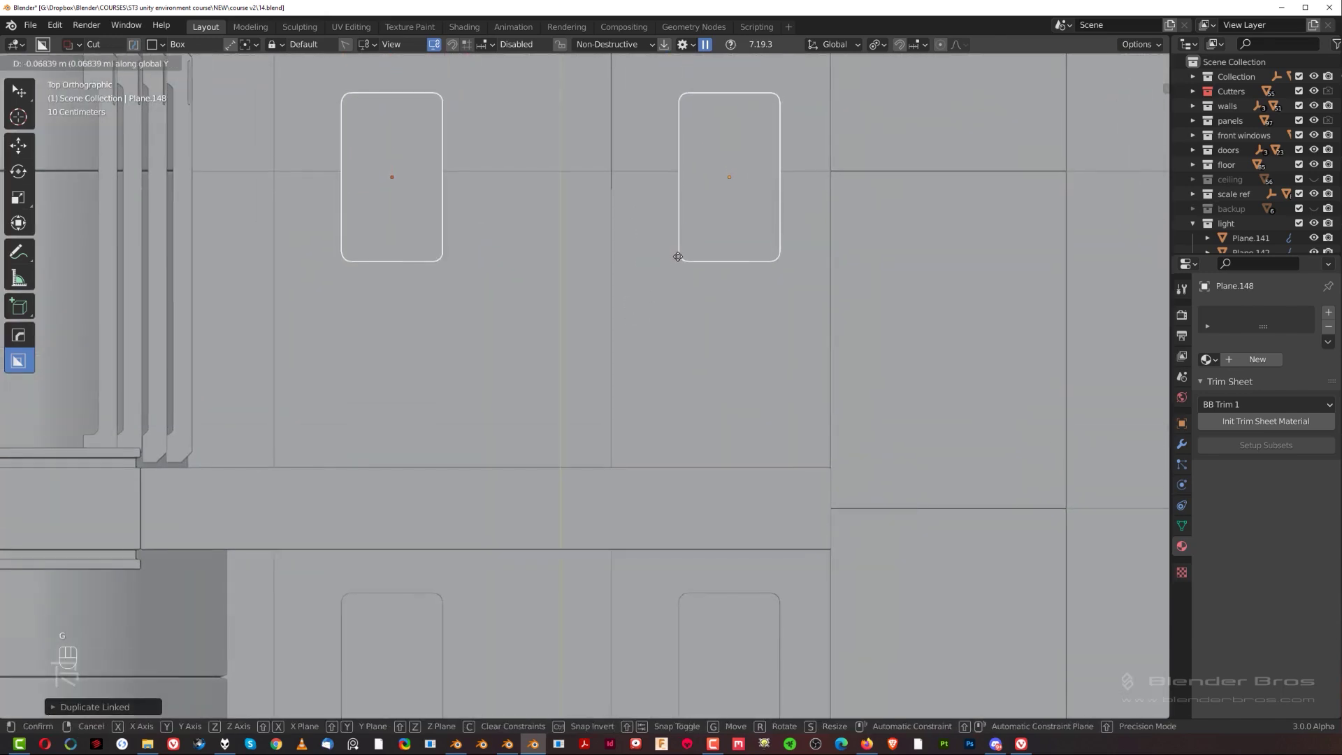
{"action": "left_click", "coordinate": [664, 288]}
{"action": "scroll", "coordinate": [666, 299], "scroll_direction": "down", "scroll_amount": 4}
{"action": "scroll", "coordinate": [665, 301], "scroll_direction": "down", "scroll_amount": 3}
{"action": "middle_click_drag", "start_coordinate": [736, 445], "coordinate": [543, 274], "text": "shift"}
{"action": "scroll", "coordinate": [756, 353], "scroll_direction": "up", "scroll_amount": 1}
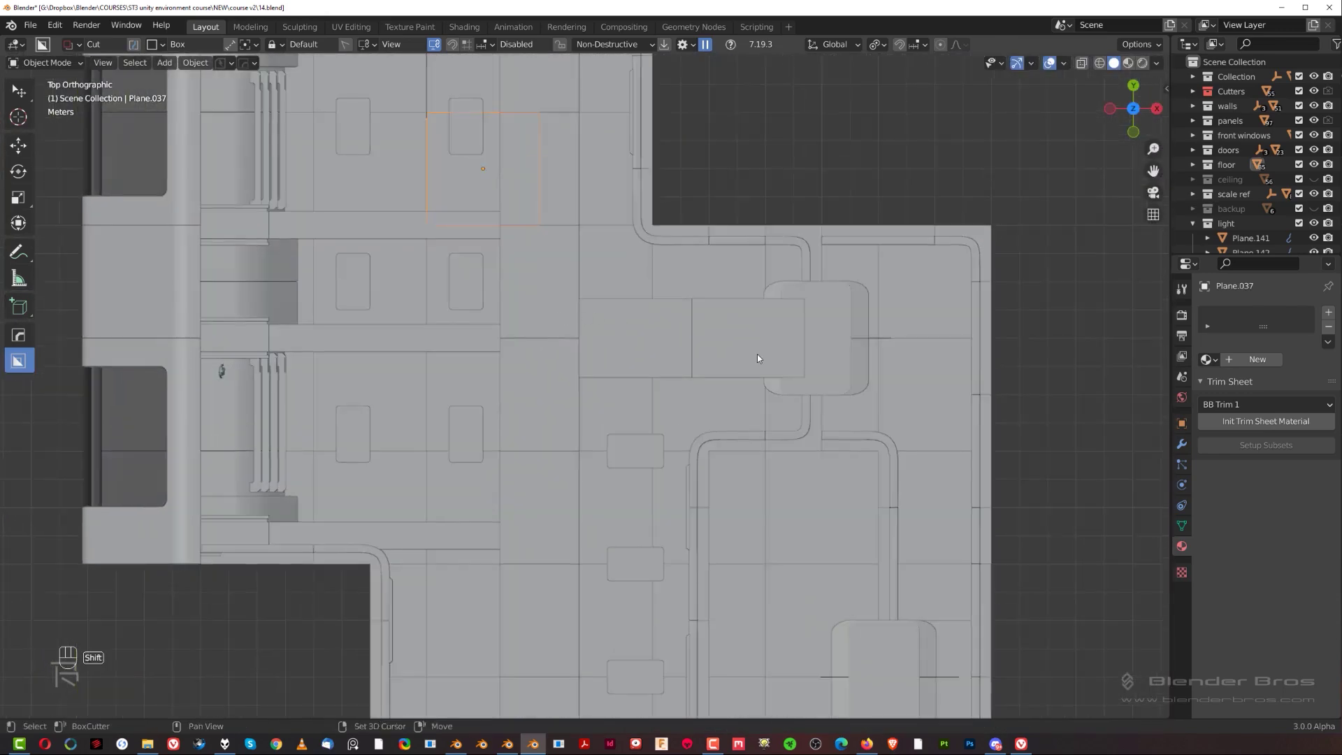
{"action": "middle_click_drag", "start_coordinate": [756, 353], "coordinate": [671, 303], "text": "shift"}
{"action": "scroll", "coordinate": [641, 288], "scroll_direction": "down", "scroll_amount": 1}
{"action": "key", "text": "shift+d"}
{"action": "right_click", "coordinate": [630, 273]}
{"action": "key", "text": "x"}
{"action": "left_click", "coordinate": [634, 273]}
Make a linked duplicate of a window-bay light panel in the outer corridor at the end of the passage, centre it there and turn it a quarter turn.
{"action": "left_click", "coordinate": [423, 128]}
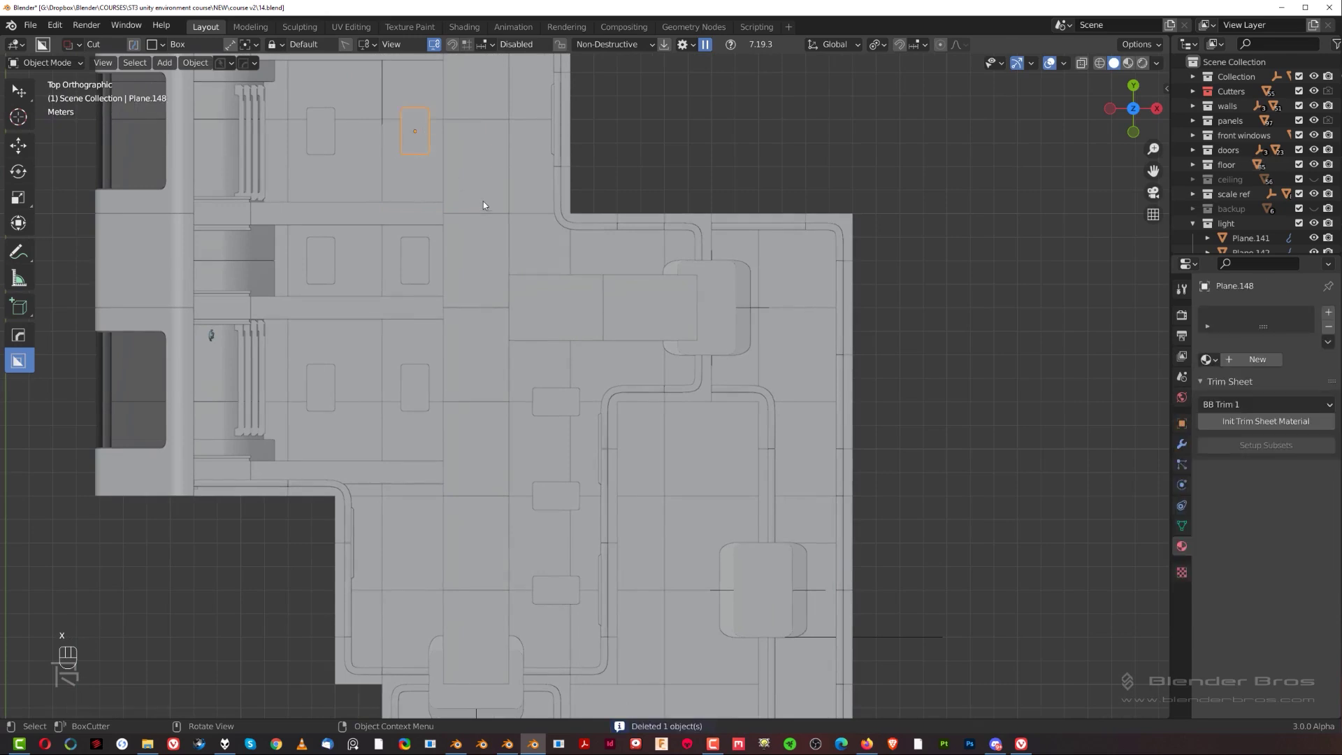
{"action": "key", "text": "alt+d"}
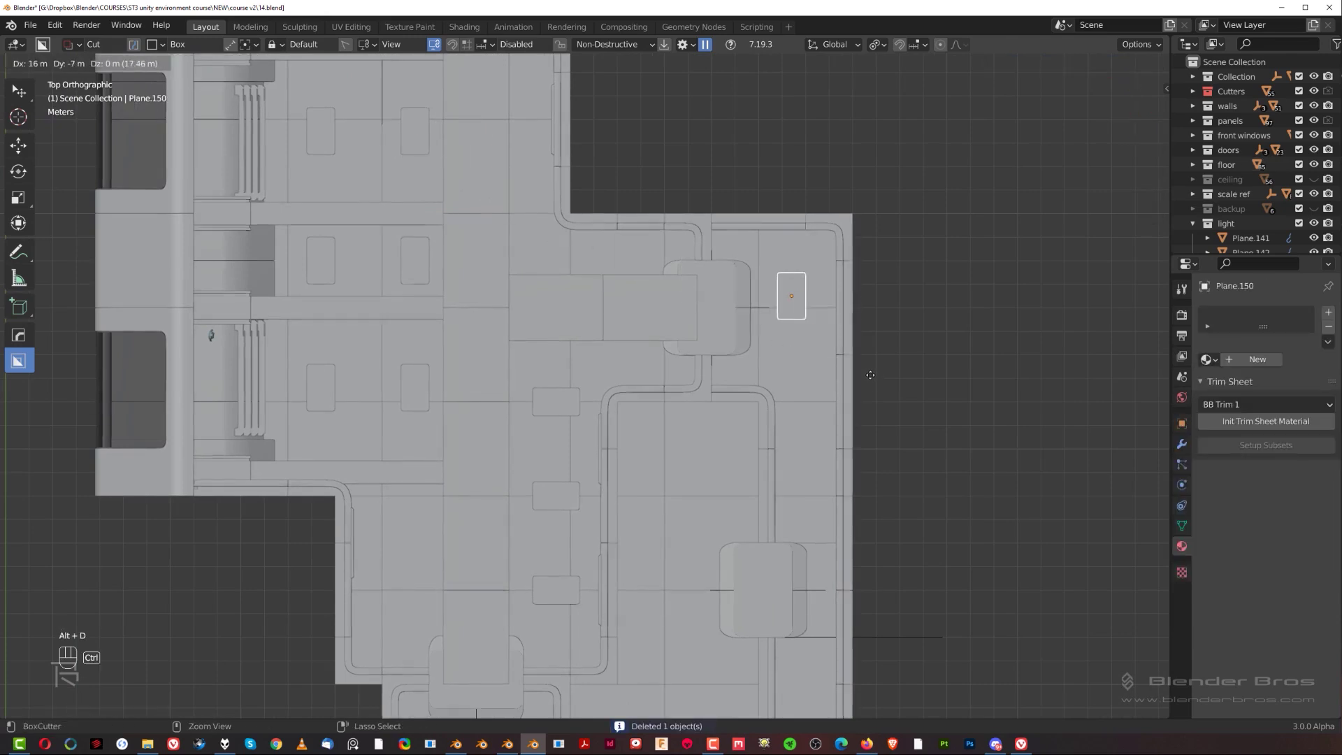
{"action": "left_click", "coordinate": [854, 360]}
{"action": "scroll", "coordinate": [854, 362], "scroll_direction": "up", "scroll_amount": 5}
{"action": "key", "text": "g"}
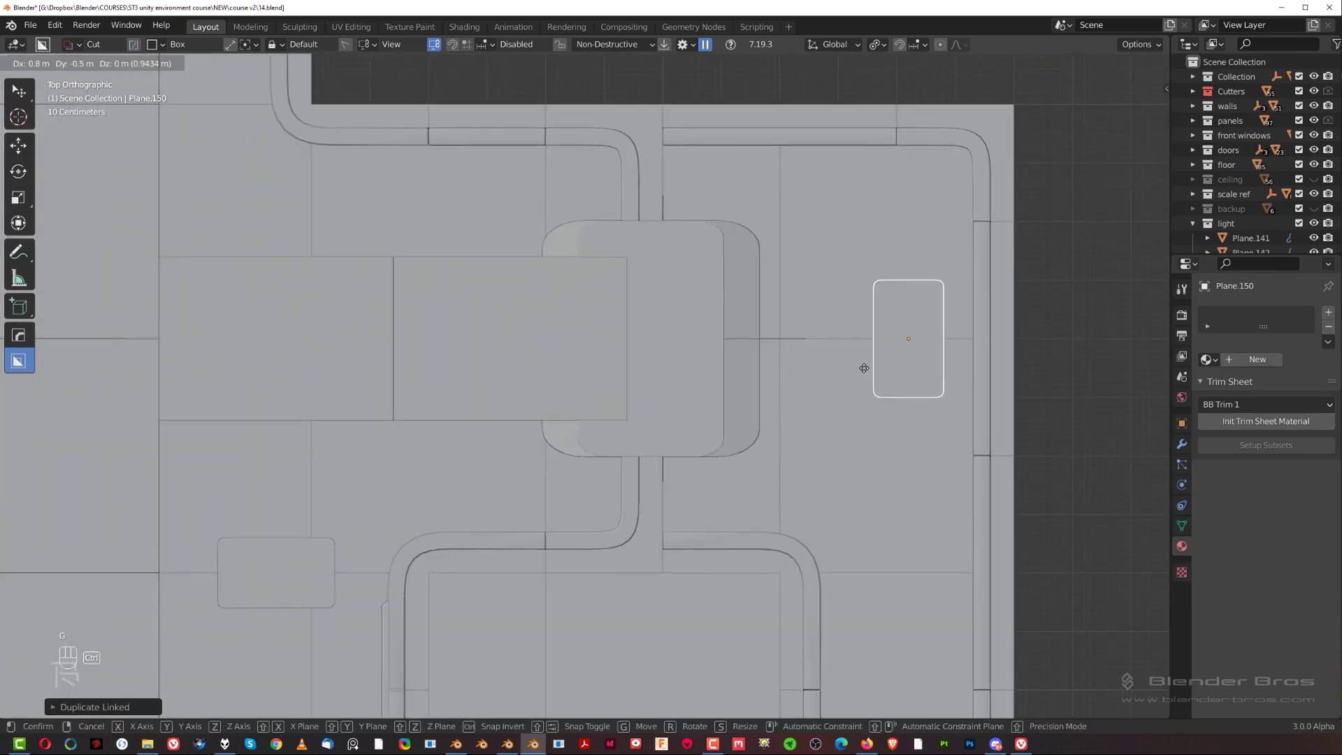
{"action": "left_click", "coordinate": [820, 365]}
{"action": "key", "text": "r"}
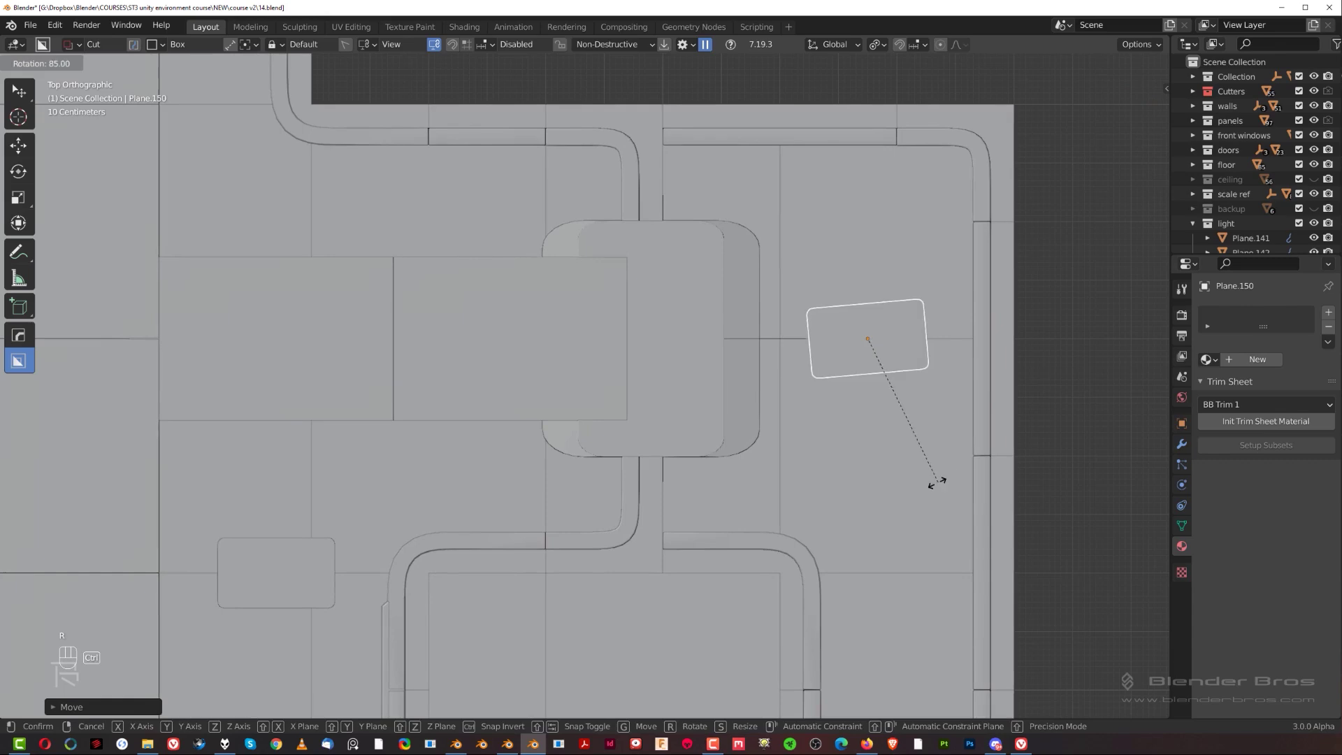
{"action": "left_click", "coordinate": [922, 481]}
{"action": "scroll", "coordinate": [704, 510], "scroll_direction": "down", "scroll_amount": 5}
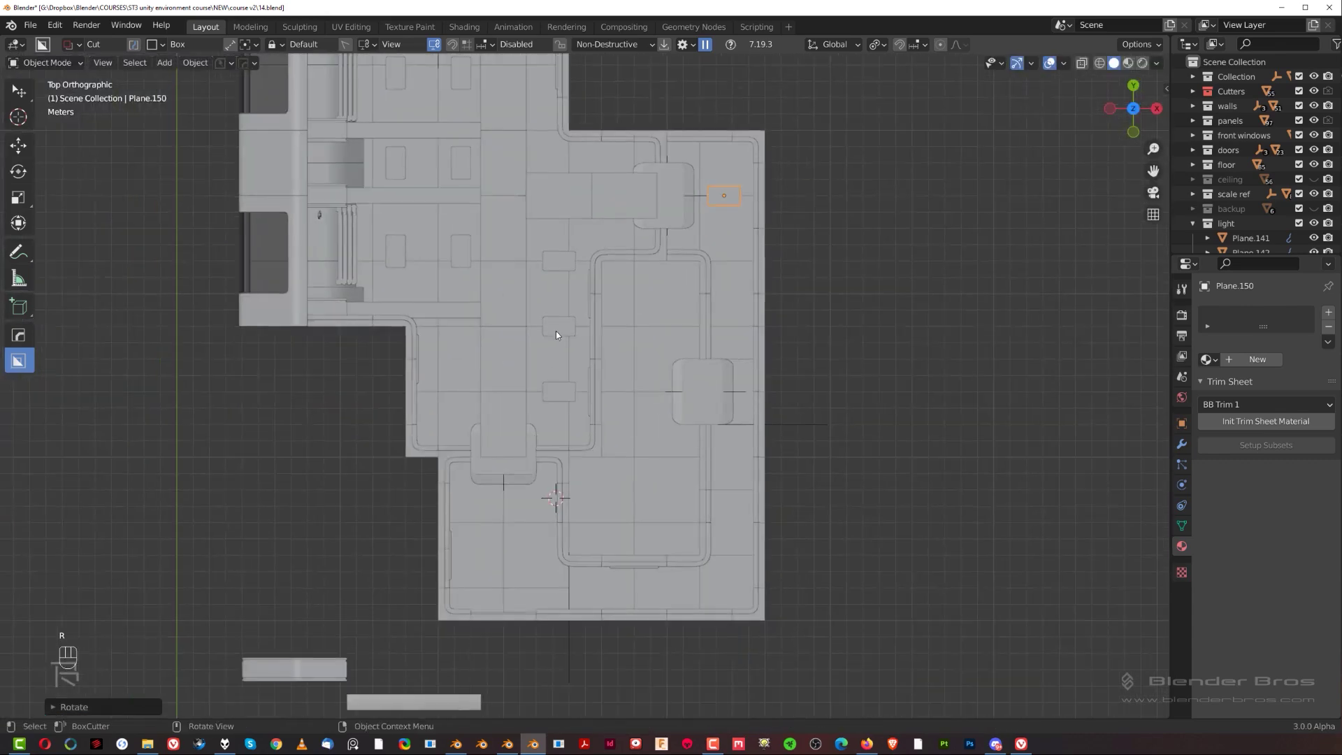
Make a linked duplicate of an unrotated window-bay light panel in the +X outer corridor just before the side doorway and centre it across the corridor.
{"action": "left_click", "coordinate": [559, 331]}
{"action": "scroll", "coordinate": [551, 284], "scroll_direction": "up", "scroll_amount": 2}
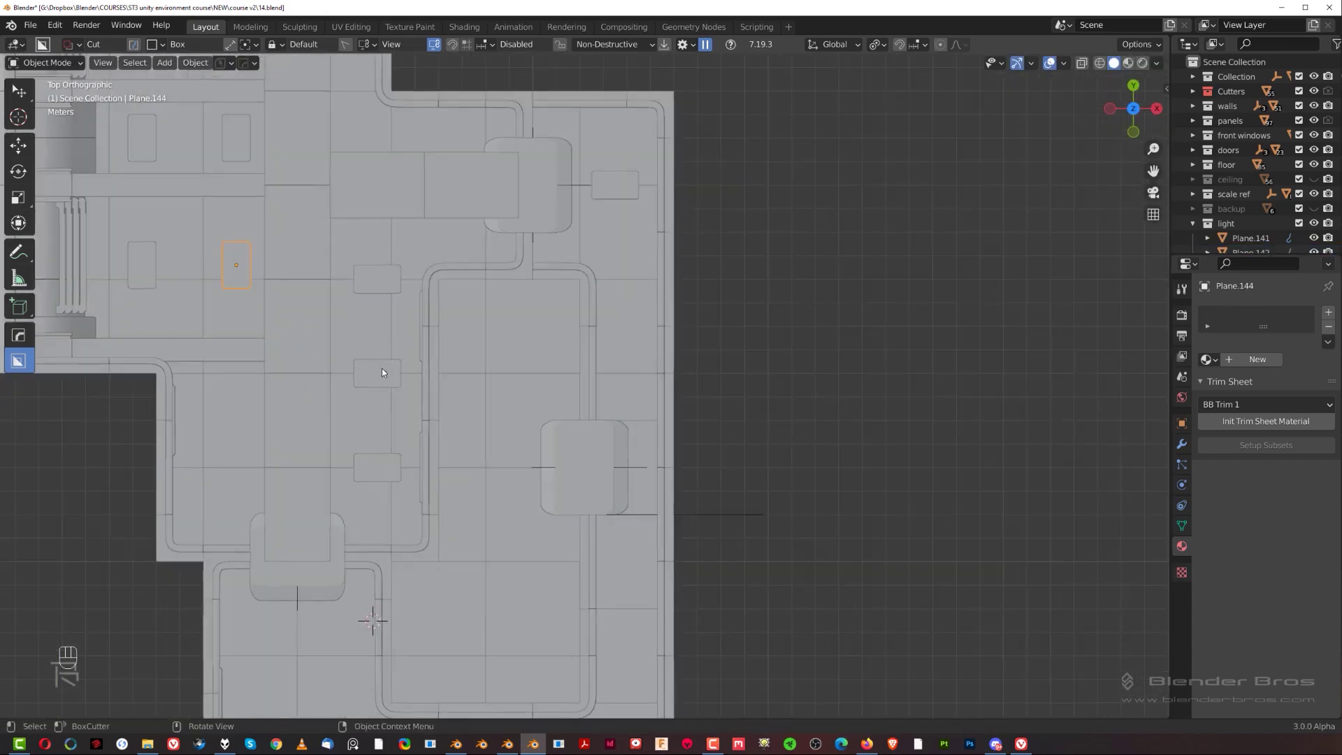
{"action": "key", "text": "alt+d"}
{"action": "key", "text": "ctrl"}
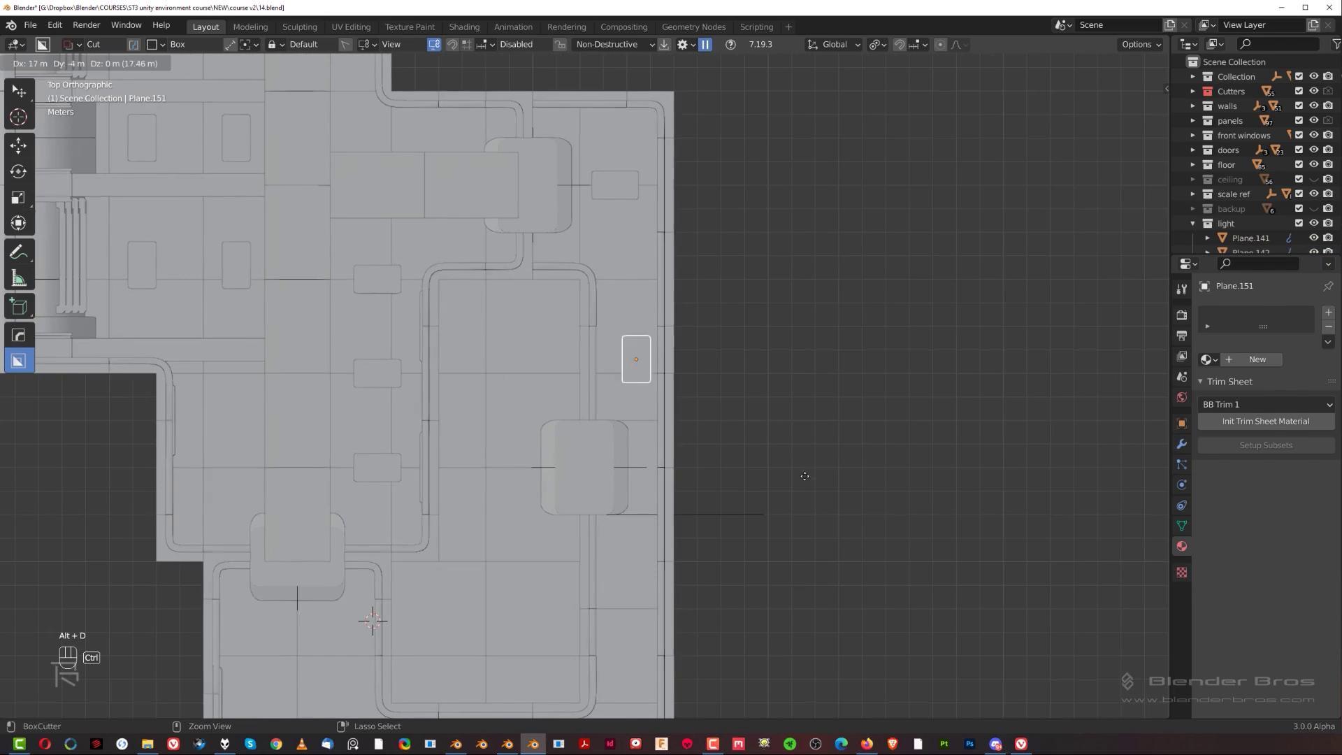
{"action": "left_click", "coordinate": [801, 446]}
{"action": "scroll", "coordinate": [749, 341], "scroll_direction": "up", "scroll_amount": 6}
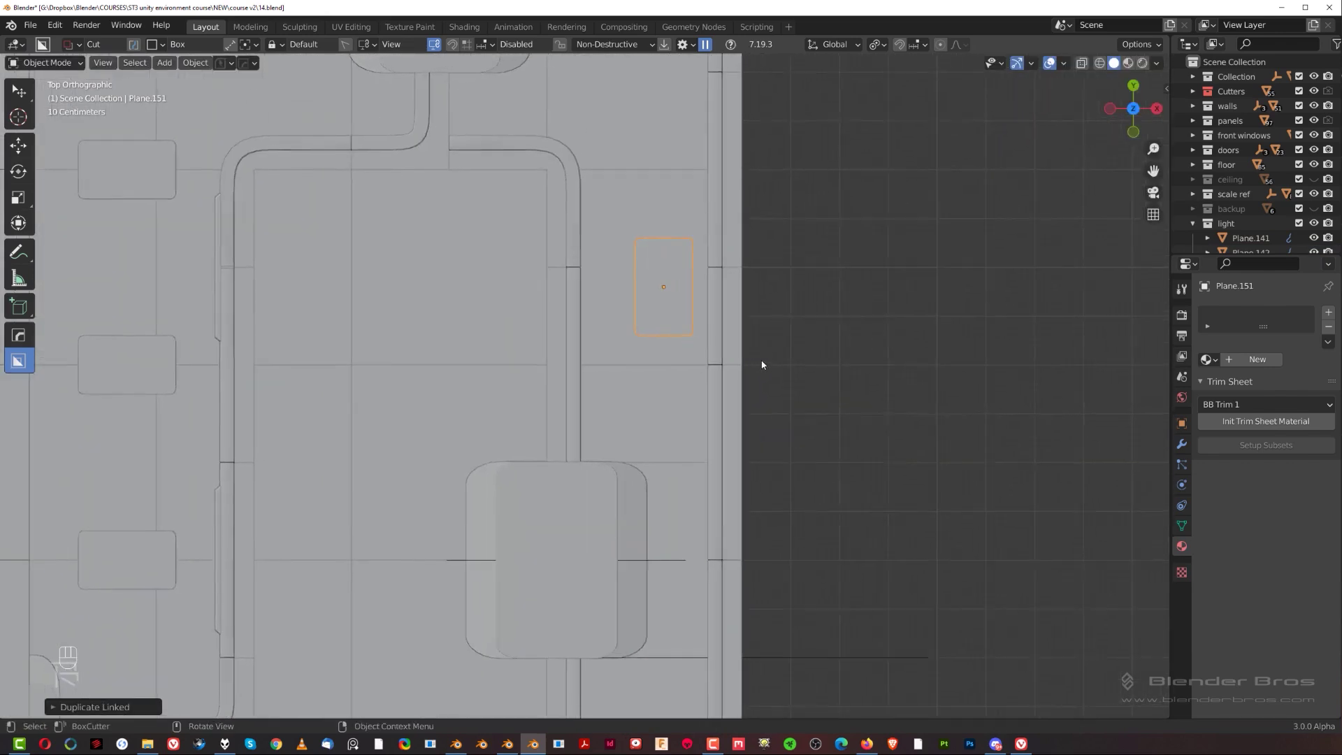
{"action": "key", "text": "g"}
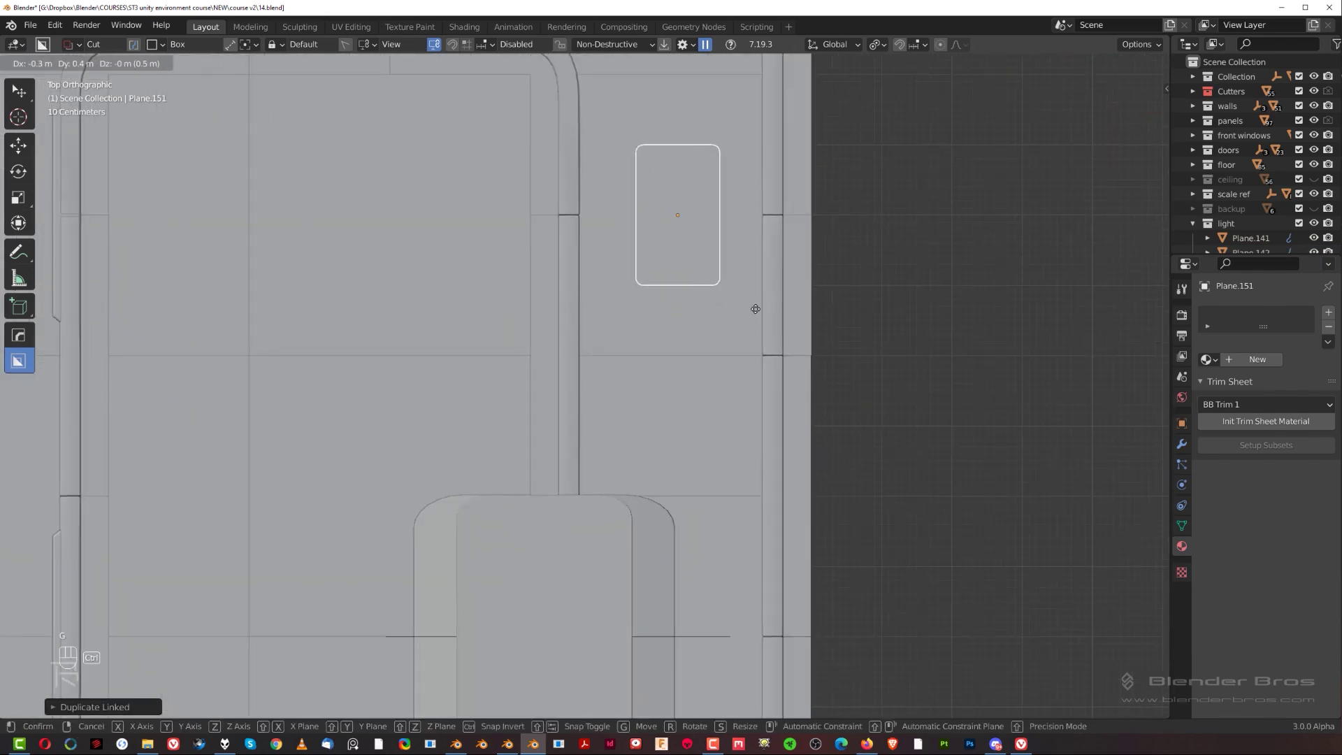
{"action": "left_click", "coordinate": [749, 308]}
Make two linked duplicates of the outer corridor's panel along -Y, past the side doorway and near the corridor's corner.
{"action": "scroll", "coordinate": [740, 322], "scroll_direction": "down", "scroll_amount": 2}
{"action": "scroll", "coordinate": [741, 322], "scroll_direction": "down", "scroll_amount": 3}
{"action": "key", "text": "alt+d"}
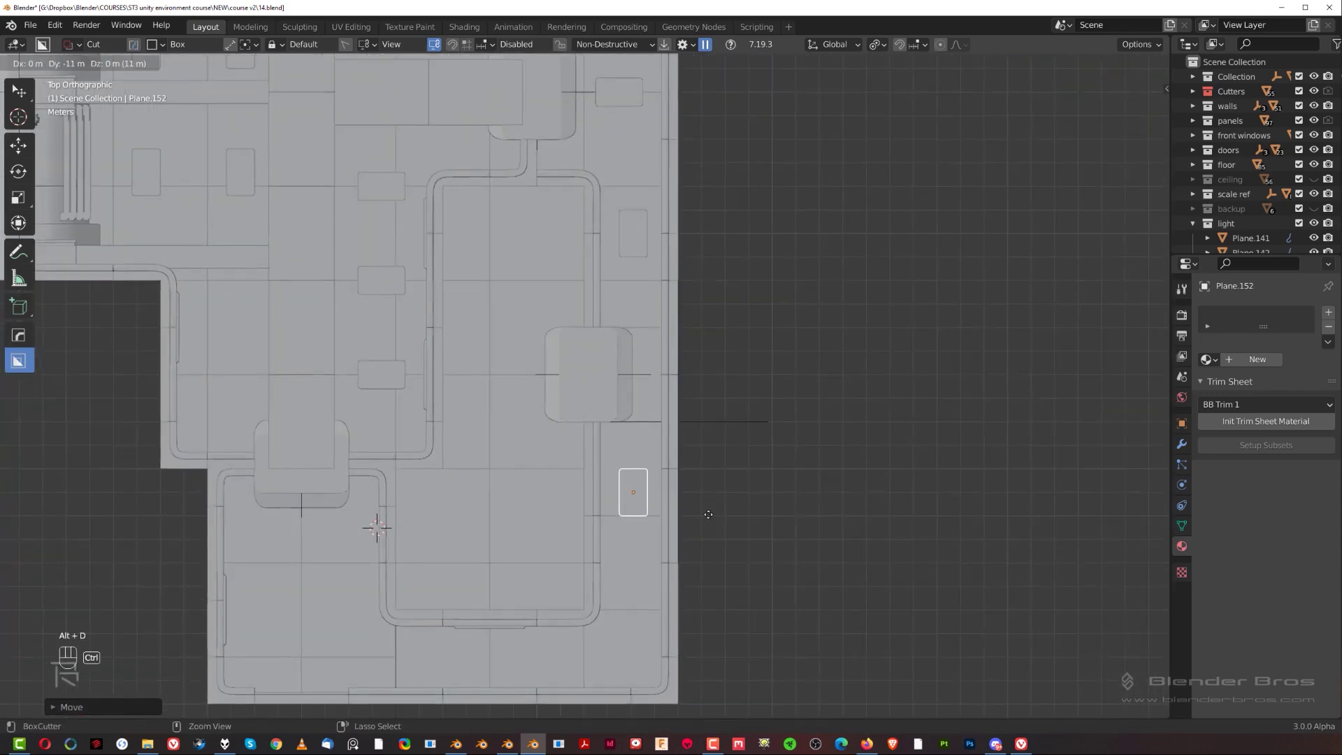
{"action": "left_click", "coordinate": [709, 494]}
{"action": "scroll", "coordinate": [744, 324], "scroll_direction": "down", "scroll_amount": 2}
{"action": "scroll", "coordinate": [723, 362], "scroll_direction": "up", "scroll_amount": 3}
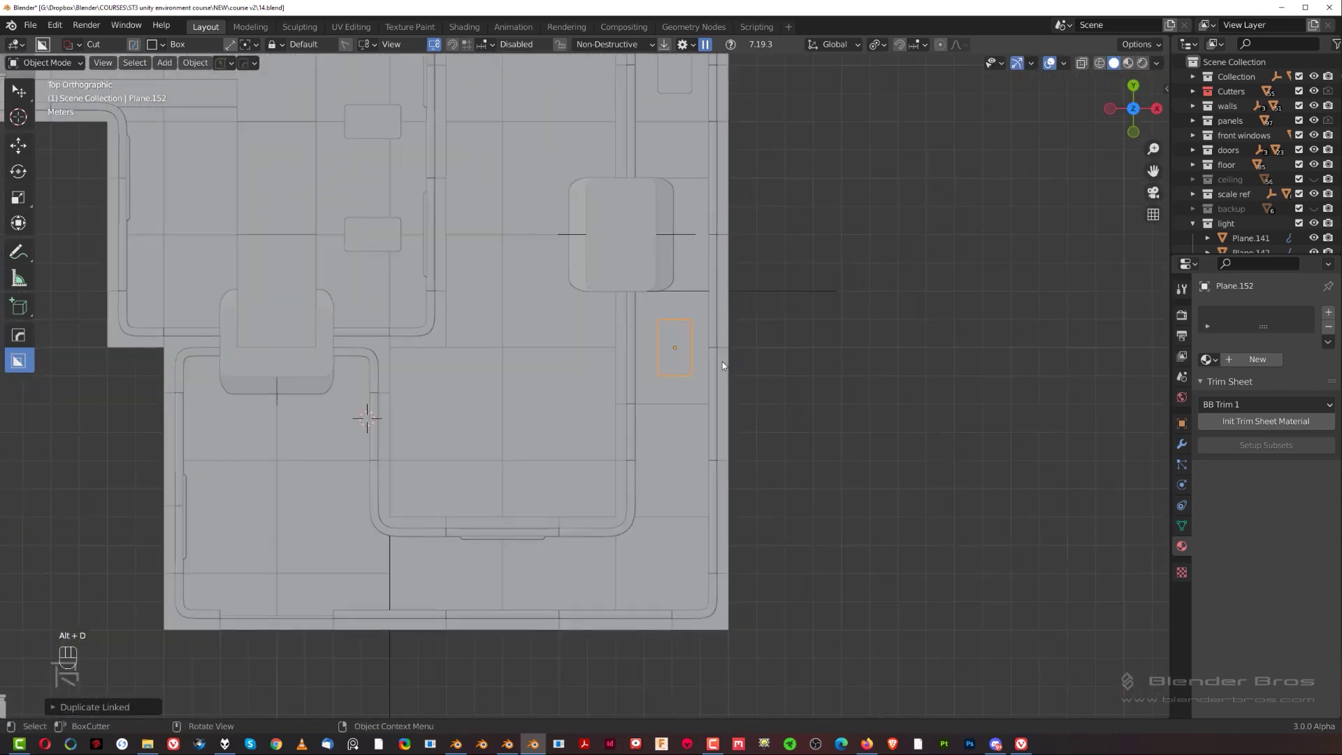
{"action": "key", "text": "alt+d"}
{"action": "left_click", "coordinate": [713, 524]}
Make linked duplicates of a sideways-oriented light panel: one in the -Y corridor and two side by side in the adjoining room.
{"action": "key", "text": "alt+d"}
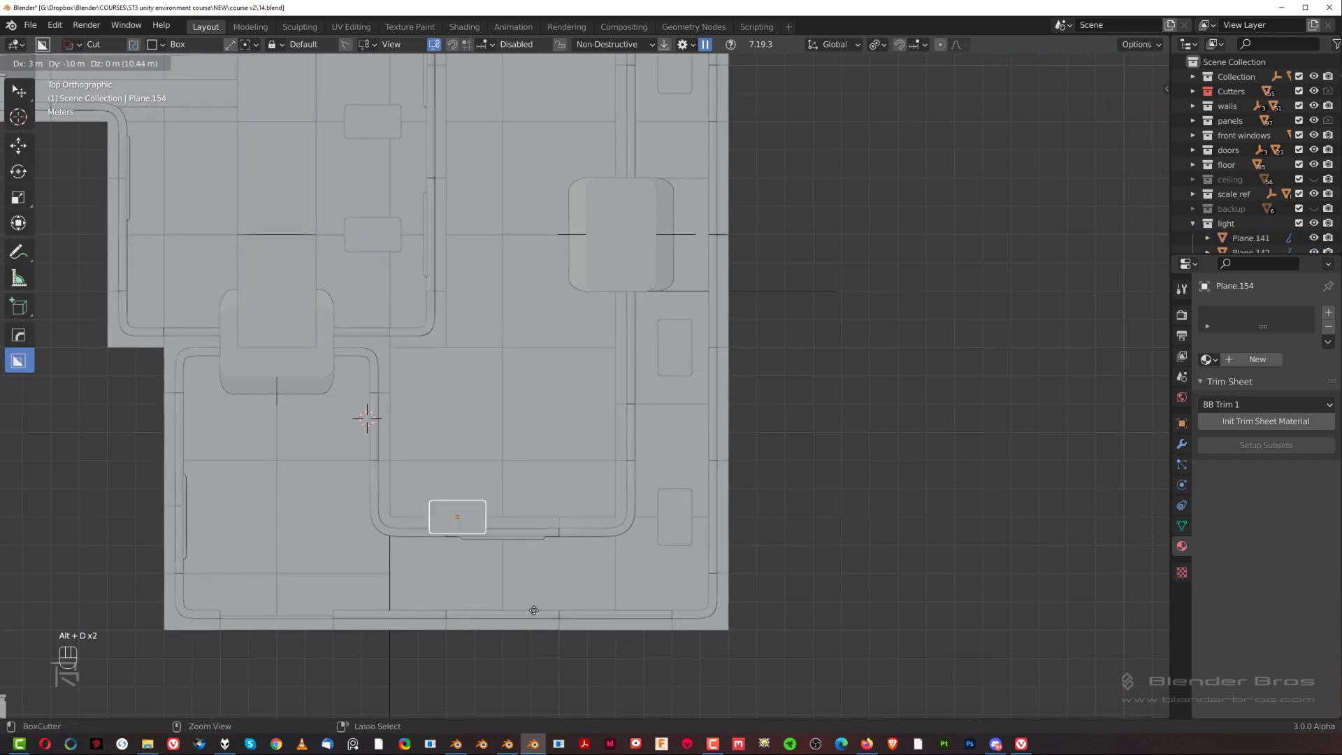
{"action": "left_click", "coordinate": [579, 655]}
{"action": "middle_click_drag", "start_coordinate": [527, 489], "coordinate": [589, 515], "text": "shift"}
{"action": "key", "text": "alt+d"}
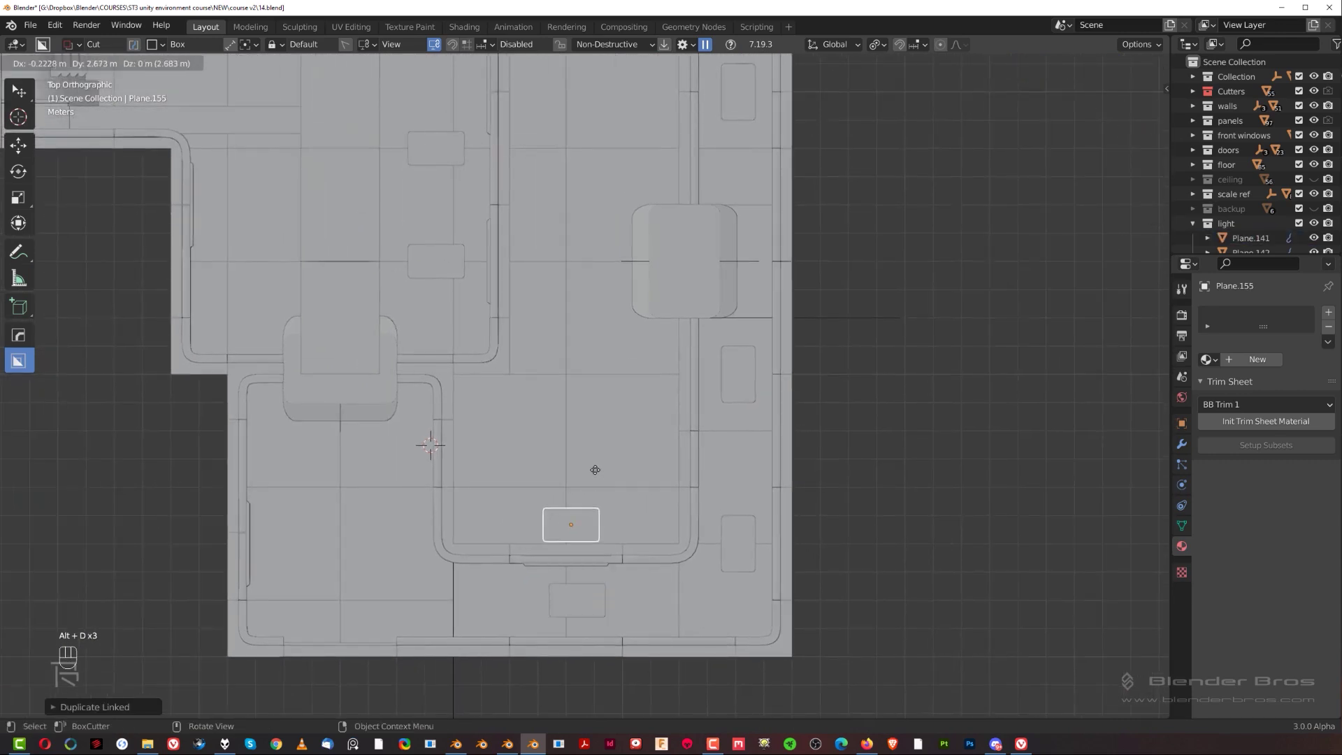
{"action": "left_click", "coordinate": [538, 443]}
{"action": "key", "text": "alt+d"}
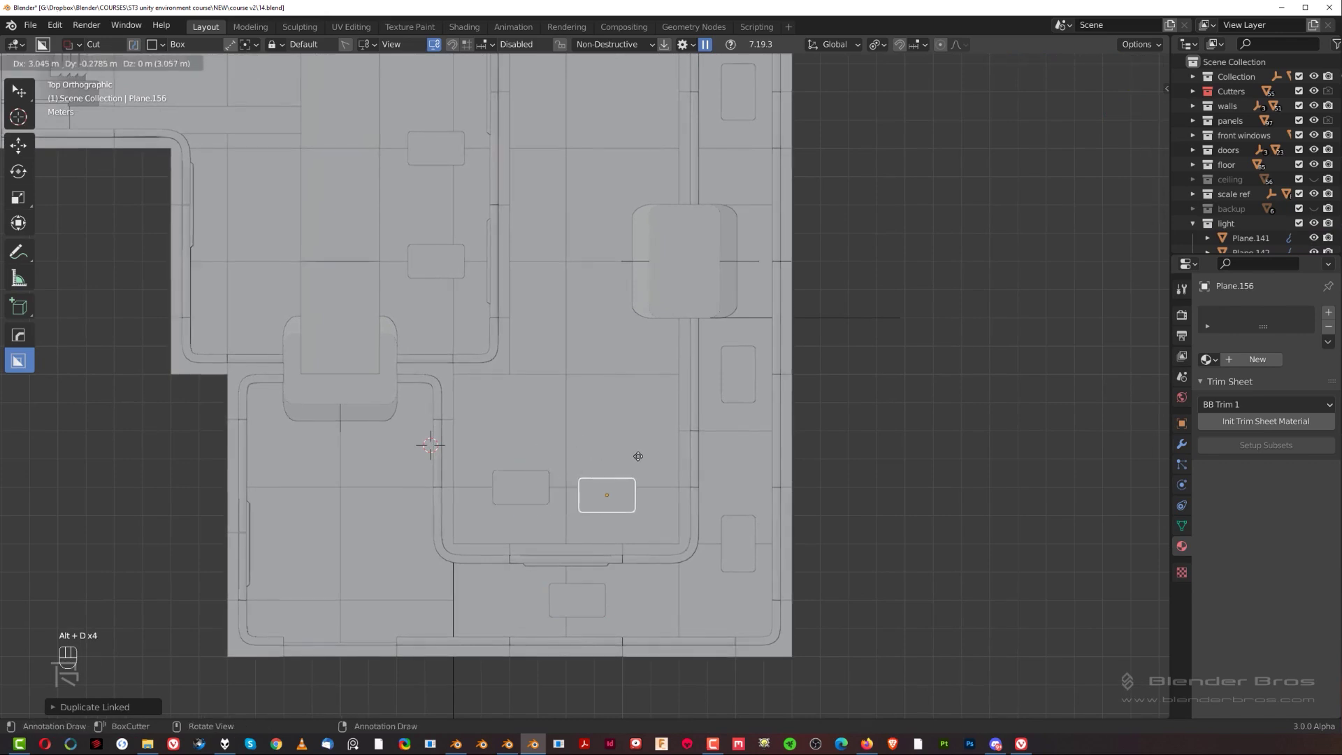
{"action": "left_click", "coordinate": [660, 452]}
Make linked duplicates of the room's panel pair further along +Y and delete the copy on the -X side.
{"action": "left_click", "coordinate": [544, 482], "text": "shift"}
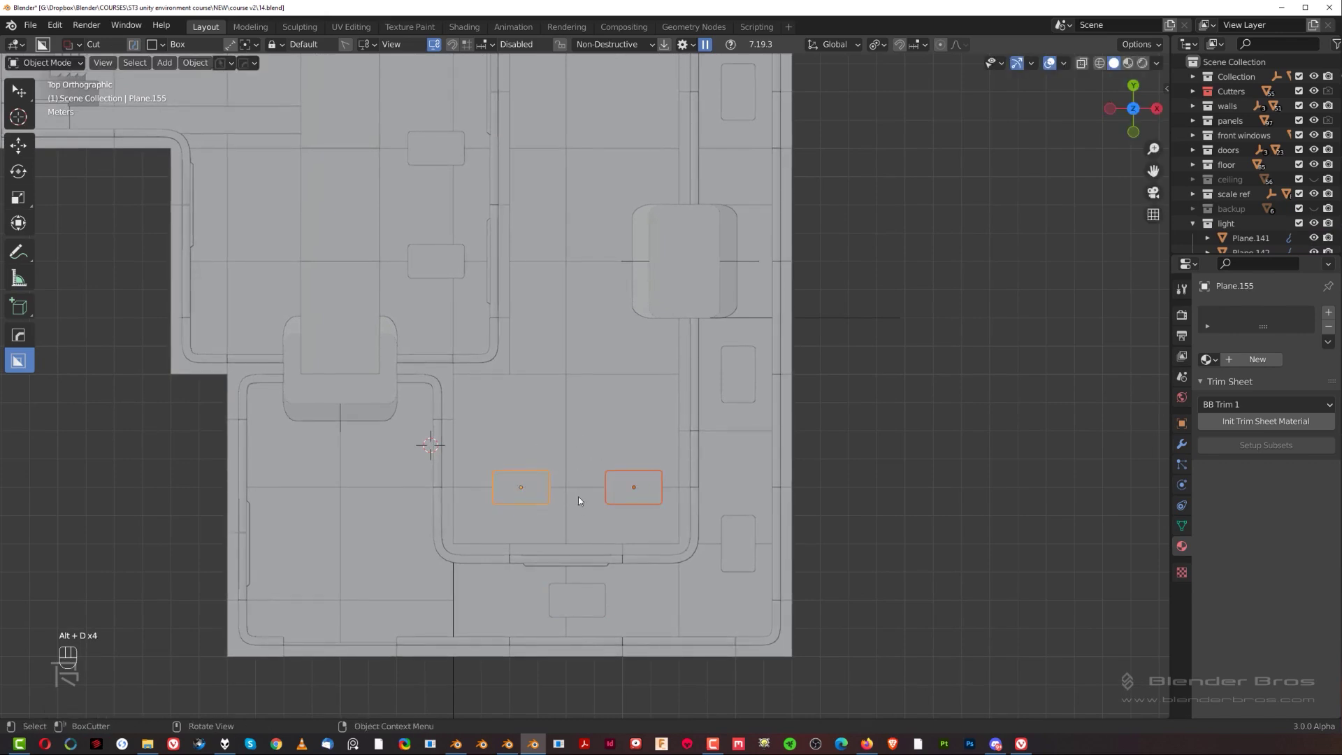
{"action": "left_click", "coordinate": [587, 398]}
{"action": "left_click", "coordinate": [532, 377]}
{"action": "key", "text": "x"}
{"action": "left_click", "coordinate": [533, 375]}
{"action": "key", "text": "ctrl+z"}
{"action": "key", "text": "x"}
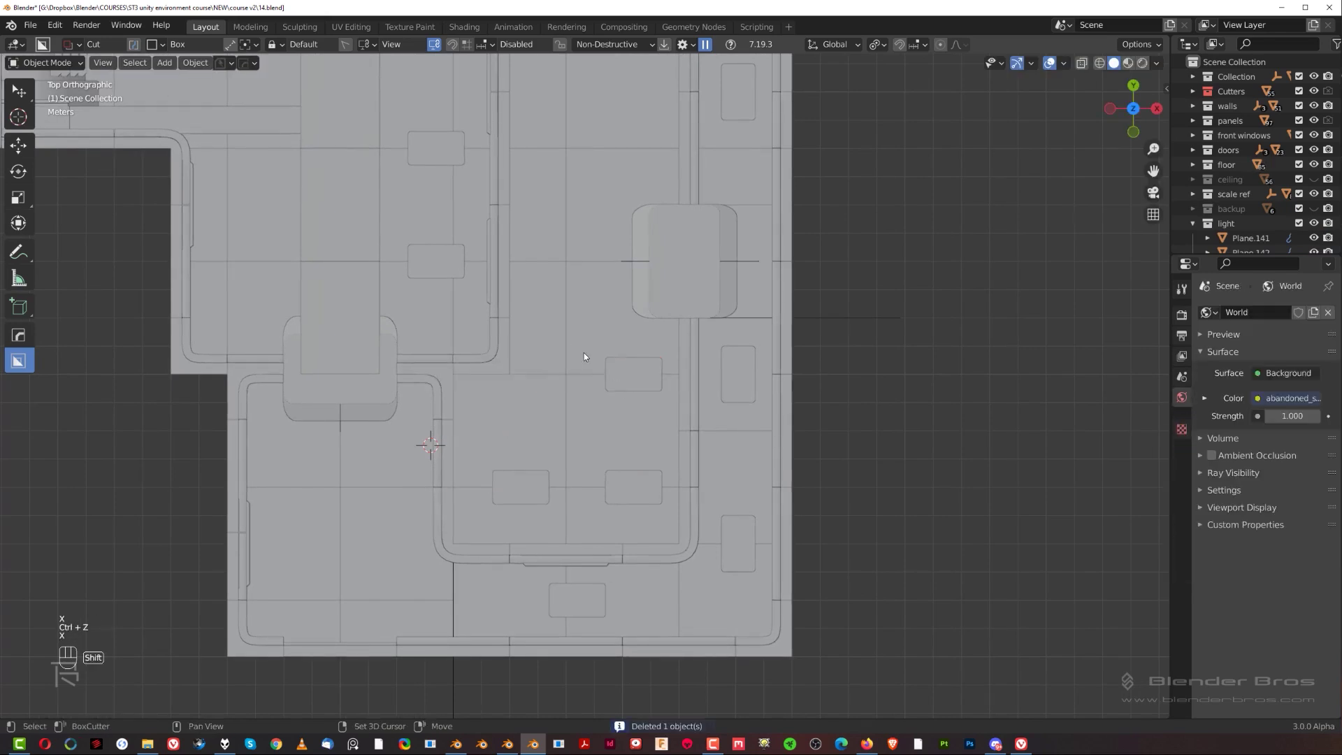
Move the remaining copied panel to the room's centreline and add two evenly spaced linked duplicates along +Y.
{"action": "scroll", "coordinate": [584, 353], "scroll_direction": "up", "scroll_amount": 2}
{"action": "left_click", "coordinate": [654, 444]}
{"action": "key", "text": "g"}
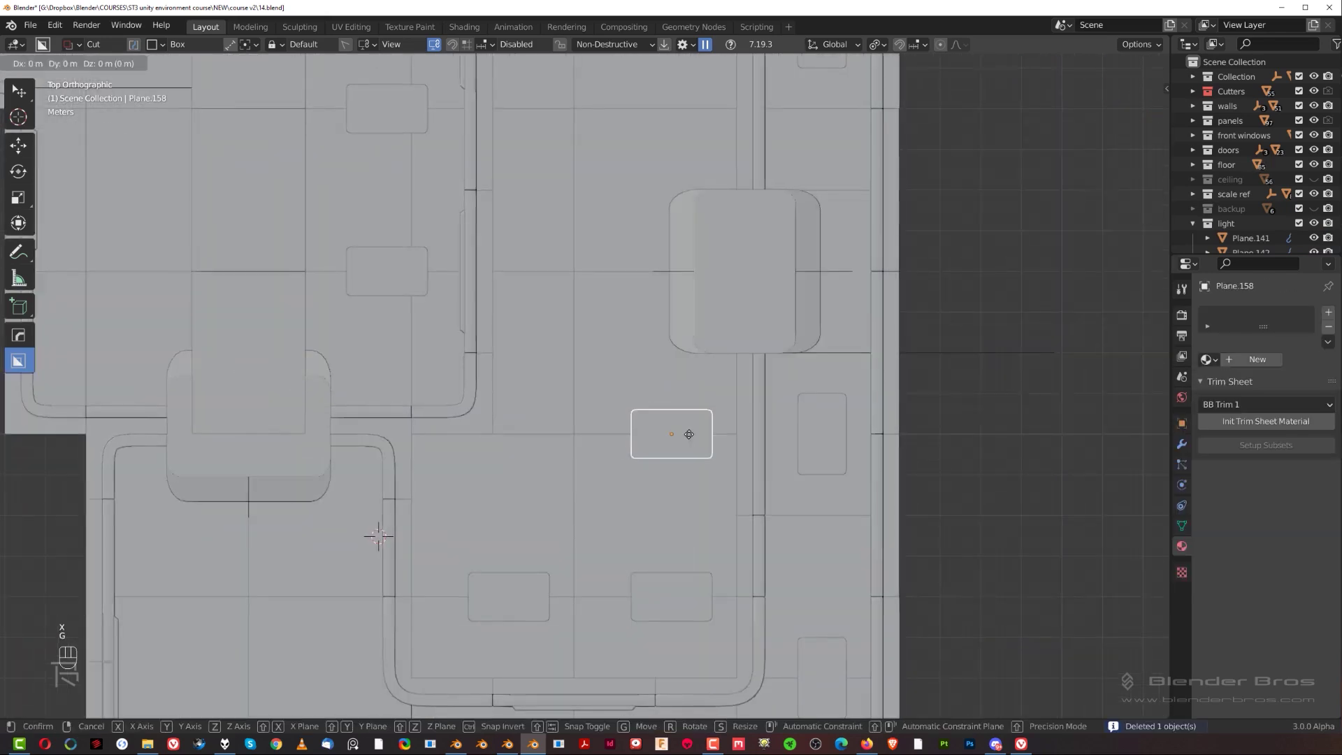
{"action": "left_click", "coordinate": [603, 429]}
{"action": "key", "text": "alt+d"}
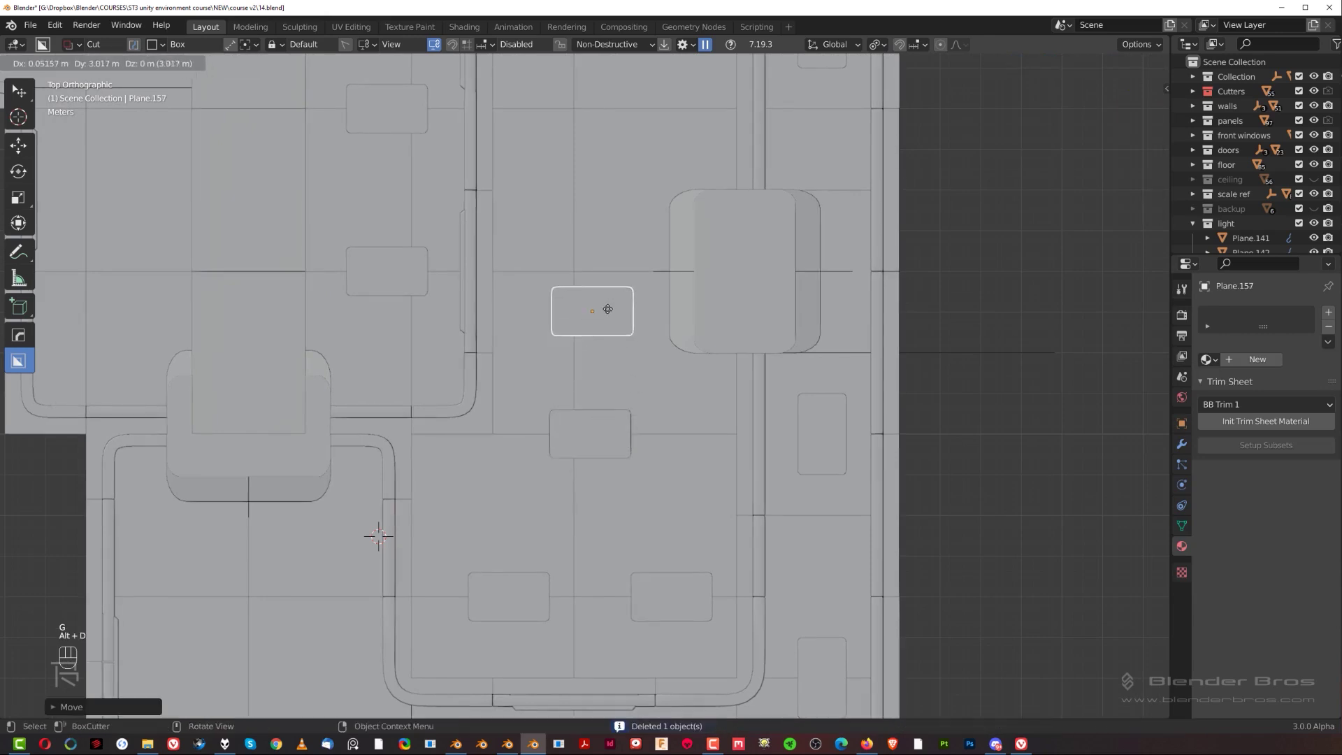
{"action": "left_click", "coordinate": [605, 274]}
{"action": "scroll", "coordinate": [602, 295], "scroll_direction": "down", "scroll_amount": 3}
{"action": "key", "text": "shift+r"}
{"action": "middle_click_drag", "start_coordinate": [578, 391], "coordinate": [689, 434], "text": "shift"}
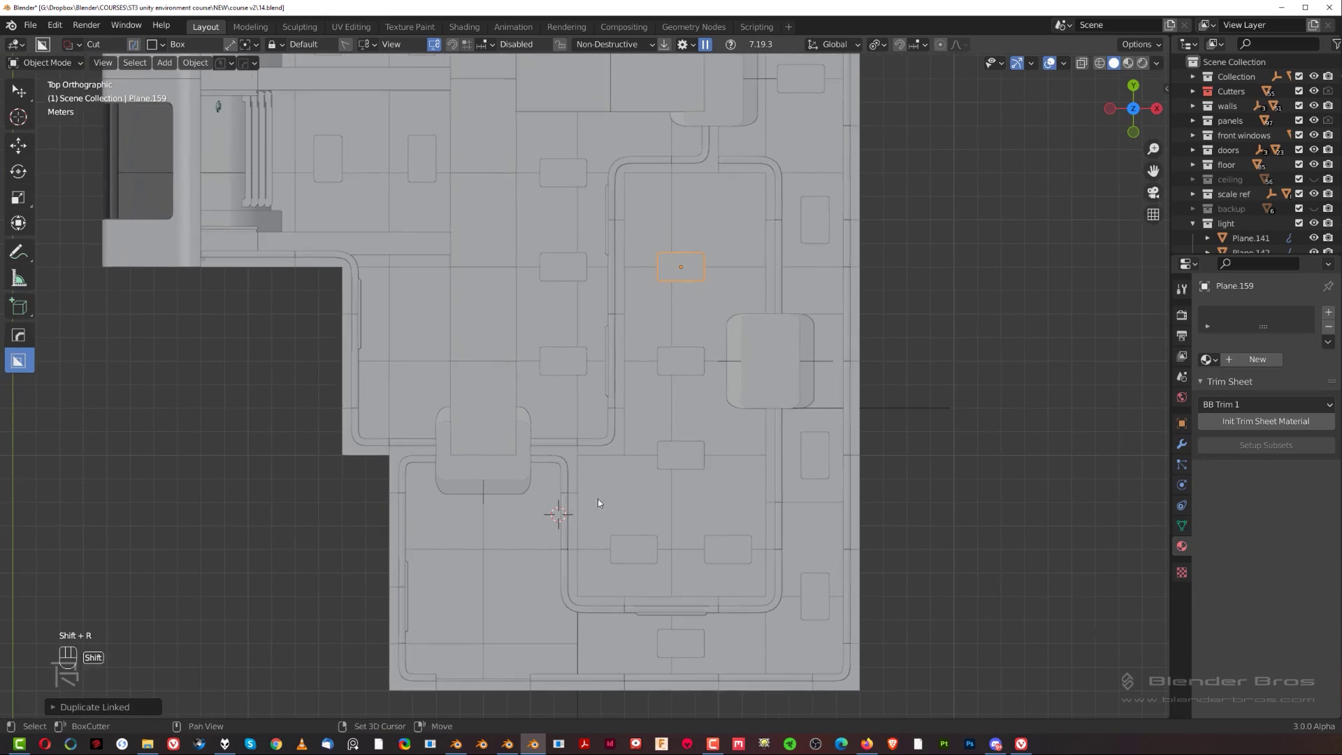
Make a linked duplicate of the long room's -X side panel in the neighbouring small room and centre it in line with the doorway.
{"action": "middle_click_drag", "start_coordinate": [633, 556], "coordinate": [658, 429], "text": "shift"}
{"action": "left_click", "coordinate": [660, 431]}
{"action": "scroll", "coordinate": [660, 435], "scroll_direction": "up", "scroll_amount": 1}
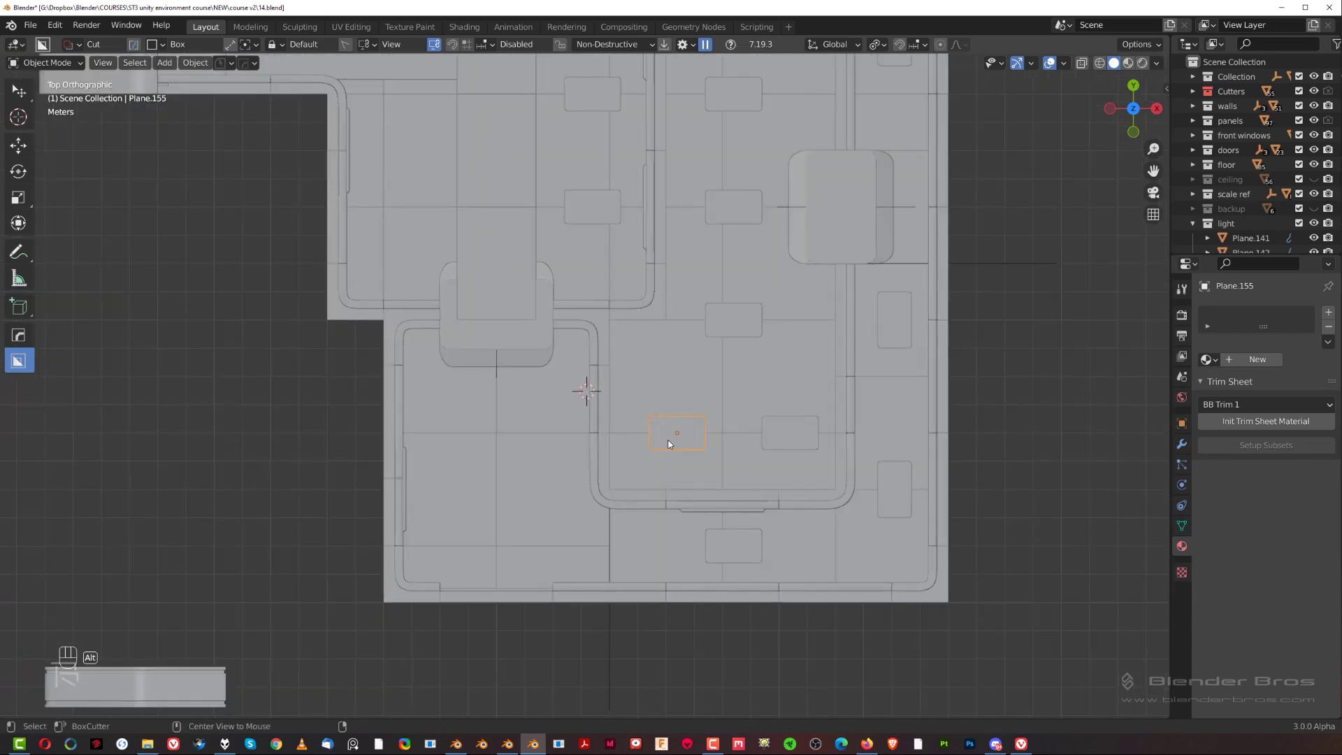
{"action": "key", "text": "alt+d"}
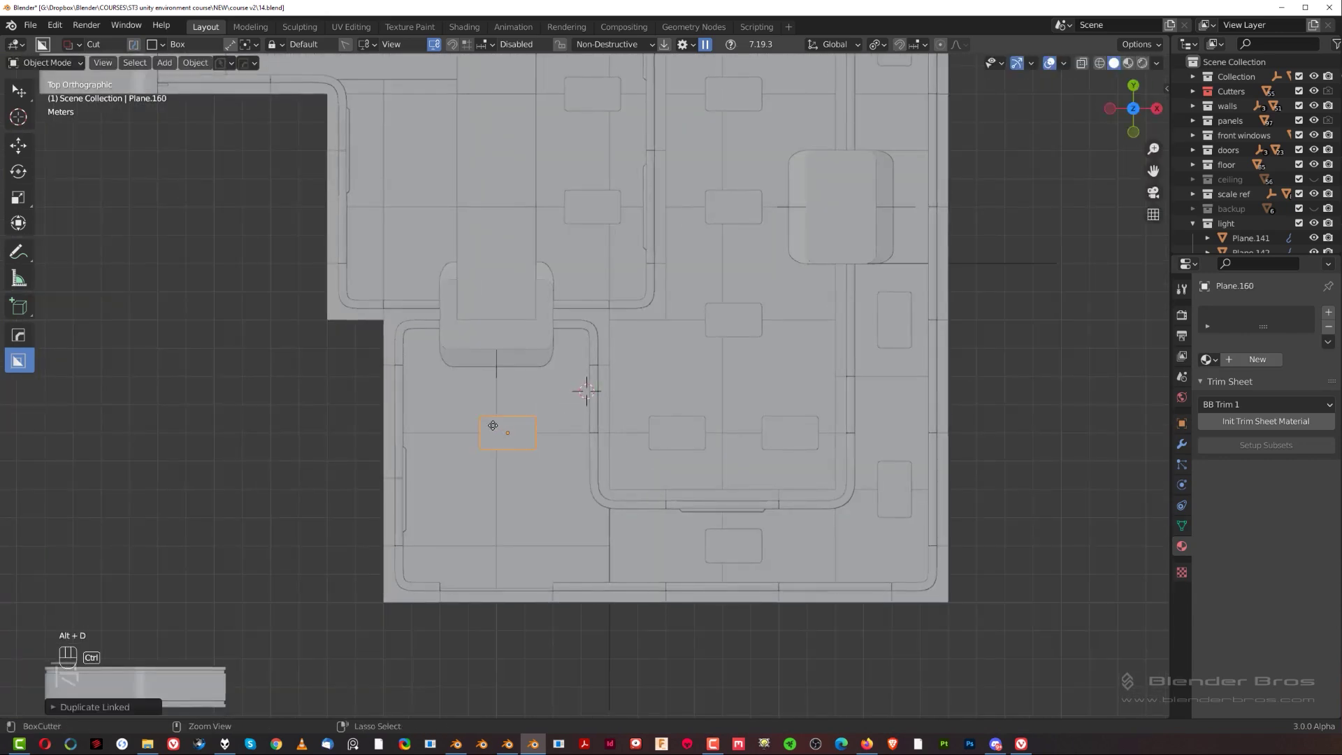
{"action": "left_click", "coordinate": [501, 428]}
{"action": "scroll", "coordinate": [506, 459], "scroll_direction": "up", "scroll_amount": 4}
{"action": "middle_click_drag", "start_coordinate": [506, 460], "coordinate": [677, 443], "text": "shift"}
{"action": "key", "text": "g"}
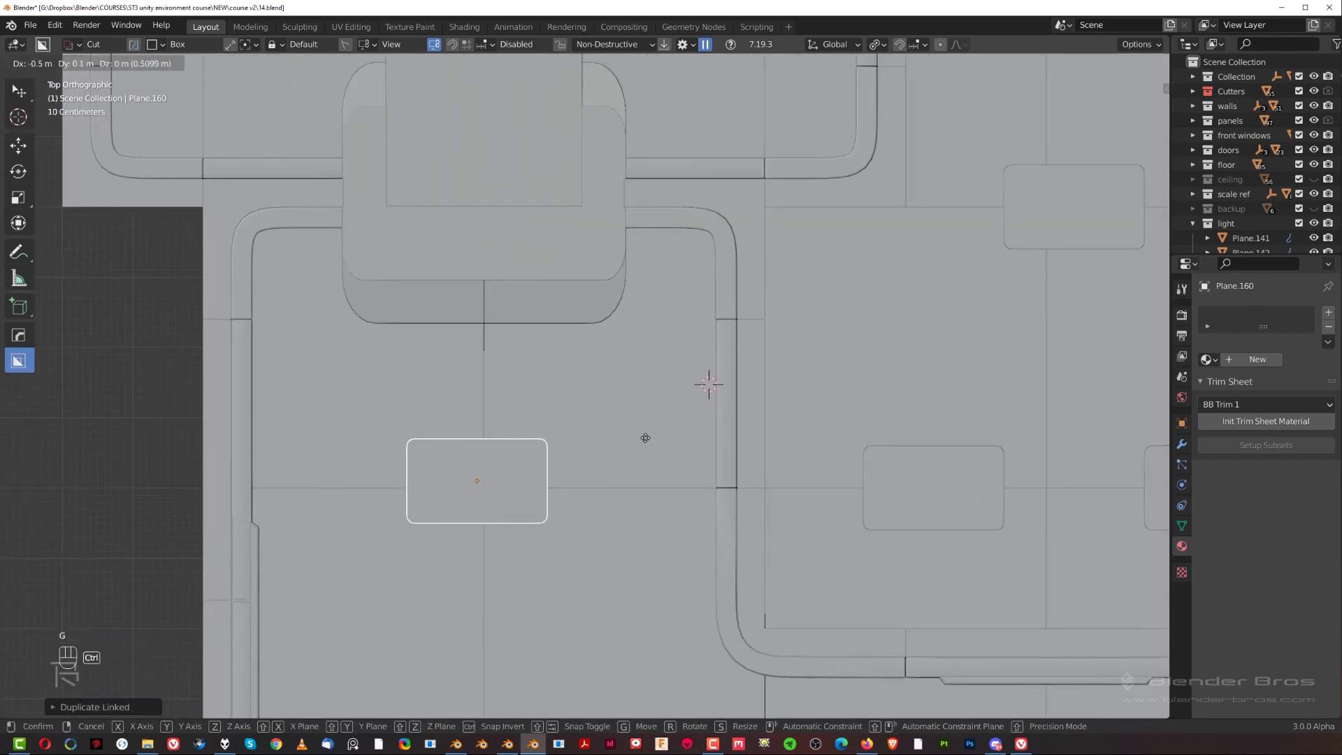
{"action": "left_click", "coordinate": [629, 451]}
{"action": "key", "text": "g"}
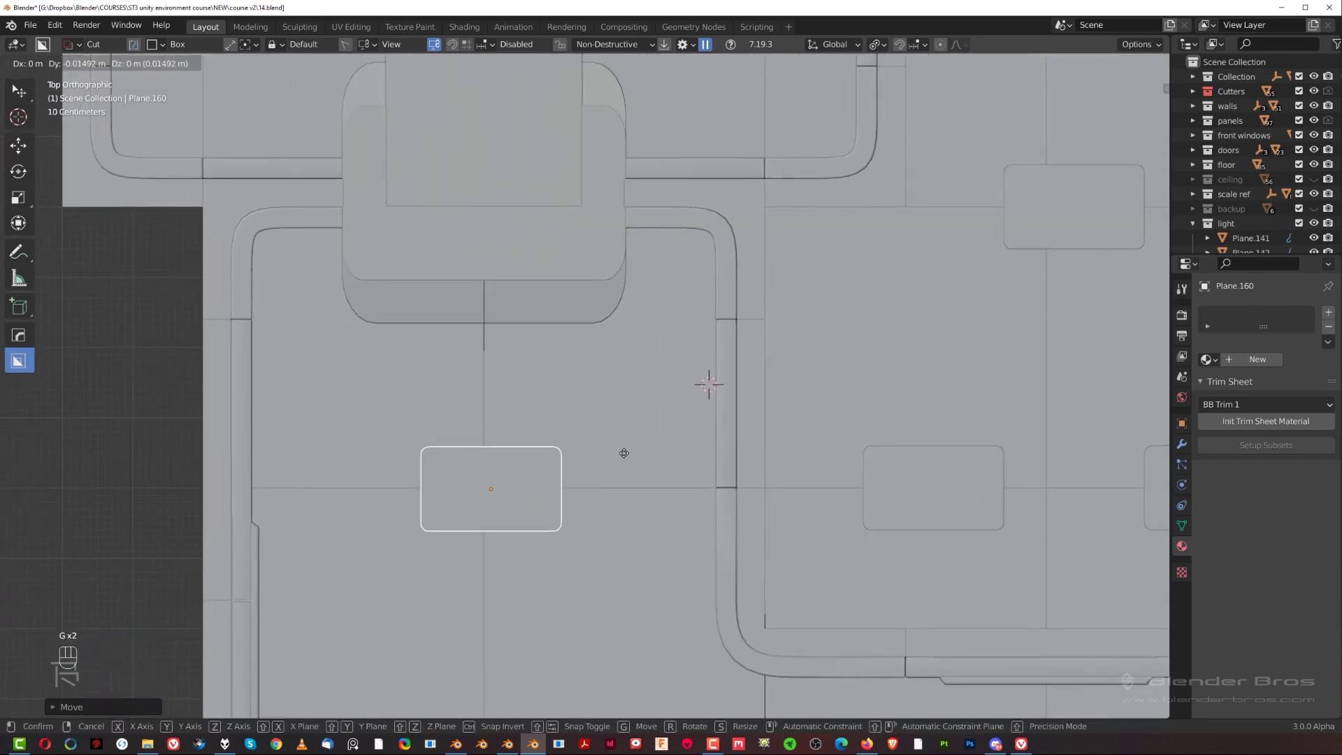
{"action": "left_click", "coordinate": [614, 455]}
Make a linked duplicate of the small room's panel along -Y near the outer wall and shift it about 2 m along X.
{"action": "scroll", "coordinate": [612, 461], "scroll_direction": "down", "scroll_amount": 4}
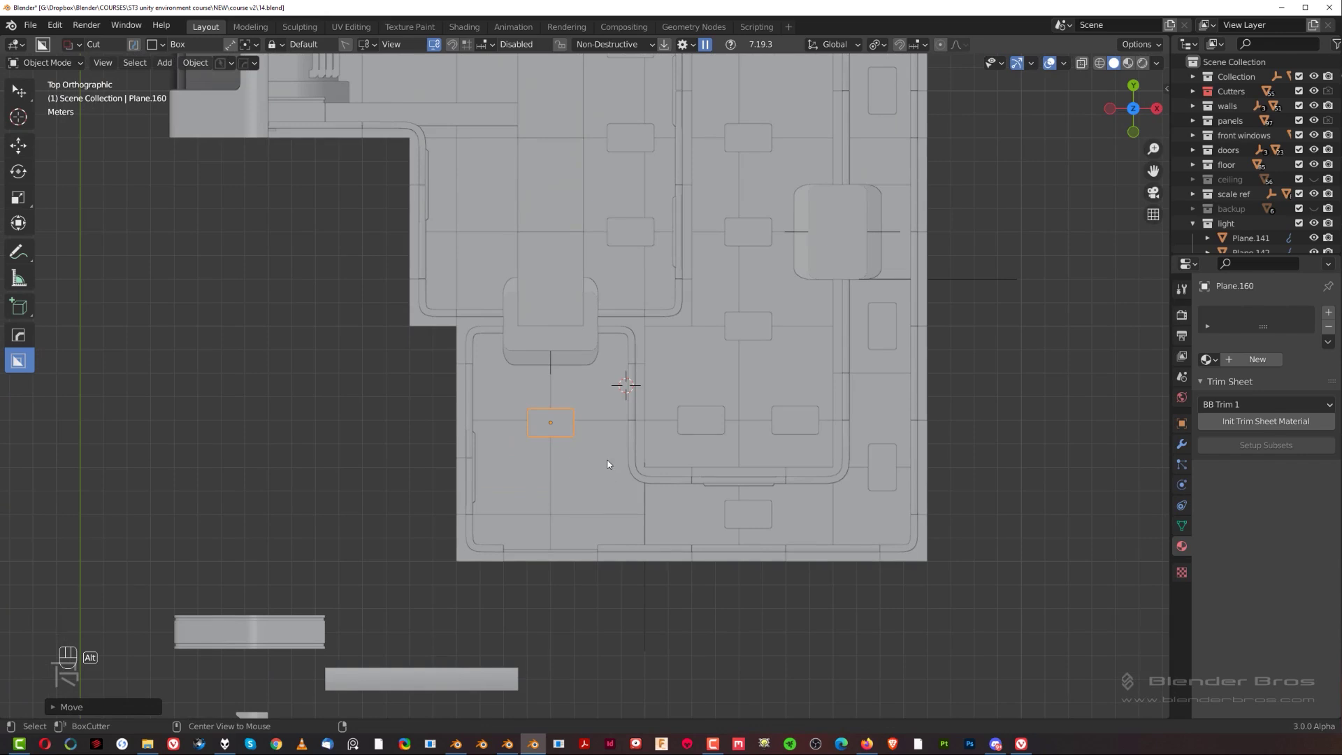
{"action": "key", "text": "alt+d"}
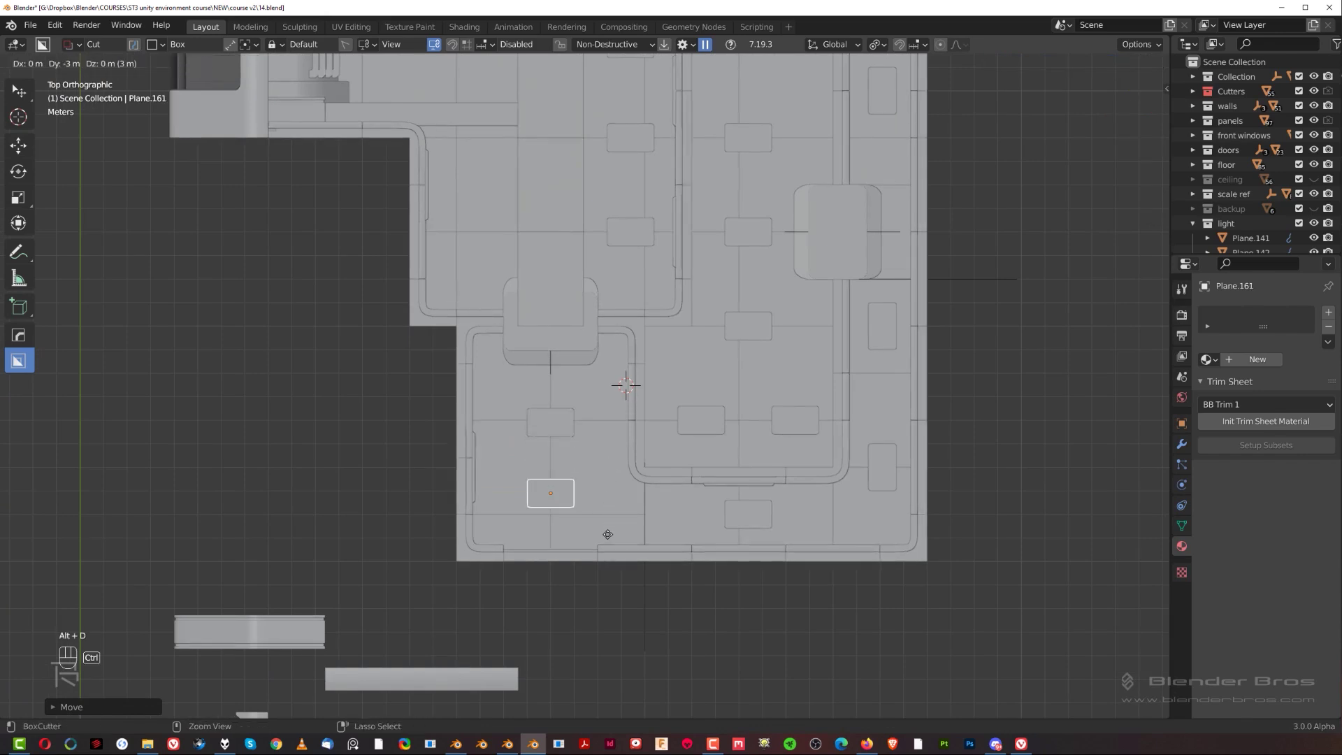
{"action": "left_click", "coordinate": [607, 538], "text": "ctrl"}
{"action": "scroll", "coordinate": [607, 537], "scroll_direction": "up", "scroll_amount": 4}
{"action": "key", "text": "g"}
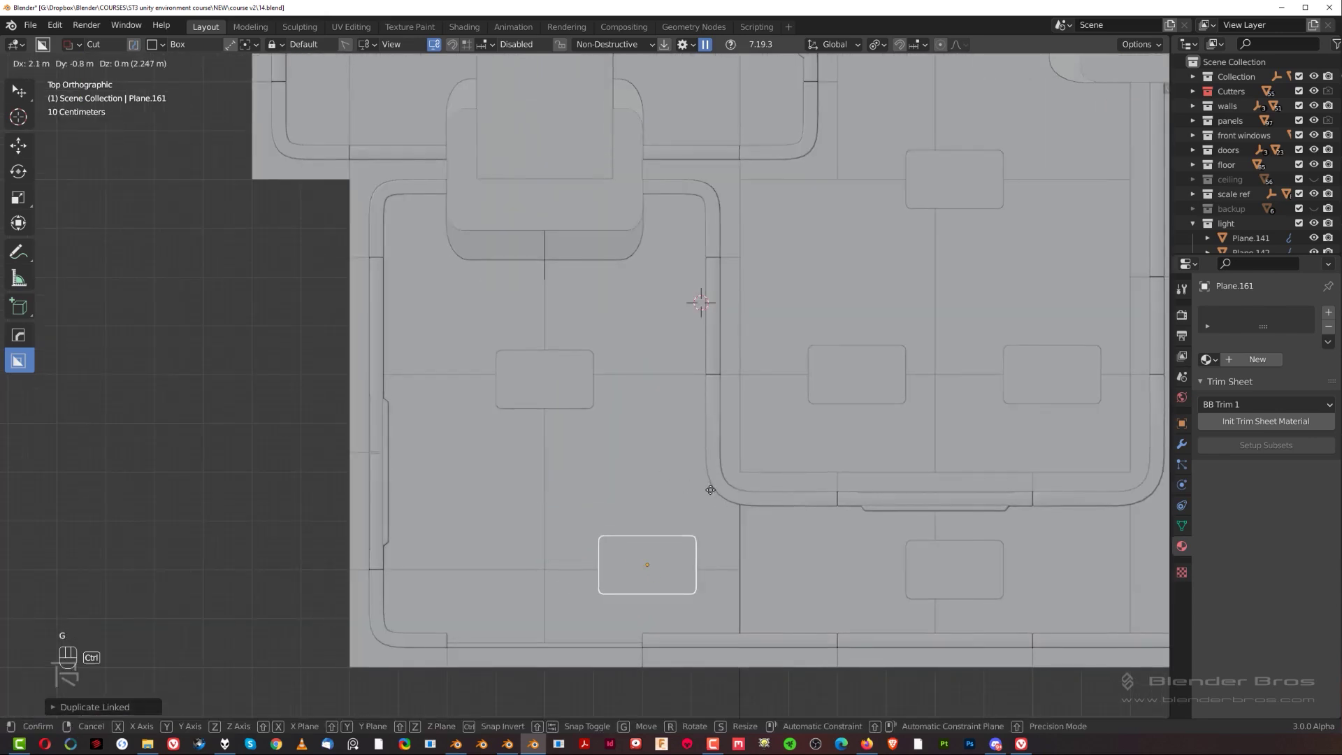
{"action": "left_click", "coordinate": [706, 490]}
Show the ceiling collection again and check how the light panels sit against the ceiling surface.
{"action": "scroll", "coordinate": [694, 483], "scroll_direction": "down", "scroll_amount": 5}
{"action": "middle_click_drag", "start_coordinate": [695, 482], "coordinate": [674, 446]}
{"action": "middle_click_drag", "start_coordinate": [607, 535], "coordinate": [838, 323]}
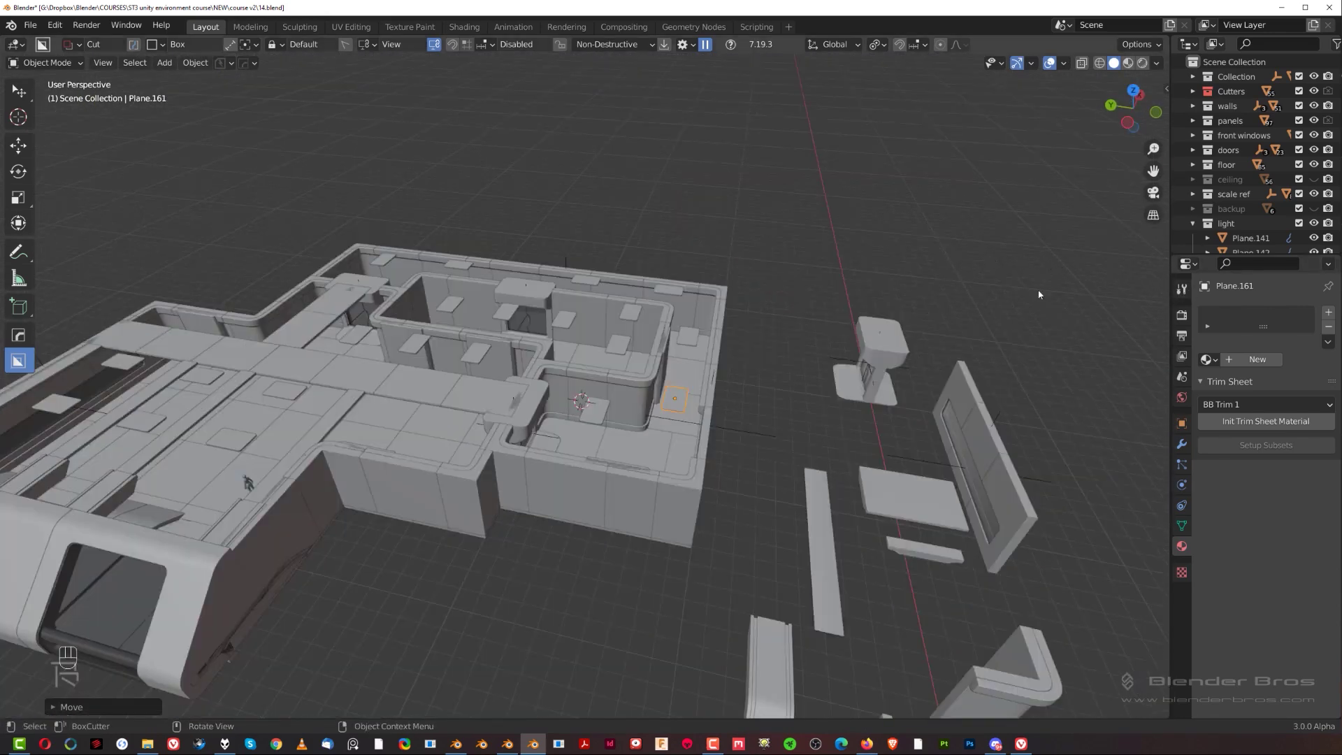
{"action": "left_click", "coordinate": [1314, 180]}
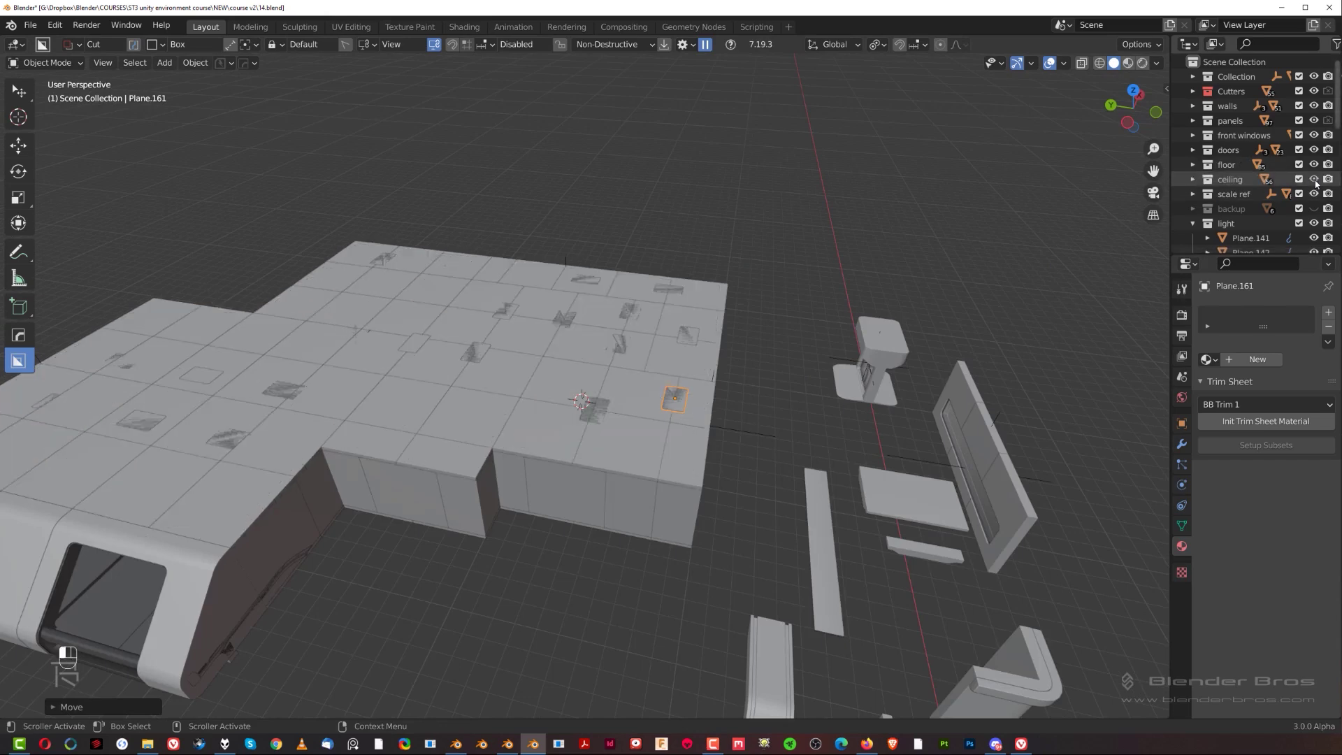
{"action": "scroll", "coordinate": [524, 321], "scroll_direction": "up", "scroll_amount": 5}
{"action": "middle_click_drag", "start_coordinate": [419, 364], "coordinate": [684, 437], "text": "shift"}
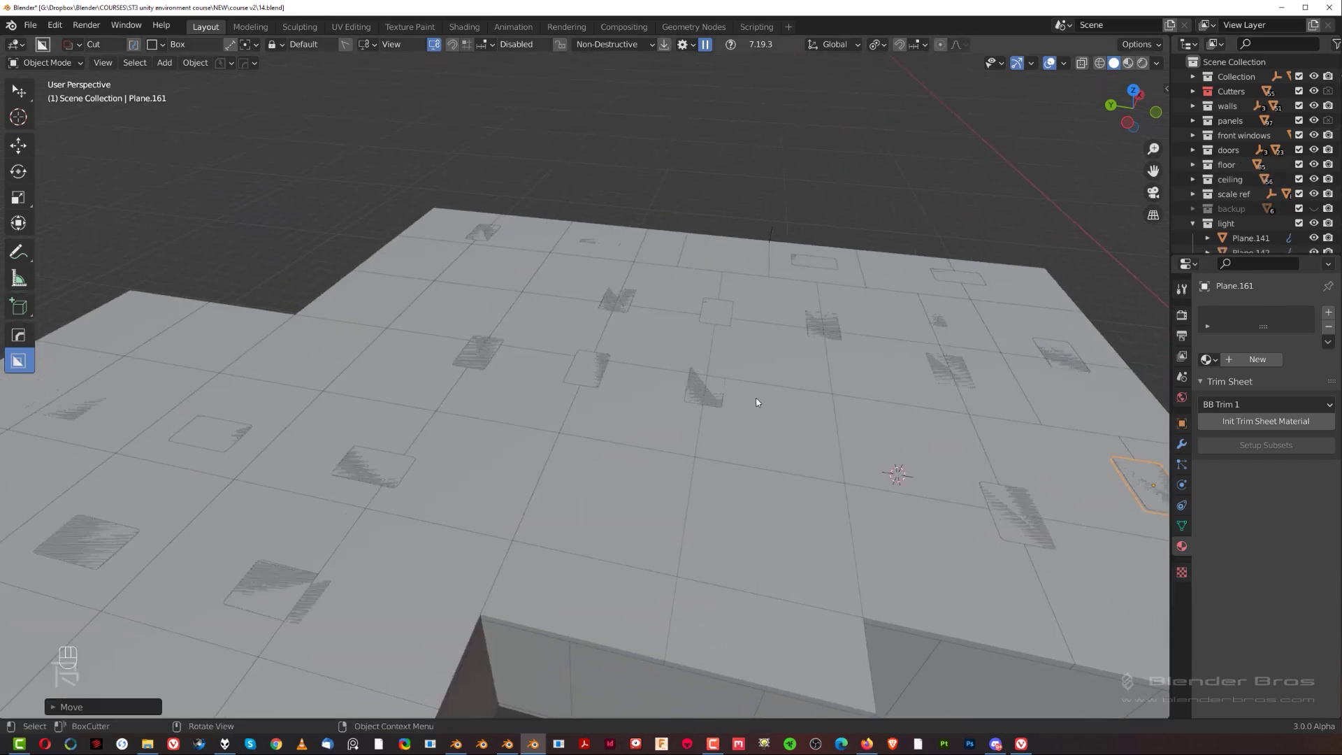
{"action": "middle_click_drag", "start_coordinate": [756, 401], "coordinate": [760, 410]}
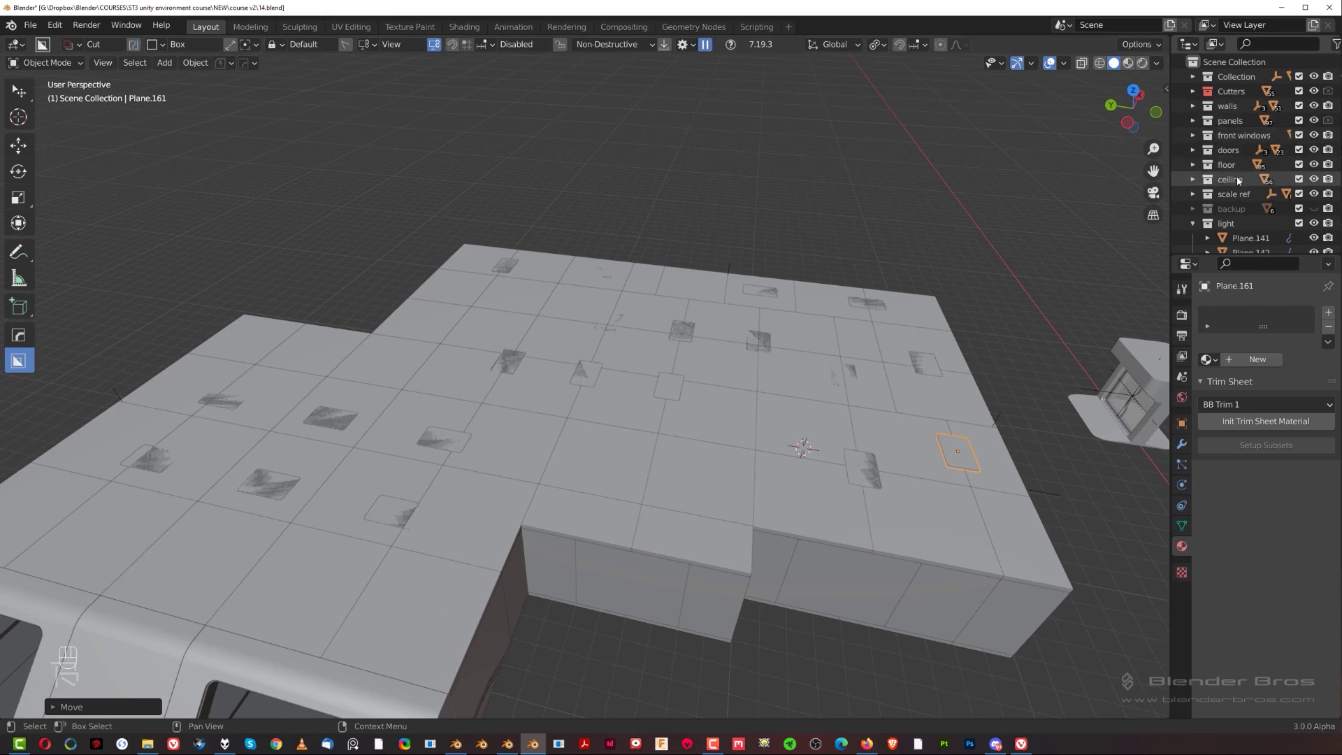
Select all objects in the light collection and move them down along Z so the panels protrude slightly below the ceiling surface.
{"action": "right_click", "coordinate": [1235, 224]}
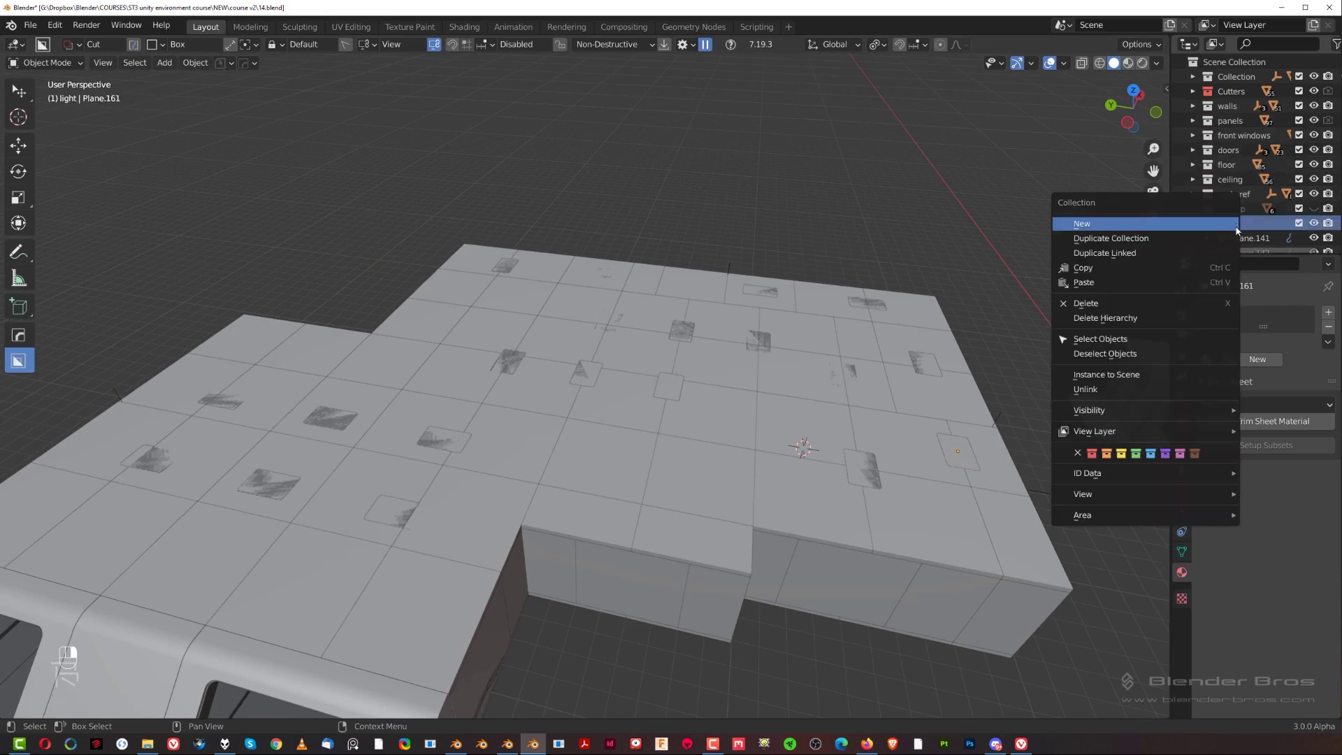
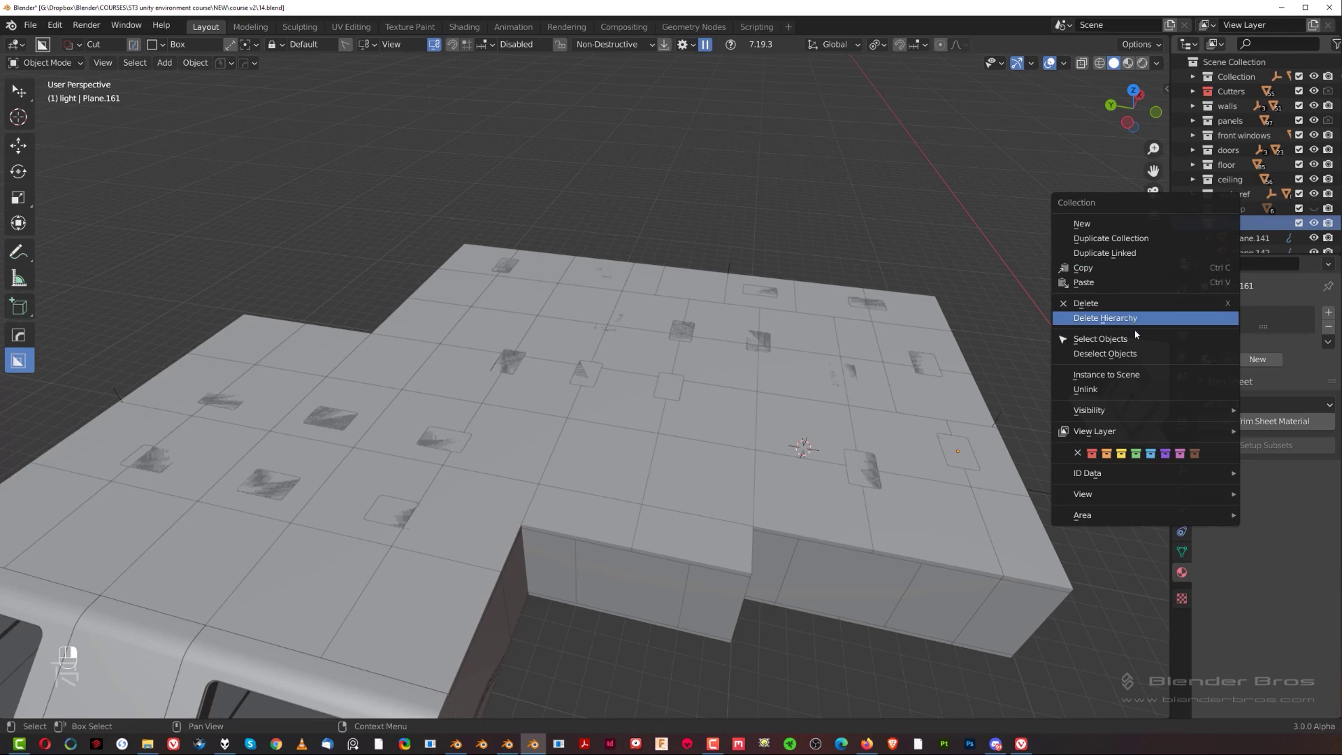
{"action": "left_click", "coordinate": [1118, 338]}
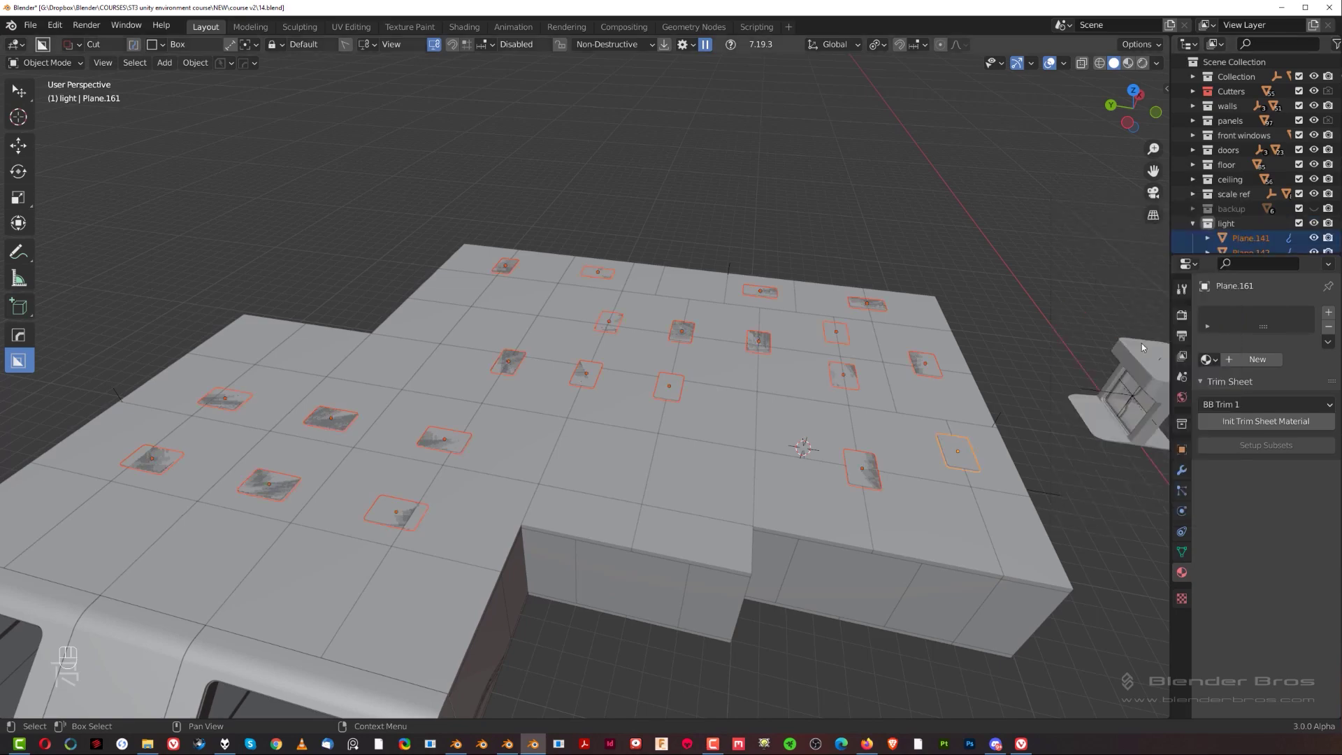
{"action": "middle_click_drag", "start_coordinate": [512, 380], "coordinate": [633, 358]}
{"action": "scroll", "coordinate": [615, 404], "scroll_direction": "up", "scroll_amount": 6}
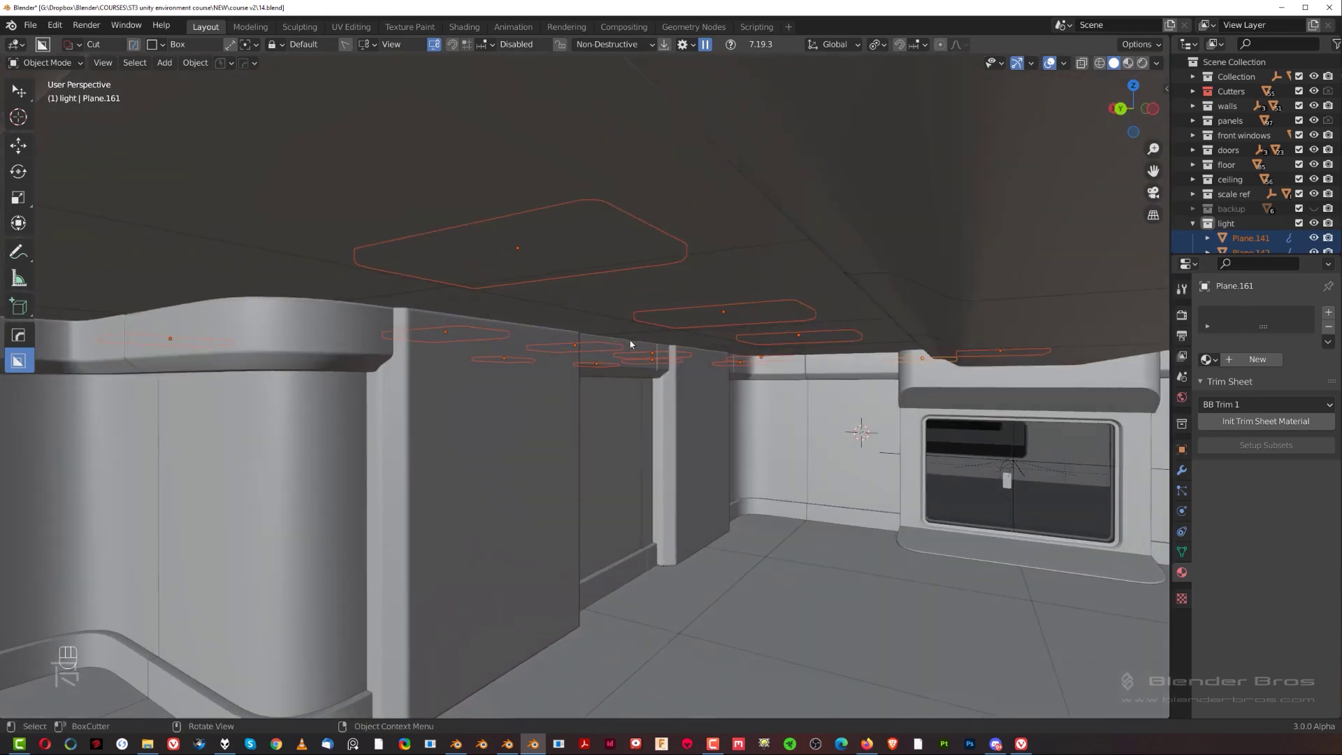
{"action": "key", "text": "g"}
{"action": "key", "text": "z"}
{"action": "key", "text": "shift"}
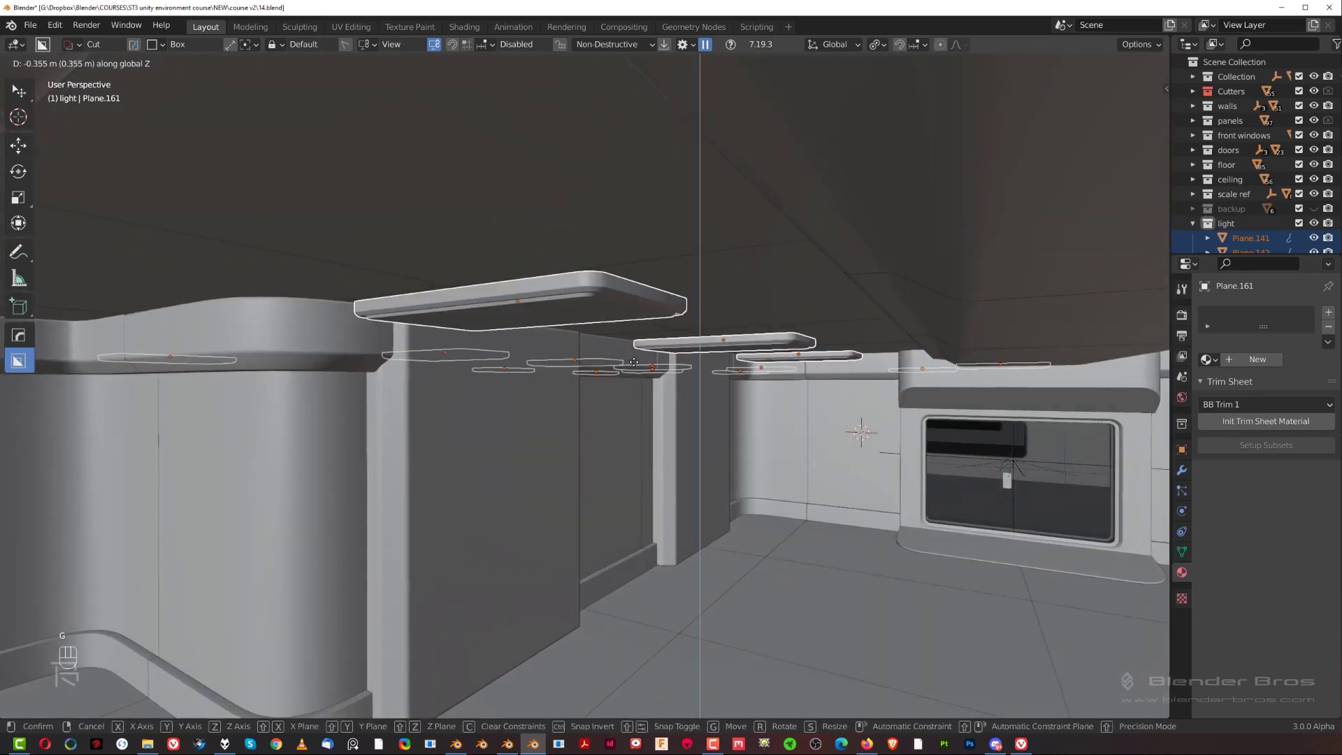
{"action": "left_click", "coordinate": [642, 247]}
{"action": "middle_click_drag", "start_coordinate": [642, 247], "coordinate": [713, 311]}
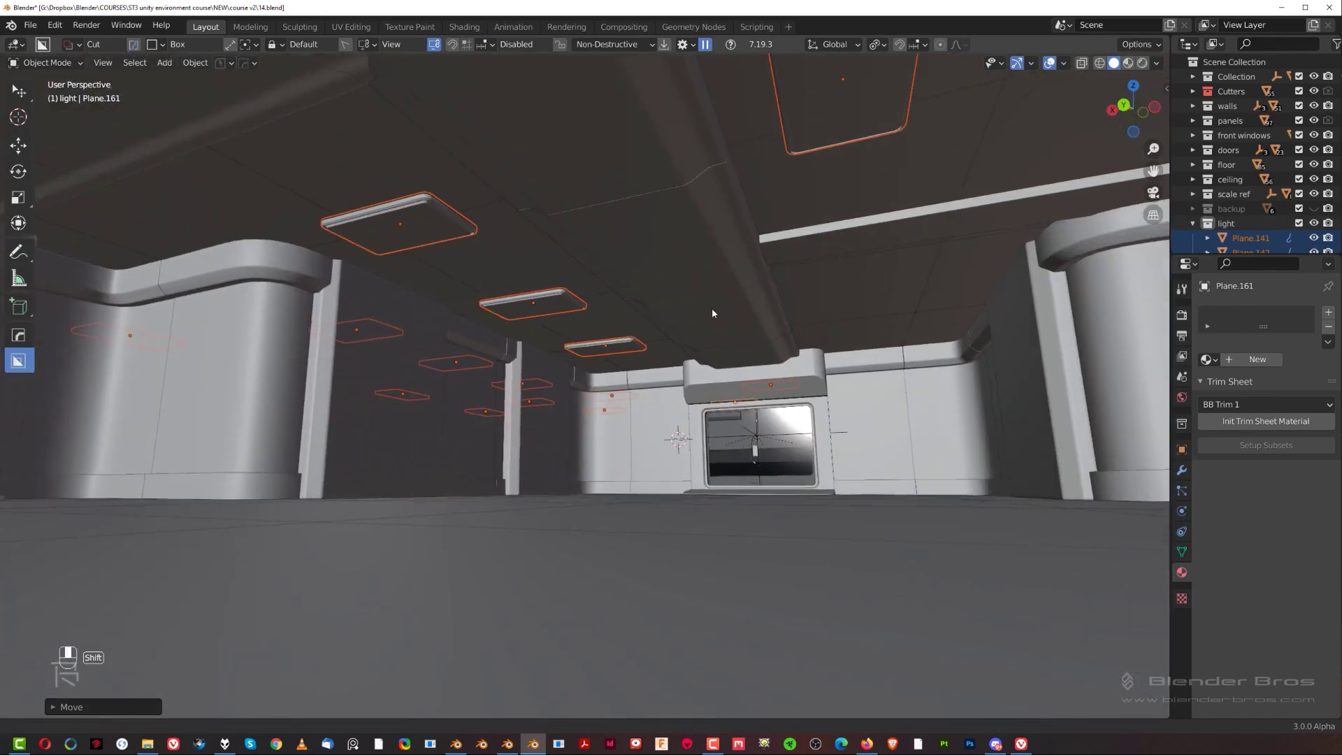
Make a linked duplicate of a ceiling light panel and place it about 6.8 m along -X, across the ceiling beam.
{"action": "mouse_move", "coordinate": [617, 347]}
{"action": "middle_mouse_down"}
{"action": "mouse_move", "coordinate": [644, 332]}
{"action": "mouse_move", "coordinate": [606, 353]}
{"action": "middle_mouse_up"}
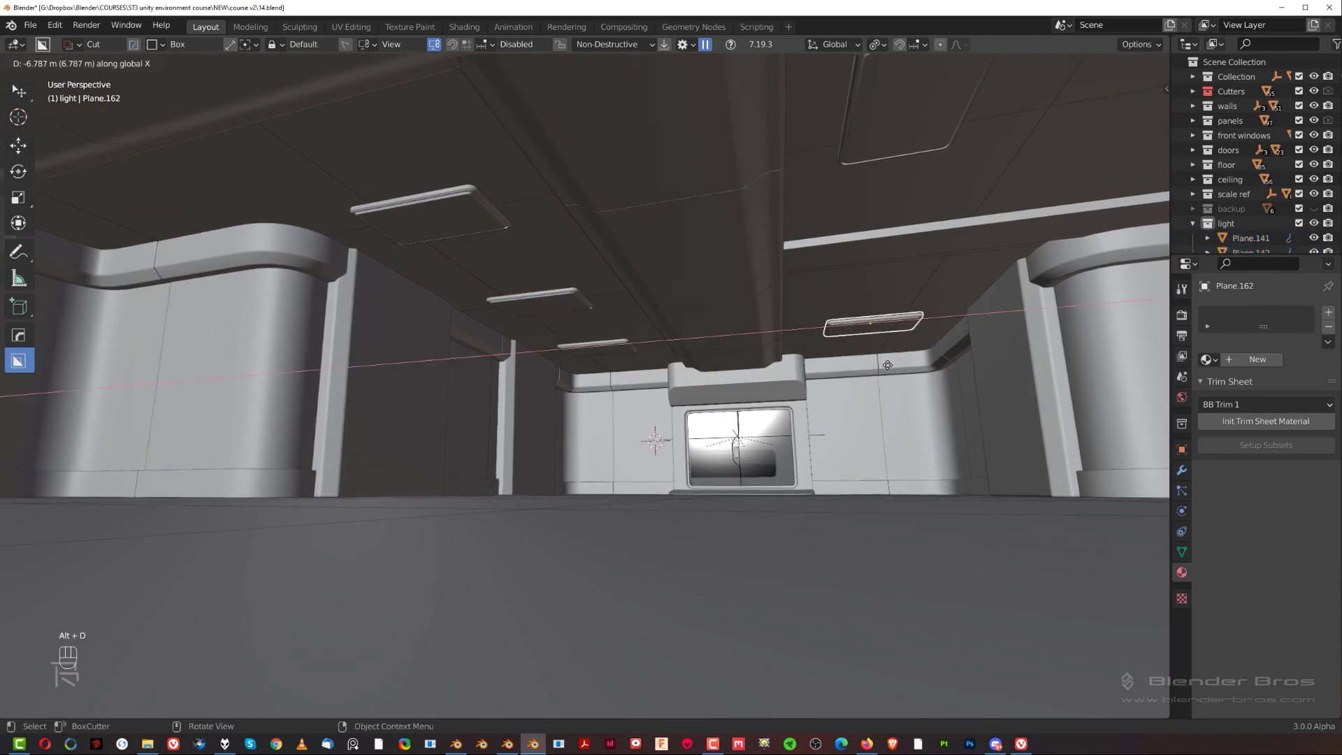
{"action": "middle_click_drag", "start_coordinate": [888, 365], "coordinate": [404, 340]}
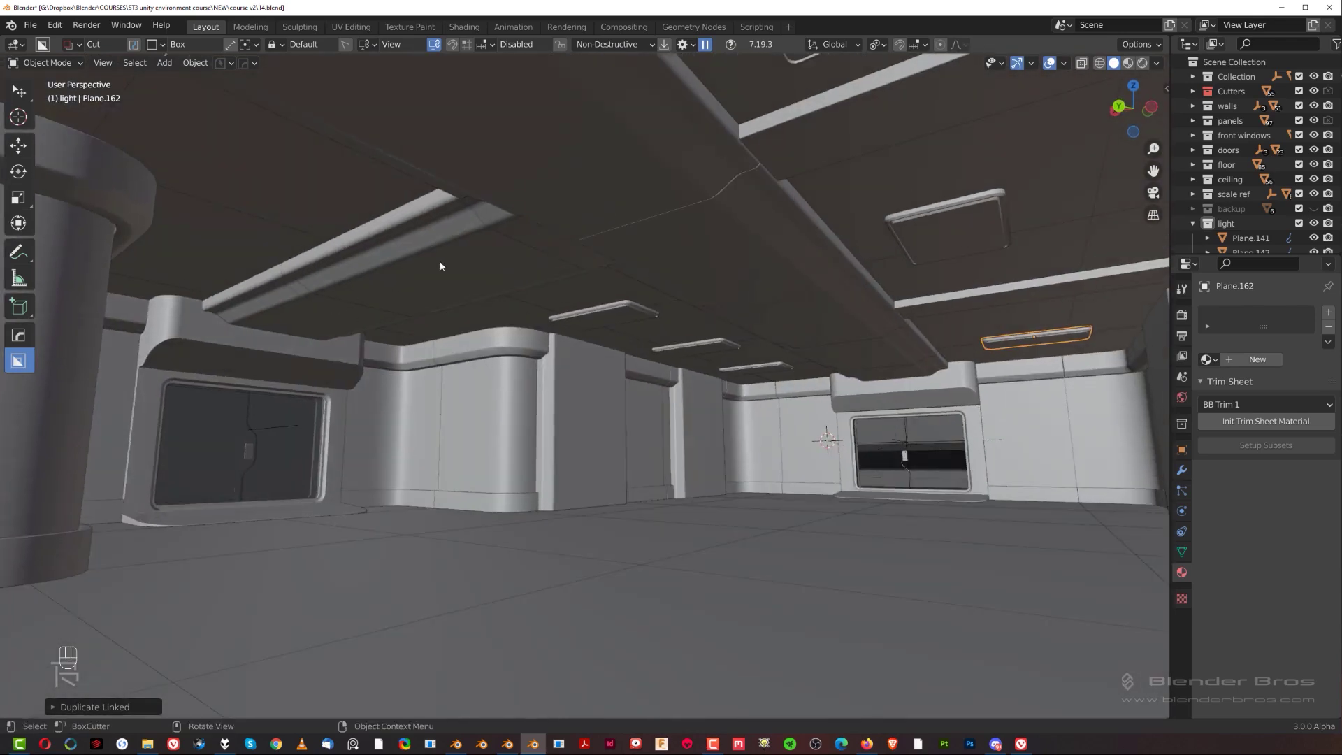
{"action": "middle_click_drag", "start_coordinate": [475, 283], "coordinate": [603, 261]}
Examine the light panel layout across the interior ceiling and the separate modular wall pieces outside the rooms.
{"action": "middle_click_drag", "start_coordinate": [703, 303], "coordinate": [768, 312]}
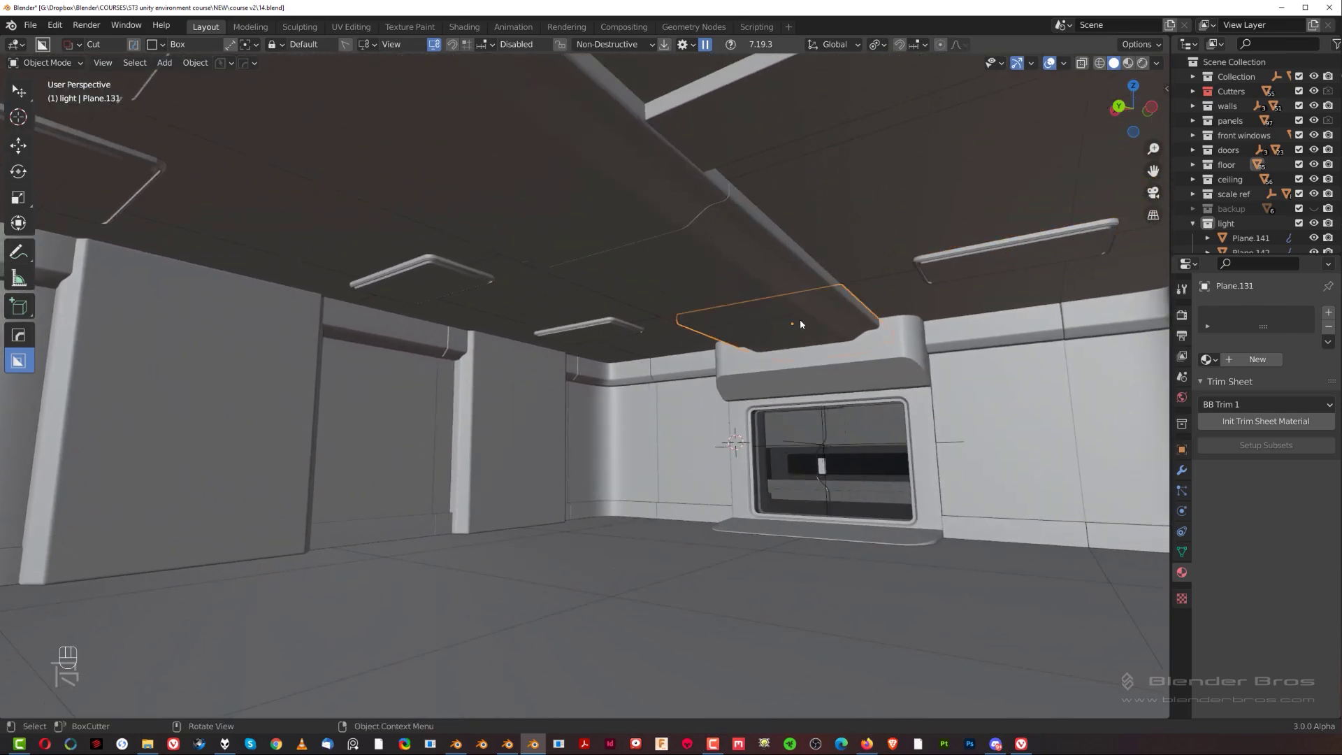
{"action": "scroll", "coordinate": [801, 323], "scroll_direction": "down", "scroll_amount": 5}
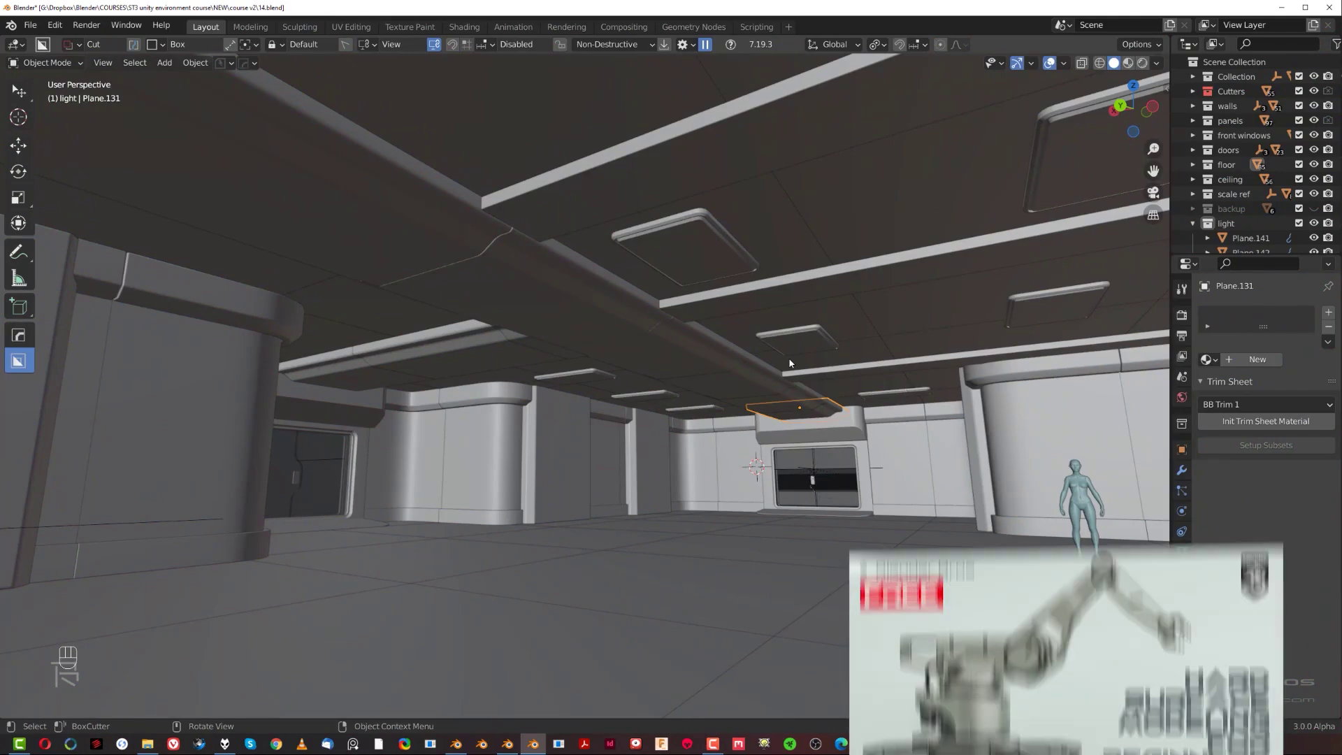
{"action": "middle_click_drag", "start_coordinate": [905, 389], "coordinate": [807, 449]}
{"action": "scroll", "coordinate": [807, 449], "scroll_direction": "down", "scroll_amount": 8}
{"action": "middle_click_drag", "start_coordinate": [766, 320], "coordinate": [680, 403]}
{"action": "scroll", "coordinate": [728, 426], "scroll_direction": "up", "scroll_amount": 6}
{"action": "middle_click_drag", "start_coordinate": [417, 352], "coordinate": [789, 404]}
Move the curved top plate up and away from the corner wall module, and look over the surrounding modular pieces.
{"action": "key", "text": "g"}
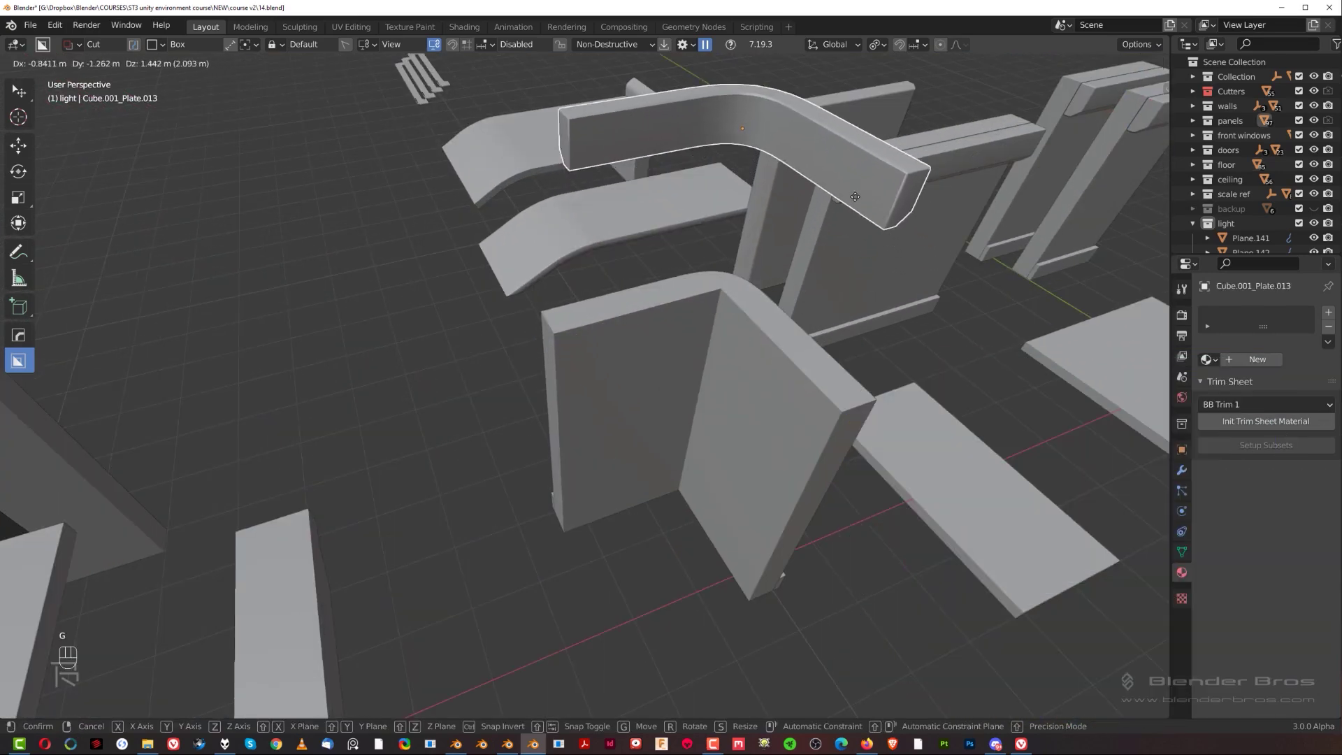
{"action": "left_click", "coordinate": [689, 336]}
{"action": "middle_click_drag", "start_coordinate": [932, 417], "coordinate": [479, 359]}
{"action": "scroll", "coordinate": [946, 498], "scroll_direction": "down", "scroll_amount": 5}
{"action": "scroll", "coordinate": [947, 498], "scroll_direction": "down", "scroll_amount": 3}
{"action": "scroll", "coordinate": [632, 392], "scroll_direction": "up", "scroll_amount": 3}
{"action": "middle_click_drag", "start_coordinate": [799, 421], "coordinate": [653, 412]}
{"action": "middle_click_drag", "start_coordinate": [654, 412], "coordinate": [714, 289], "text": "shift"}
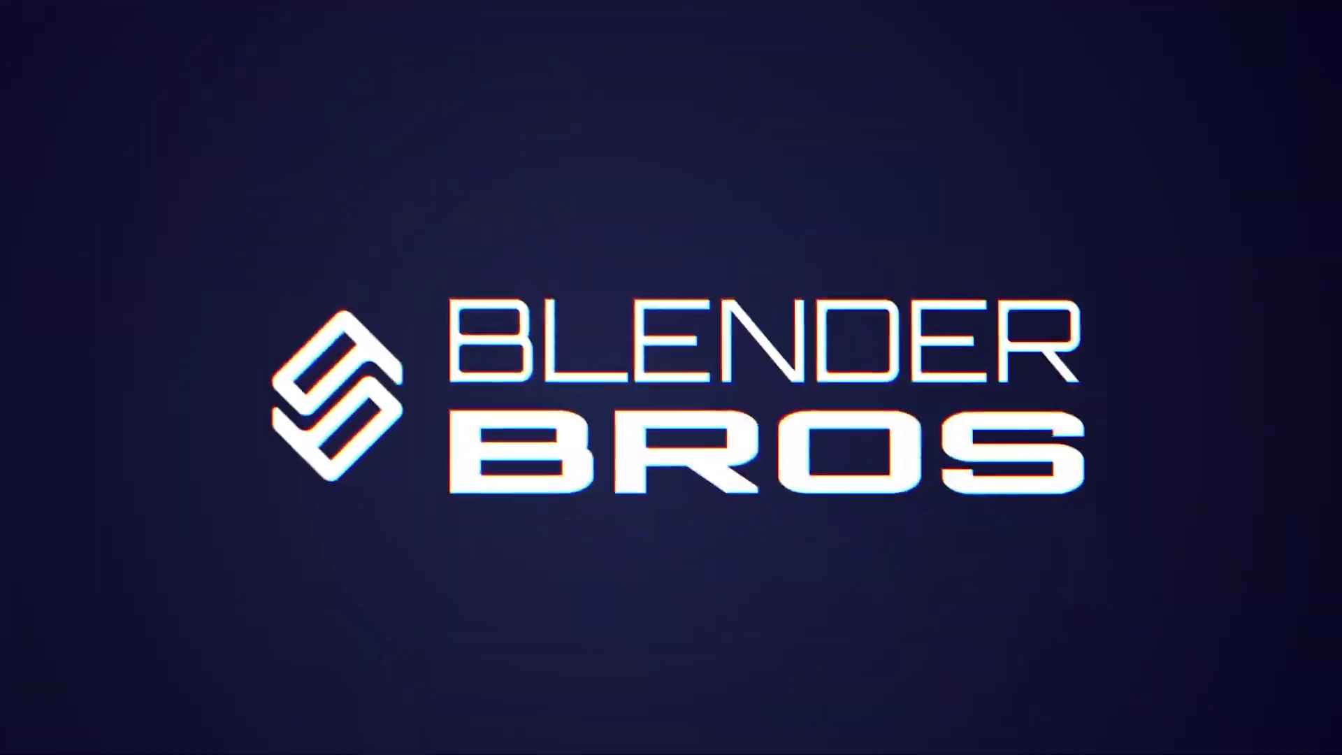